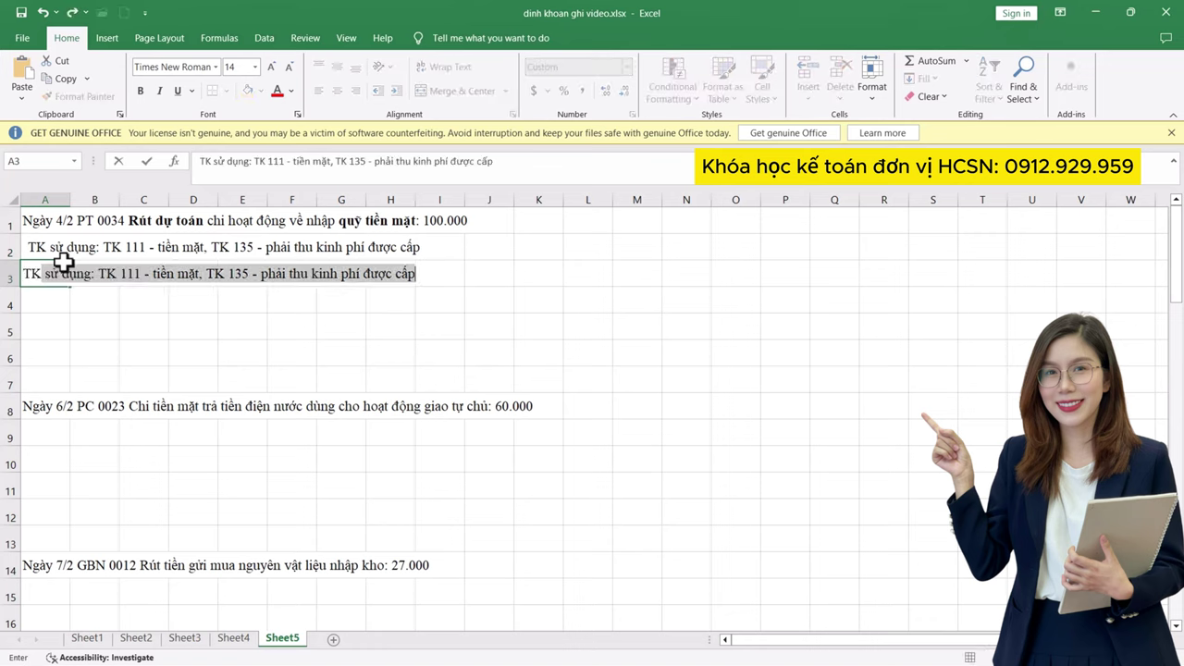
# - List the accounts TK 111 and TK 135 in cells A3 and A4 under the first transaction
pyautogui.press('Return')
pyautogui.write('TK 135')
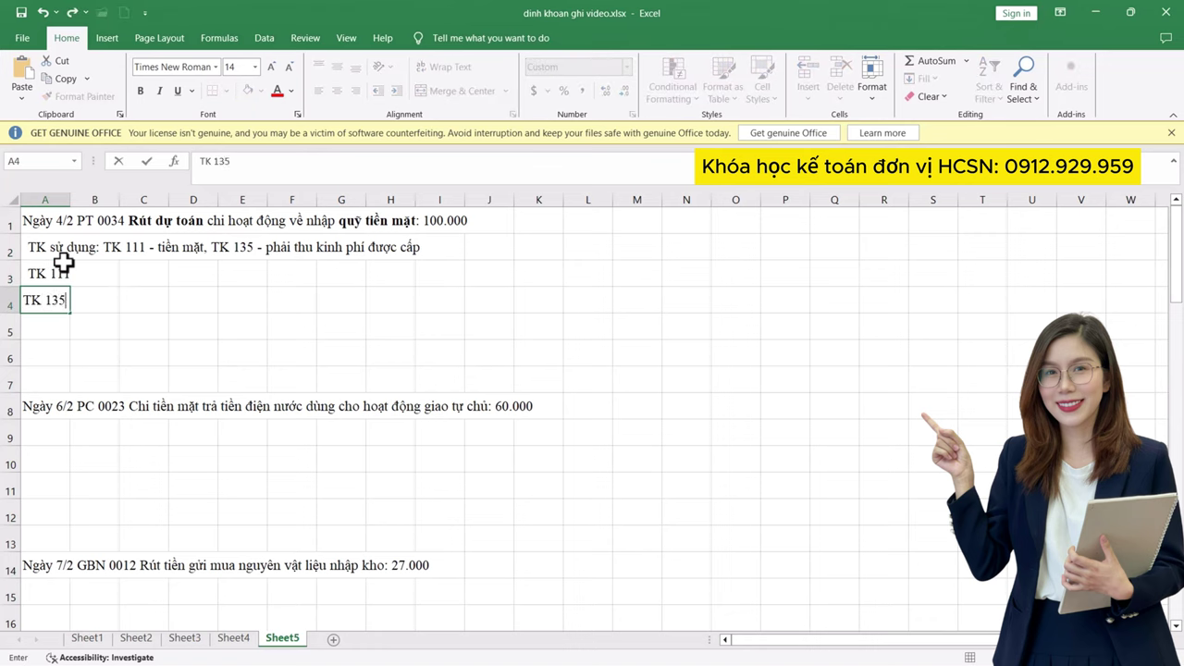
pyautogui.press('Return')
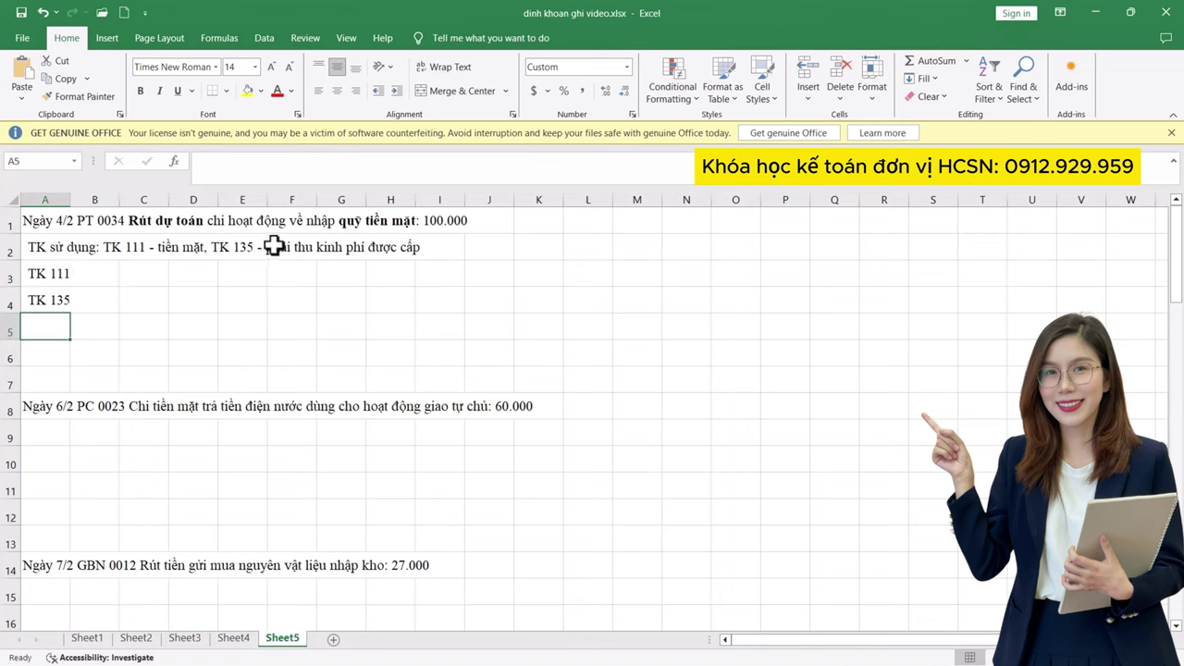
# - Widen columns A and B of the worksheet
pyautogui.click(76, 274)
pyautogui.moveTo(70, 200); pyautogui.dragTo(138, 200)
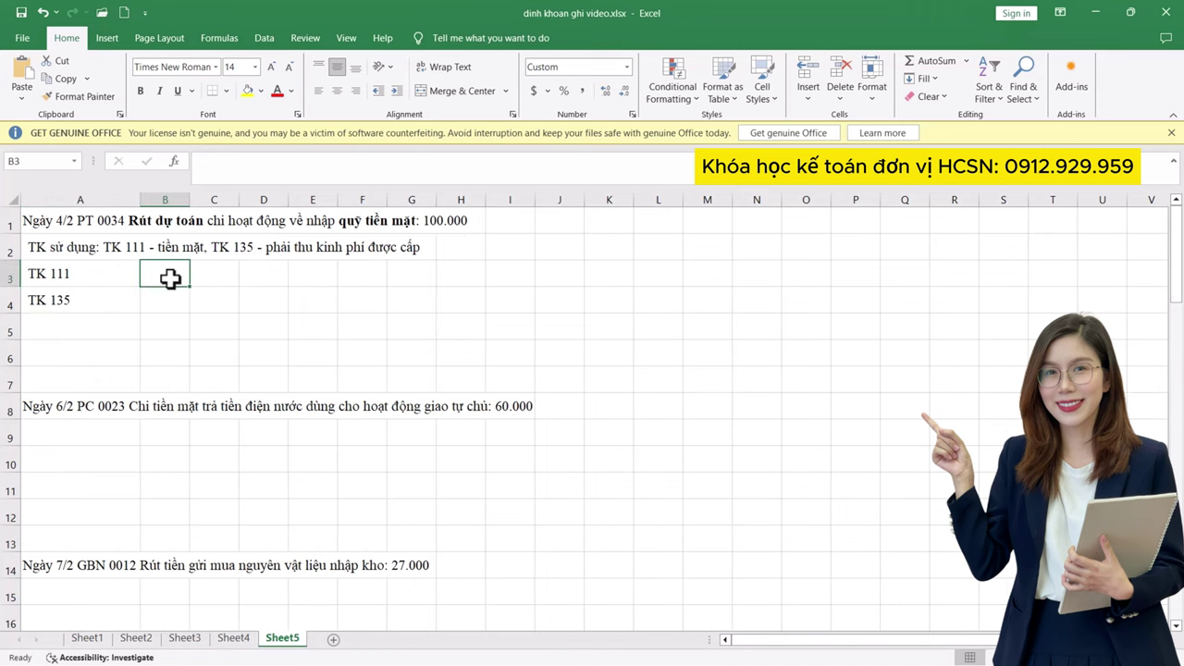
pyautogui.moveTo(226, 219); pyautogui.dragTo(226, 218)
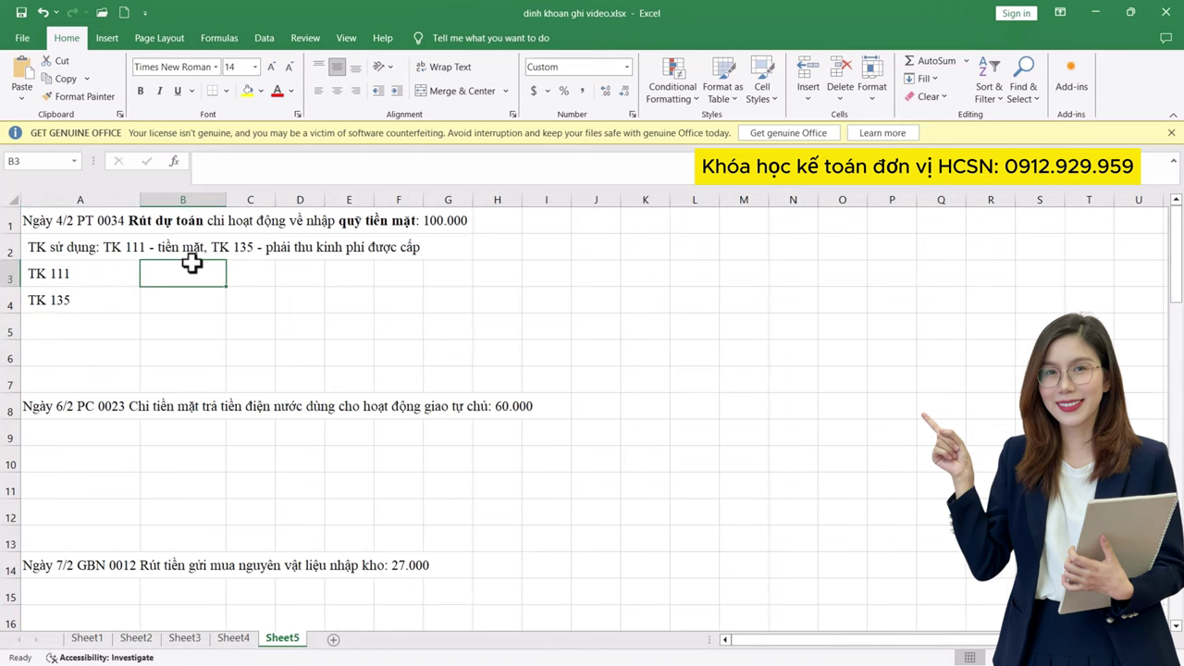
# - Enter "tăng" for TK 111 in B3 and "giảm" for TK 135 in B4
pyautogui.write('tăng')
pyautogui.press('Return')
pyautogui.write('giảm')
pyautogui.press('Tab')
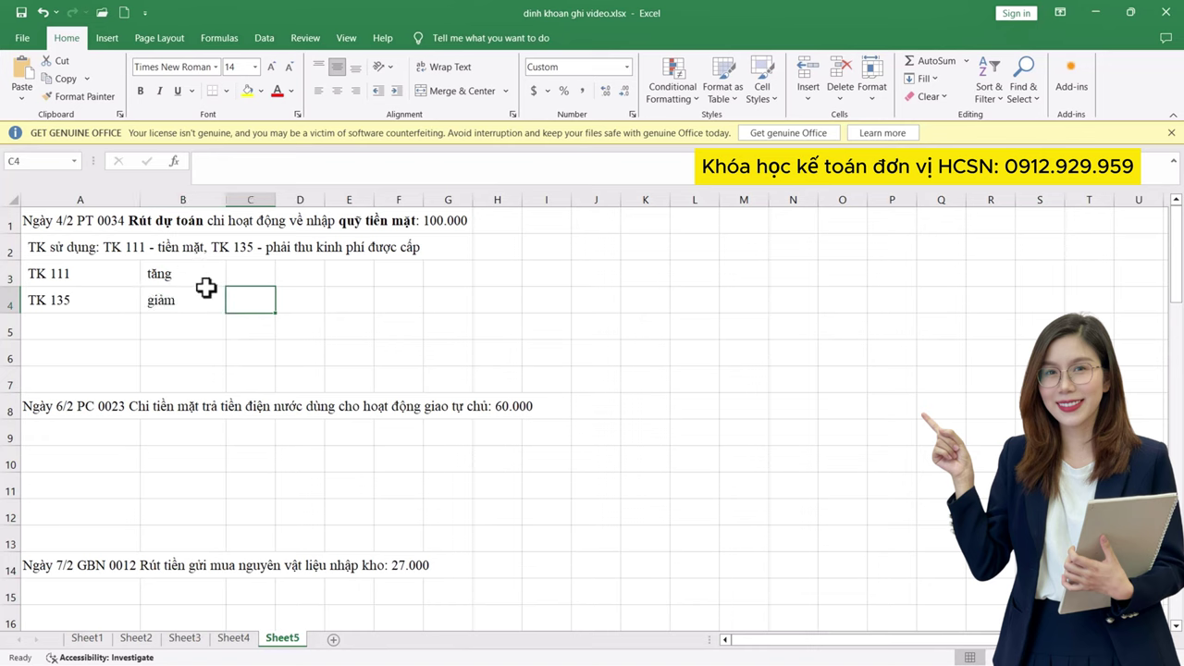
# - Enter "nợ" for TK 111 in C3 and "có" for TK 135 in C4
pyautogui.click(90, 281)
pyautogui.click(265, 279)
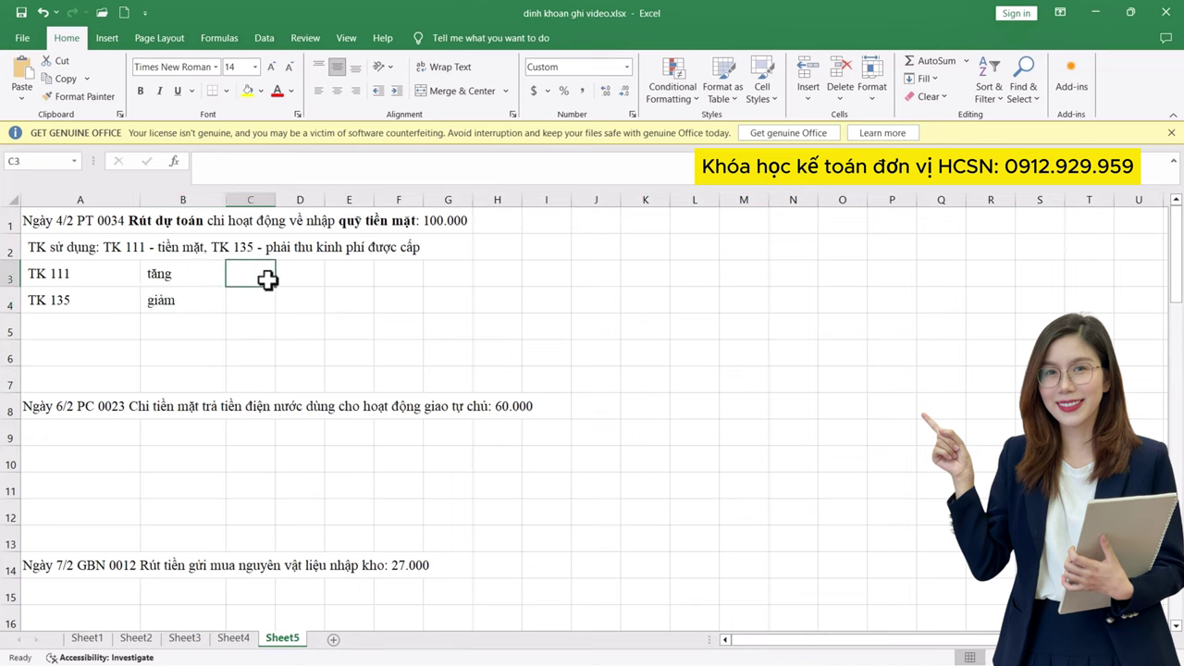
pyautogui.write('no')
pyautogui.press('Return')
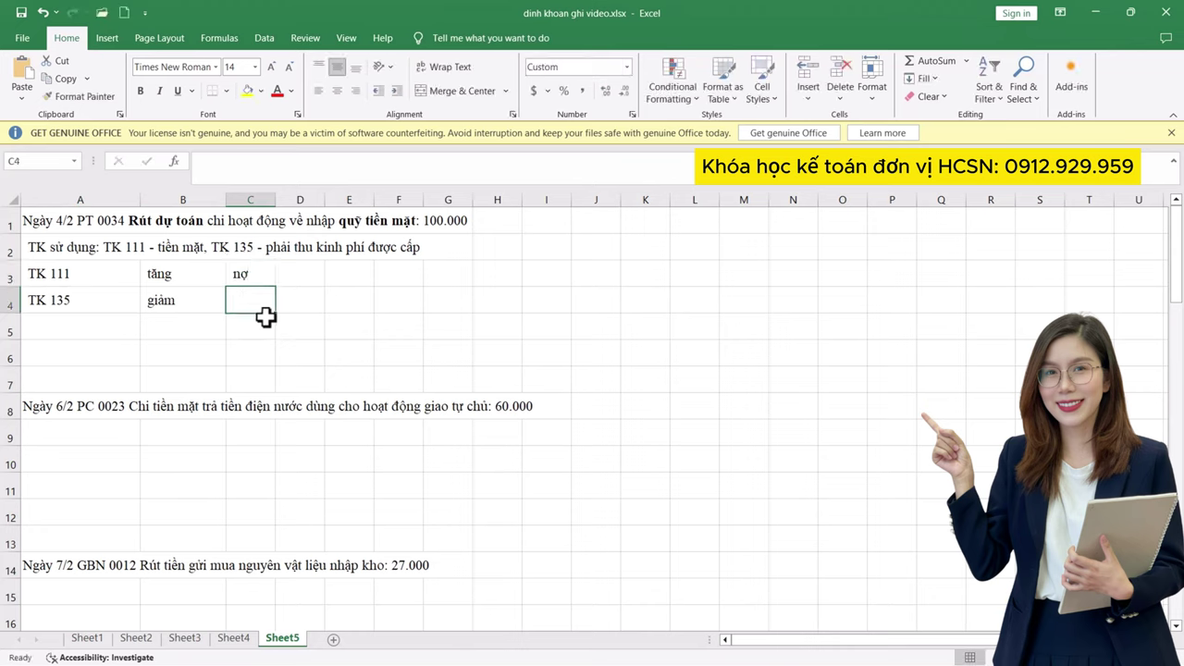
pyautogui.write('có')
pyautogui.press('Return')
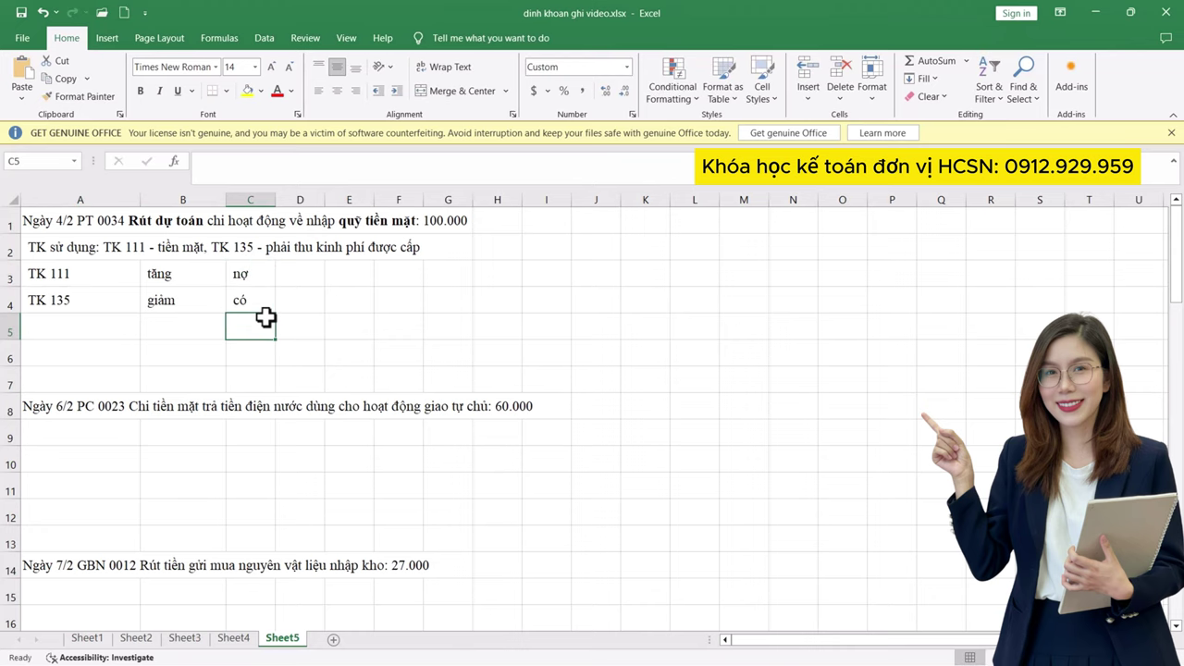
# - Enter the heading "=> định khoản:" in A5 and the entry lines "Nợ TK 111" and "Có TK 135" in A6 and A7
pyautogui.click(59, 324)
pyautogui.write('"')
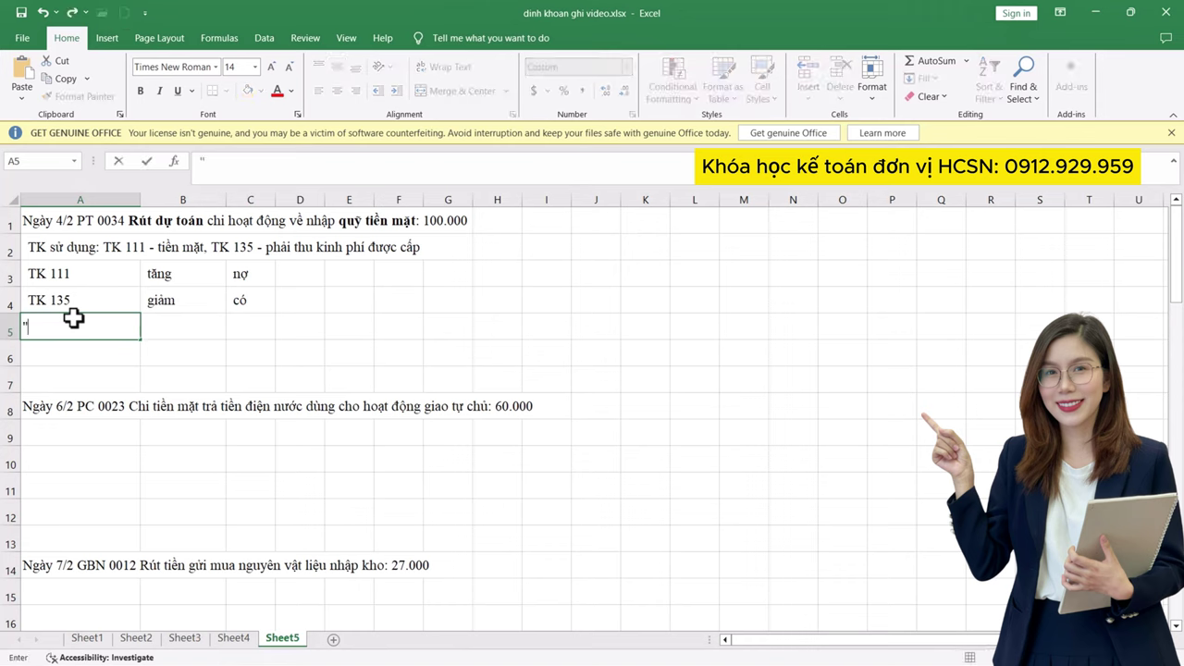
pyautogui.write('=> định khoản:')
pyautogui.press('Return')
pyautogui.write('No')
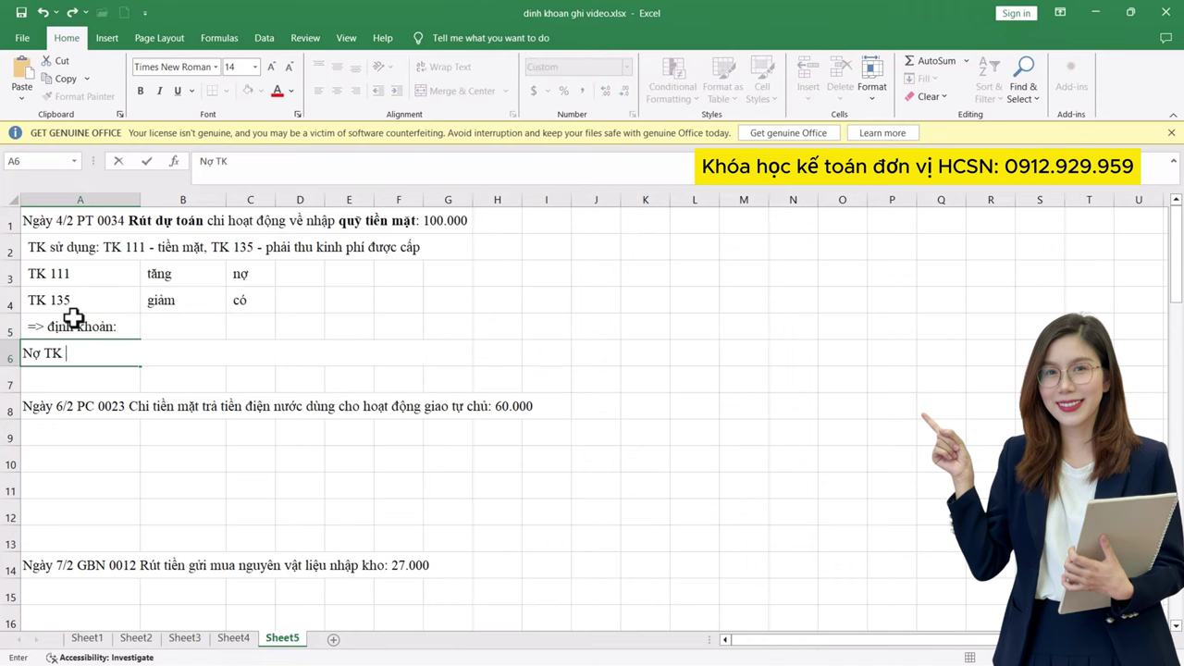
pyautogui.press('Return')
pyautogui.write('Có TK ')
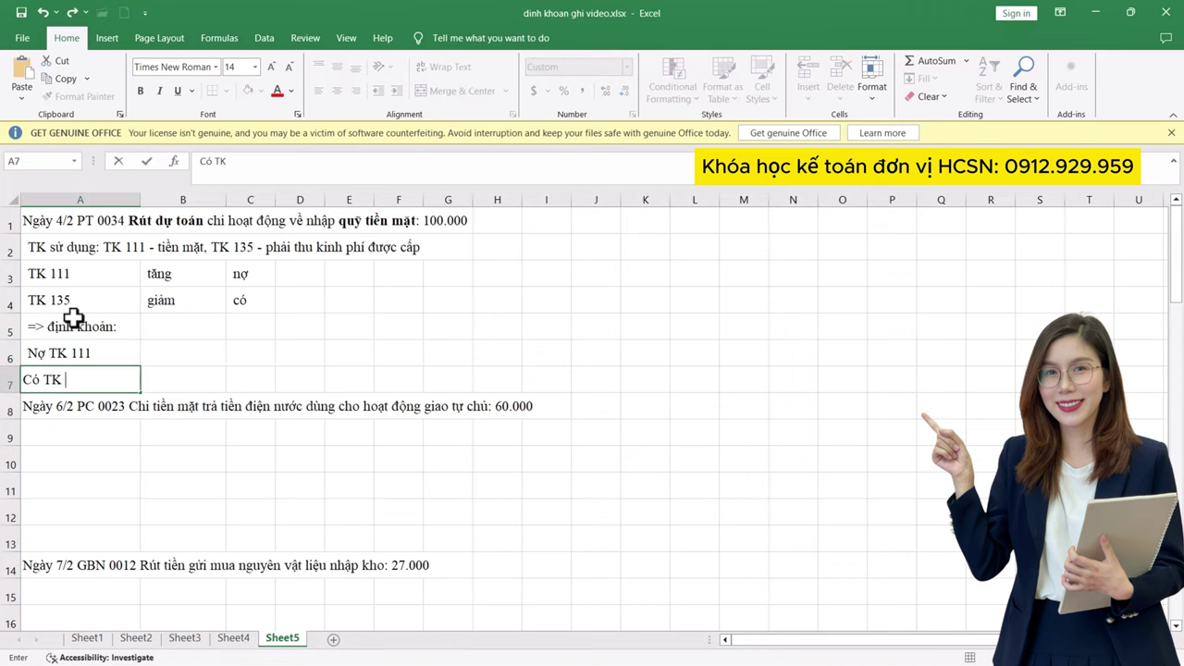
pyautogui.write('135')
pyautogui.click(250, 325)
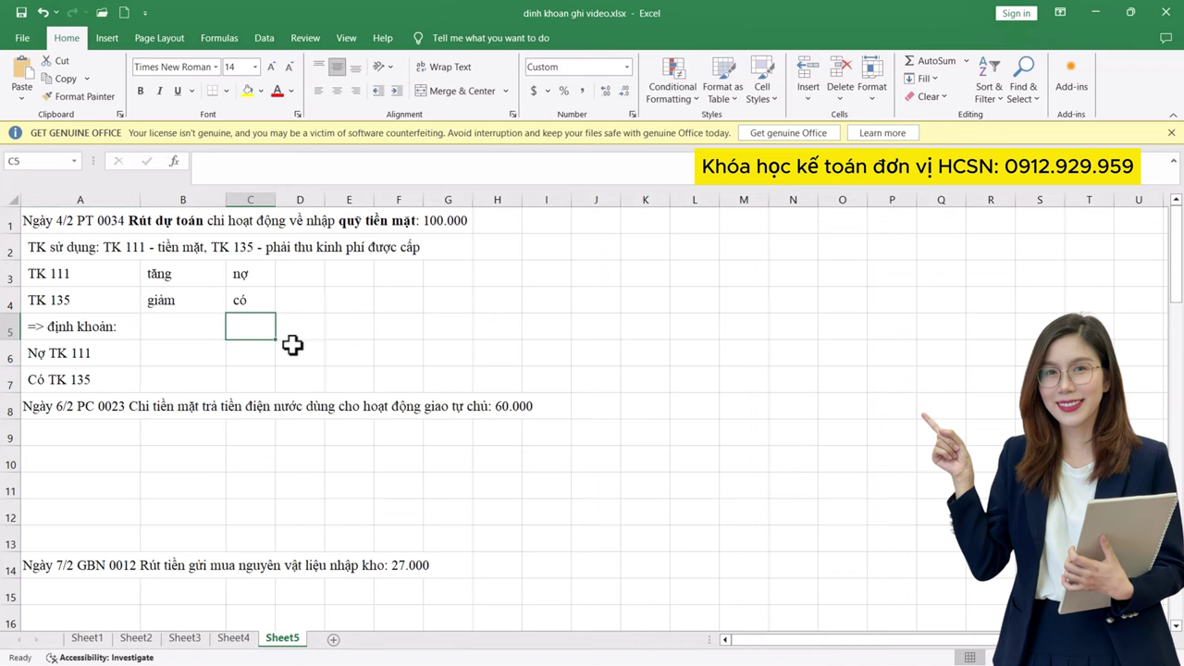
# - Enter the amount 100000 in C6 and C7 for both lines of the journal entry
pyautogui.click(249, 347)
pyautogui.write('100000')
pyautogui.press('Return')
pyautogui.write('100000')
pyautogui.press('Return')
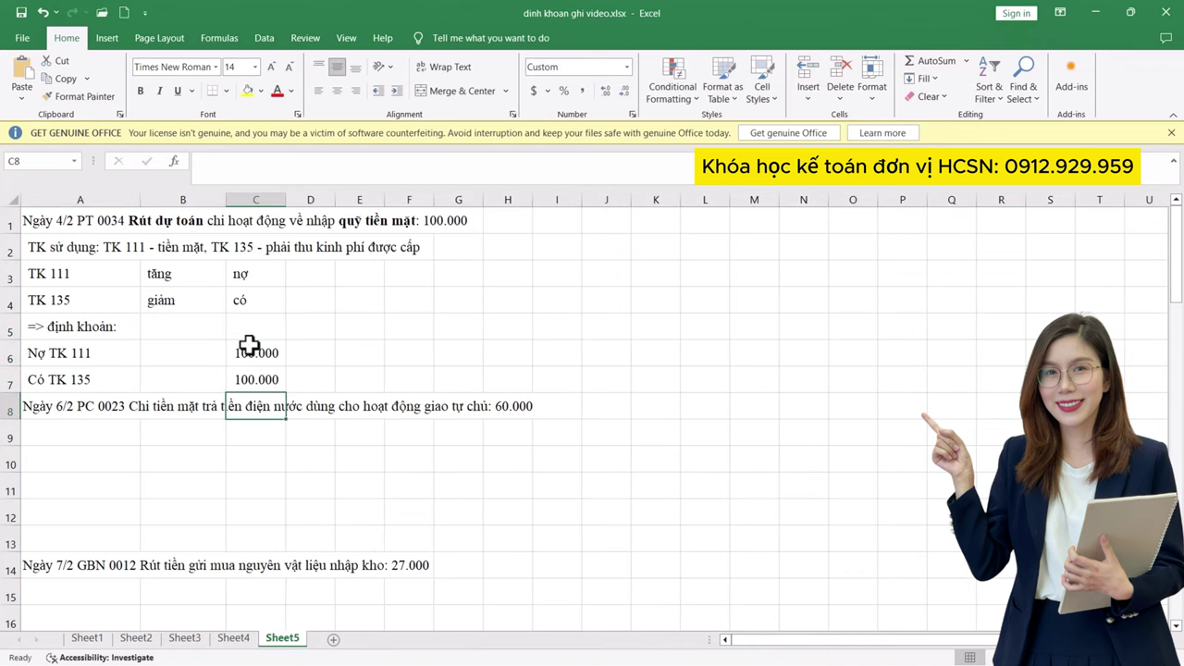
# - Insert two blank rows above the 6/2 PC 0023 transaction
pyautogui.click(10, 407)
pyautogui.rightClick(10, 407)
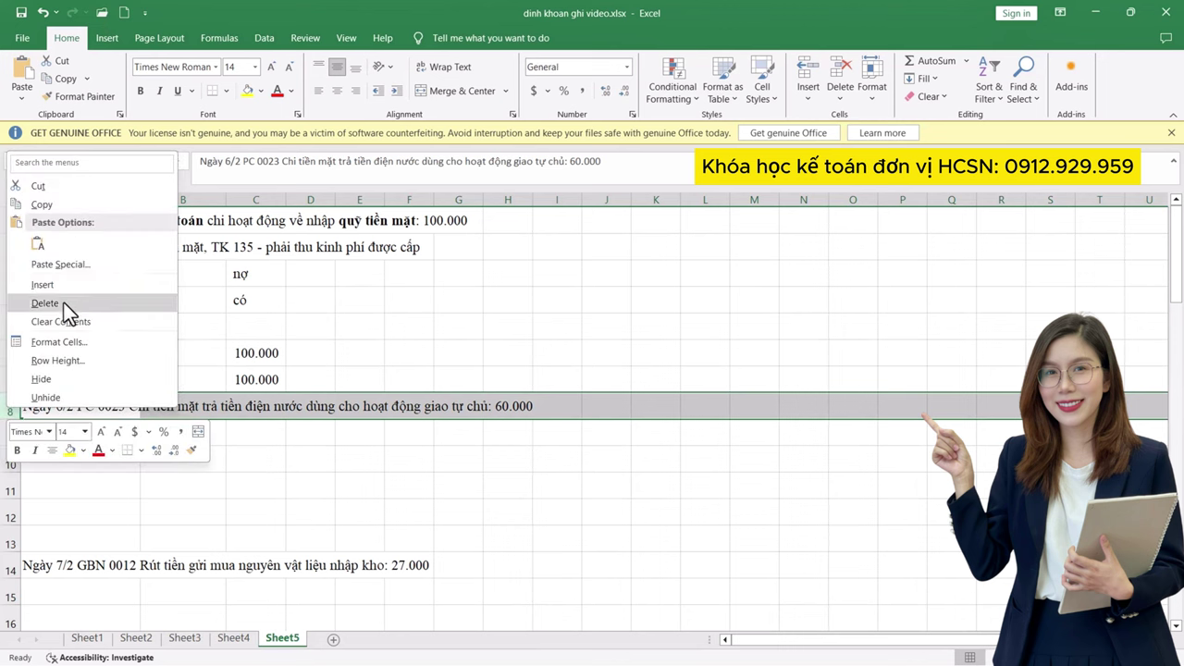
pyautogui.click(69, 280)
pyautogui.rightClick(11, 407)
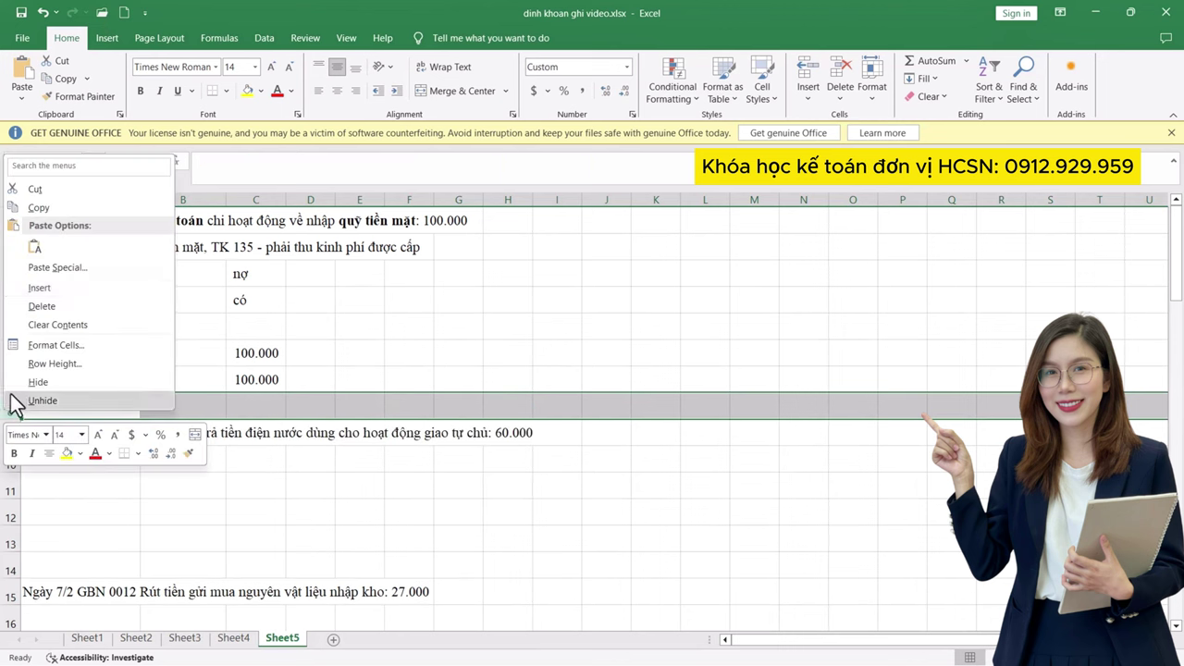
pyautogui.click(56, 287)
# - Enter "Đồng thời: Có TK 008 - Dự toán chi hoạt động" in A8
pyautogui.click(61, 403)
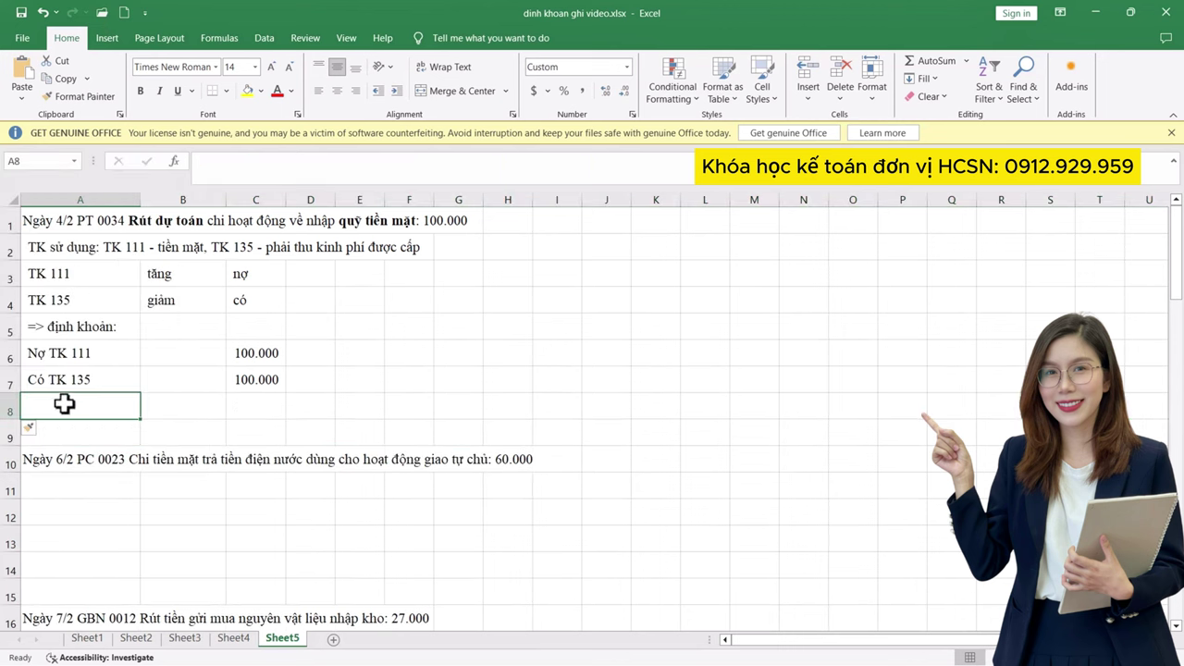
pyautogui.write('Dồng thời')
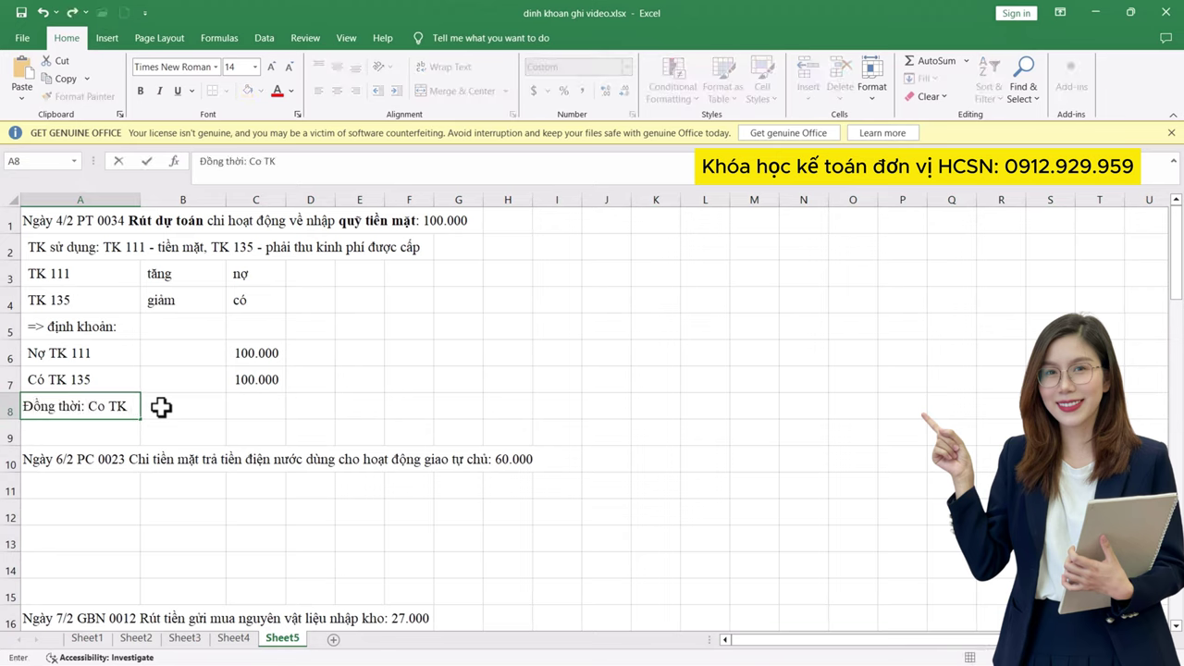
pyautogui.write(': Co TK 008 - Dự toán chi hoạt động')
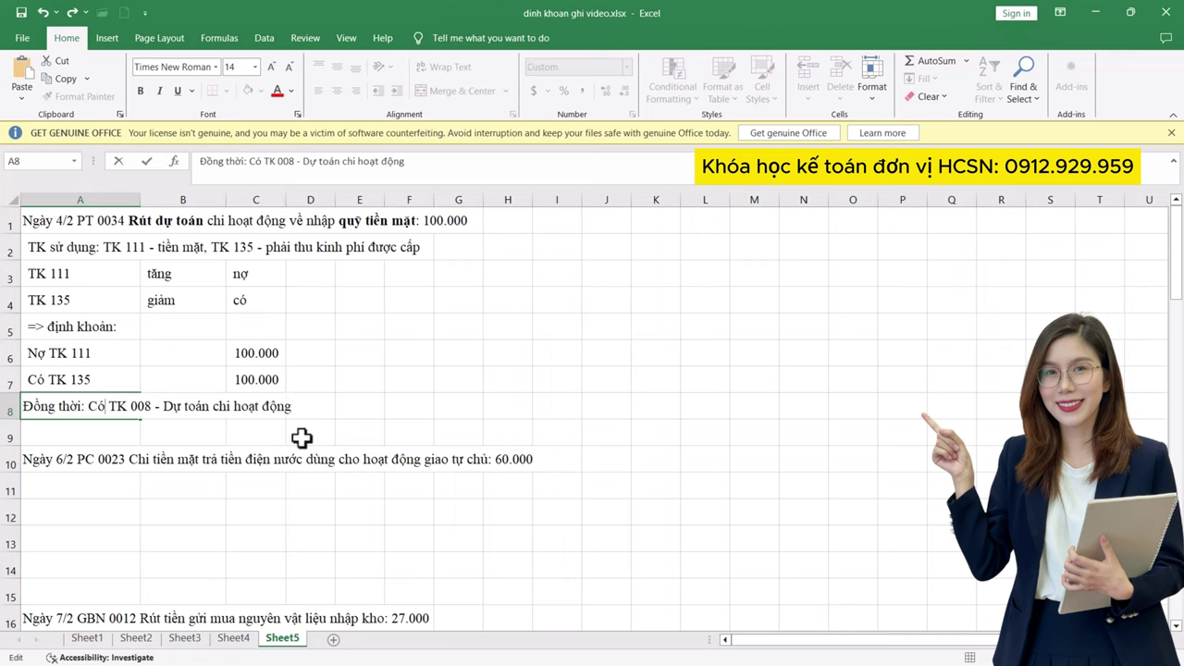
pyautogui.click(370, 406)
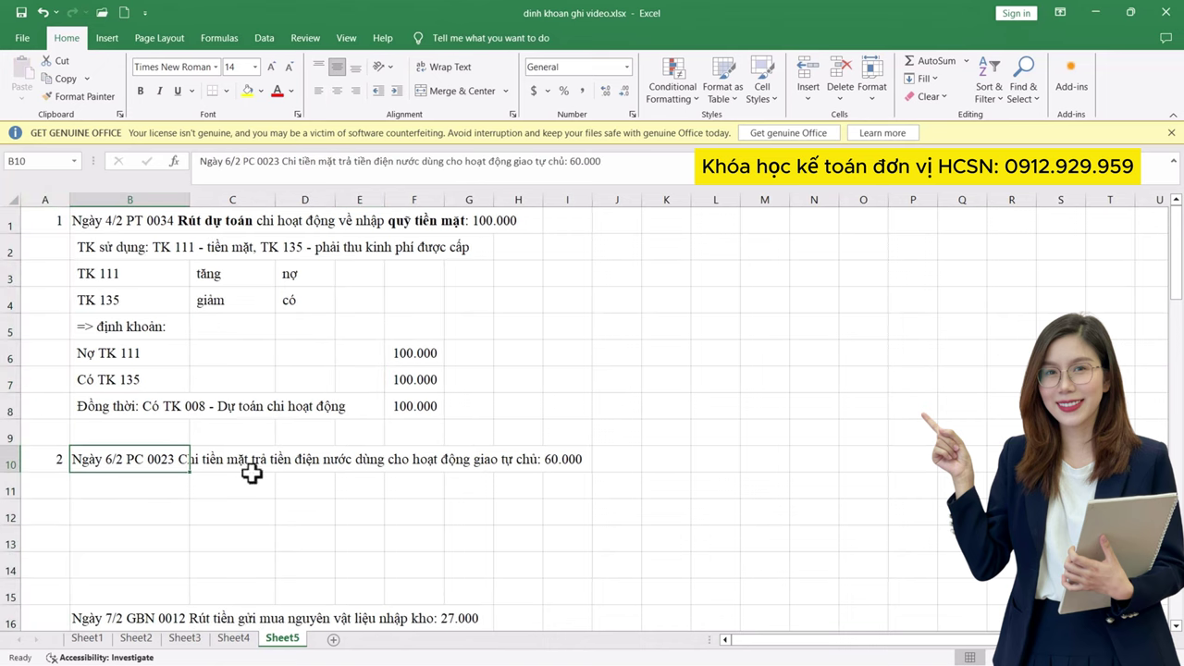
# - Bold the phrases "tiền mặt" and "hoạt động giao tự chủ" in the 6/2 transaction text in B10
pyautogui.scroll(-1, 263, 442)
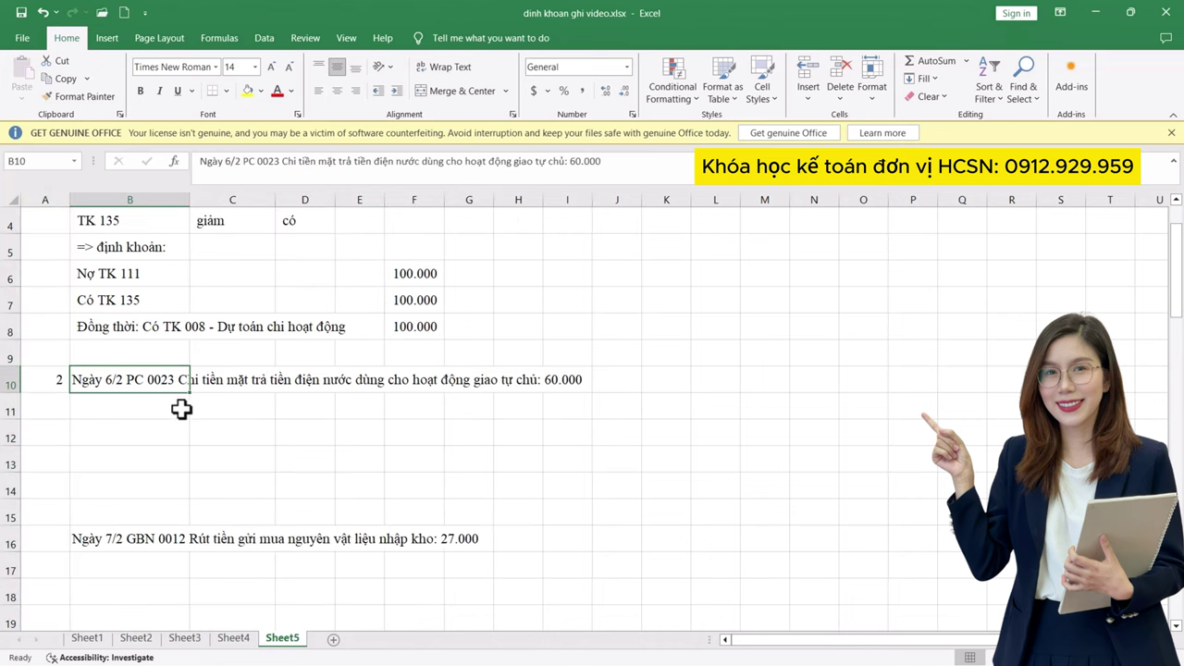
pyautogui.doubleClick(153, 380)
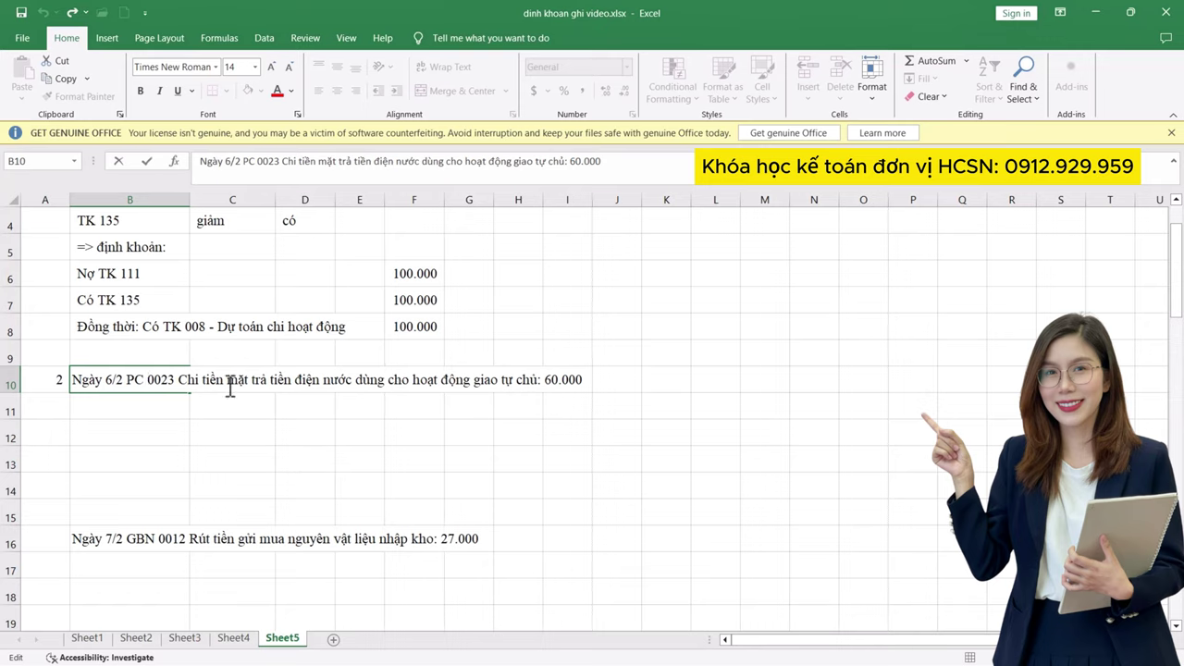
pyautogui.moveTo(206, 380); pyautogui.dragTo(239, 380)
pyautogui.hotkey('ctrl', 'b')
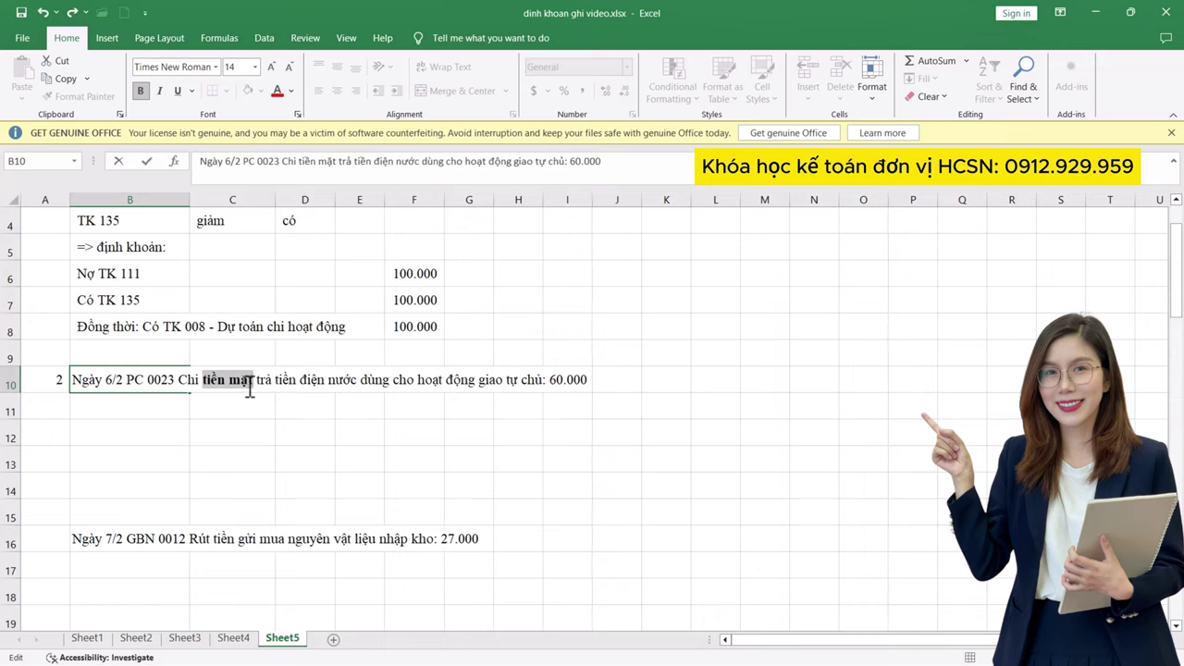
pyautogui.moveTo(422, 381); pyautogui.dragTo(546, 386)
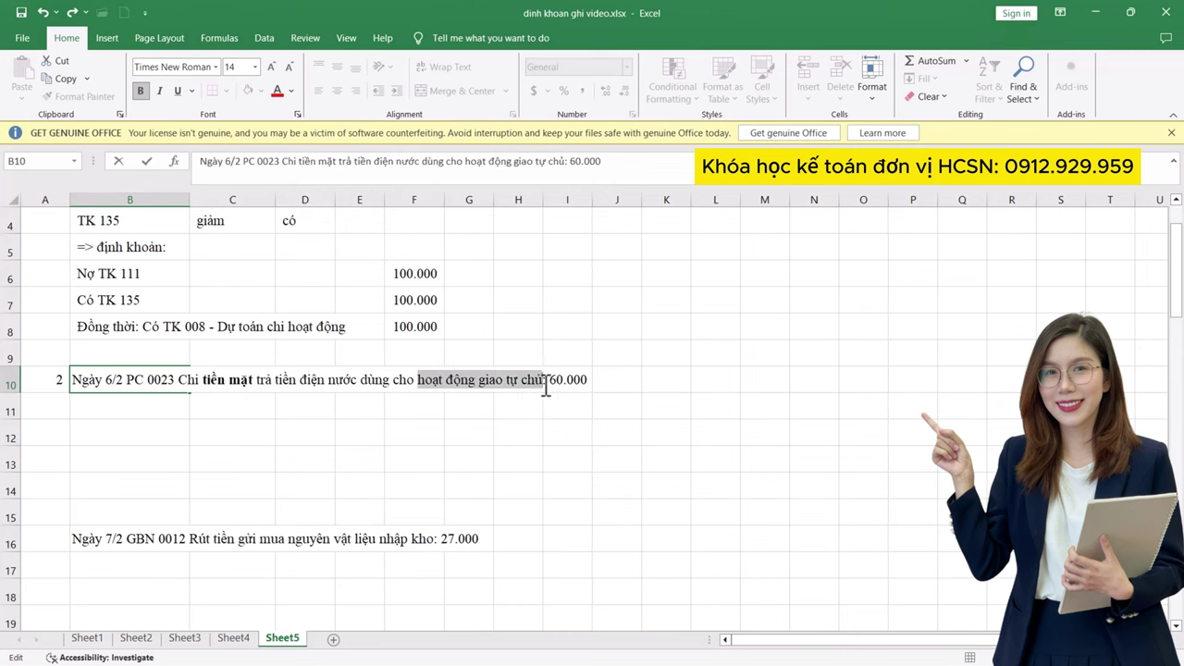
pyautogui.hotkey('ctrl', 'b')
pyautogui.click(119, 410)
# - Copy the first transaction's account lines in B2:B4 to B11:B13 under the second transaction
pyautogui.scroll(1, 130, 286)
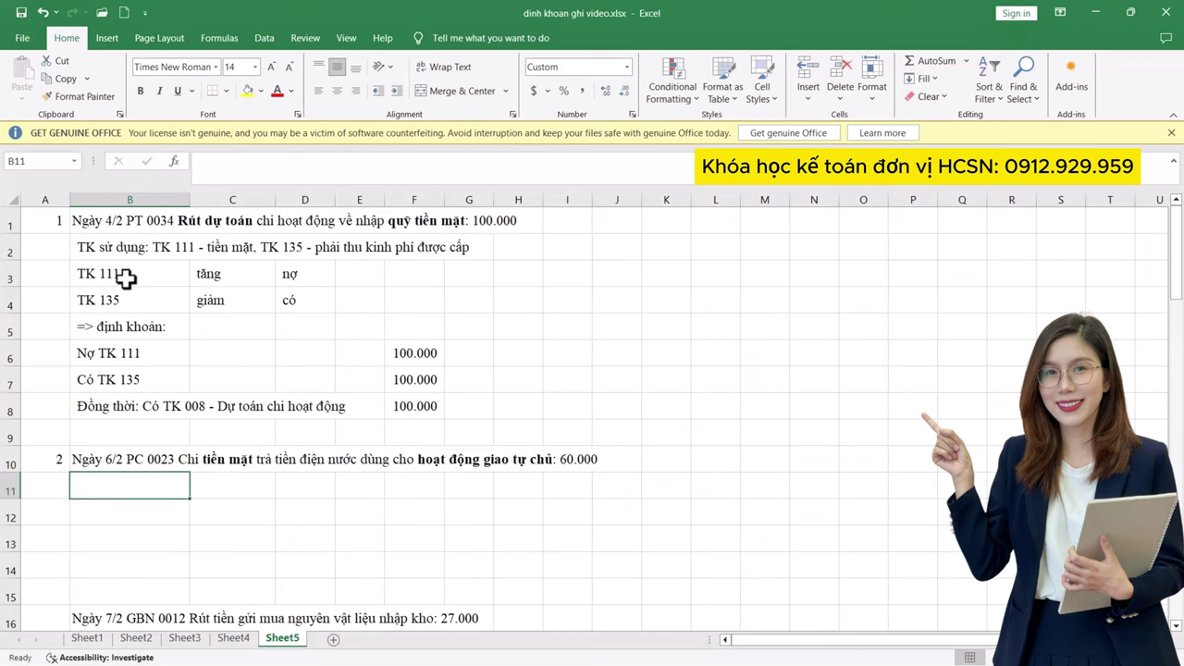
pyautogui.moveTo(109, 248); pyautogui.dragTo(124, 301)
pyautogui.hotkey('ctrl', 'c')
pyautogui.scroll(-1, 130, 370)
pyautogui.click(137, 417)
pyautogui.hotkey('ctrl', 'v')
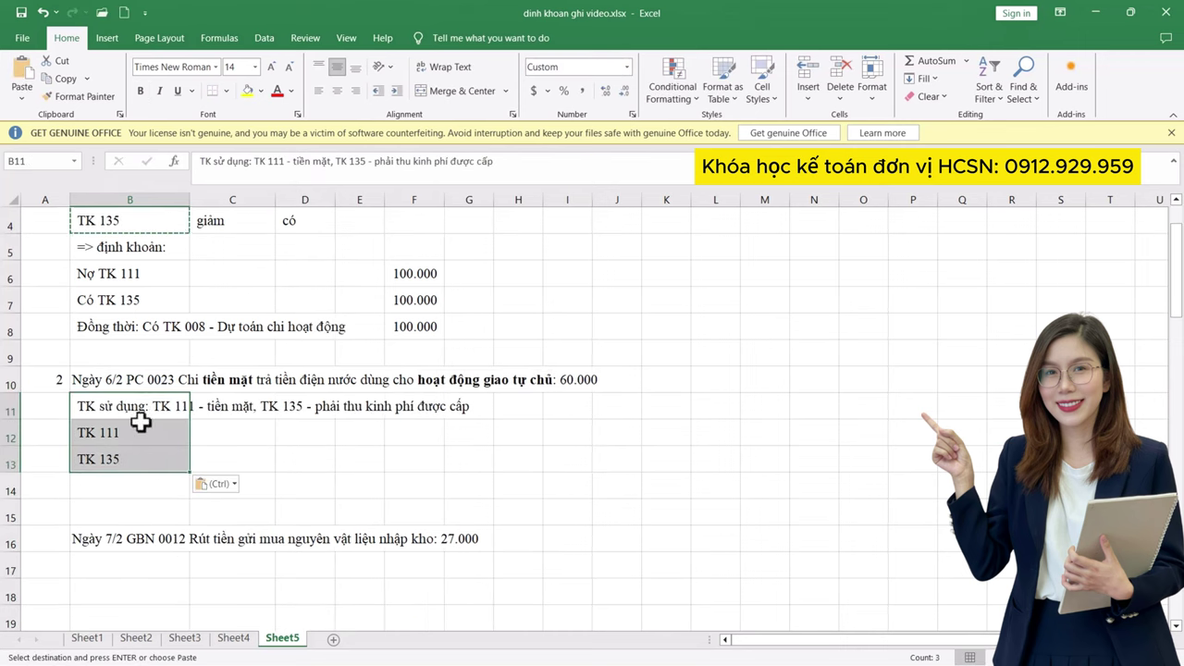
# - Using the account list in Google Docs, replace the second account in B11 with "TK 6122 - Chi phí vật tư và dịch vụ đã sử dụng"
pyautogui.click(138, 416)
pyautogui.doubleClick(141, 407)
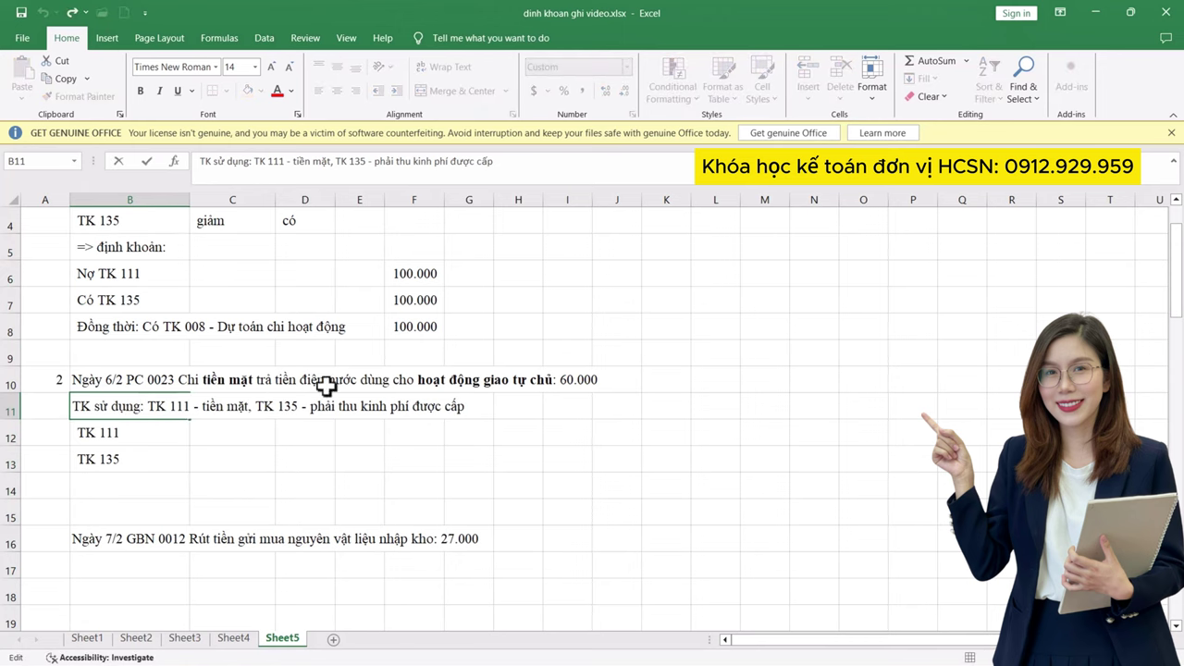
pyautogui.click(532, 662)
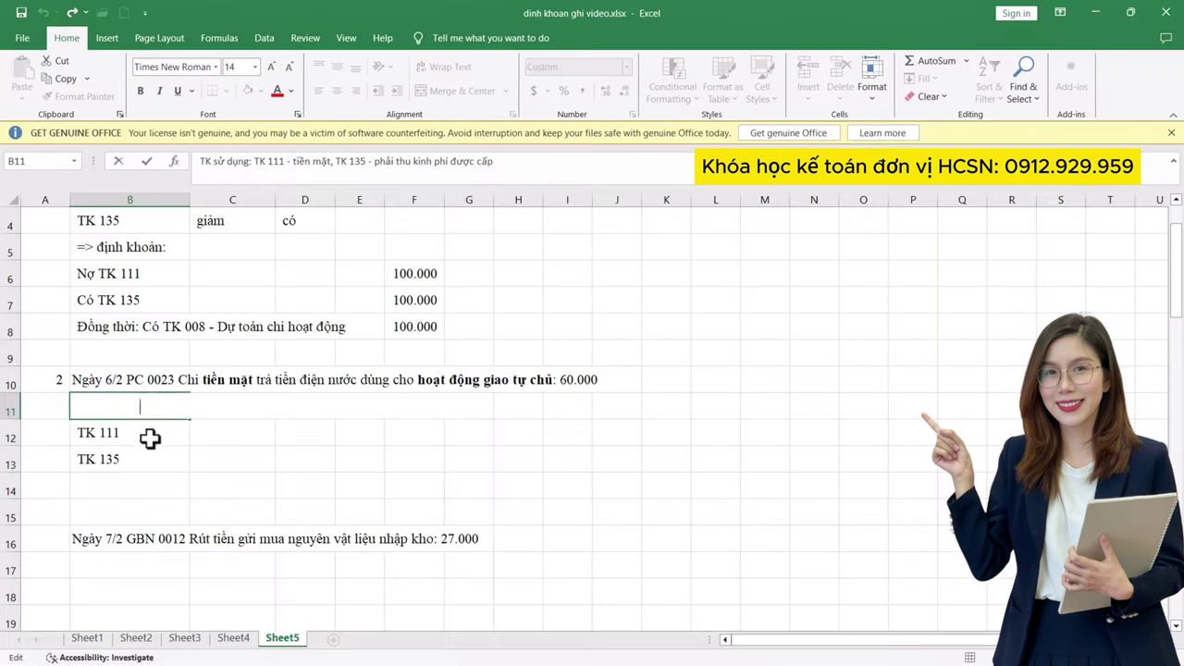
pyautogui.click(138, 405)
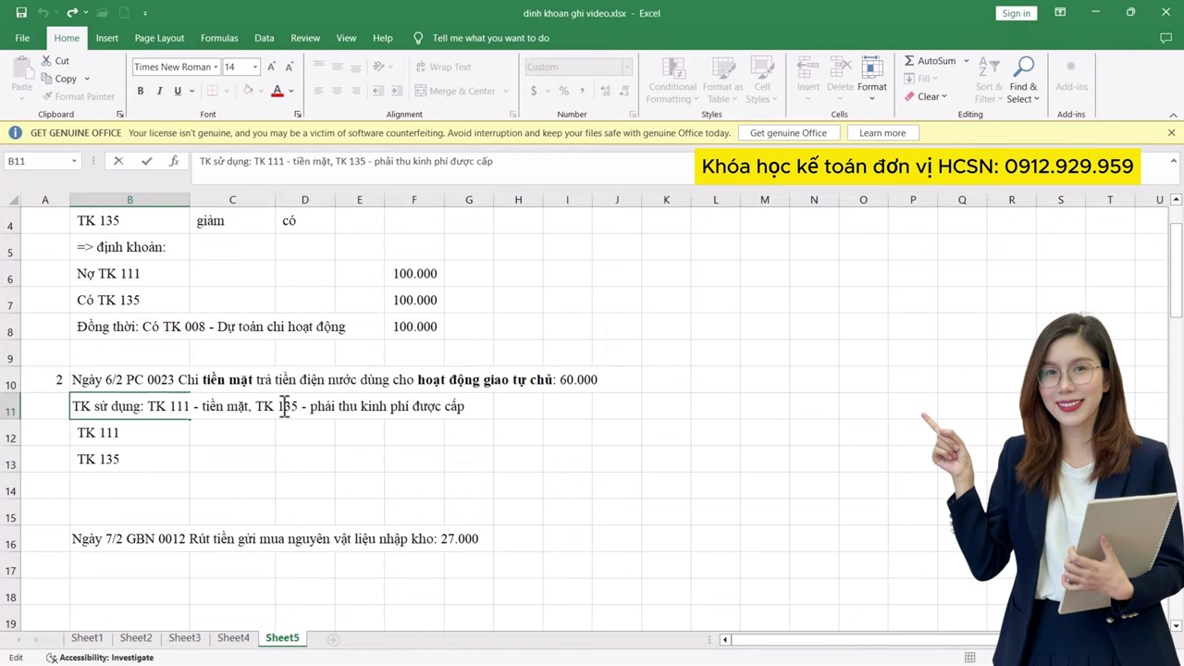
pyautogui.moveTo(279, 407); pyautogui.dragTo(518, 399)
pyautogui.write('6')
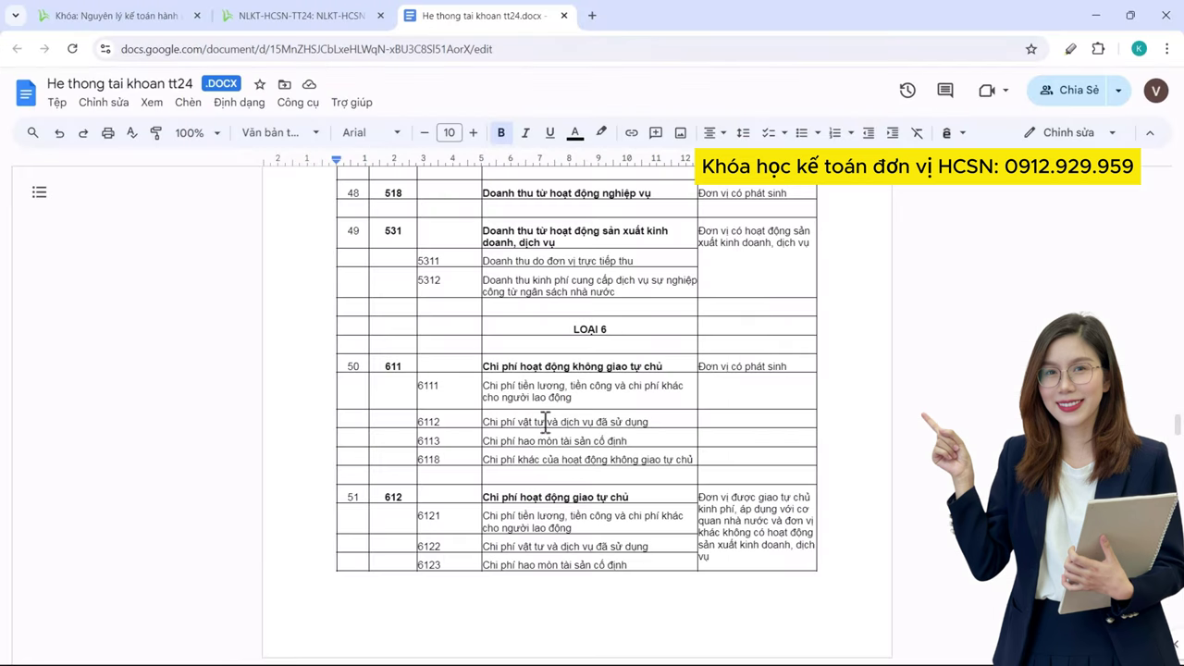
pyautogui.moveTo(545, 421); pyautogui.dragTo(649, 423)
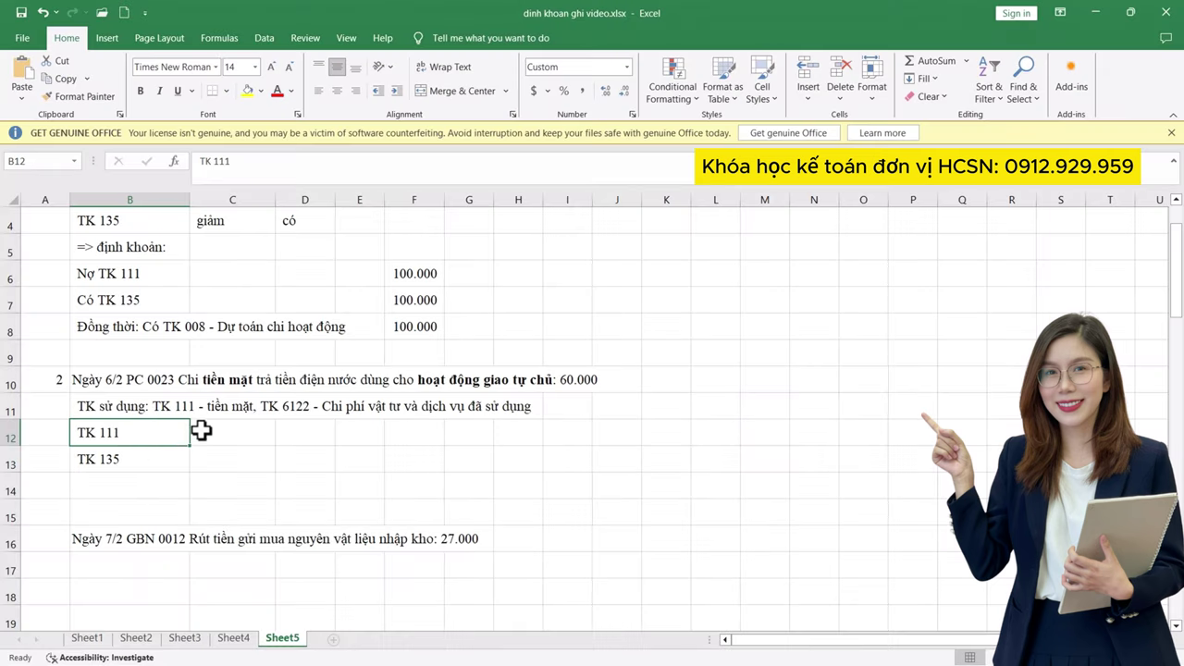
# - Enter "giảm" in C12 beside the second transaction's TK 111
pyautogui.click(226, 435)
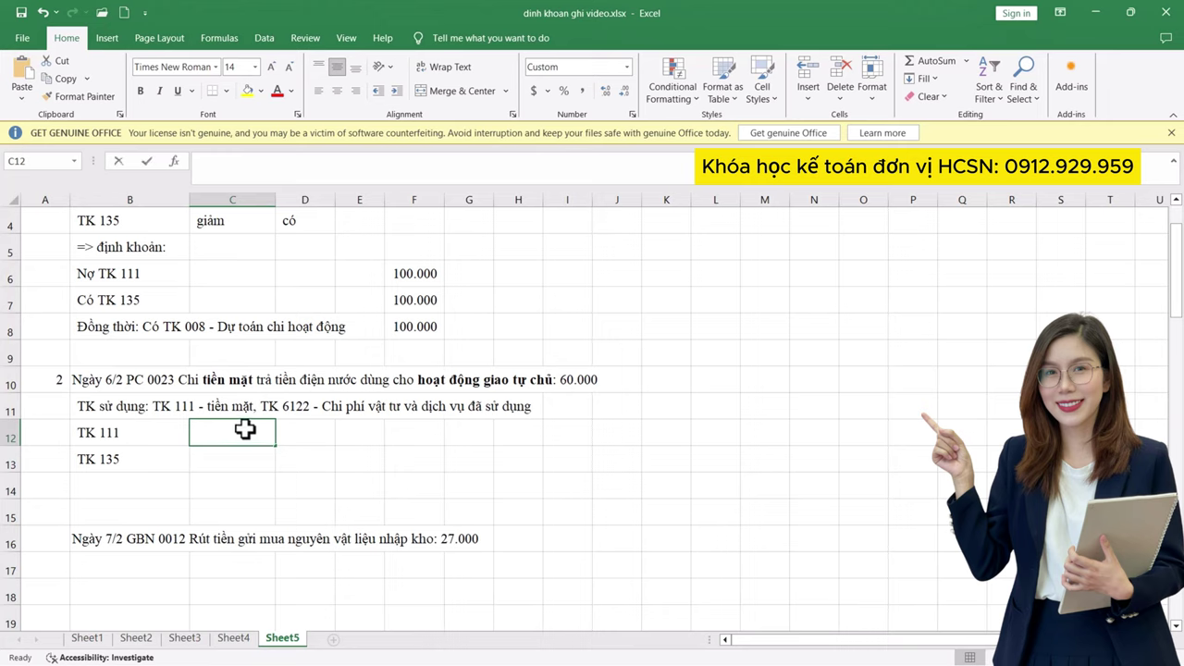
pyautogui.write('giảm')
pyautogui.press('Return')
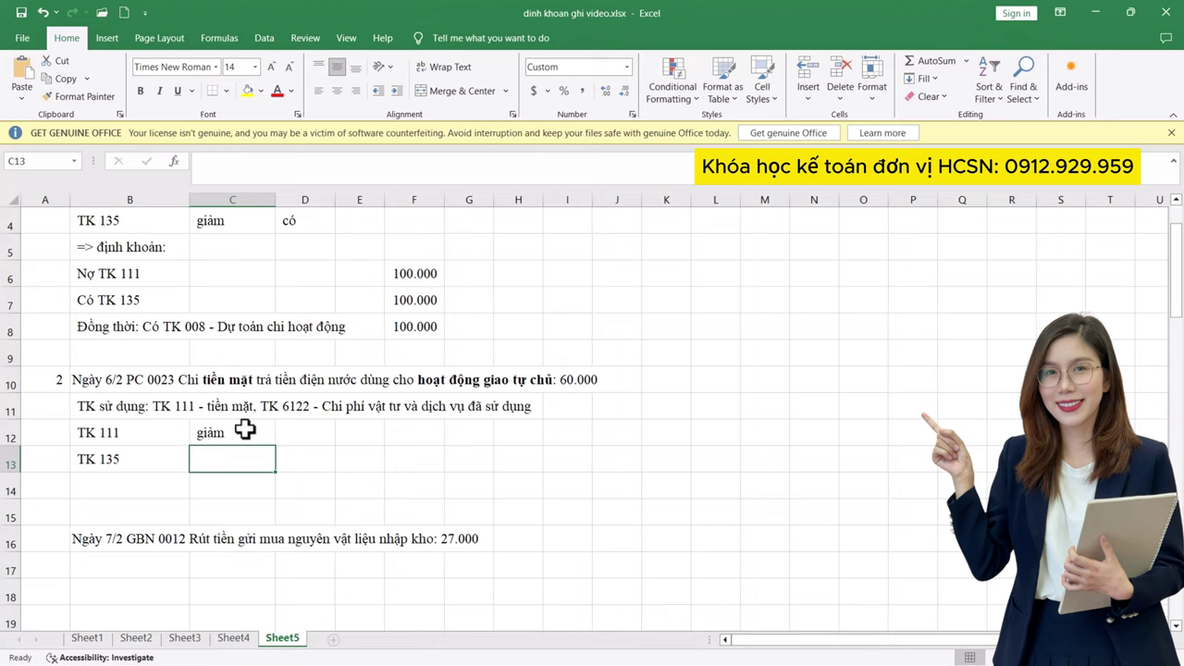
# - Change the account in B13 to TK 6122 and enter "tăng" beside it in C13
pyautogui.doubleClick(123, 459)
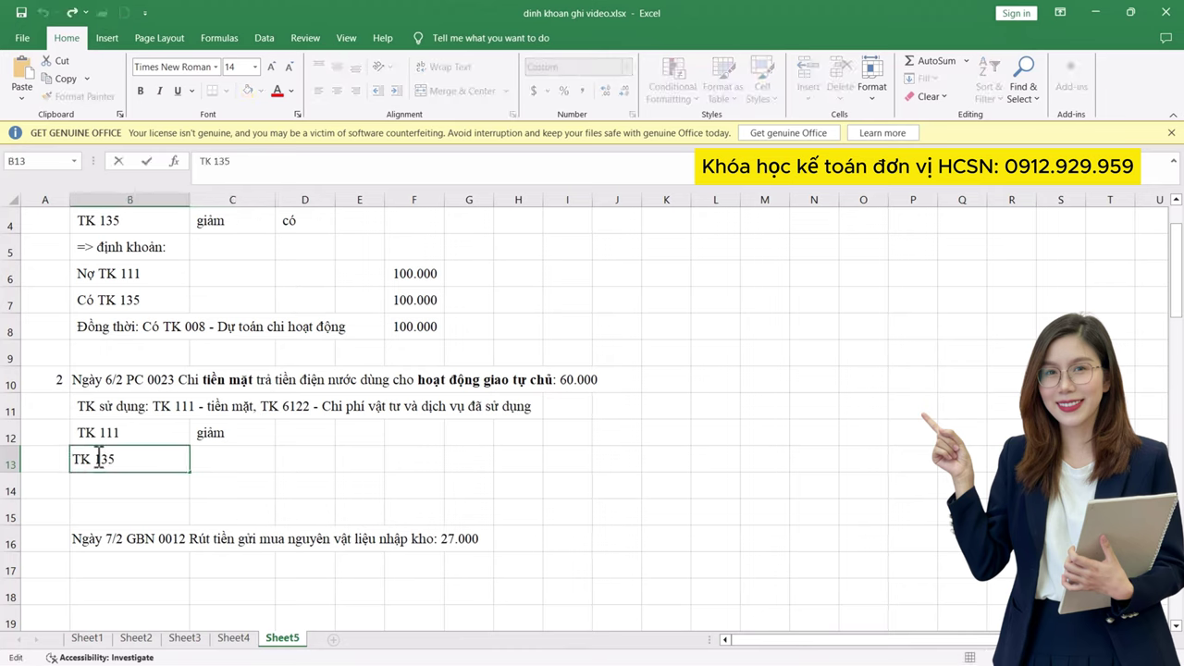
pyautogui.moveTo(96, 459); pyautogui.dragTo(130, 459)
pyautogui.write('6122')
pyautogui.hotkey('ctrl', 'Return')
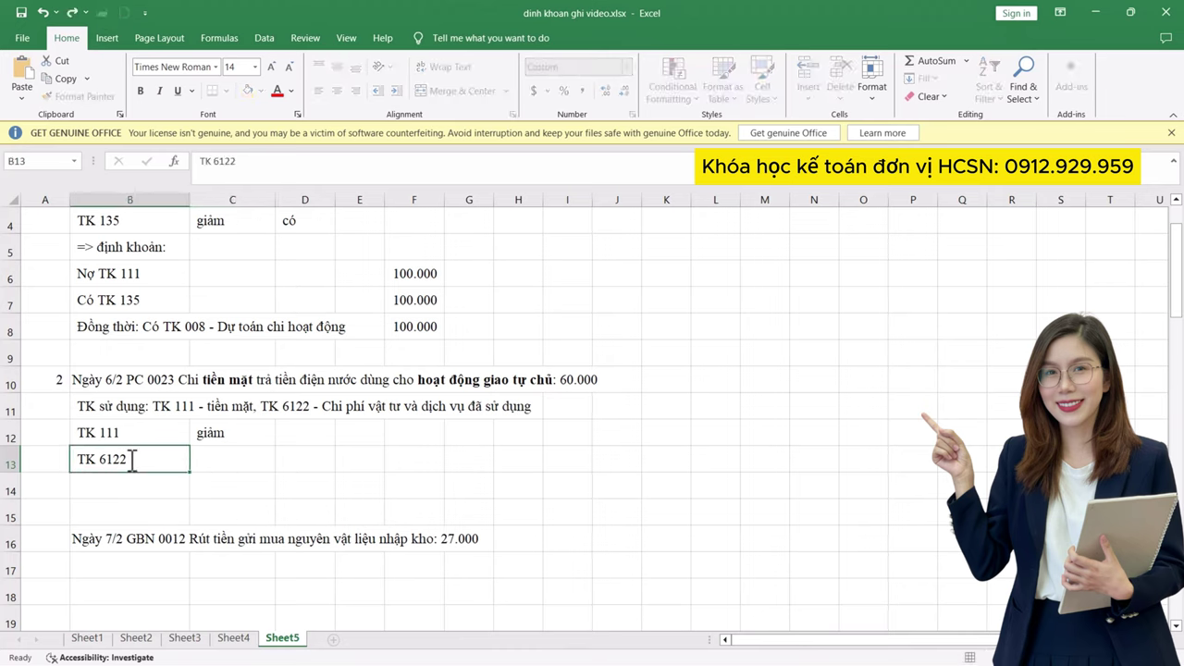
pyautogui.press('Tab')
pyautogui.write('tăng')
pyautogui.press('Tab')
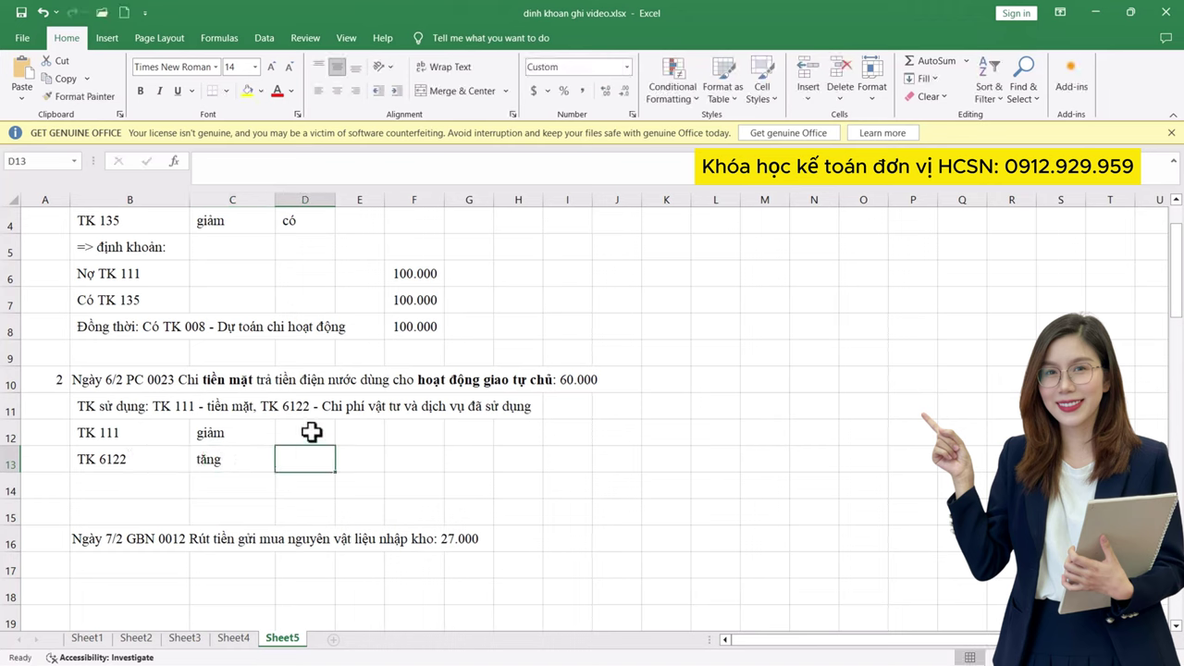
# - For the second transaction, enter "có" in D12 beside TK 111 and "nợ" in D13 beside TK 6122
pyautogui.click(312, 432)
pyautogui.write('có')
pyautogui.press('Return')
pyautogui.write('no')
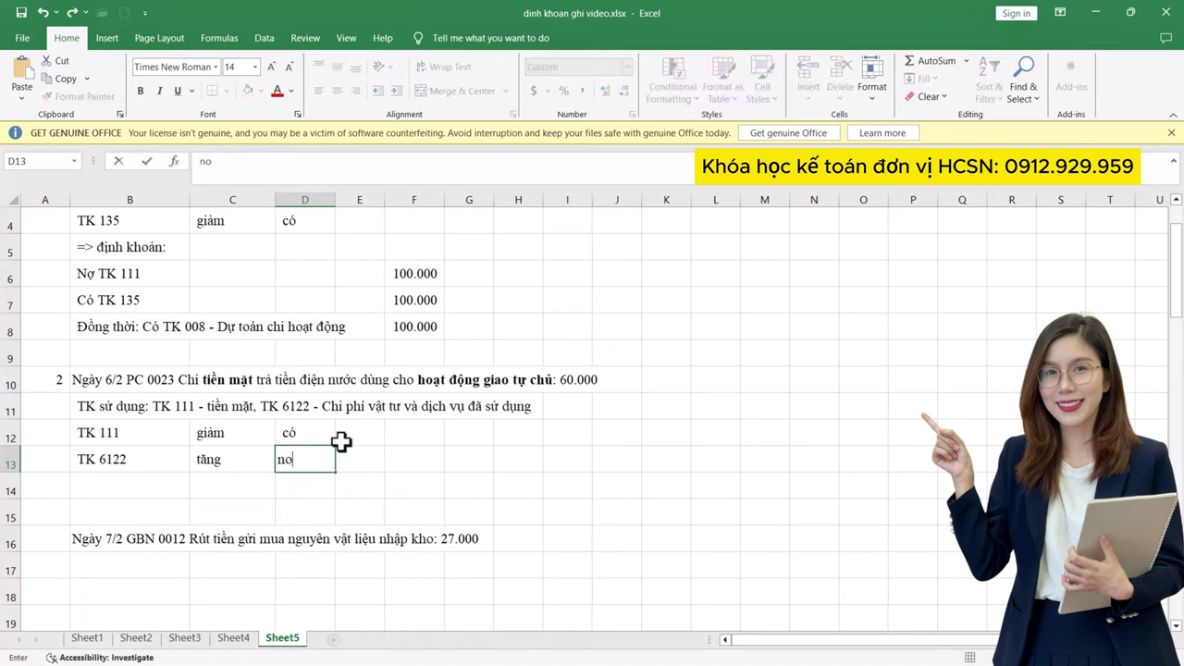
pyautogui.write('wj')
pyautogui.press('Return')
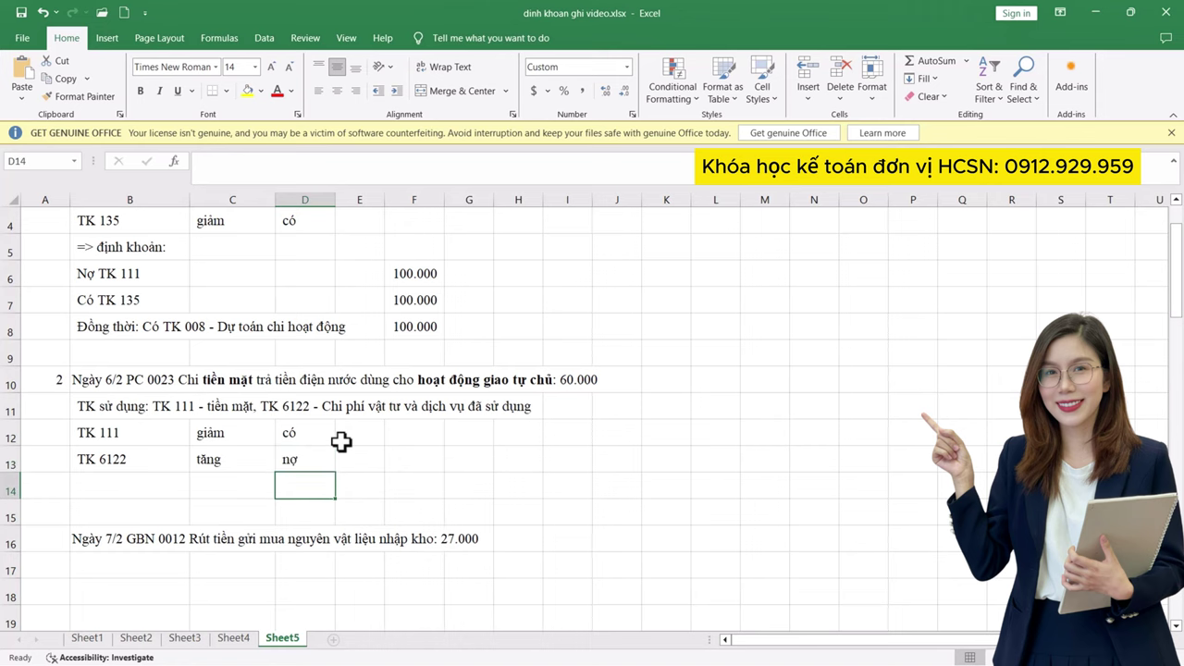
# - Insert two rows under the second transaction and adapt the first transaction's entry in B14:B16 to "=> định khoản:", "Nợ TK 6122" and "Có TK 111"
pyautogui.moveTo(10, 486); pyautogui.dragTo(6, 510)
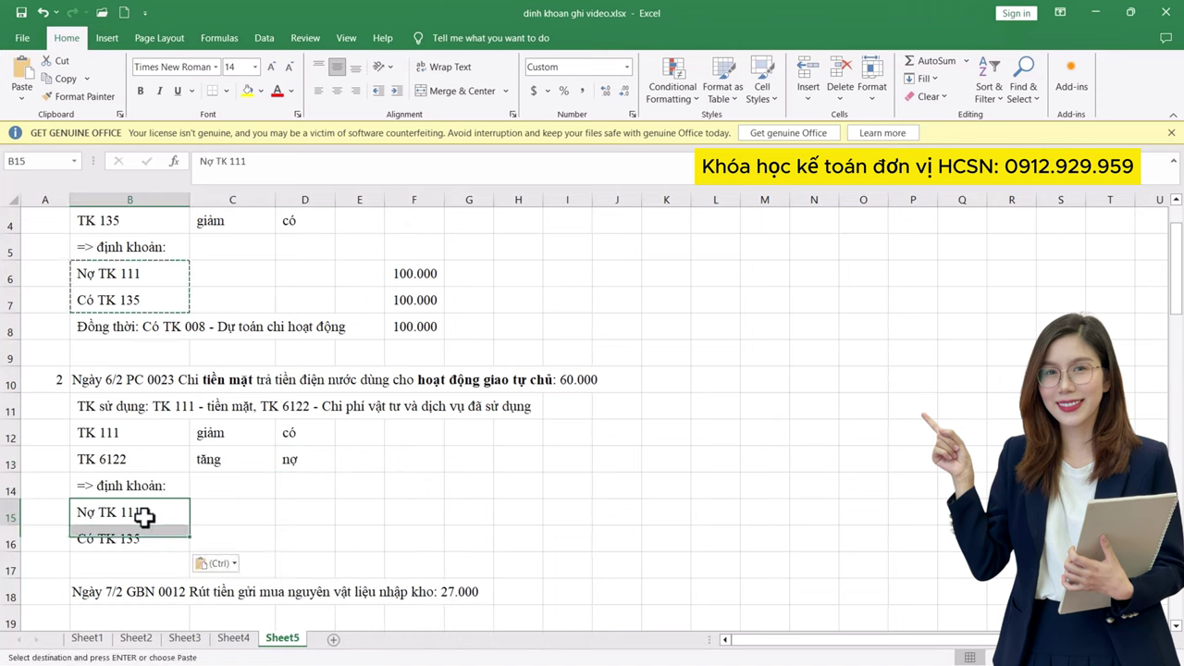
pyautogui.doubleClick(145, 517)
pyautogui.doubleClick(126, 512)
pyautogui.write('6122')
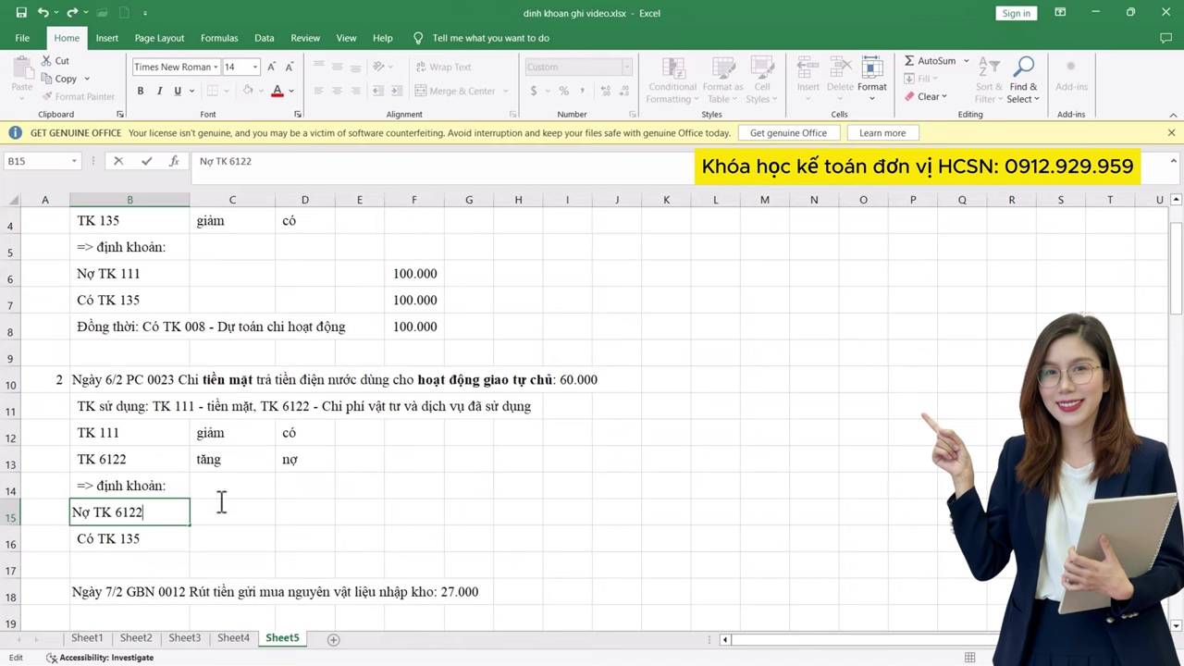
pyautogui.press('Return')
pyautogui.doubleClick(131, 541)
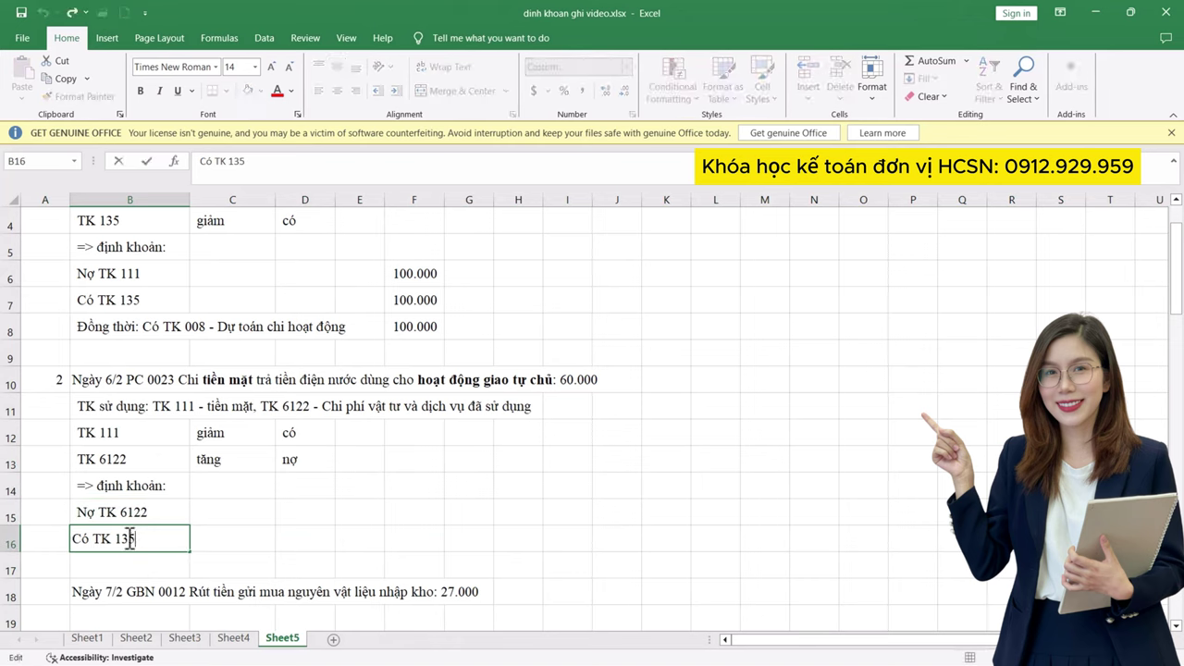
pyautogui.doubleClick(131, 541)
pyautogui.write('111')
pyautogui.press('Tab')
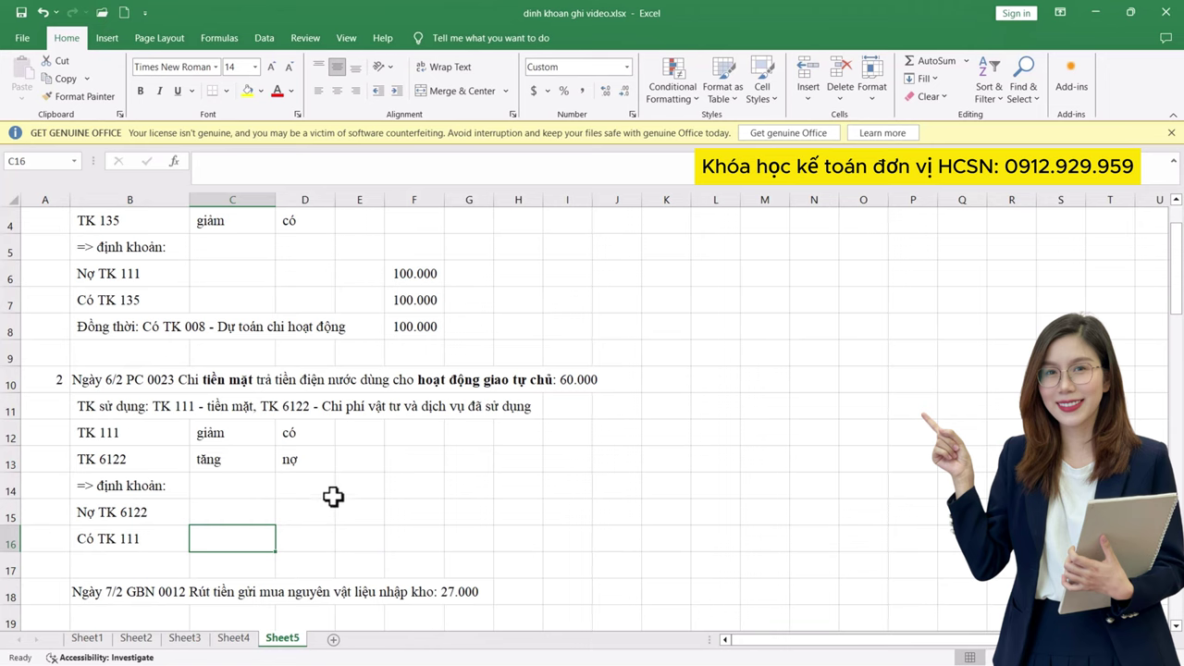
# - Enter 60000 in F15 and F16 as the amounts for the second transaction's debit and credit lines
pyautogui.click(416, 513)
pyautogui.write('60000')
pyautogui.press('Return')
pyautogui.write('60000')
pyautogui.press('Return')
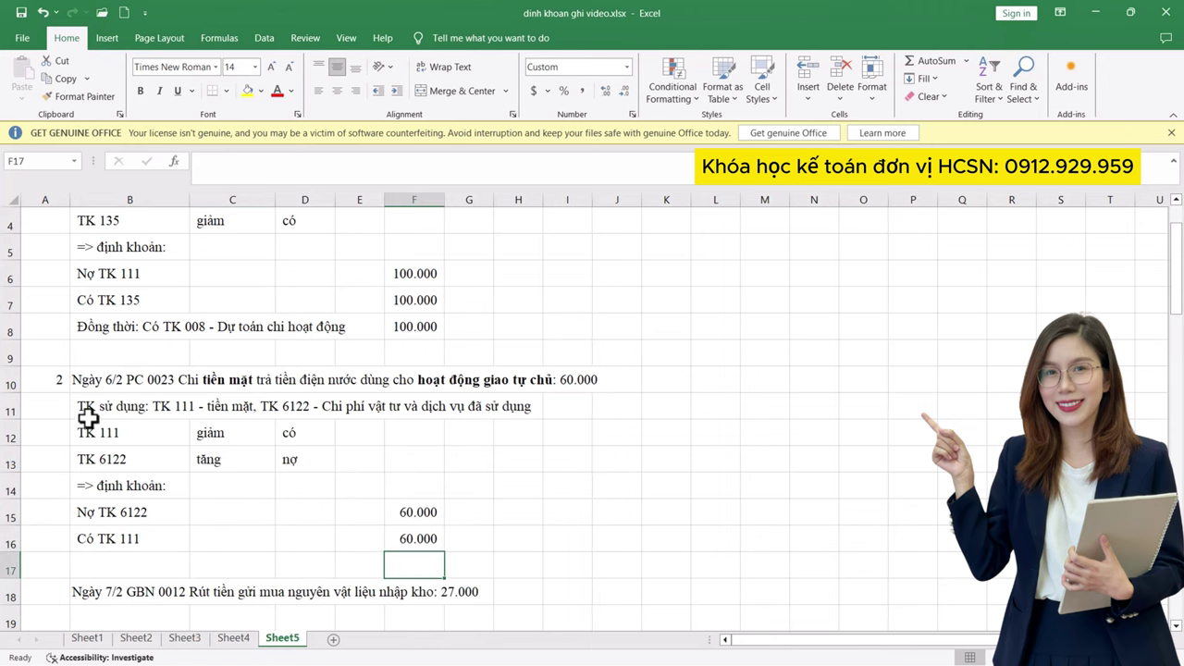
# - Number the 7/2 transaction 3 in A18 and insert three blank rows at rows 20 to 22 beneath it
pyautogui.scroll(-2, 195, 405)
pyautogui.click(93, 432)
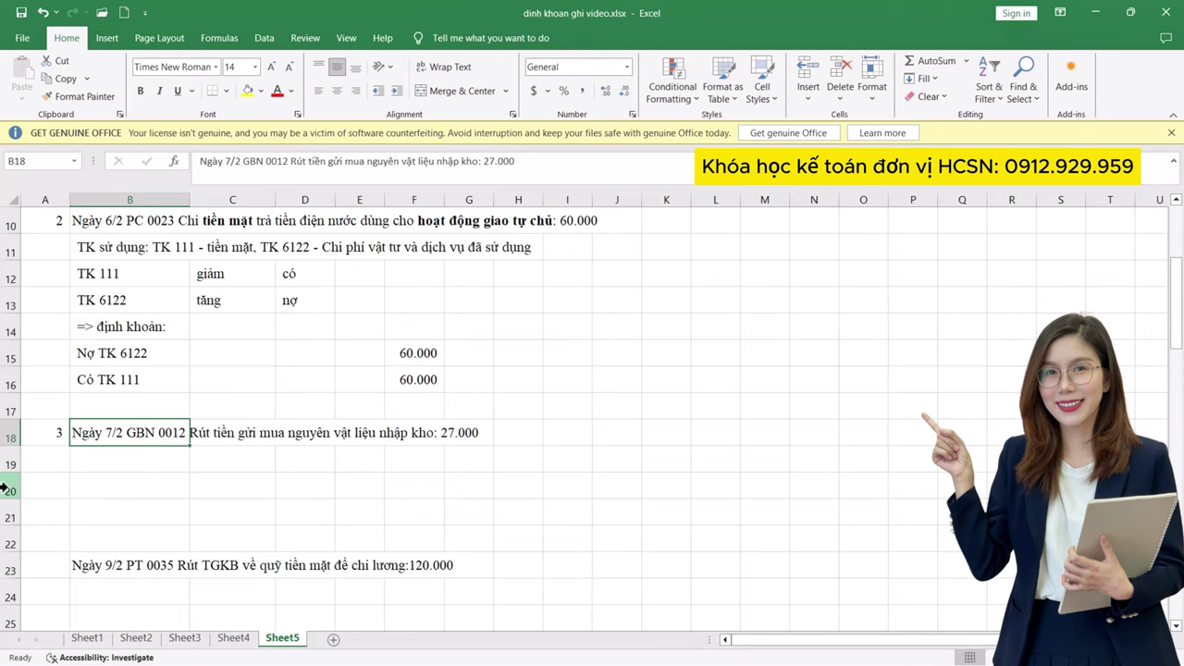
pyautogui.moveTo(11, 490); pyautogui.dragTo(10, 541)
pyautogui.rightClick(11, 535)
pyautogui.click(87, 410)
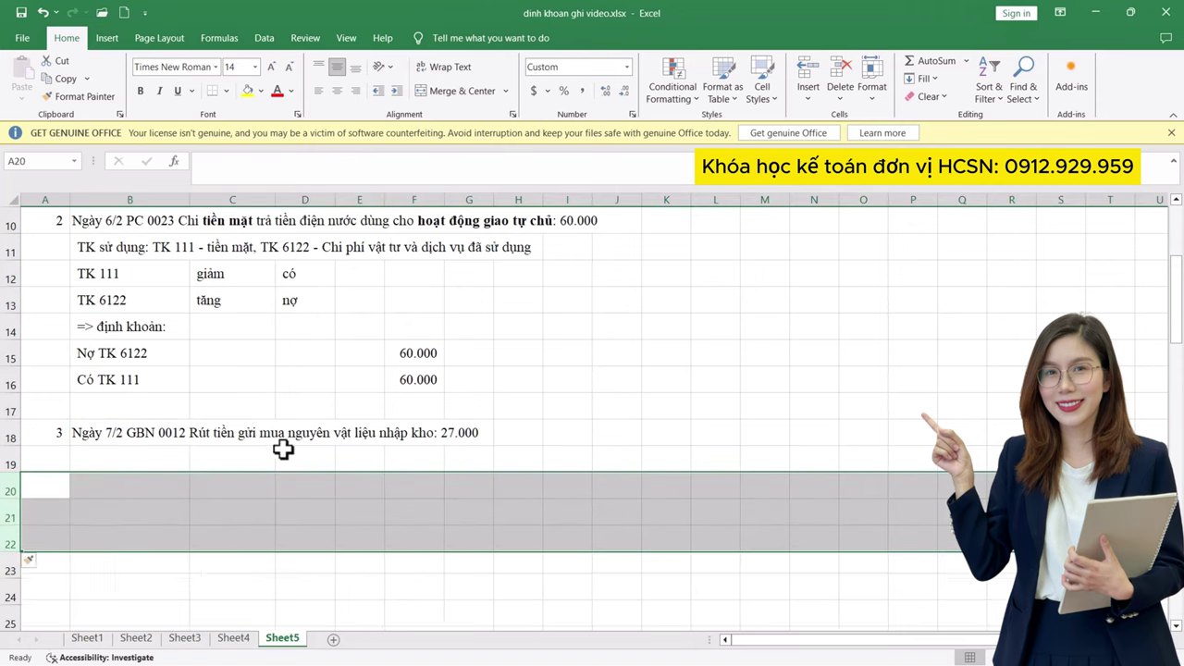
# - Make the words "tiền gửi" and "nguyên vật liệu" bold in the third transaction's description in B18
pyautogui.click(225, 432)
pyautogui.scroll(-1, 226, 432)
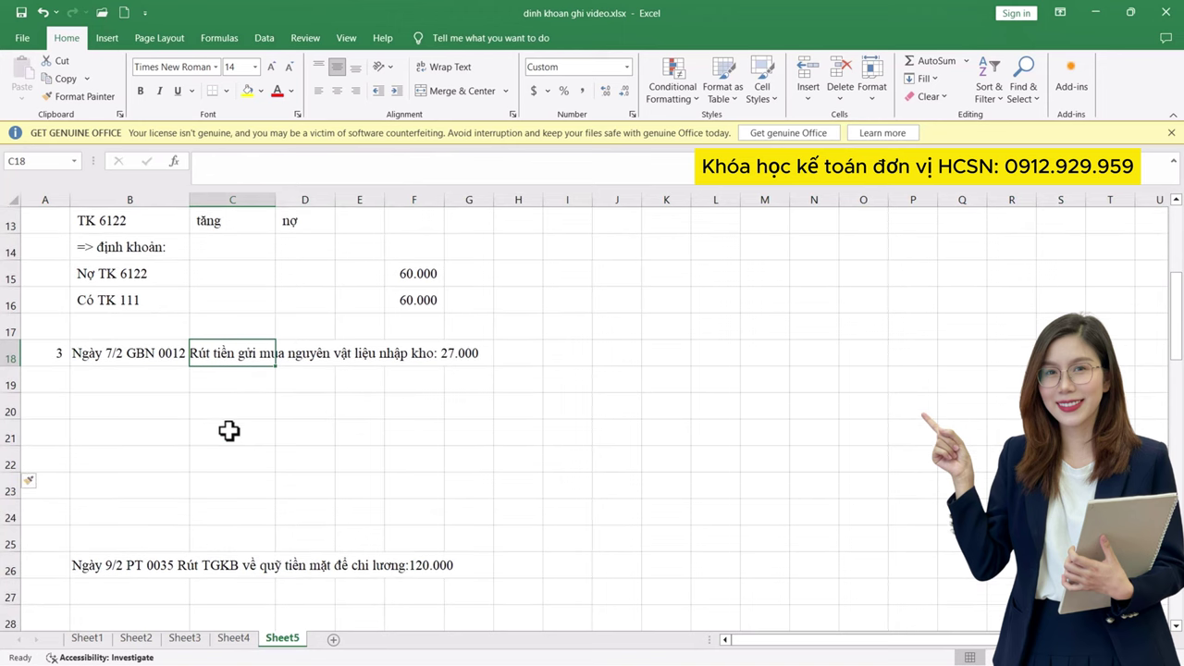
pyautogui.doubleClick(124, 352)
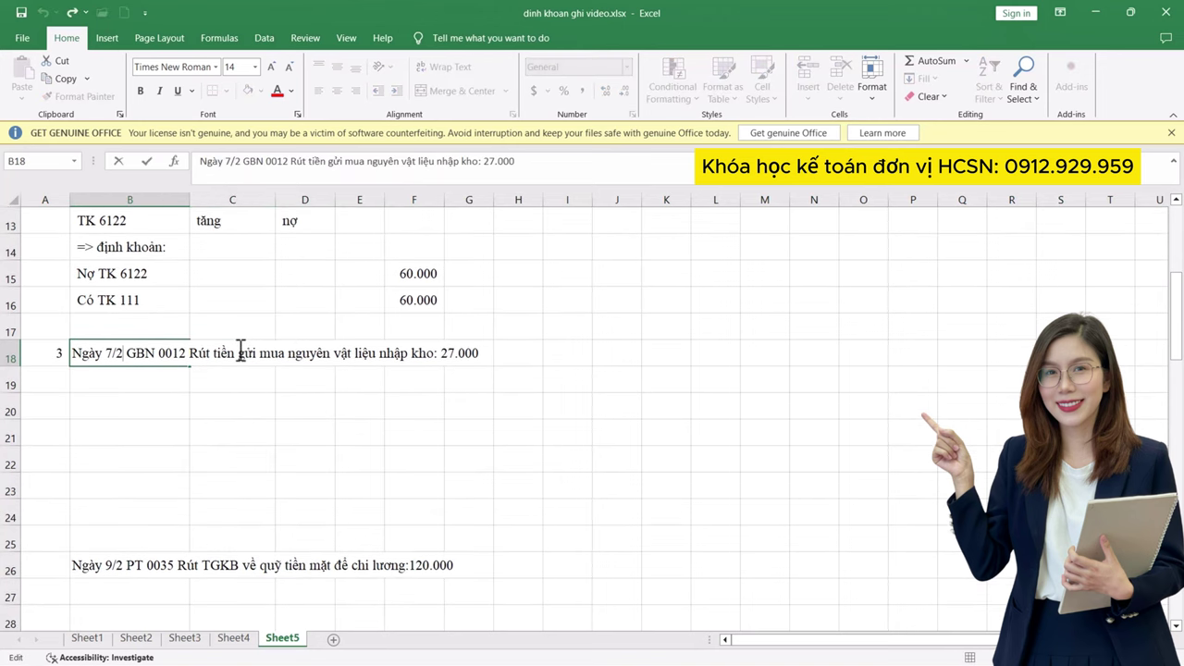
pyautogui.moveTo(211, 353); pyautogui.dragTo(257, 354)
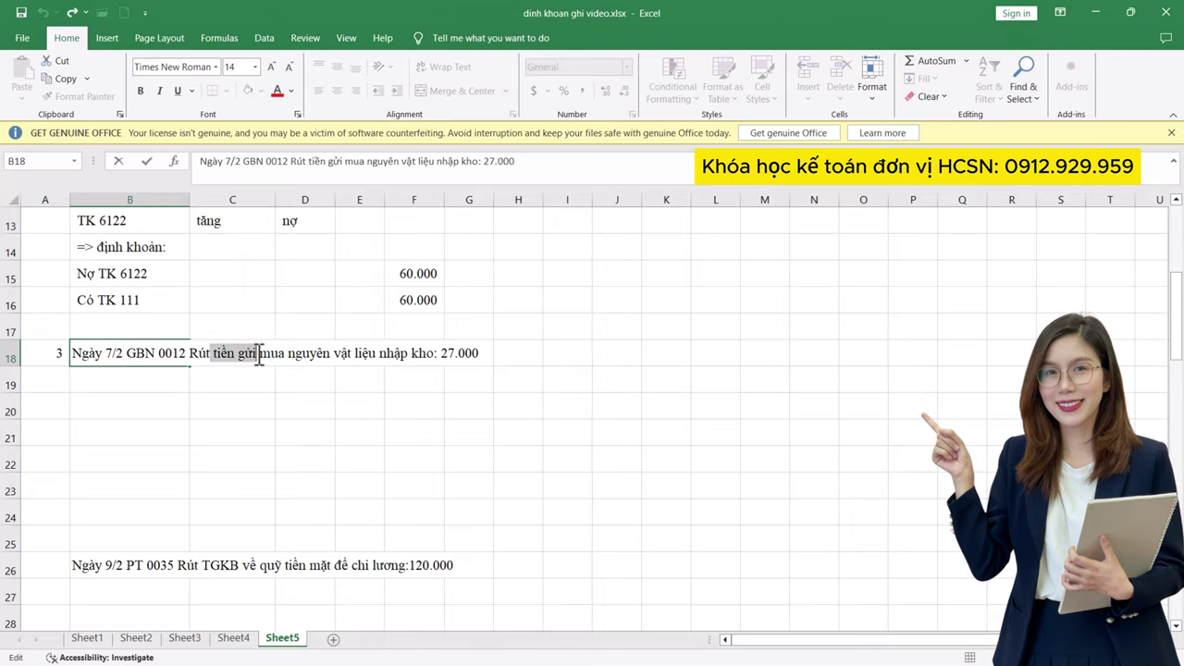
pyautogui.hotkey('ctrl', 'b')
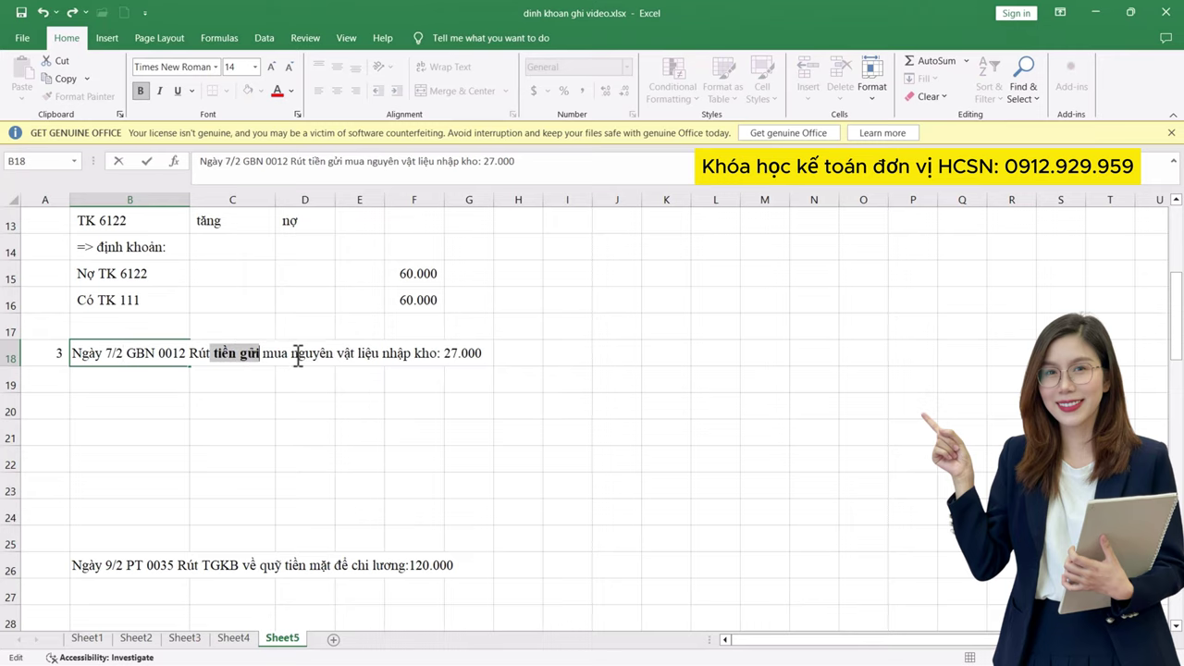
pyautogui.moveTo(293, 352); pyautogui.dragTo(383, 352)
pyautogui.hotkey('ctrl', 'b')
pyautogui.click(138, 383)
# - Copy the accounts-used line from B11 to B19 and change its first account to "TK 112 - Tiền gửi"
pyautogui.scroll(1, 138, 383)
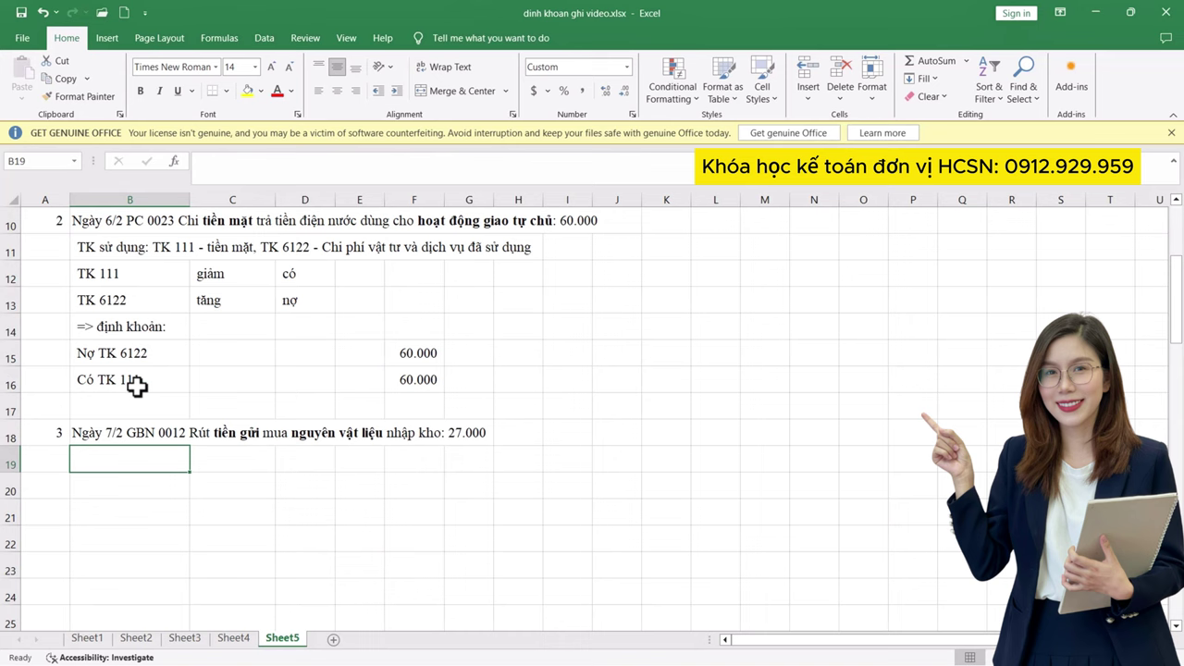
pyautogui.click(134, 247)
pyautogui.hotkey('ctrl', 'c')
pyautogui.click(124, 457)
pyautogui.hotkey('ctrl', 'v')
pyautogui.doubleClick(141, 463)
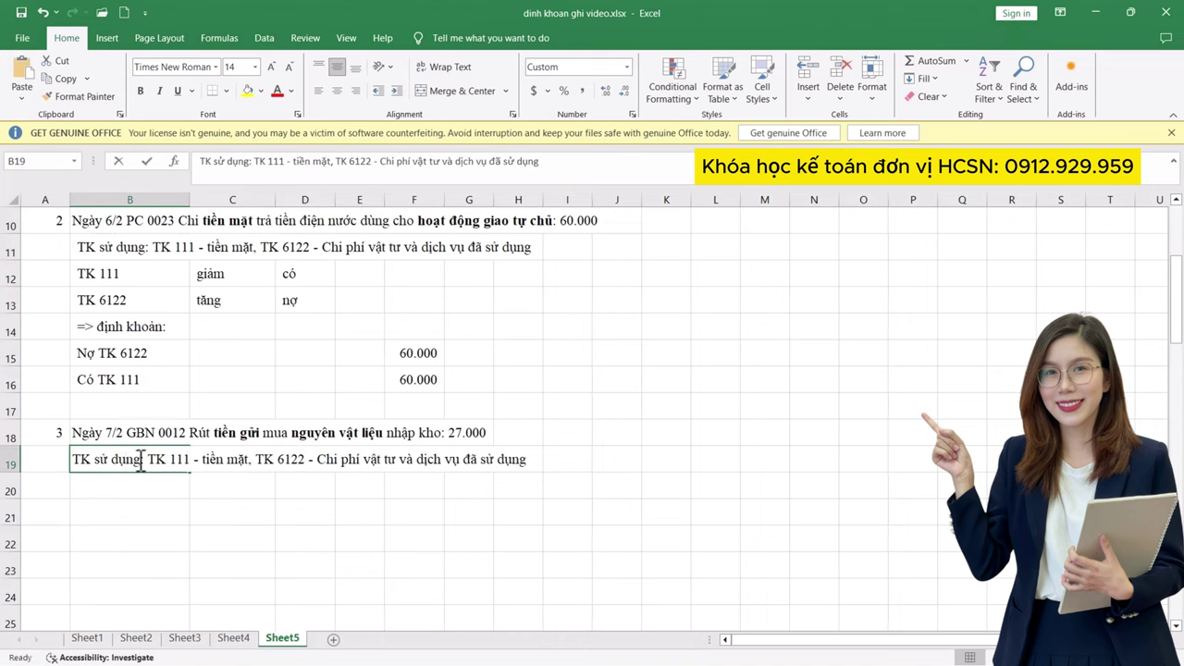
pyautogui.moveTo(173, 459); pyautogui.dragTo(250, 460)
pyautogui.write('112 - Tiền gửi')
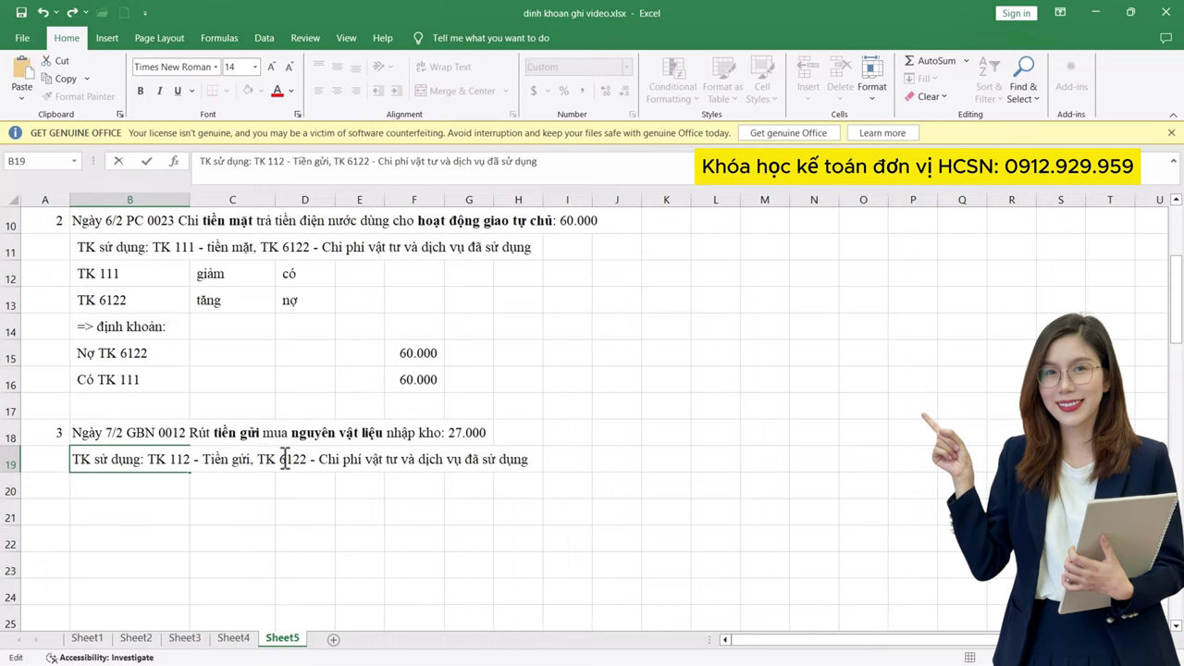
# - Replace the second account in B19 with "TK 152 - Nguyên vật liệu", checking it against the account list in Google Docs
pyautogui.moveTo(280, 459); pyautogui.dragTo(532, 446)
pyautogui.write('152 - Nguyên va')
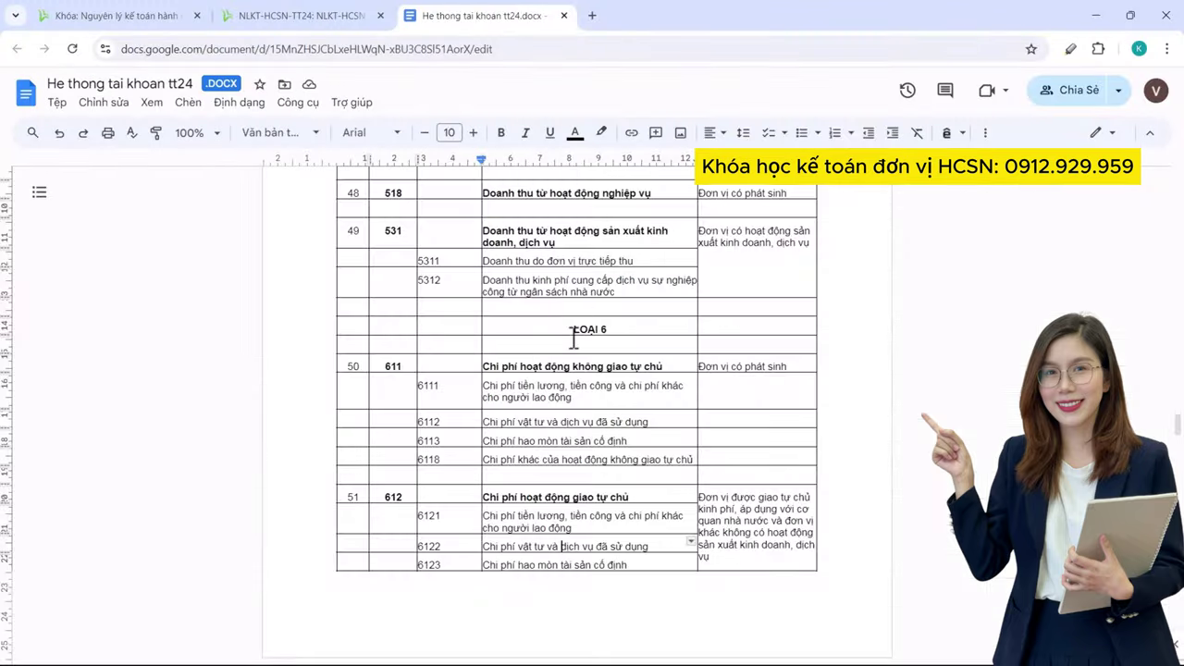
pyautogui.scroll(20, 593, 361)
pyautogui.scroll(10, 574, 370)
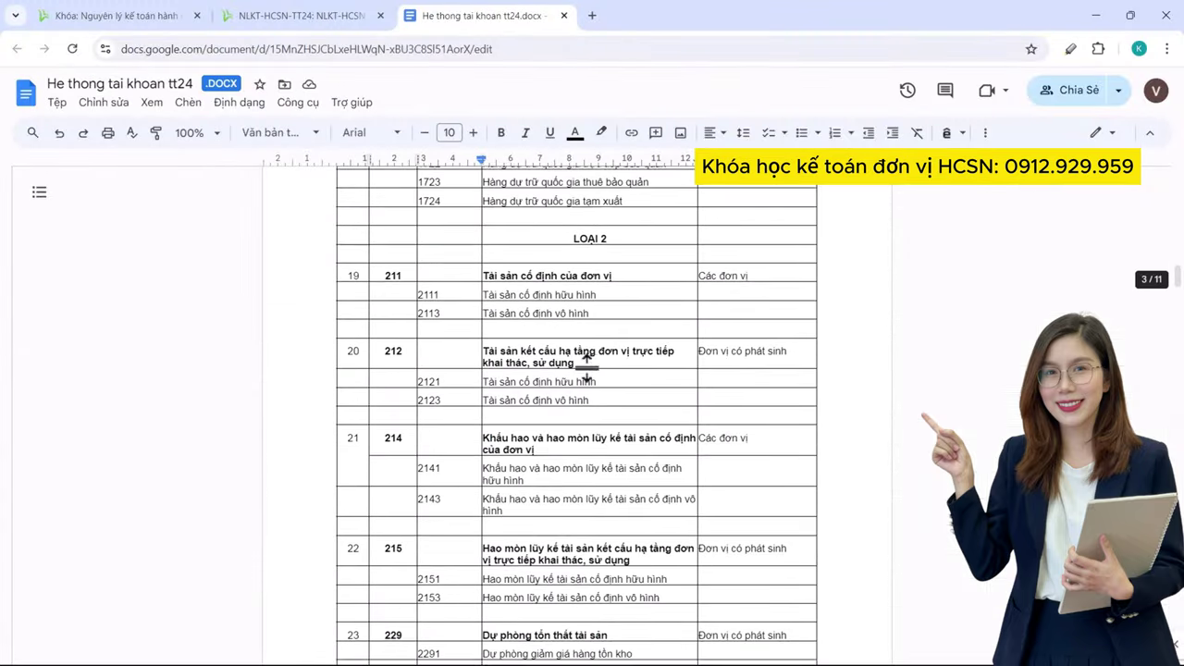
pyautogui.scroll(-3, 481, 476)
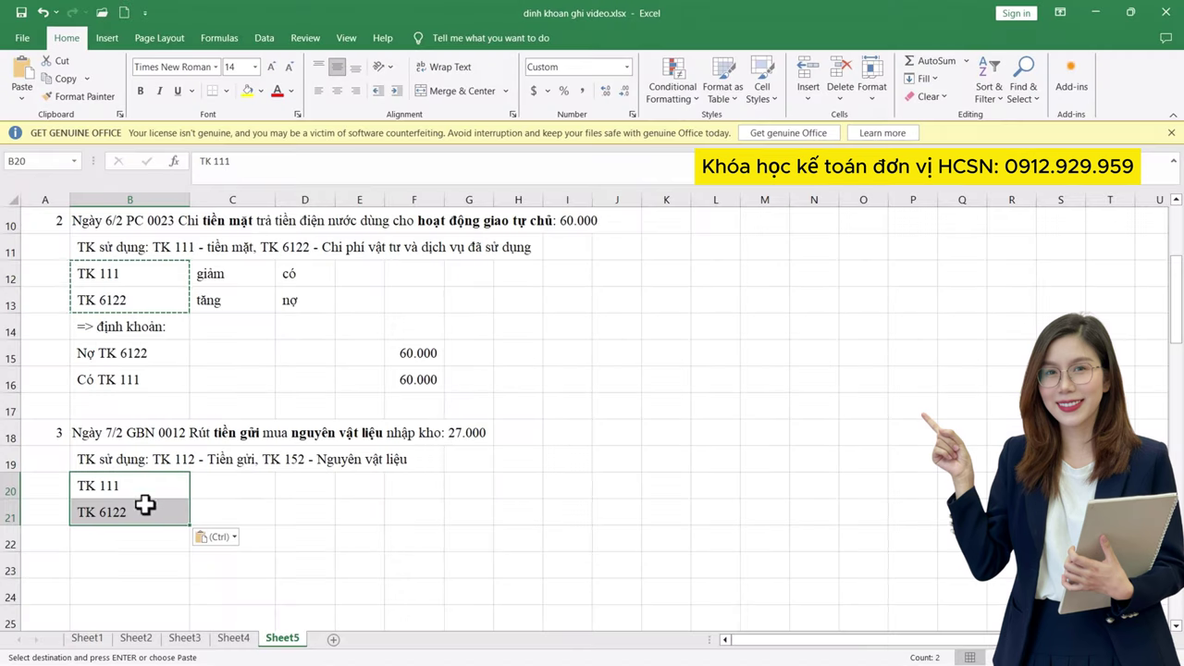
# - Copy the account lines in B12:B13 to B20:B21 and change the account in B21 to TK 152
pyautogui.doubleClick(138, 518)
pyautogui.doubleClick(95, 514)
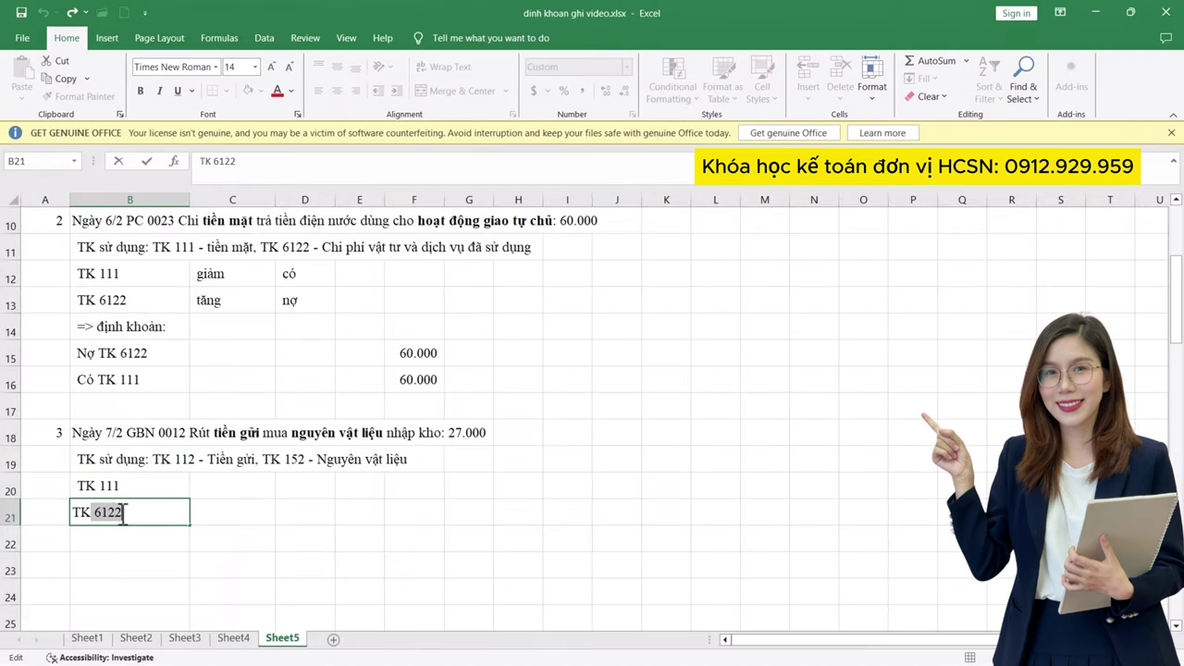
pyautogui.write('152')
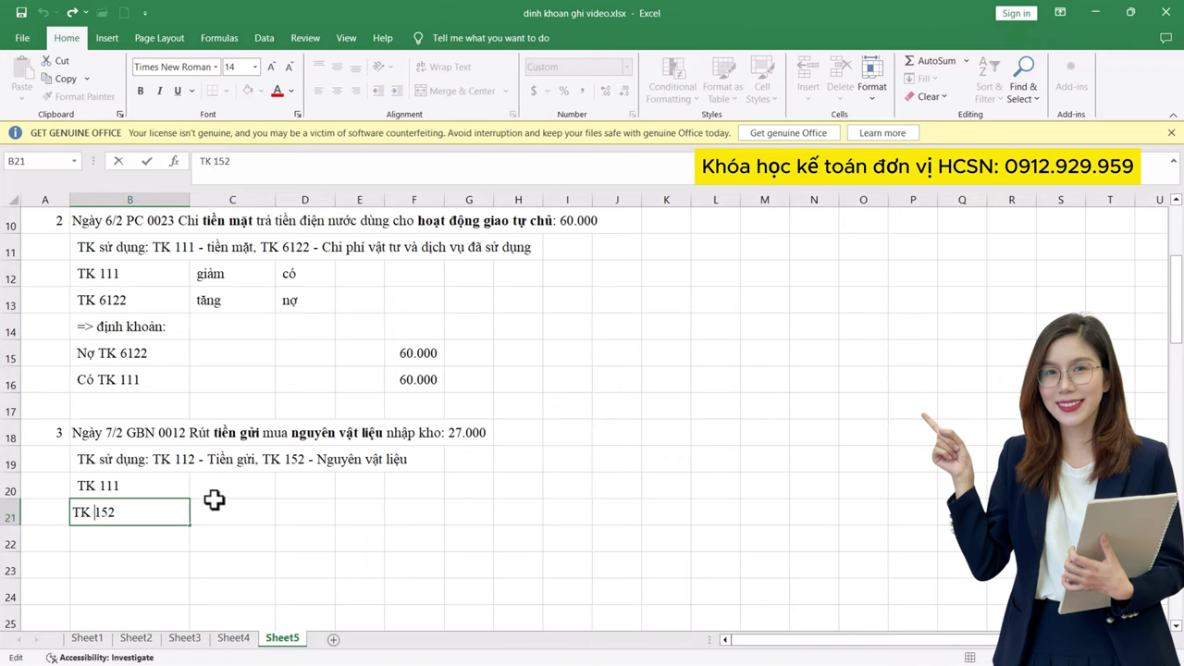
# - Enter "giảm" in C20 and "tăng" in C21 beside the third transaction's accounts
pyautogui.click(245, 483)
pyautogui.write('giảm')
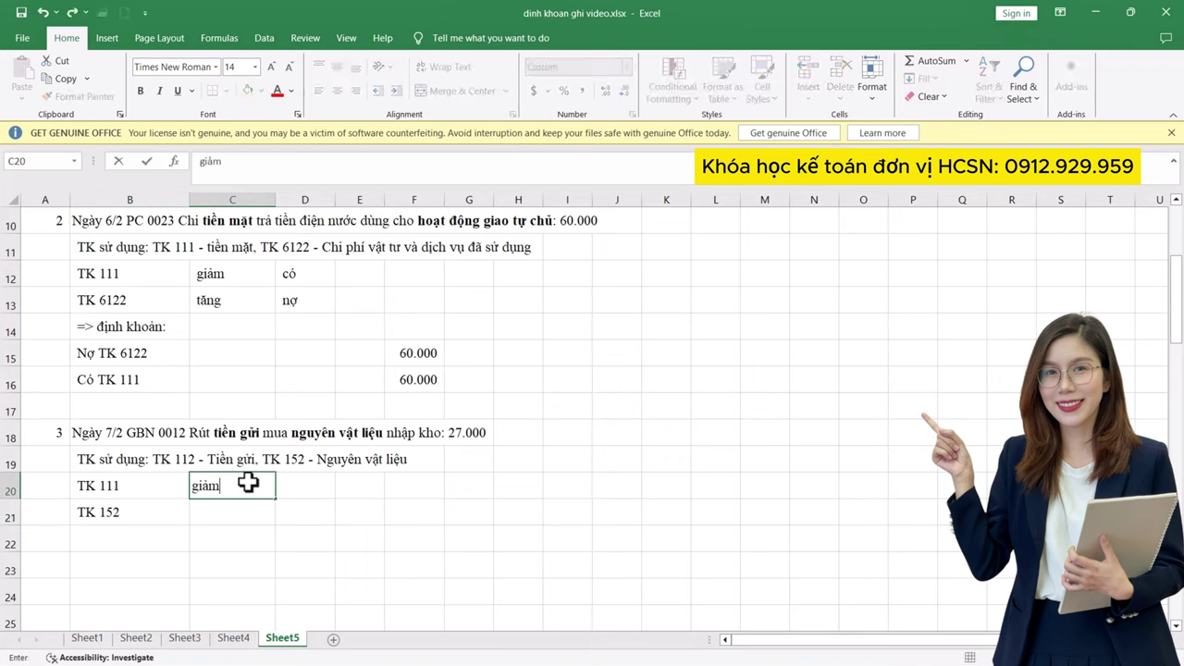
pyautogui.press('Return')
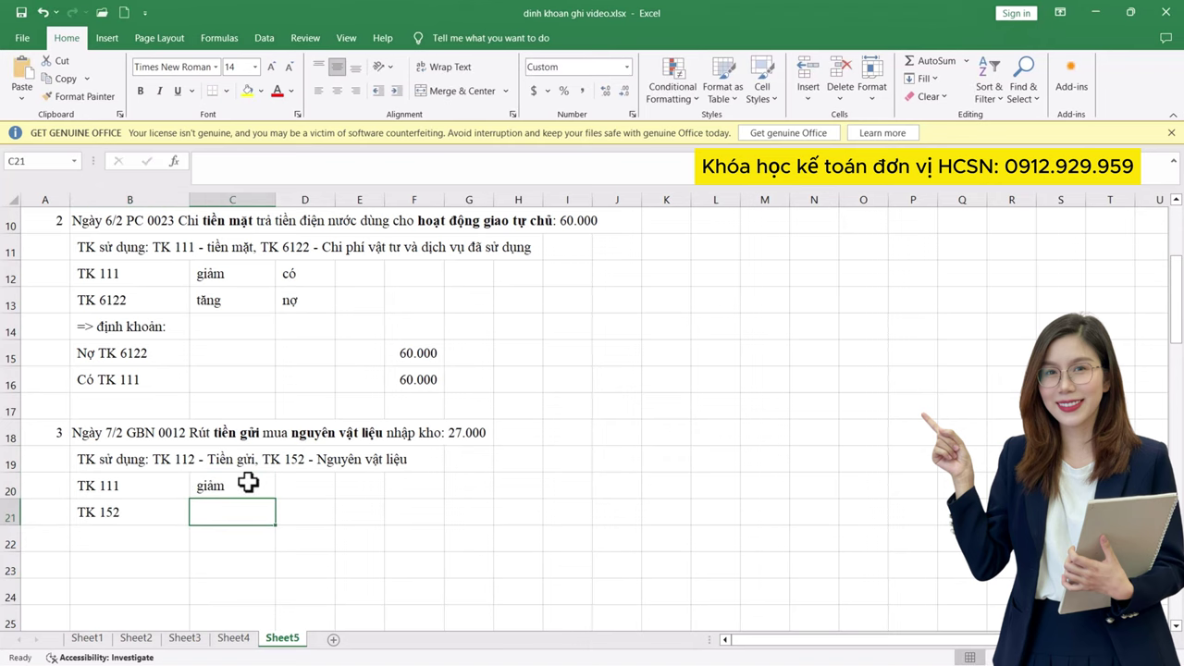
pyautogui.write('tăng')
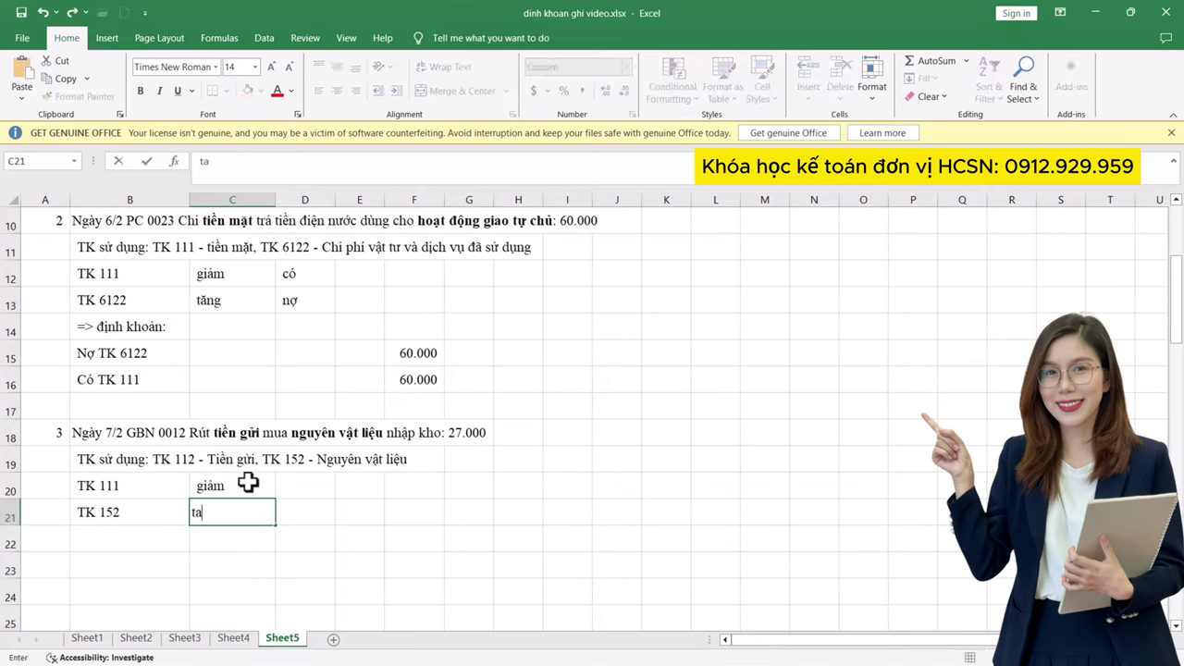
# - Enter "nợ" in D21 beside TK 152 and "có" in D20 for the third transaction's decreasing account
pyautogui.click(323, 491)
pyautogui.click(318, 513)
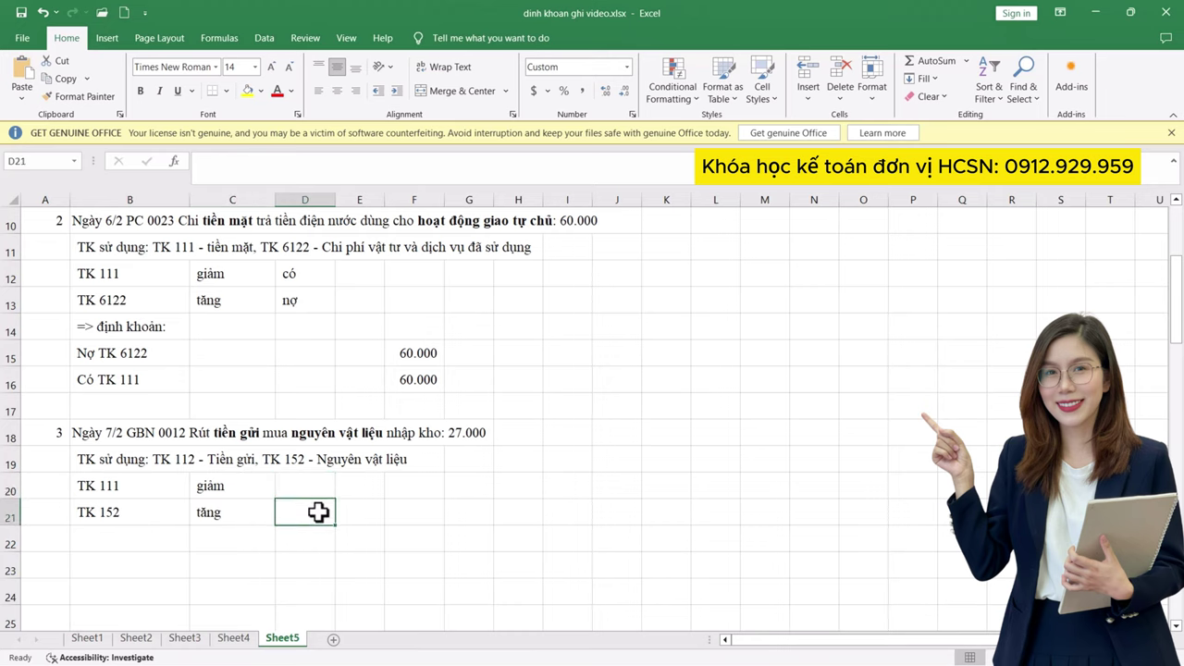
pyautogui.write('nợ')
pyautogui.press('Up')
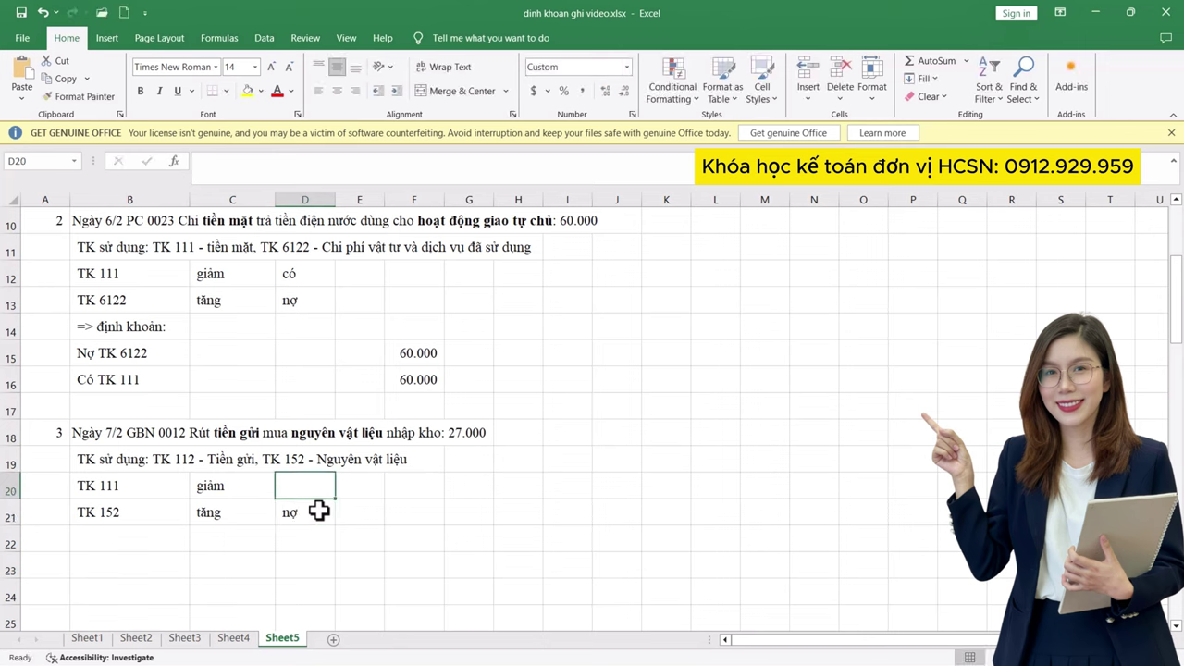
pyautogui.write('có')
pyautogui.press('Return')
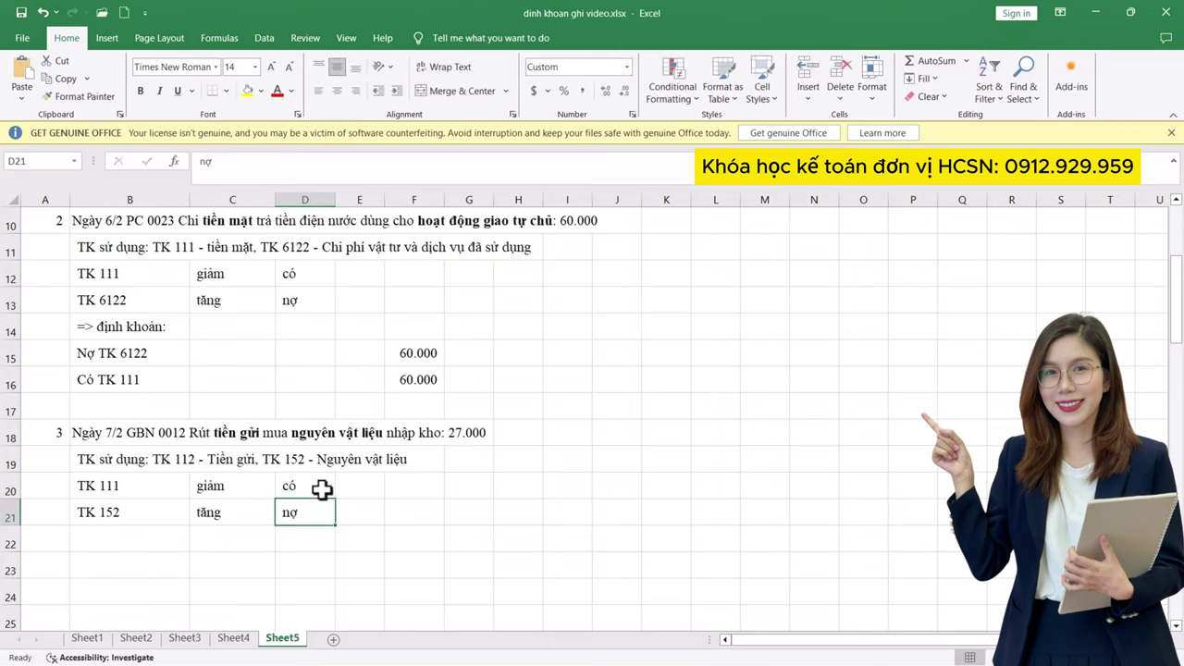
# - Copy the "=> định khoản:" heading from B14 to B22 under the third transaction
pyautogui.scroll(-1, 323, 488)
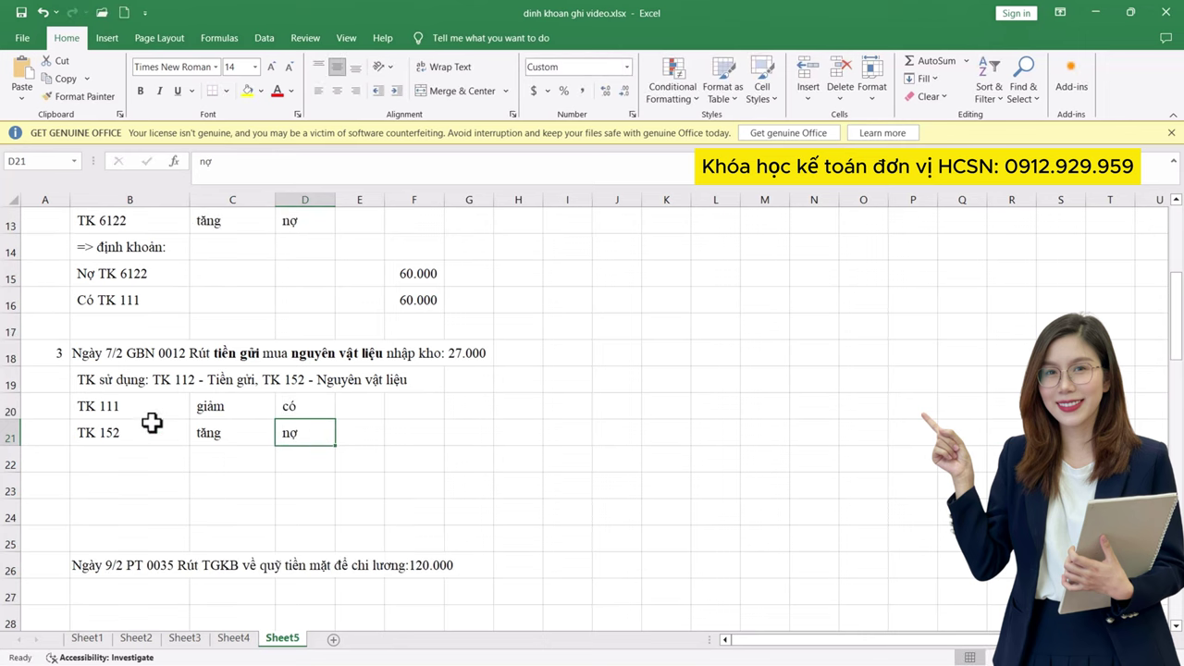
pyautogui.click(147, 248)
pyautogui.hotkey('ctrl', 'c')
pyautogui.click(113, 453)
pyautogui.hotkey('ctrl', 'v')
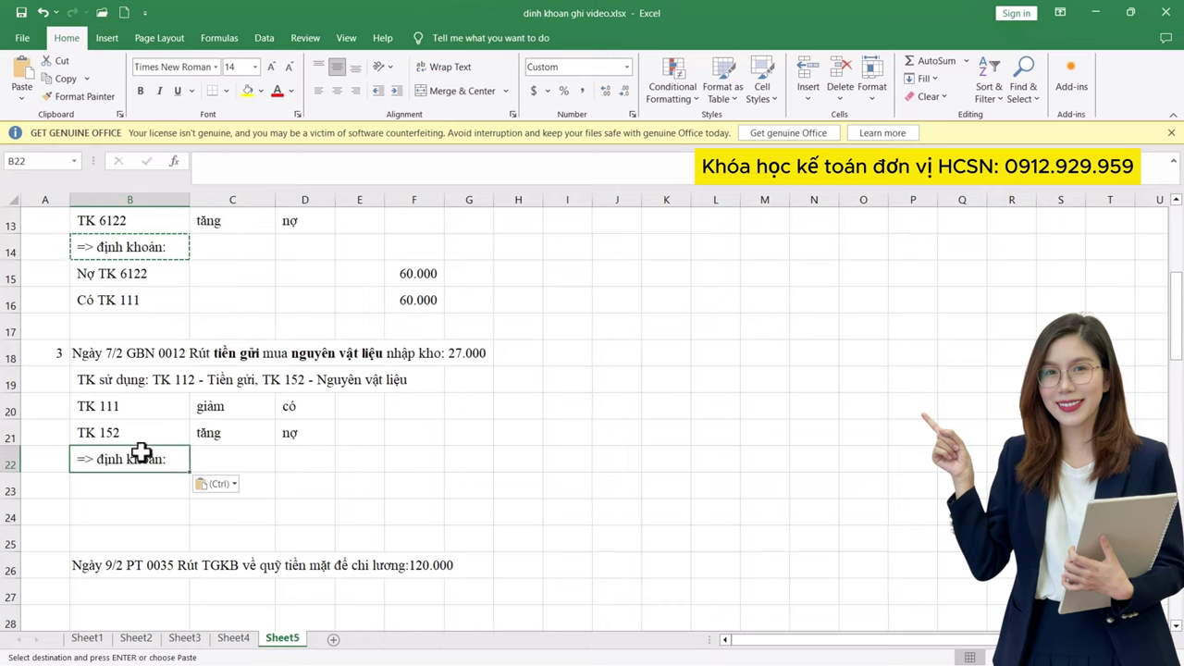
# - Copy the debit and credit lines in B15:B16 to B23:B24 and change B23 to "Nợ TK 152"
pyautogui.moveTo(211, 411); pyautogui.dragTo(325, 431)
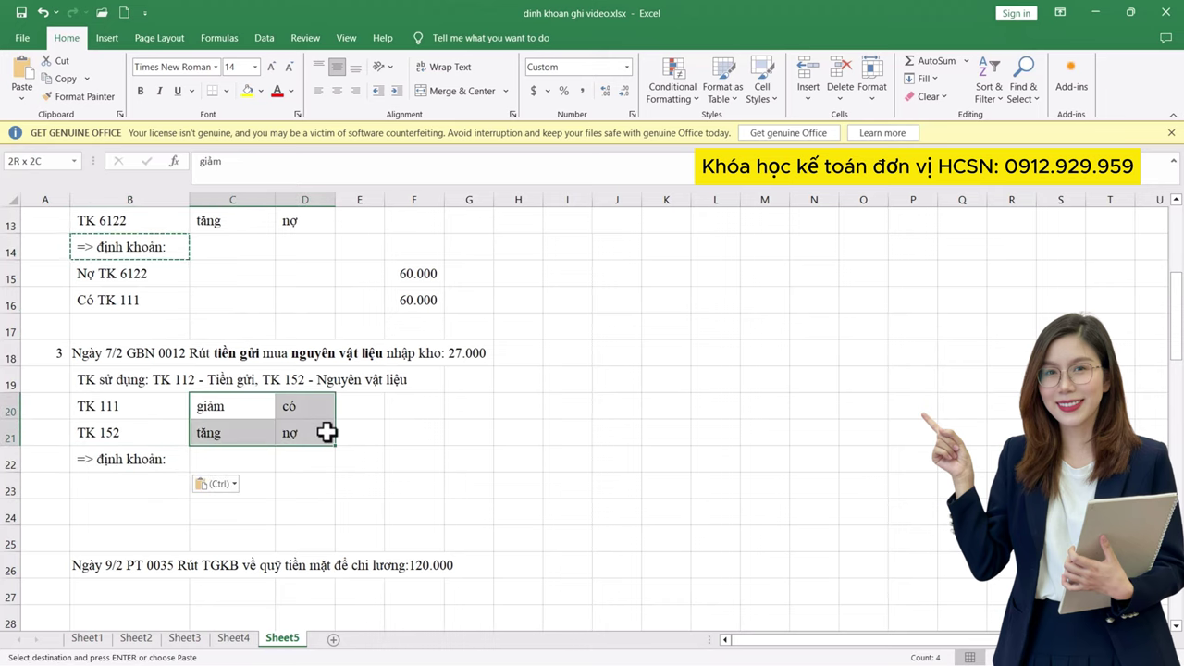
pyautogui.moveTo(122, 276); pyautogui.dragTo(124, 315)
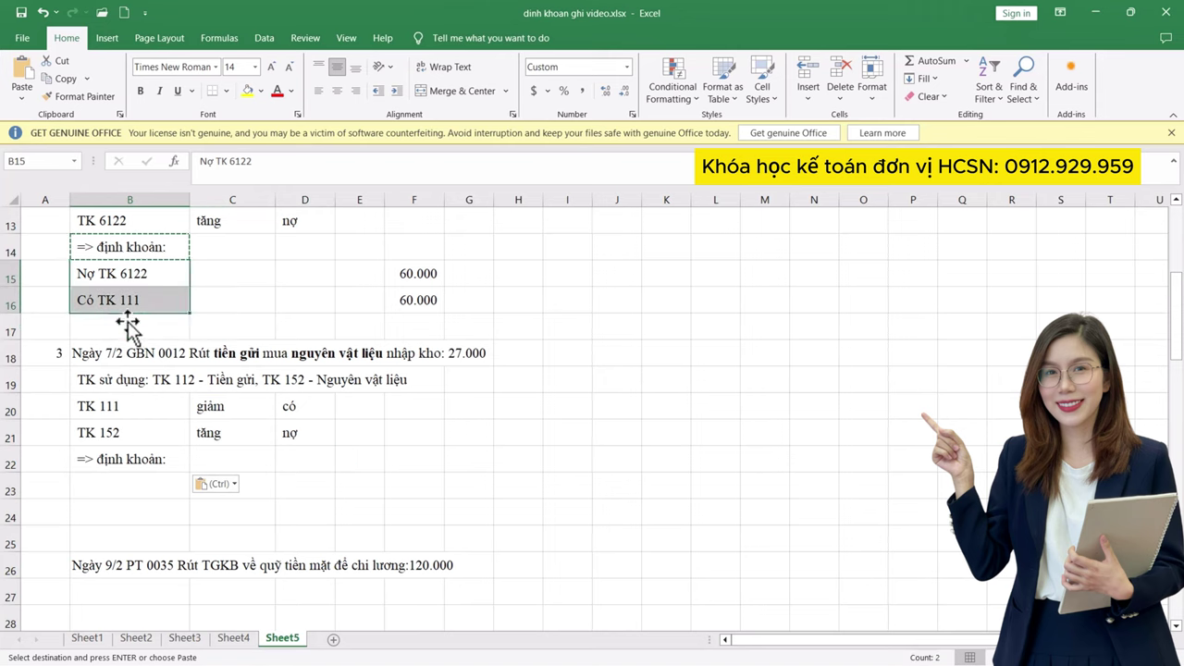
pyautogui.hotkey('ctrl', 'c')
pyautogui.click(128, 485)
pyautogui.hotkey('ctrl', 'v')
pyautogui.doubleClick(121, 485)
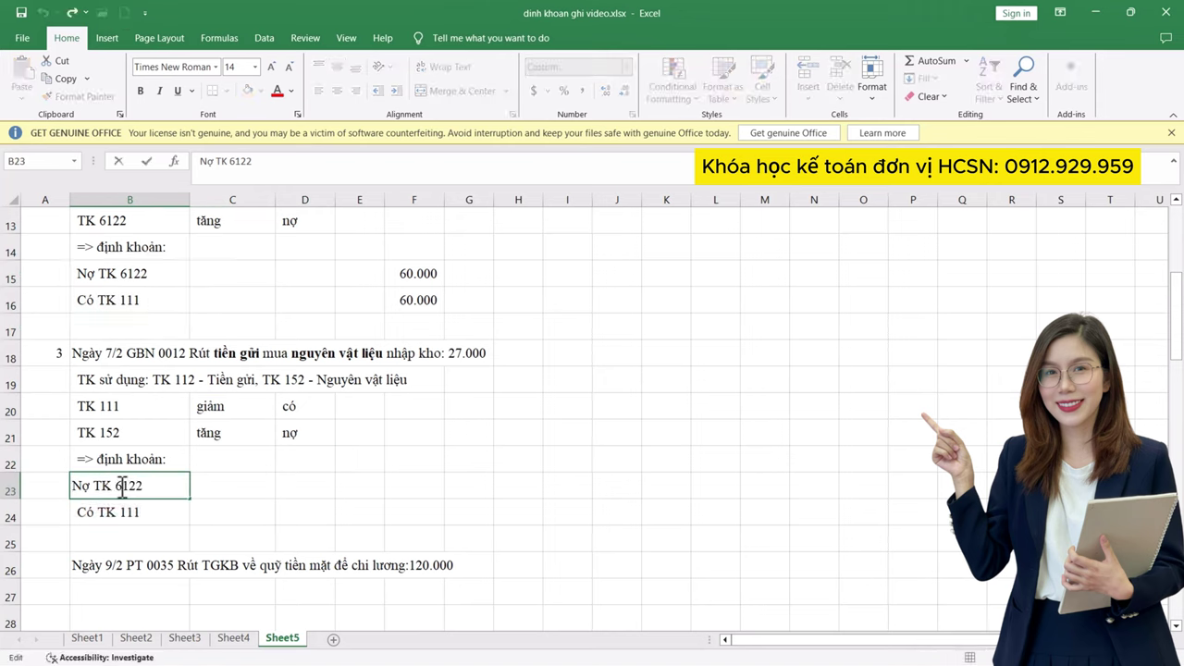
pyautogui.moveTo(116, 485); pyautogui.dragTo(141, 485)
pyautogui.write('152')
pyautogui.click(133, 514)
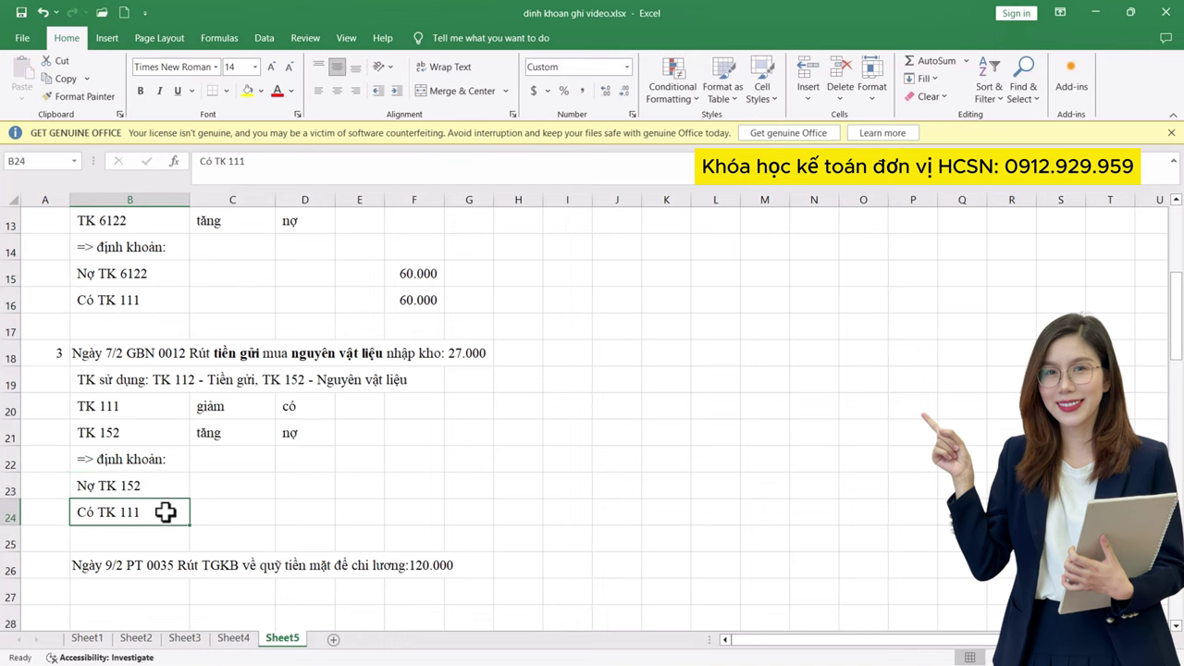
# - Enter 27.000 in F23 and F24 as the amounts for the third transaction's debit and credit lines
pyautogui.scroll(-1, 468, 449)
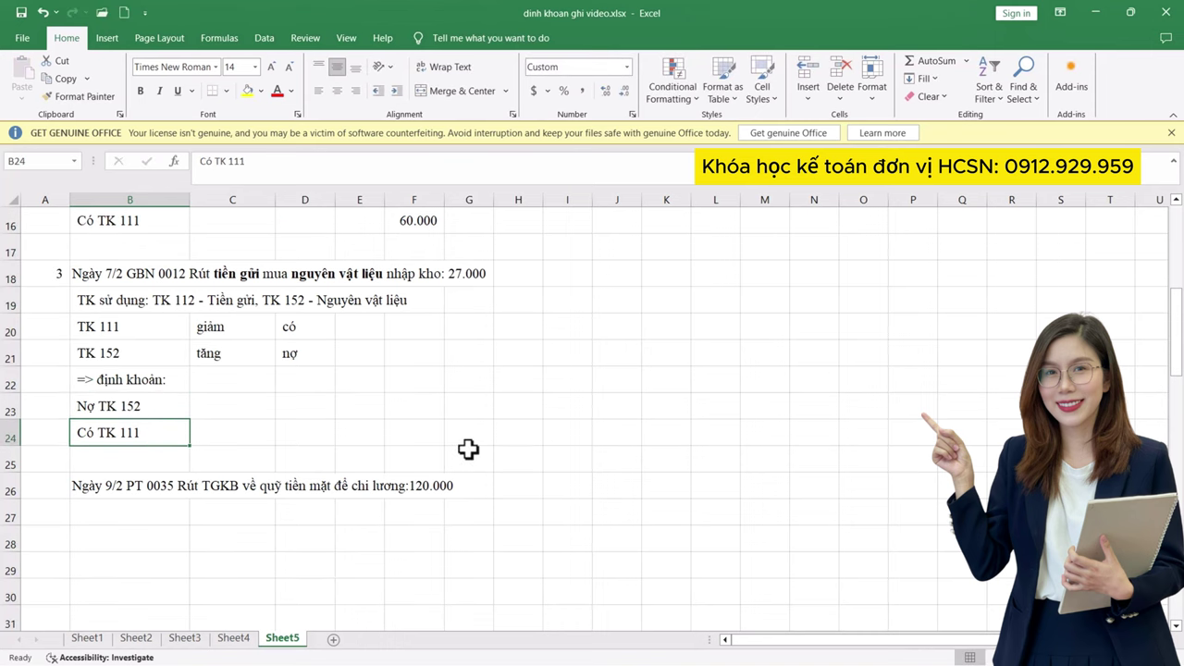
pyautogui.click(413, 406)
pyautogui.scroll(-1, 224, 395)
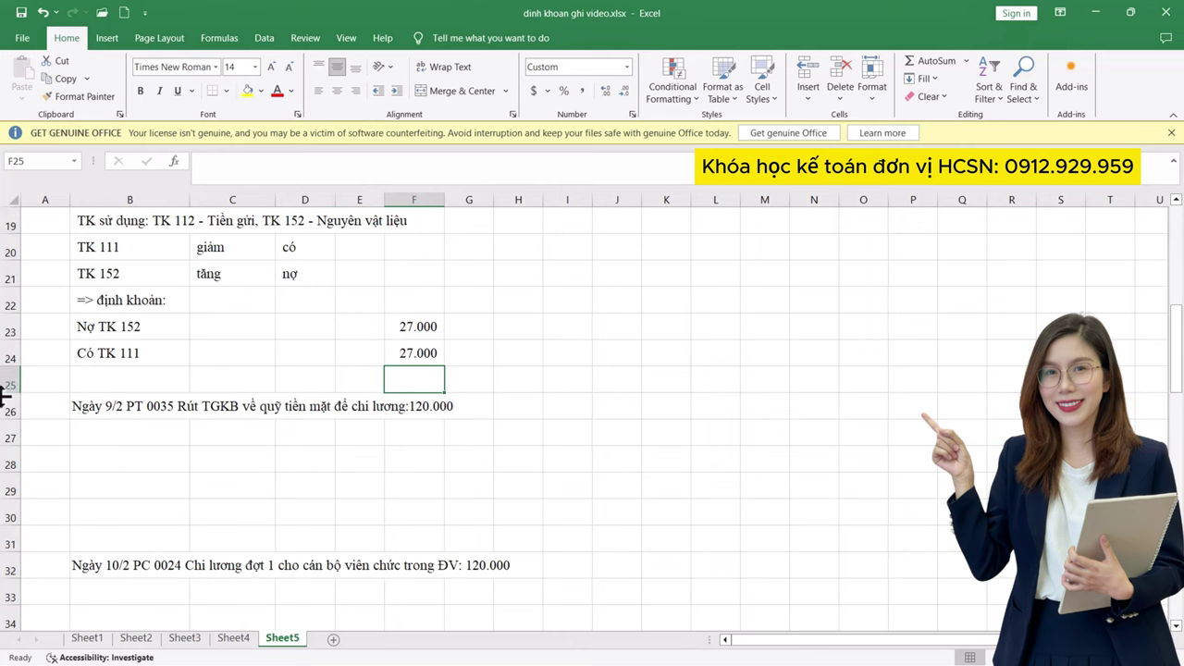
# - Number the 9/2 transaction as 4 in A26
pyautogui.click(47, 405)
pyautogui.scroll(1, 50, 407)
pyautogui.write('4')
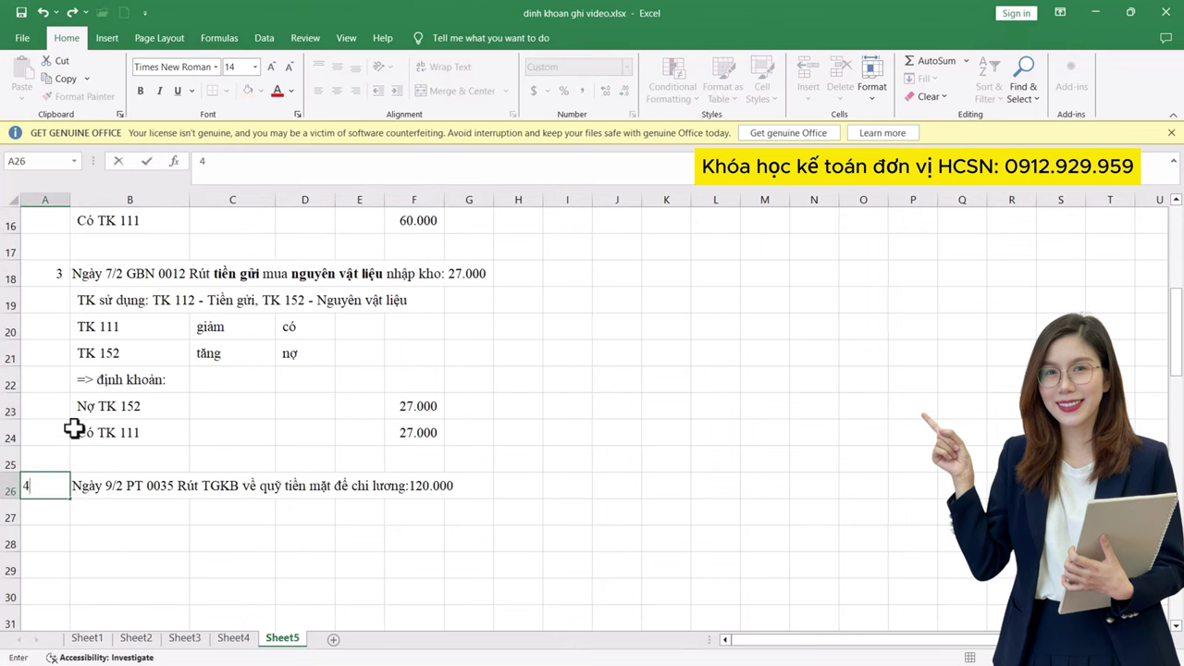
pyautogui.click(174, 486)
pyautogui.scroll(-1, 207, 470)
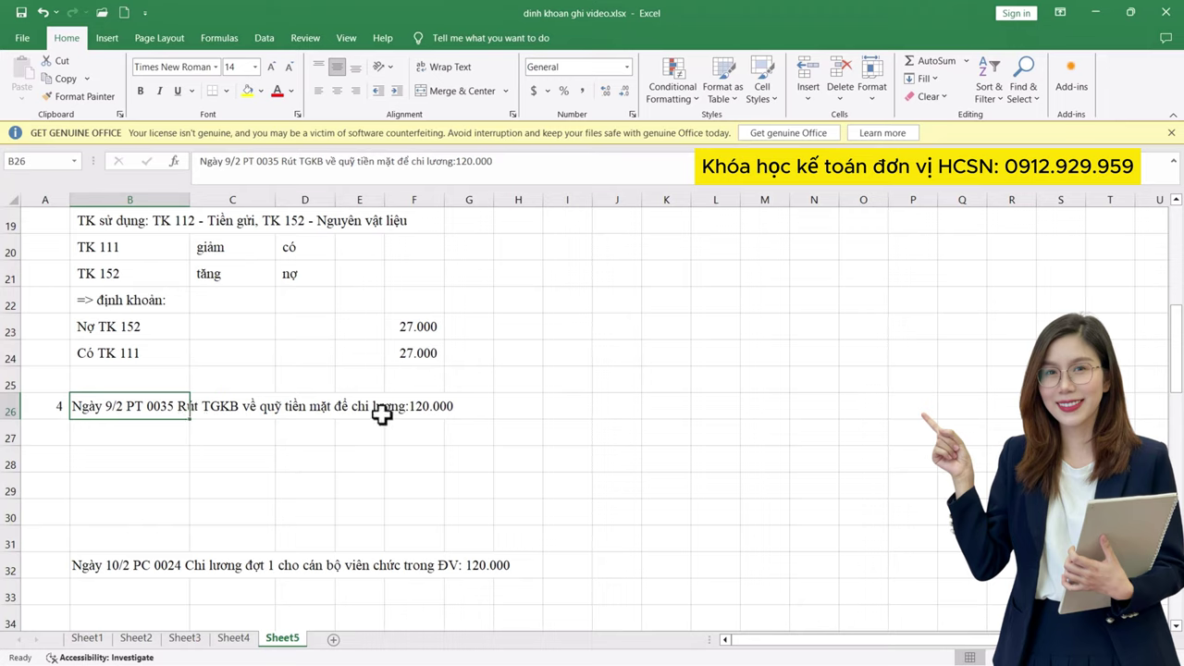
# - Bold "Rút TGKB" and "quỹ tiền mặt" in B26 and add a space before 120.000
pyautogui.doubleClick(124, 407)
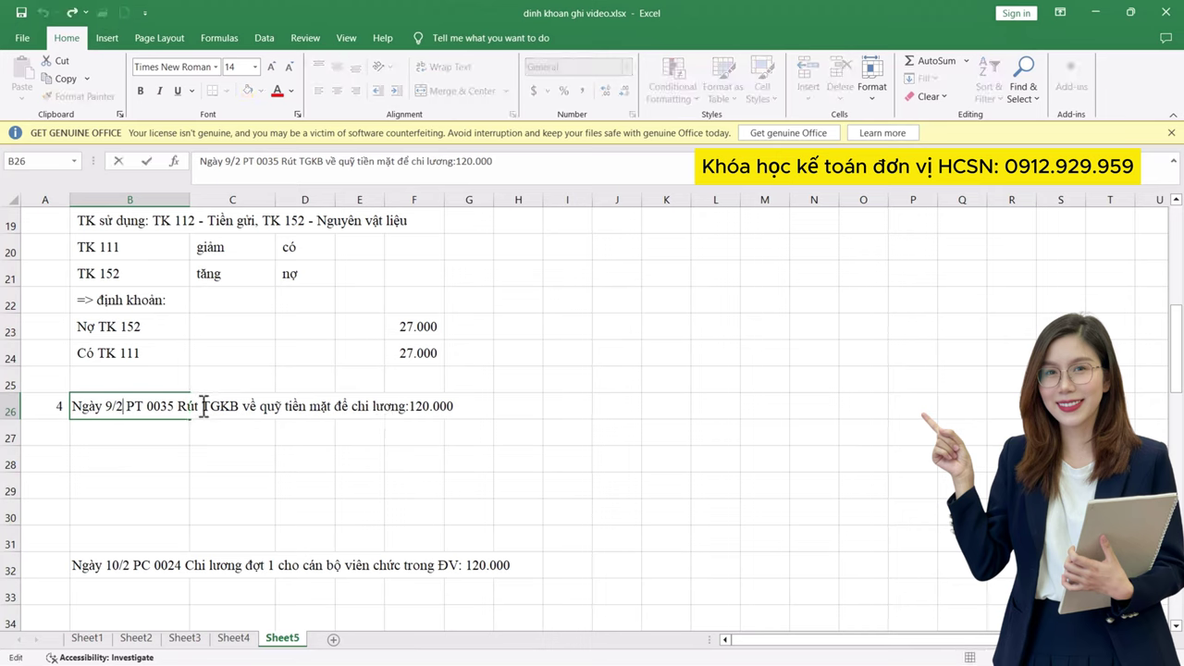
pyautogui.moveTo(182, 408); pyautogui.dragTo(344, 407)
pyautogui.hotkey('ctrl', 'b')
pyautogui.hotkey('ctrl', 'b')
pyautogui.click(397, 431)
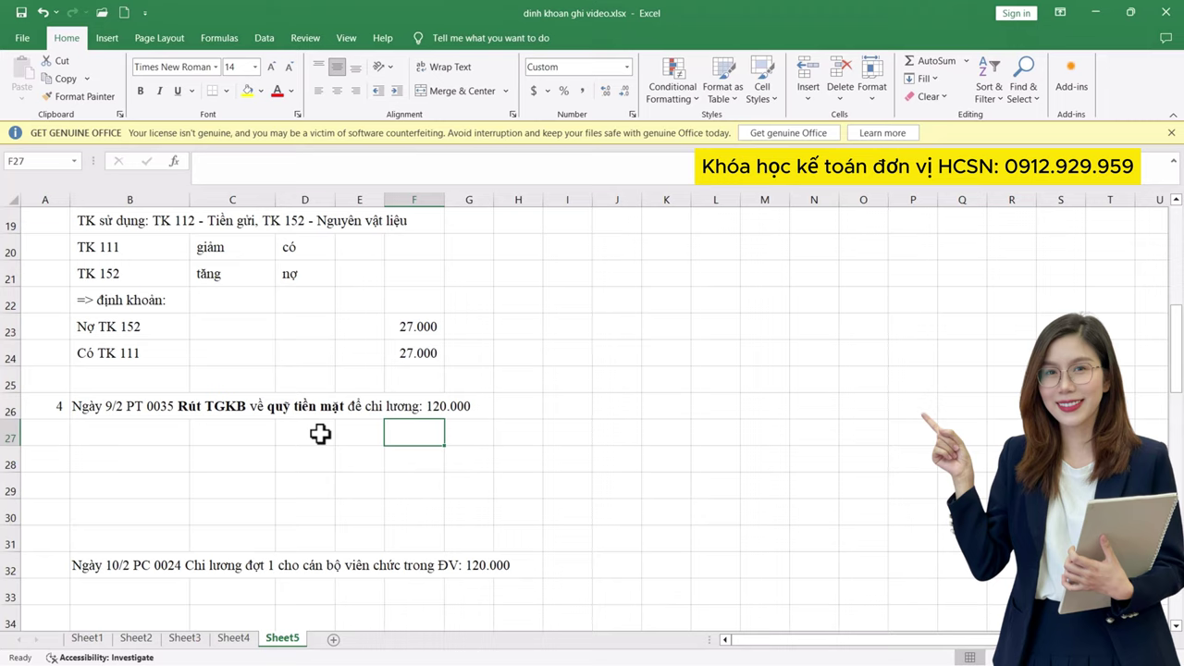
# - Copy the "TK sử dụng" line from B19 to B27 and change its second account to "TK 111- Tiền mặt"
pyautogui.click(127, 432)
pyautogui.click(137, 226)
pyautogui.hotkey('ctrl', 'c')
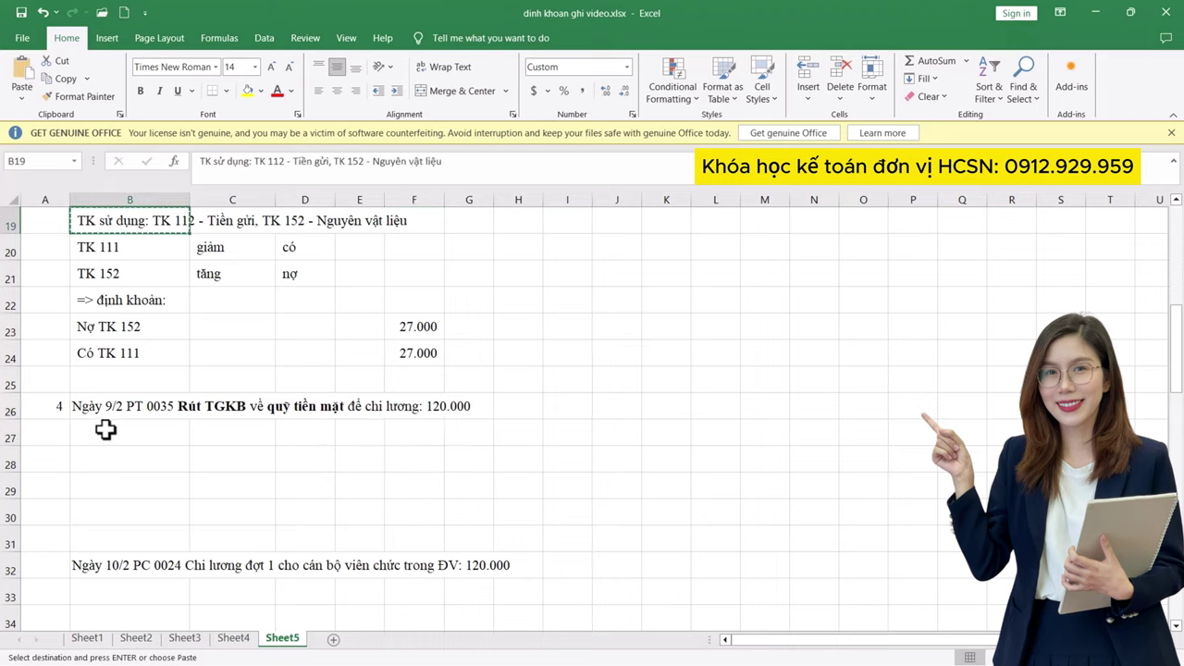
pyautogui.click(106, 429)
pyautogui.hotkey('ctrl', 'v')
pyautogui.doubleClick(138, 433)
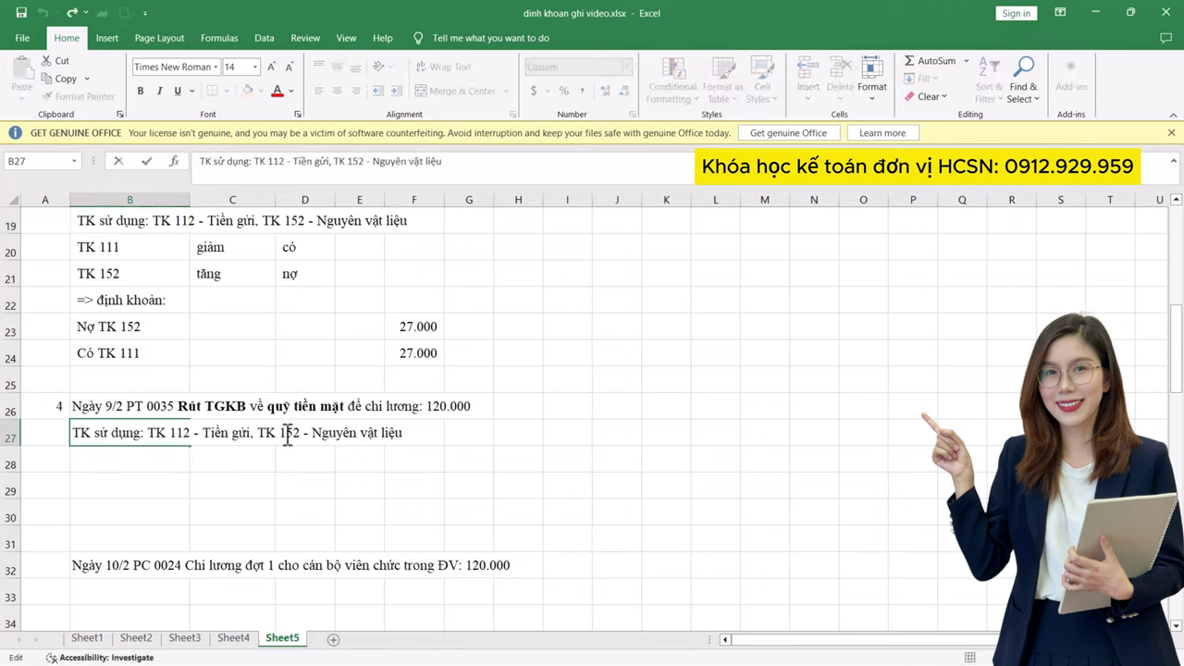
pyautogui.moveTo(288, 435); pyautogui.dragTo(527, 436)
pyautogui.write('11-')
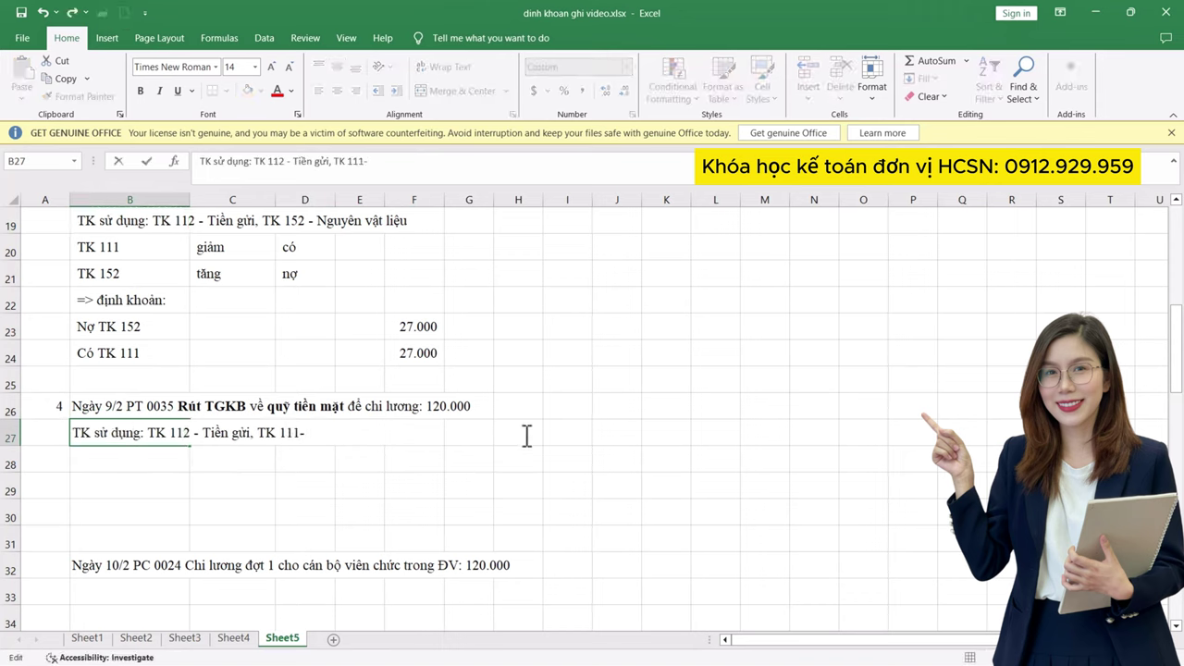
pyautogui.write(' Tiền mặt')
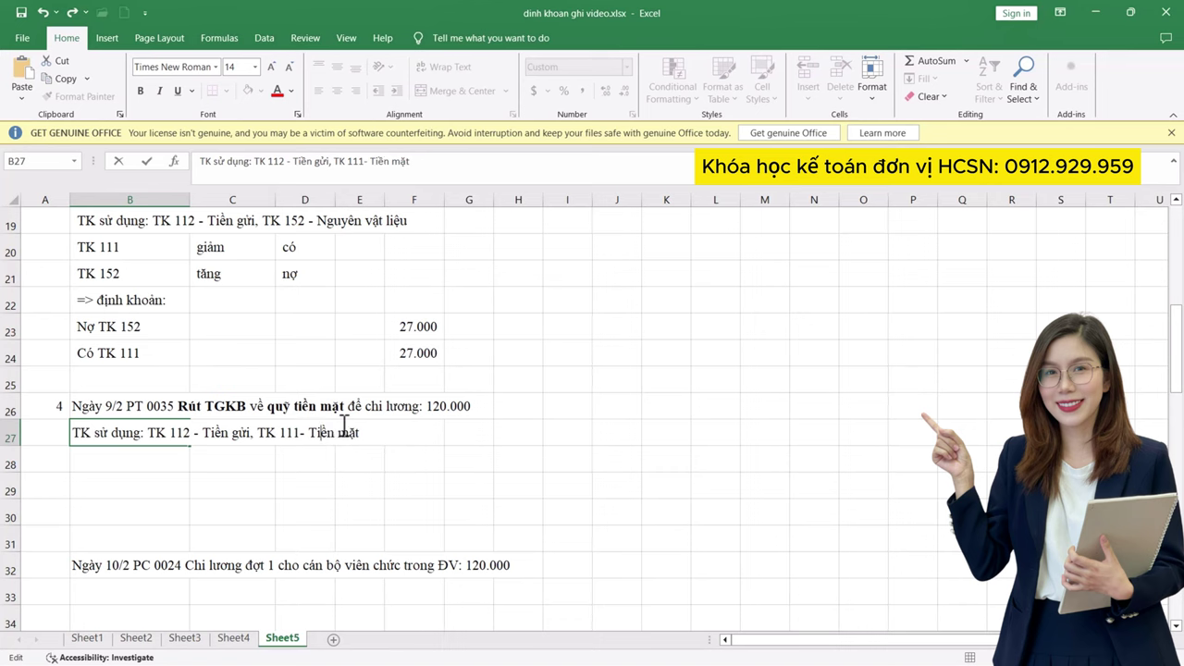
# - Copy the debit and credit lines in B23:B24 to B28:B29 and change B28 to "Nợ TK 112"
pyautogui.moveTo(138, 327); pyautogui.dragTo(189, 353)
pyautogui.hotkey('ctrl', 'c')
pyautogui.click(138, 454)
pyautogui.hotkey('ctrl', 'v')
pyautogui.doubleClick(130, 457)
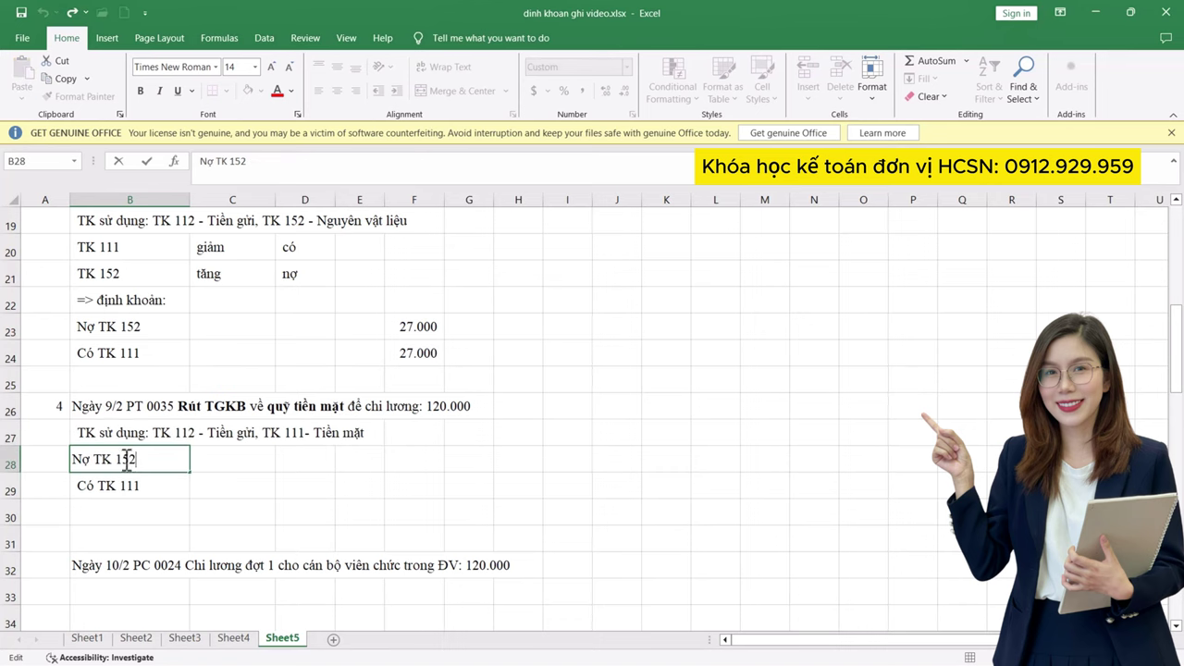
pyautogui.moveTo(127, 459); pyautogui.dragTo(137, 459)
pyautogui.write('12')
# - Enter "giảm" in C28 beside TK 112 and "tăng" in C29 beside TK 111
pyautogui.click(237, 463)
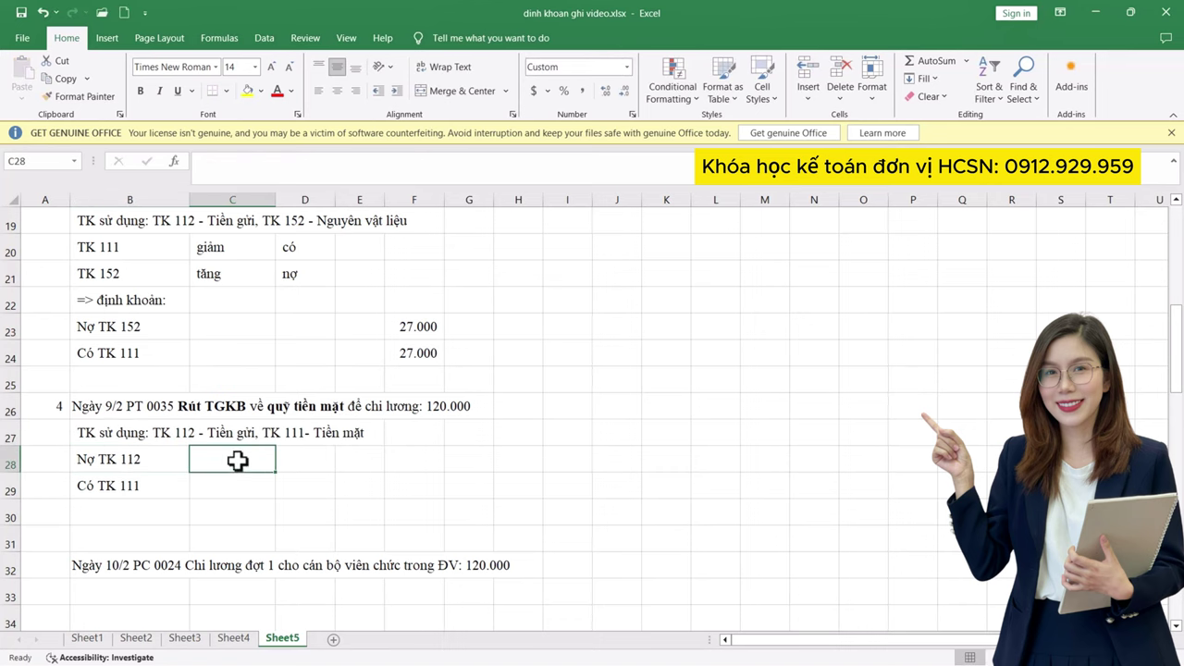
pyautogui.write('g')
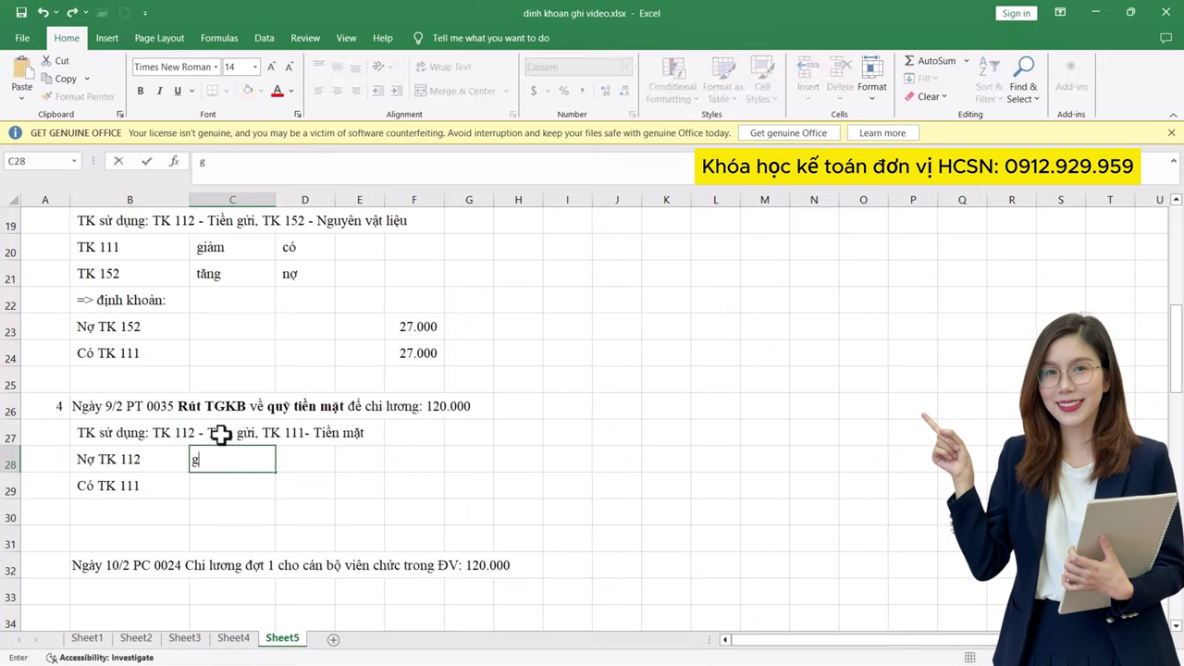
pyautogui.write('iảm')
pyautogui.press('Return')
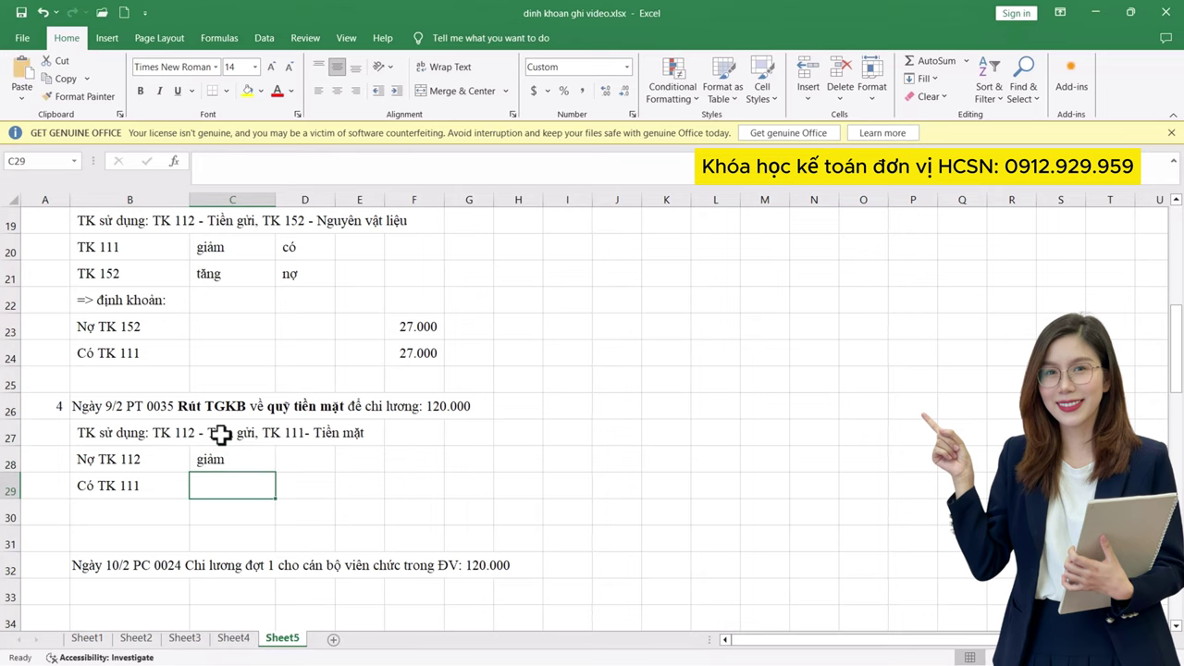
pyautogui.write('tăng')
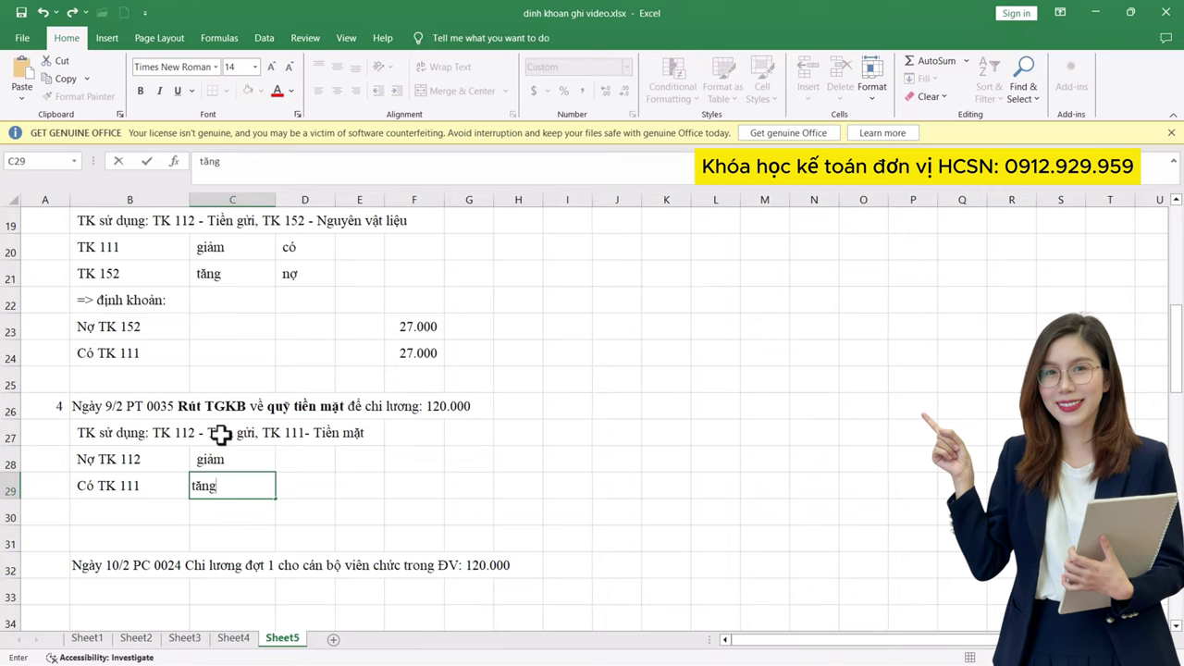
# - Enter "có" in D28 for the decreasing account and "nợ" in D29 for the increasing account
pyautogui.click(328, 459)
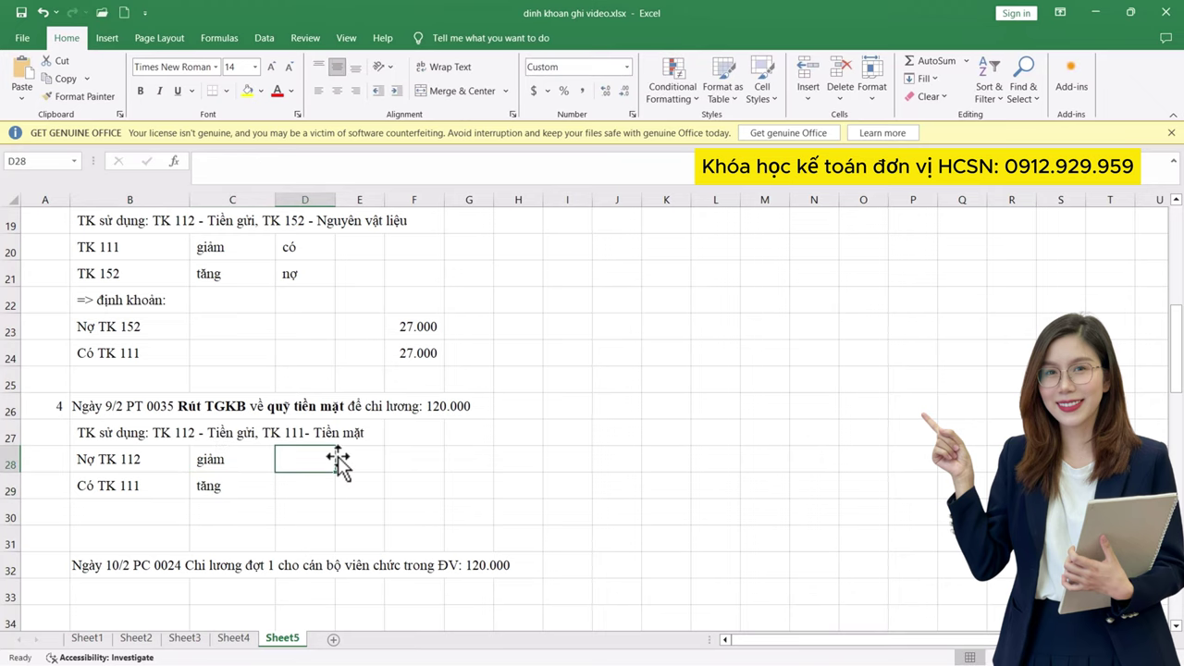
pyautogui.click(311, 484)
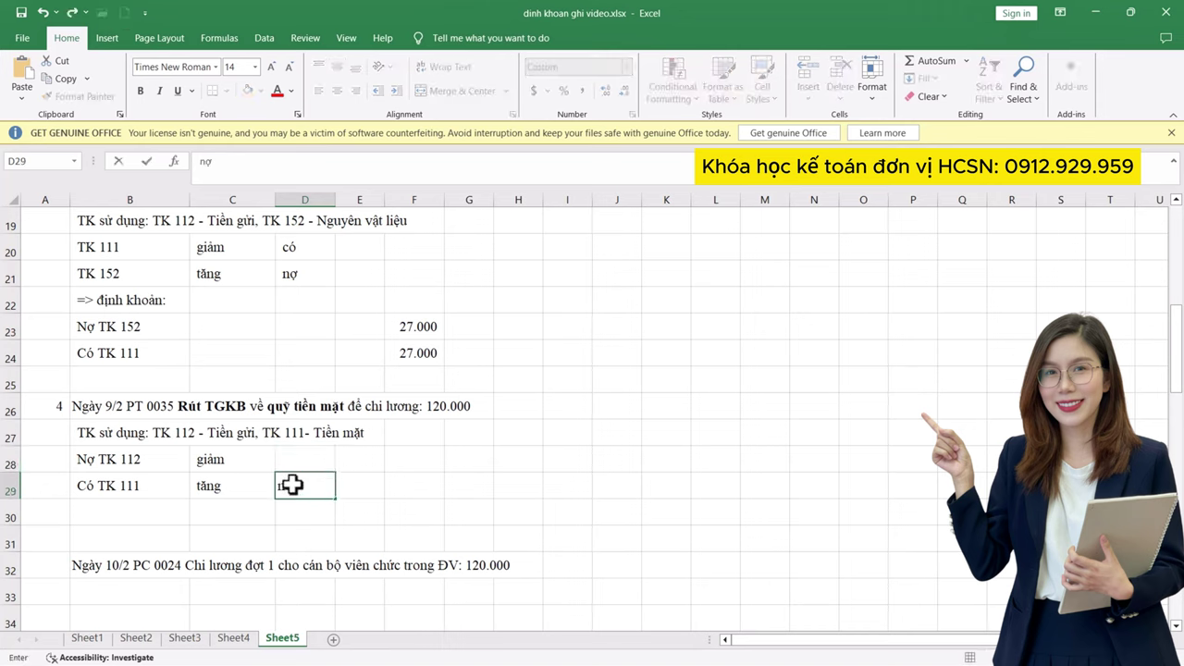
pyautogui.press('Up')
pyautogui.write('cos')
pyautogui.press('Return')
pyautogui.write('nợ')
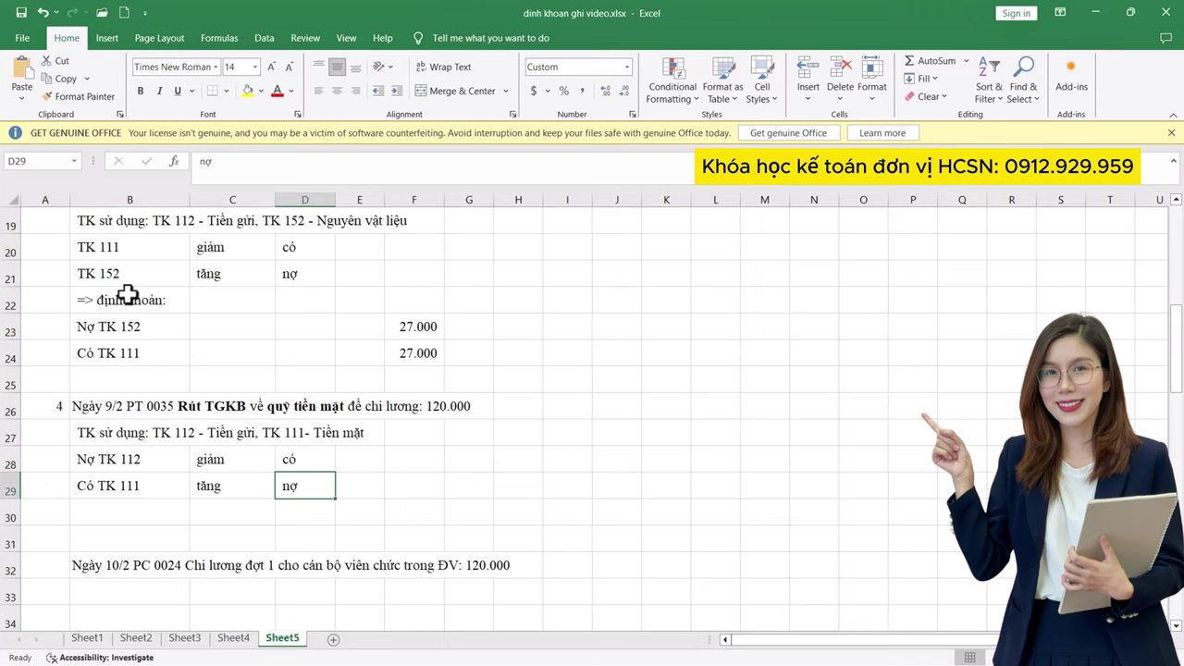
# - Copy the "=> định khoản:" heading and entry lines in B22:B24 to B30:B32, inserting a row above the 10/2 transaction
pyautogui.moveTo(129, 297); pyautogui.dragTo(154, 345)
pyautogui.hotkey('ctrl', 'c')
pyautogui.click(131, 510)
pyautogui.hotkey('ctrl', 'v')
pyautogui.scroll(-2, 194, 497)
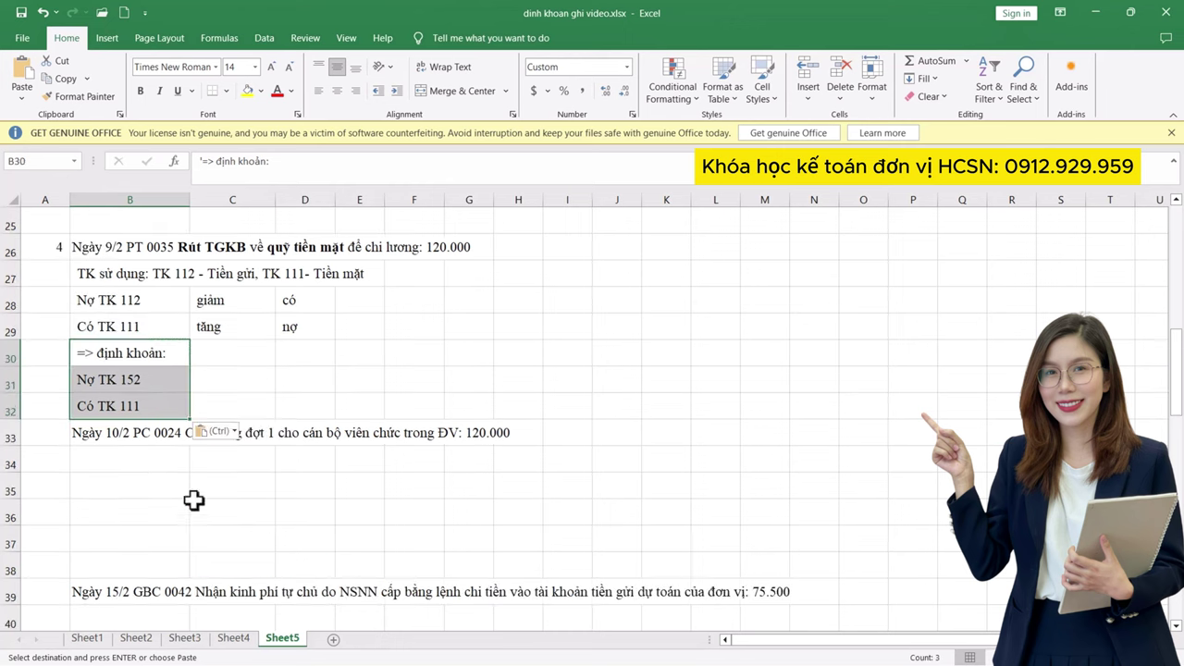
# - Change B31 to "Nợ TK 111" and B32 to "Có TK 112" for the fourth transaction
pyautogui.click(126, 381)
pyautogui.doubleClick(126, 381)
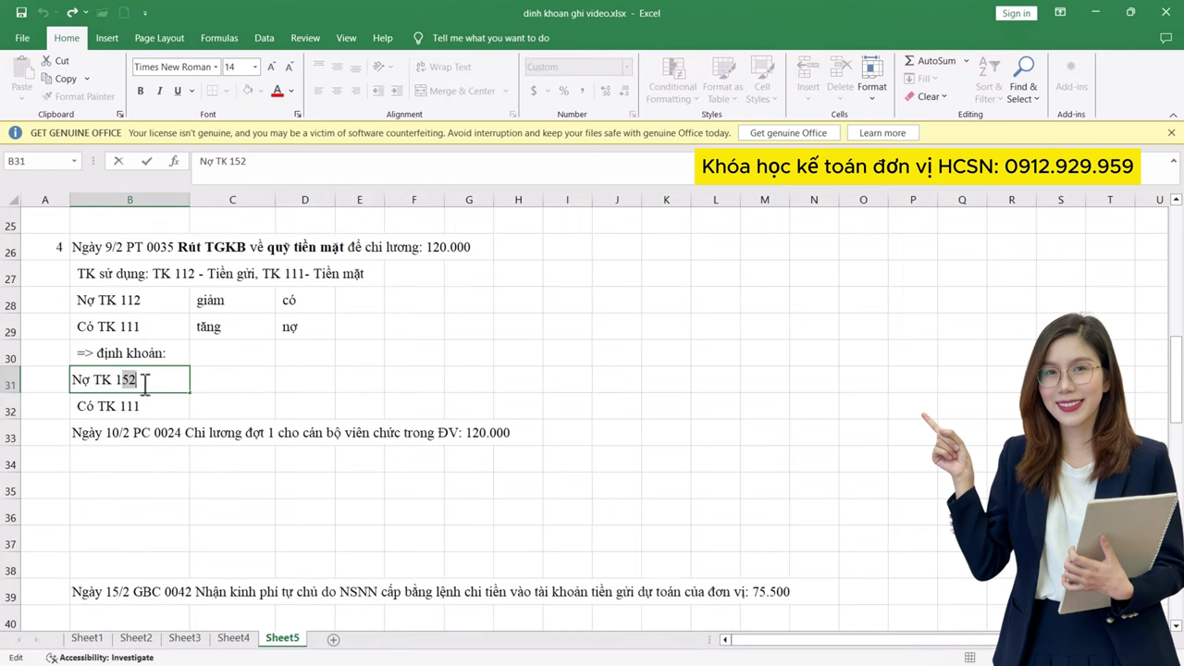
pyautogui.press('BackSpace')
pyautogui.press('BackSpace')
pyautogui.write('11')
pyautogui.doubleClick(137, 406)
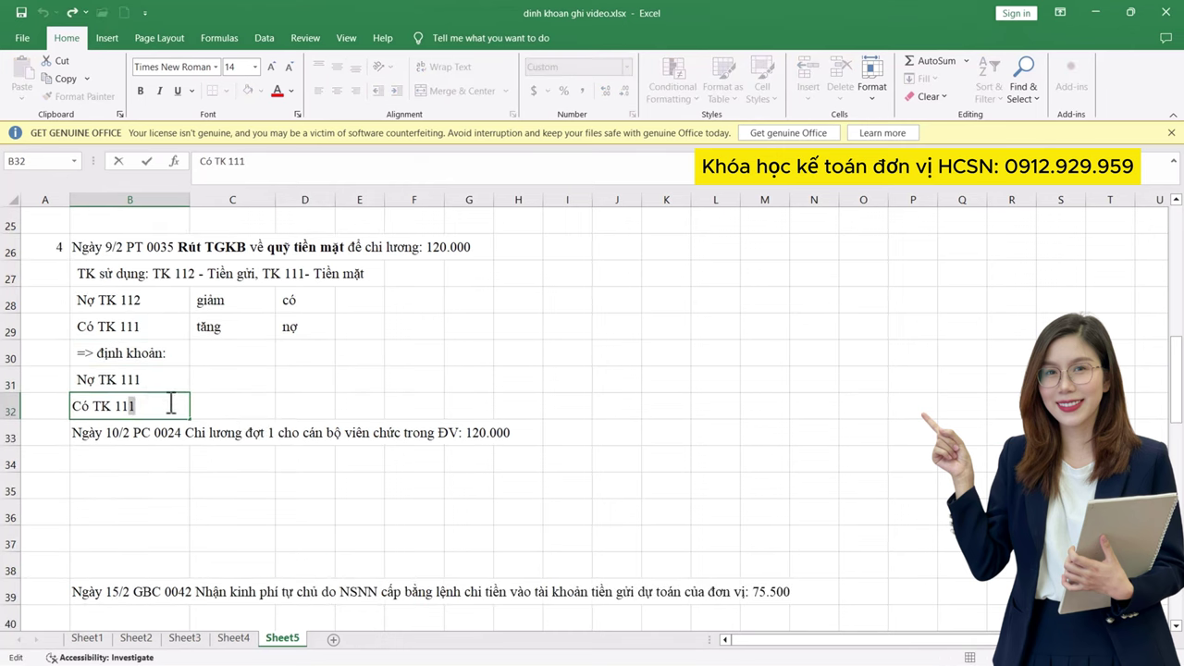
pyautogui.press('BackSpace')
pyautogui.write('2')
# - Enter 120.000 in F31 and F32 as the fourth transaction's amounts and insert a blank row below the entry
pyautogui.click(305, 379)
pyautogui.scroll(2, 388, 370)
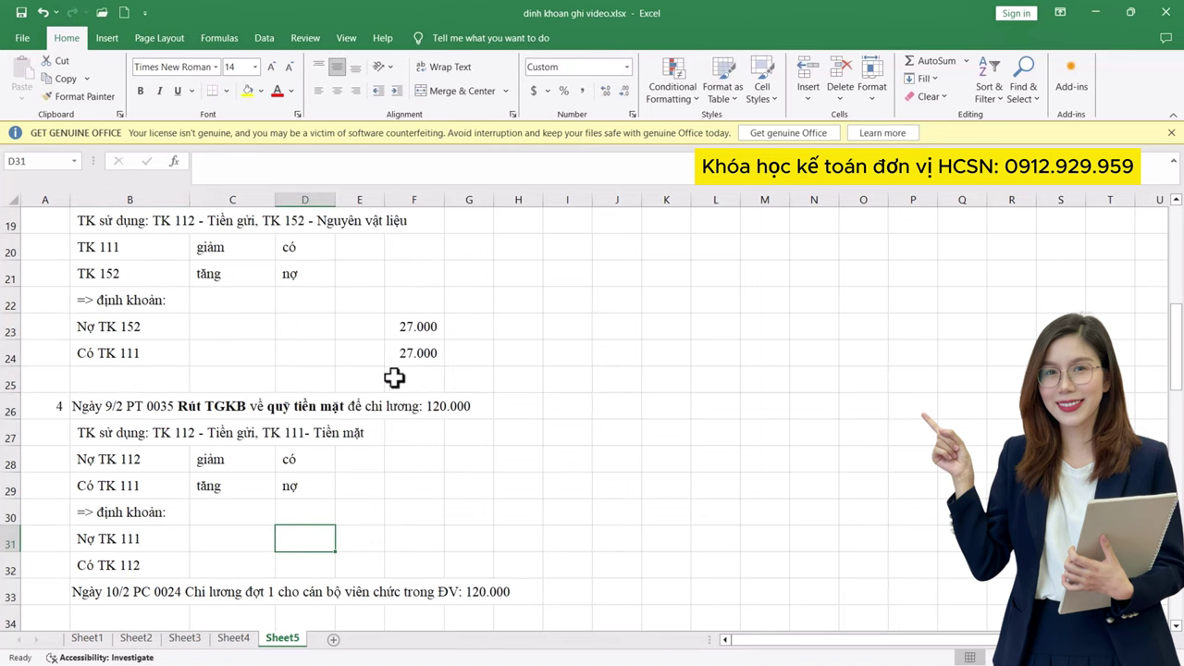
pyautogui.scroll(-2, 393, 388)
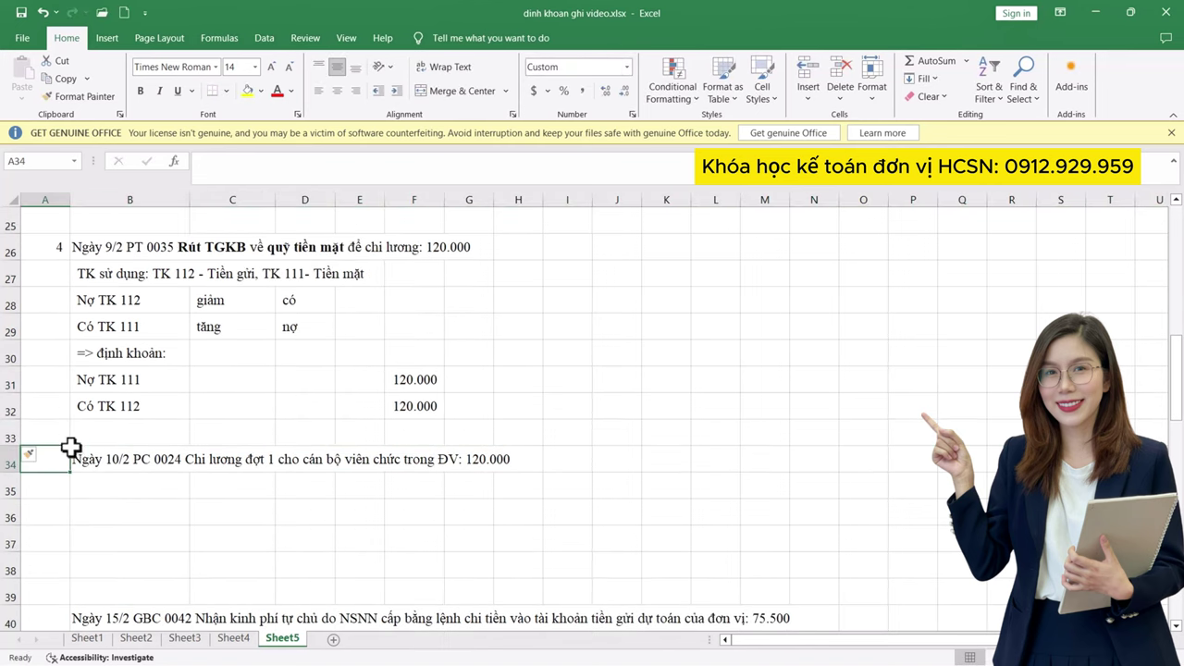
# - Number the 10/2 transaction as 5 in A34
pyautogui.click(73, 456)
pyautogui.write('5')
pyautogui.click(101, 459)
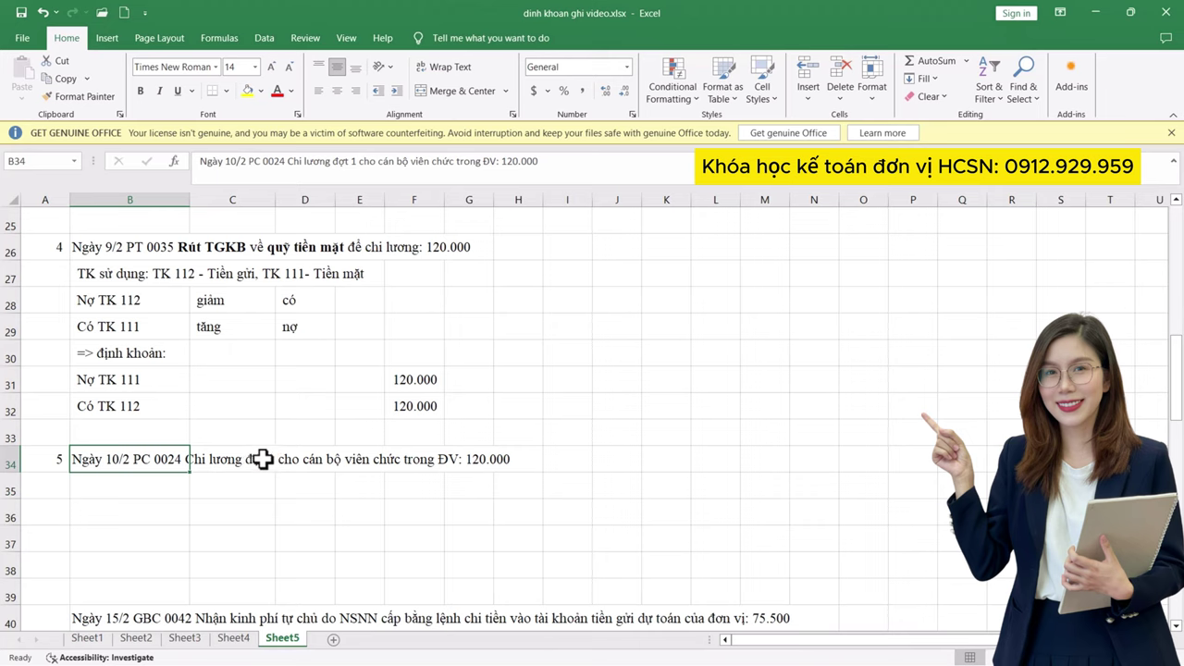
pyautogui.click(111, 248)
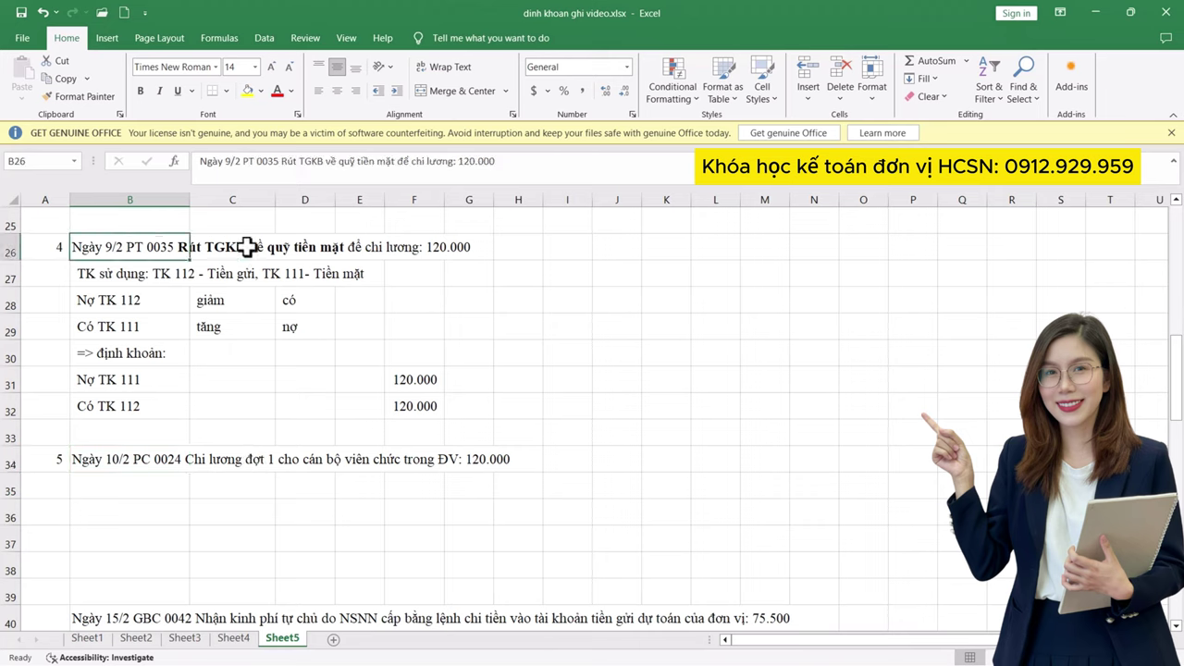
pyautogui.click(229, 248)
pyautogui.click(299, 249)
pyautogui.moveTo(361, 246); pyautogui.dragTo(411, 245)
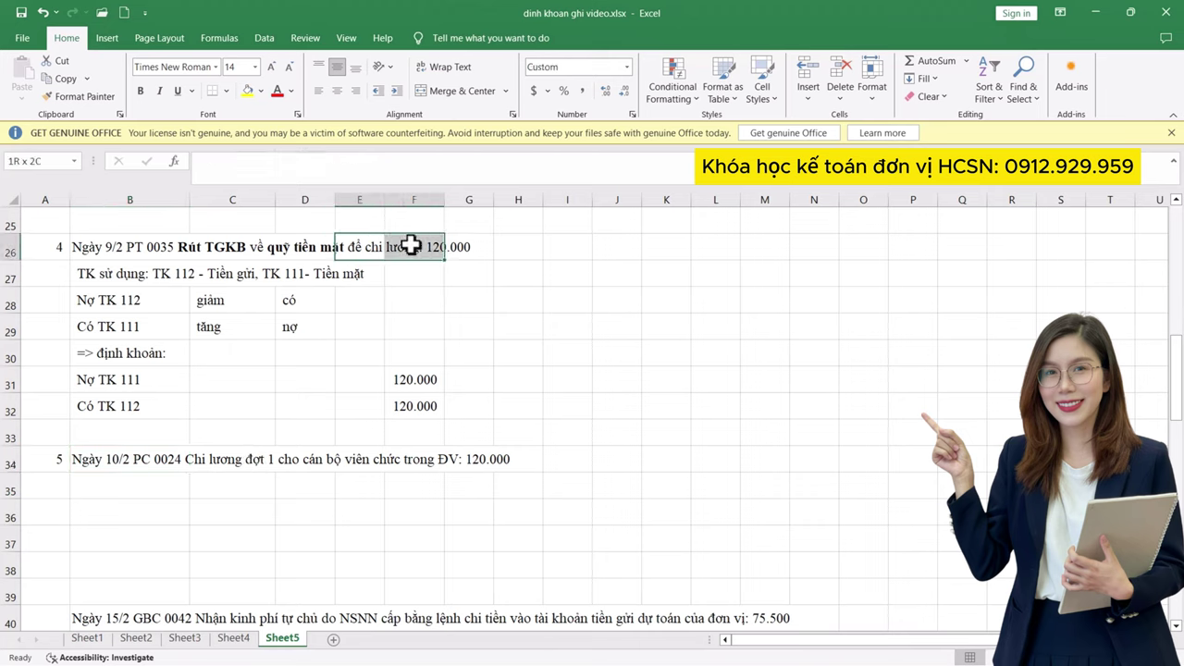
pyautogui.click(107, 484)
# - Bold "Chi lương" in the fifth transaction's description in B34
pyautogui.doubleClick(164, 458)
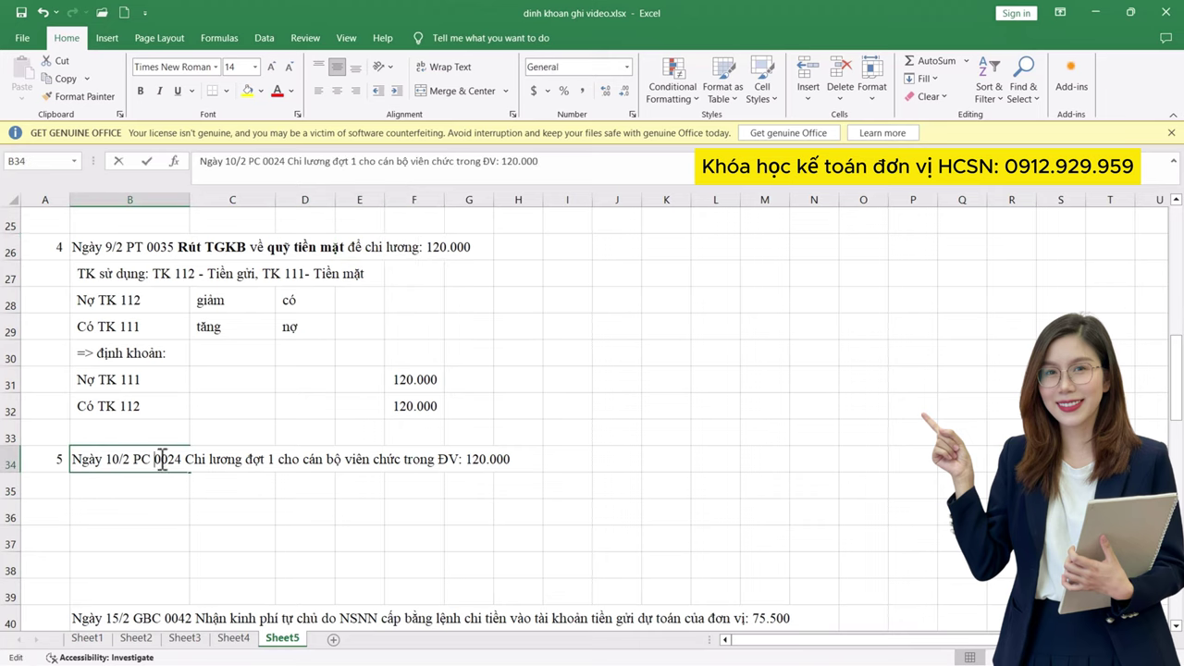
pyautogui.moveTo(186, 460); pyautogui.dragTo(243, 460)
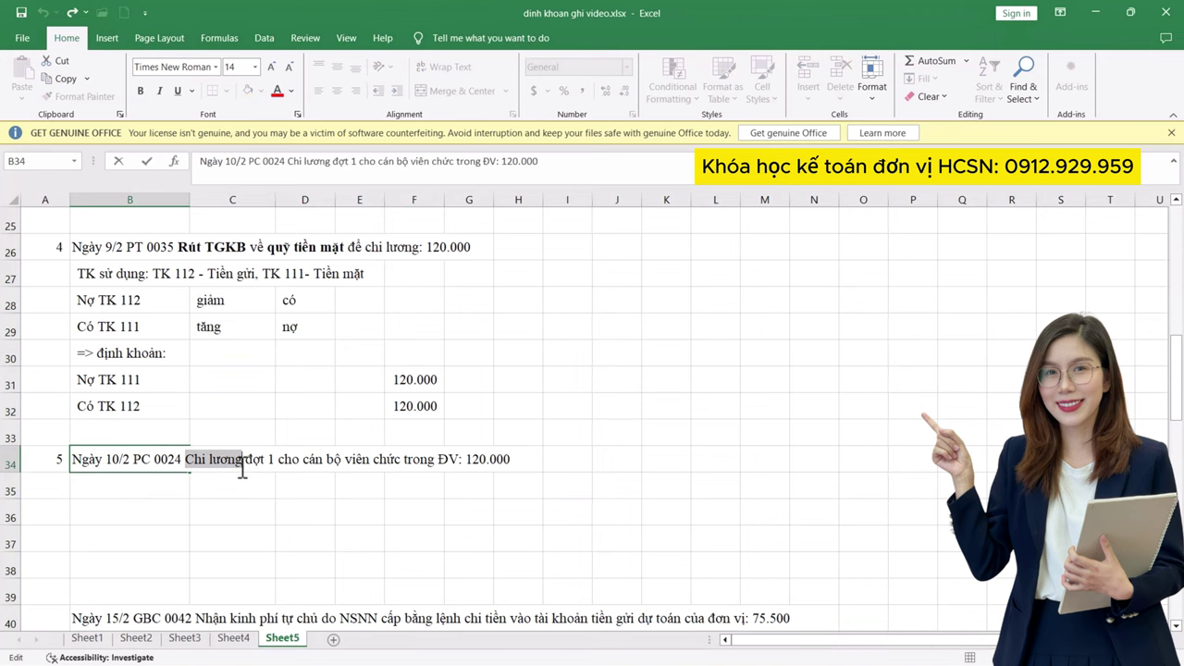
pyautogui.hotkey('ctrl', 'b')
pyautogui.press('Return')
# - Copy the "TK sử dụng" line from B27 to B35 under the fifth transaction
pyautogui.click(123, 276)
pyautogui.hotkey('ctrl', 'c')
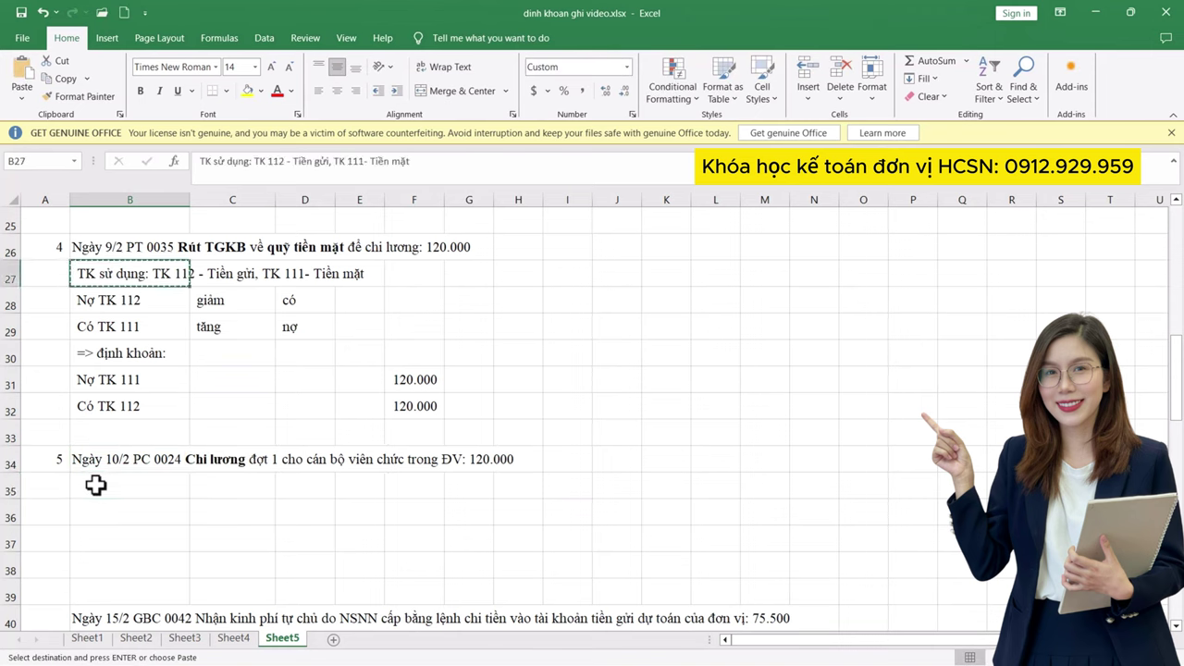
pyautogui.click(95, 484)
pyautogui.hotkey('ctrl', 'v')
# - Look up the employee payables account in the Google Docs account list and change B35's first account to "TK 334 - Phải trả người lao động"
pyautogui.doubleClick(156, 487)
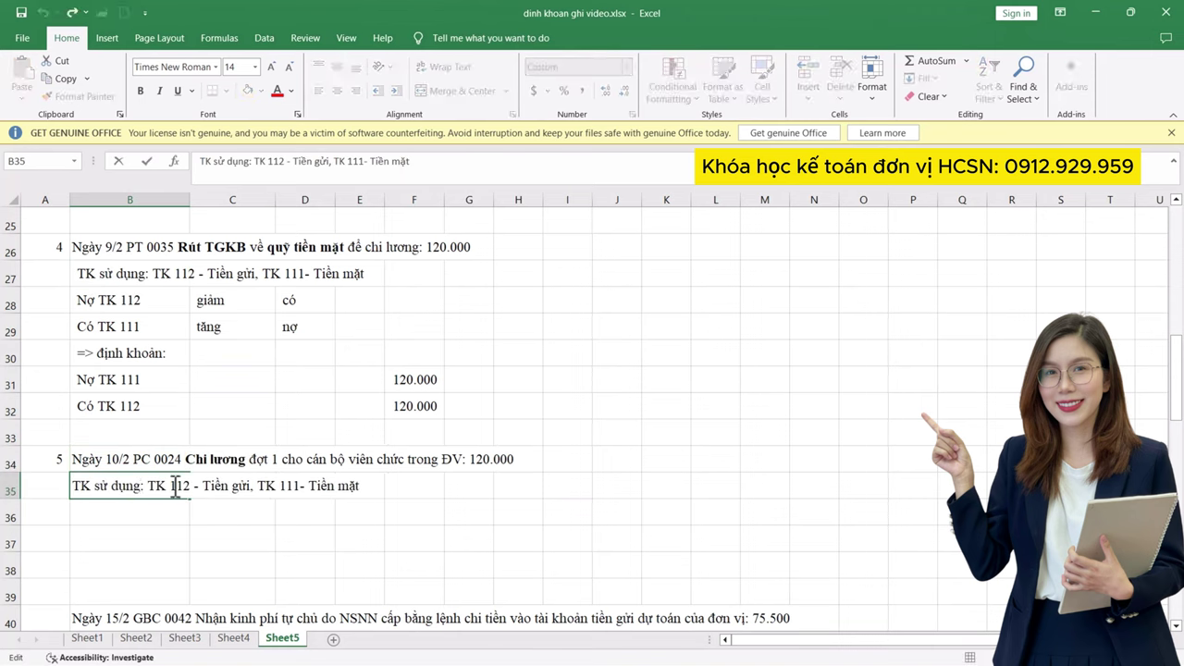
pyautogui.moveTo(175, 487); pyautogui.dragTo(255, 487)
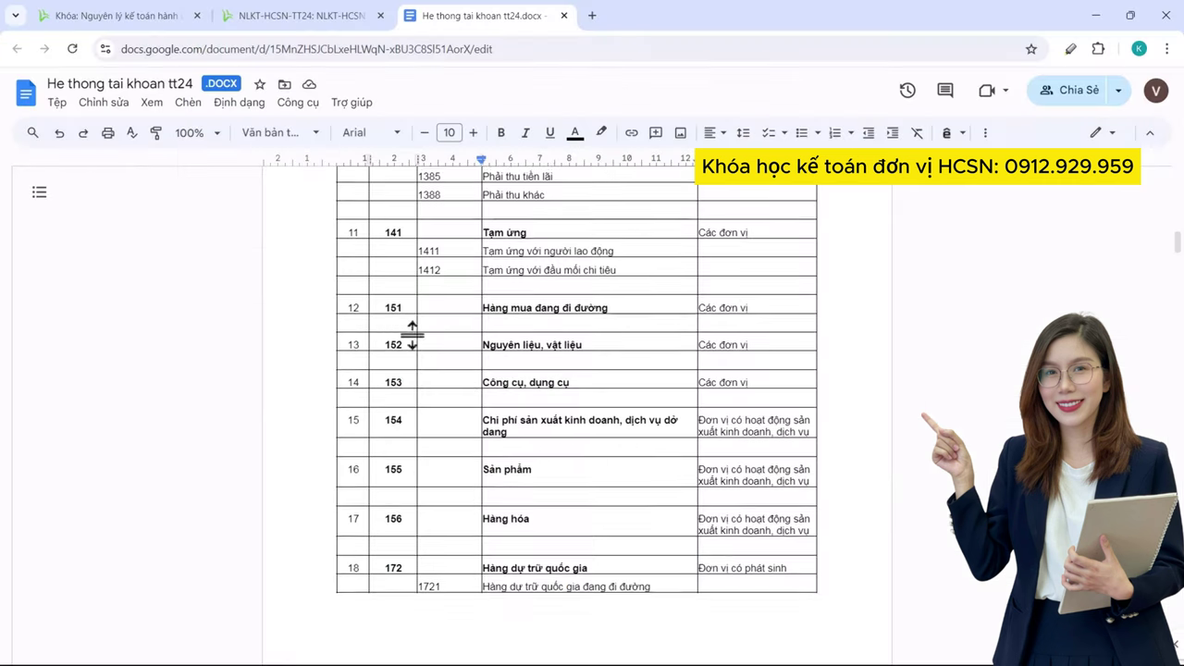
pyautogui.hotkey('alt', 'Tab')
pyautogui.scroll(-8, 533, 404)
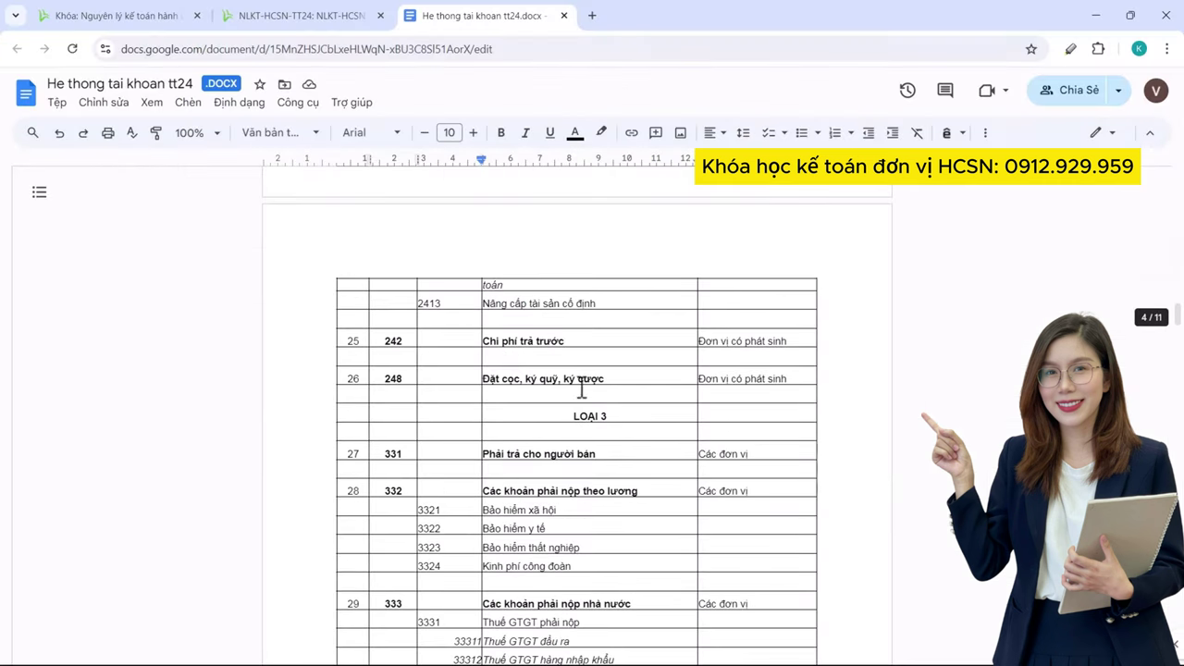
pyautogui.scroll(-4, 481, 424)
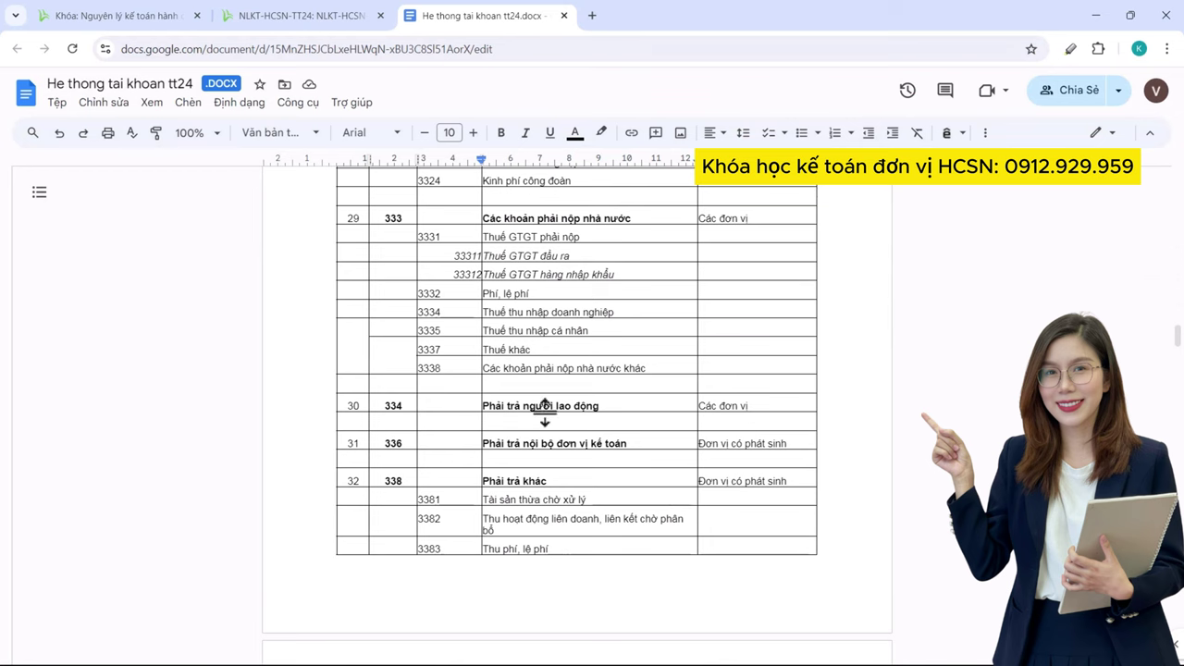
pyautogui.hotkey('alt', 'Tab')
# - Copy the account lines in B28:B29 to B36:B37 and change B36 to "Nợ TK 334"
pyautogui.moveTo(123, 301); pyautogui.dragTo(124, 333)
pyautogui.hotkey('ctrl', 'c')
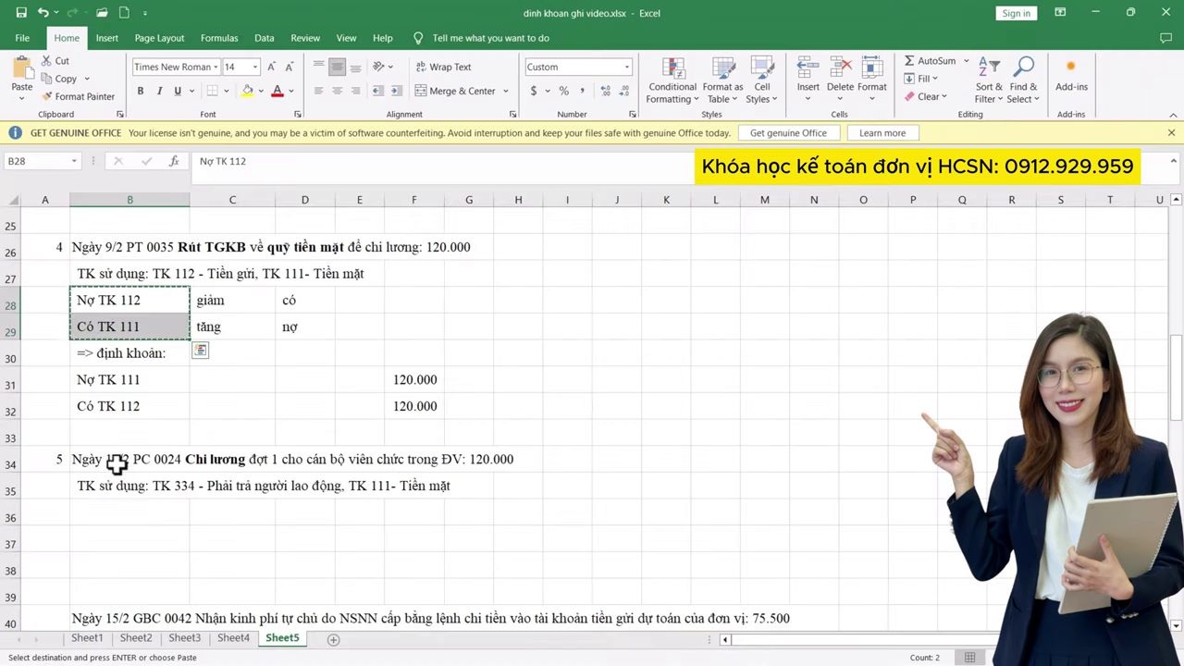
pyautogui.click(139, 511)
pyautogui.hotkey('ctrl', 'v')
pyautogui.doubleClick(160, 513)
pyautogui.doubleClick(123, 514)
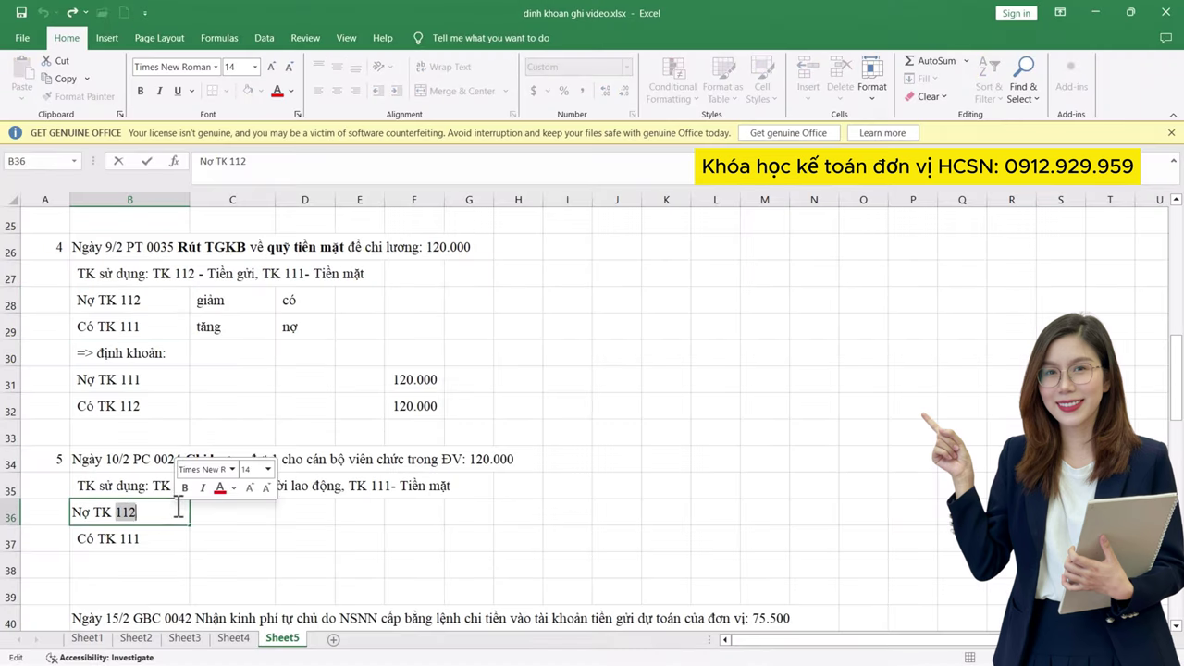
pyautogui.write('334')
pyautogui.press('Tab')
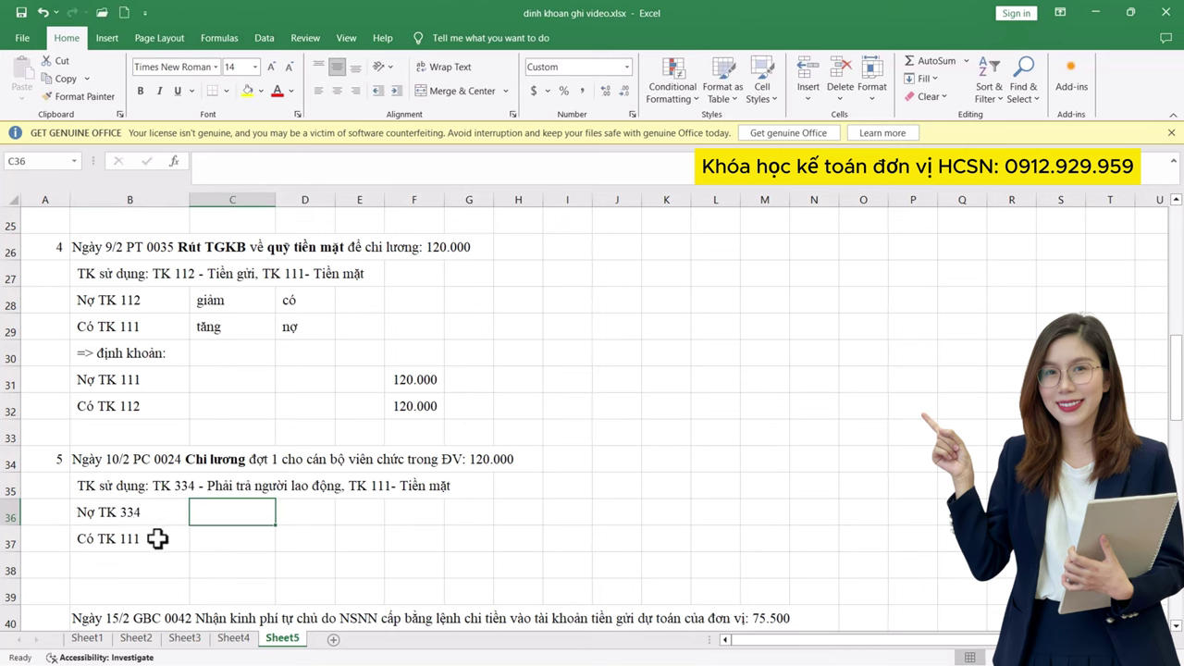
# - Mark both accounts of the fifth transaction as decreasing by entering "giảm" in C36 and C37
pyautogui.click(162, 536)
pyautogui.click(240, 516)
pyautogui.write('giảm')
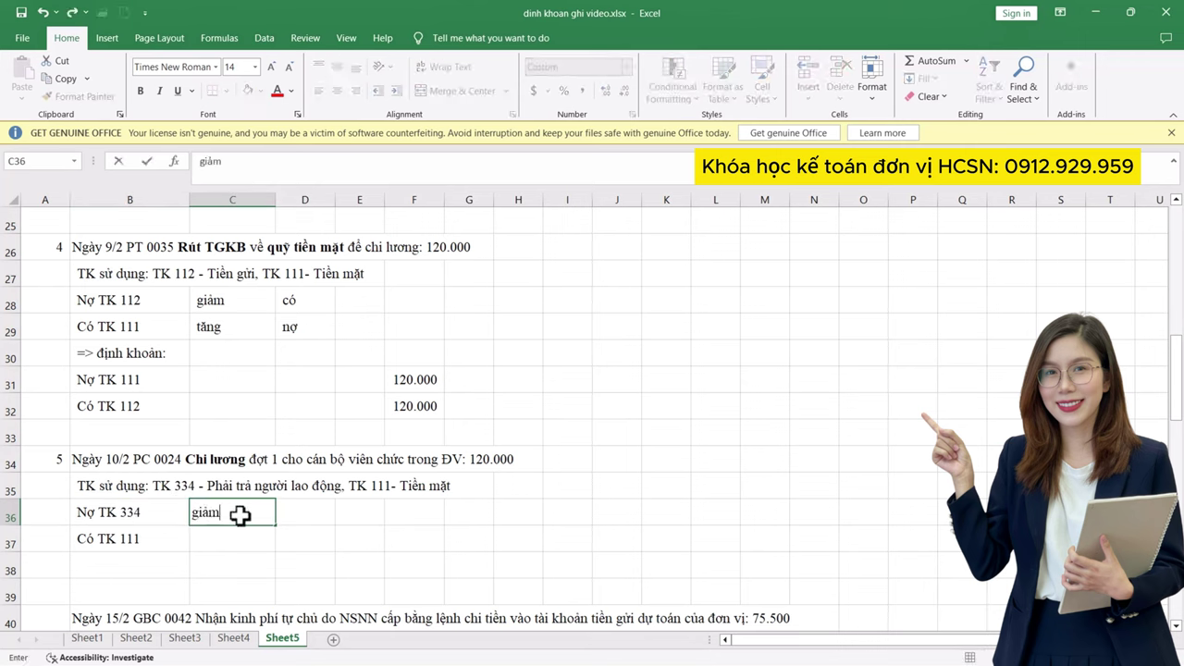
pyautogui.press('Return')
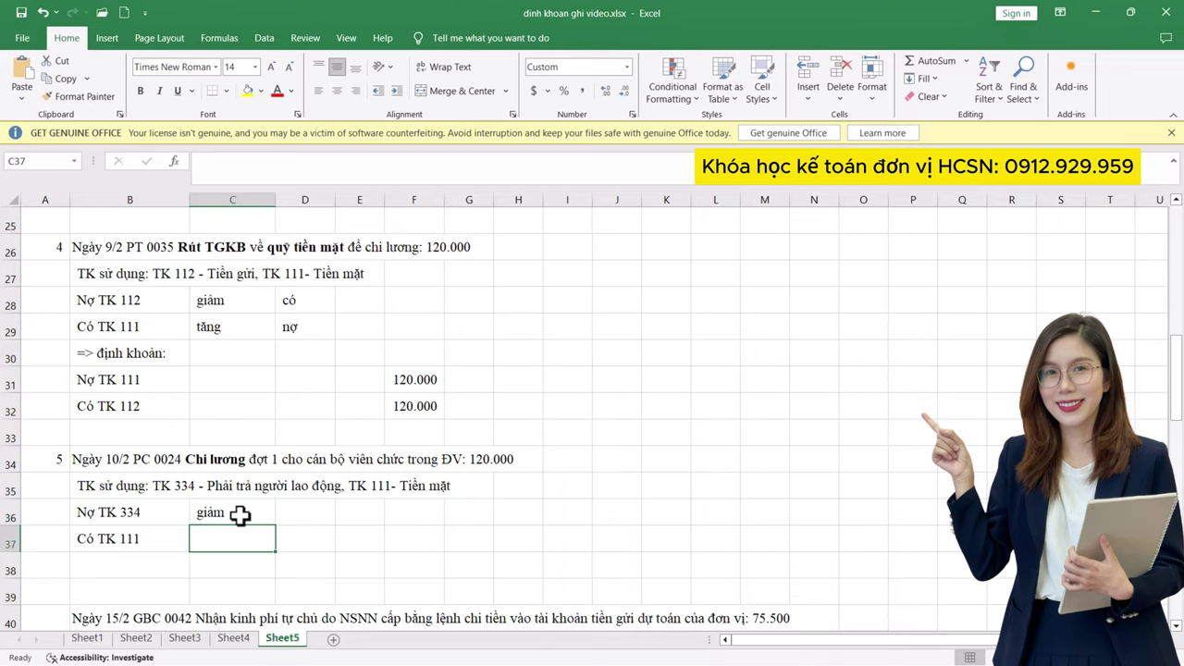
pyautogui.write('gia')
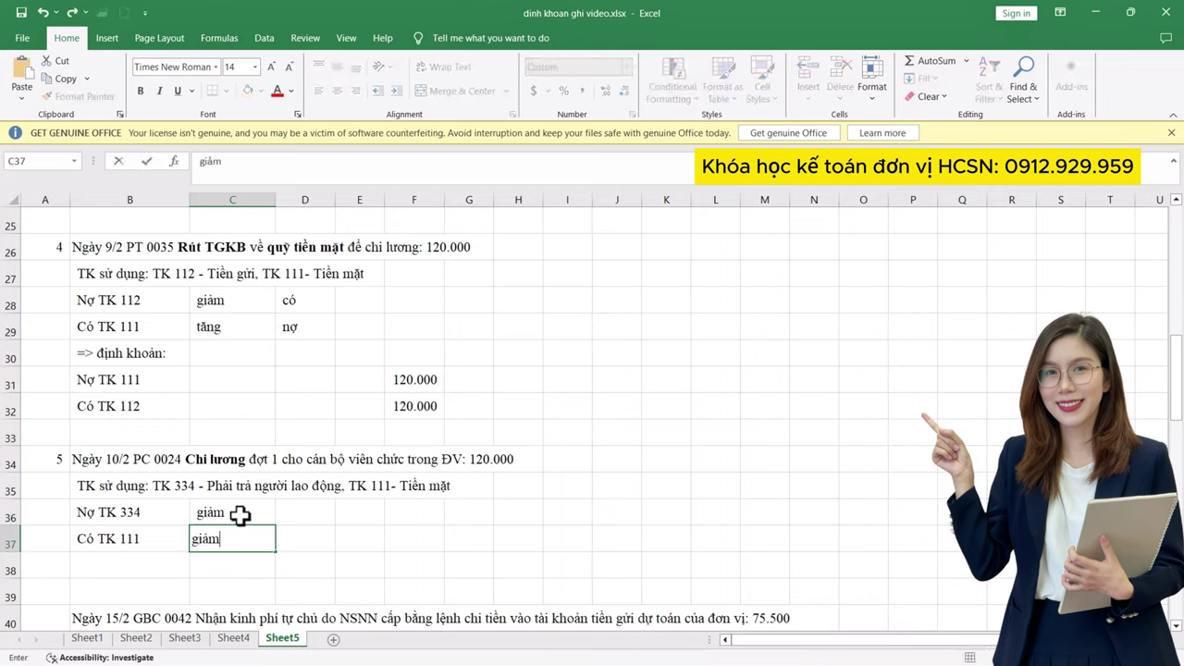
pyautogui.write('m')
pyautogui.press('Return')
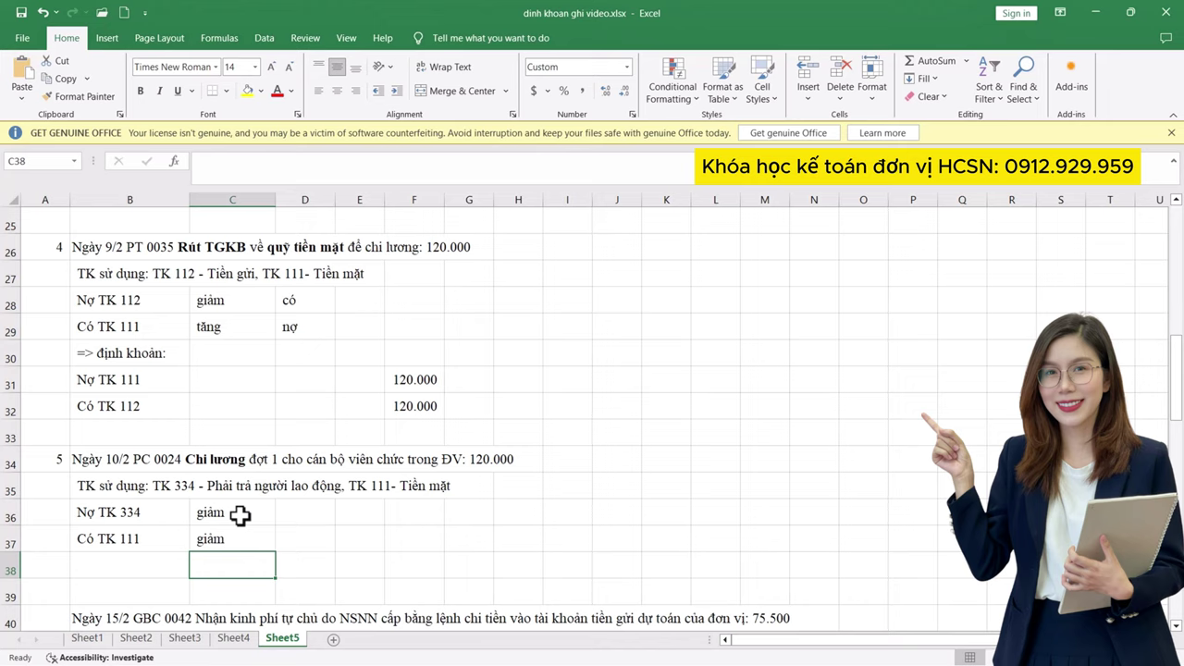
# - Enter "nợ" in D36 for TK 334 and "có" in D37 for TK 111
pyautogui.click(159, 516)
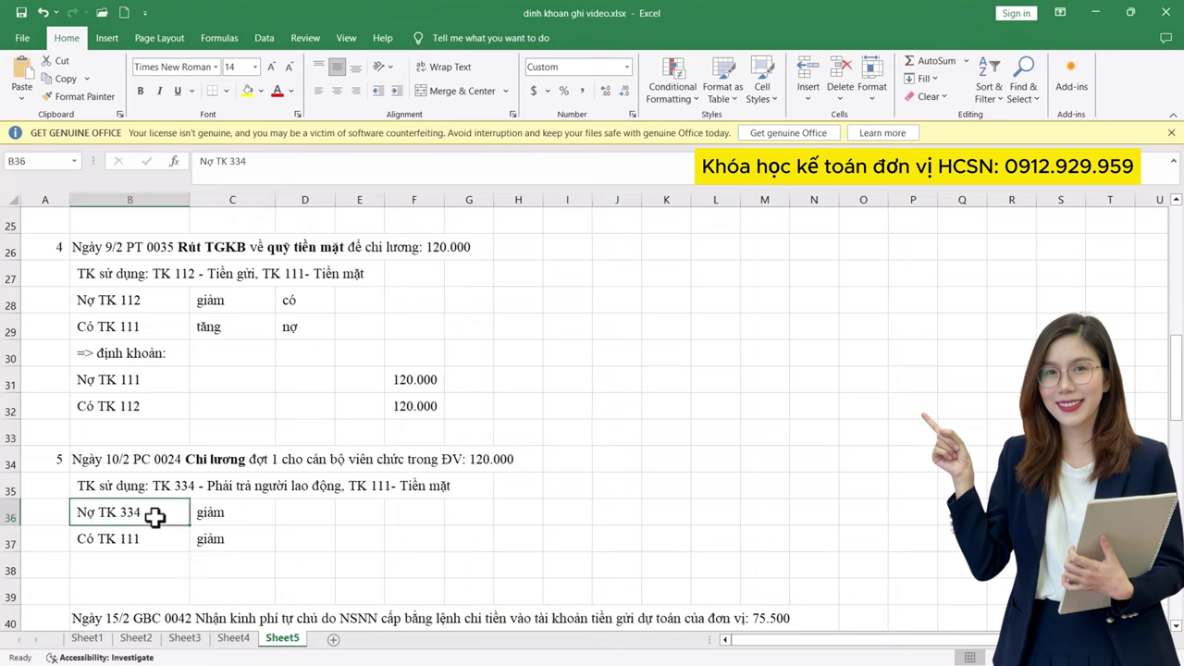
pyautogui.click(312, 517)
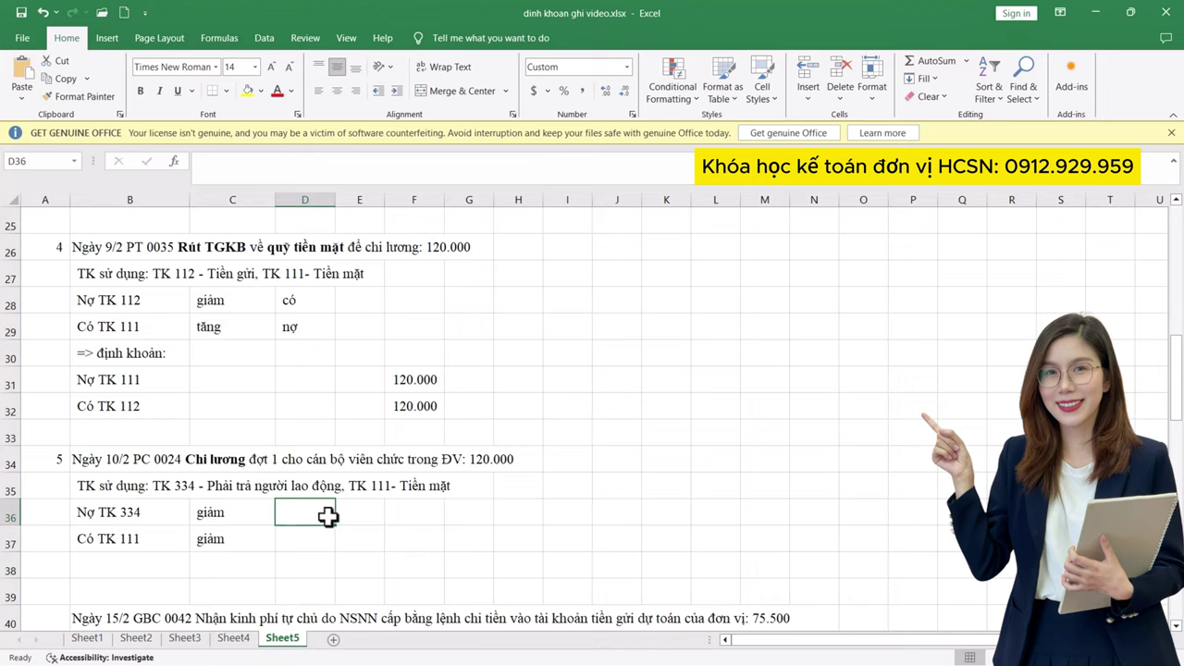
pyautogui.write('nợ')
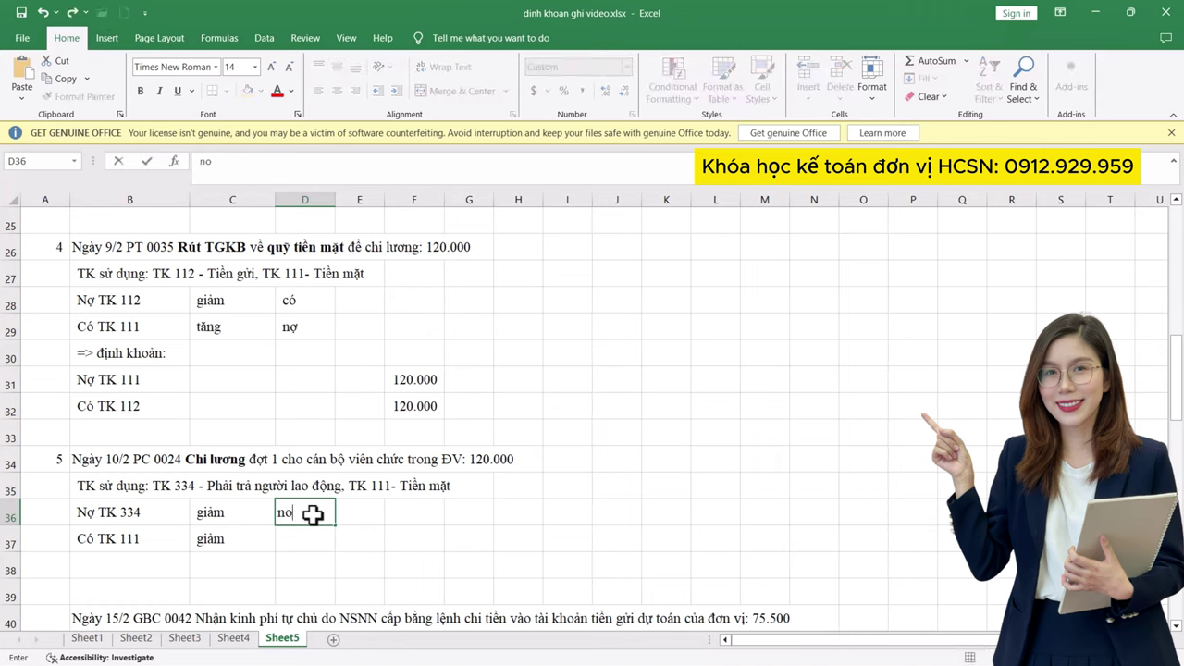
pyautogui.press('Return')
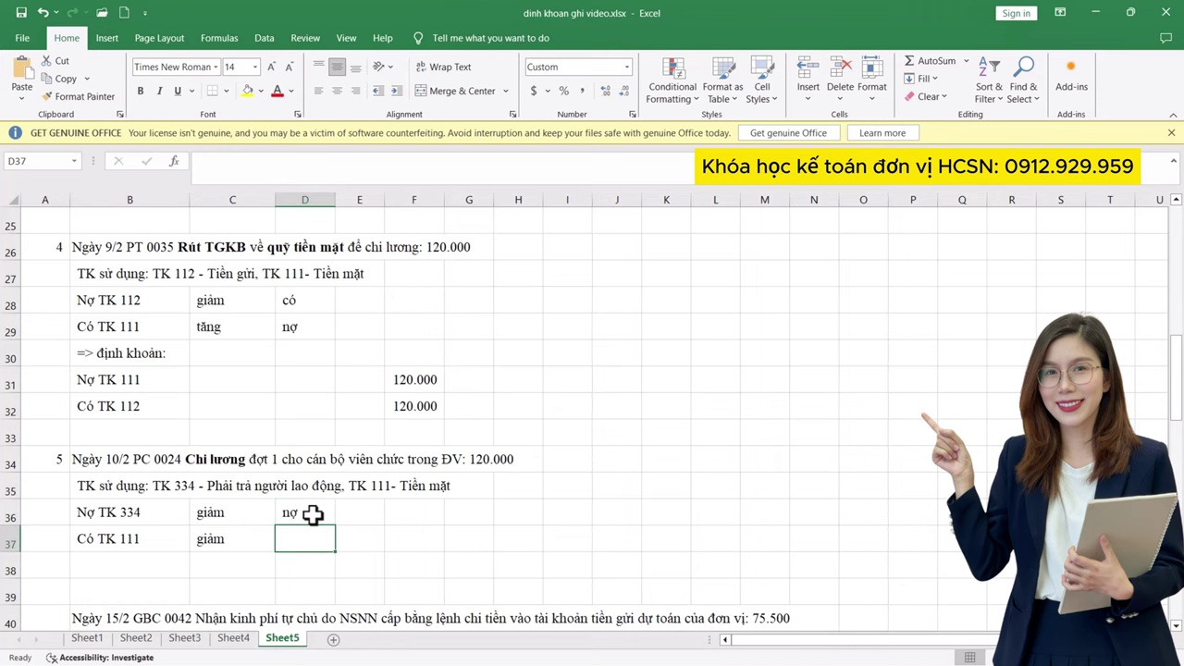
pyautogui.write('có')
pyautogui.press('Return')
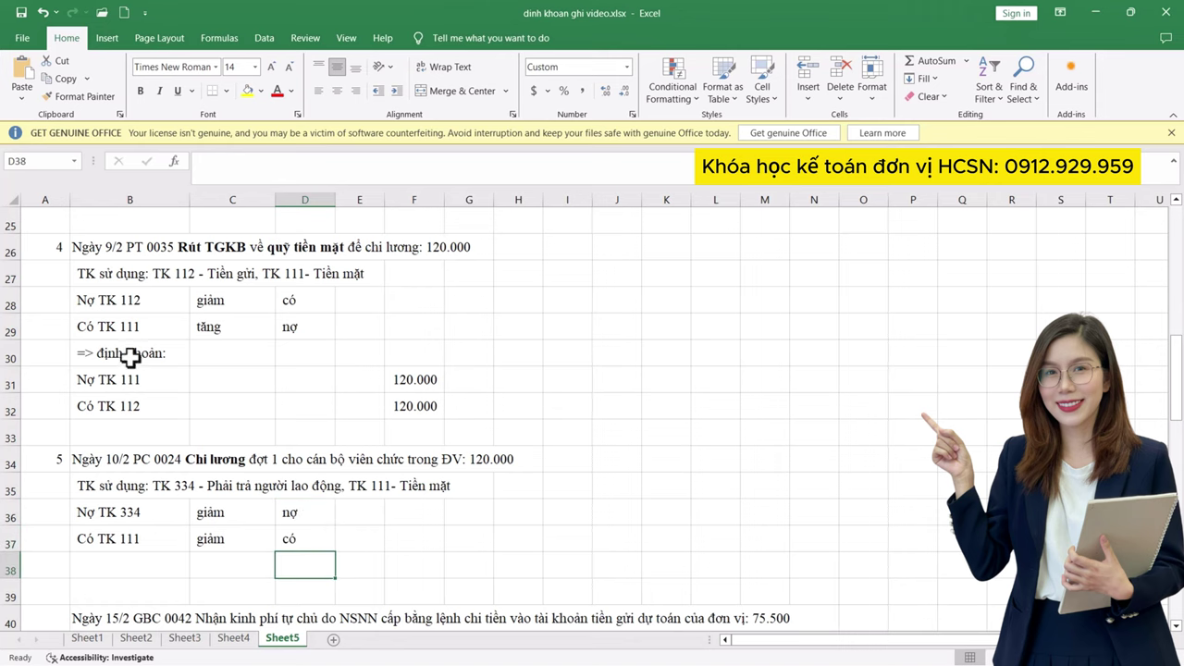
# - Copy the "=> định khoản:" block from B30:B32 to B38:B40 under the fifth transaction
pyautogui.moveTo(130, 356); pyautogui.dragTo(154, 410)
pyautogui.hotkey('ctrl', 'c')
pyautogui.scroll(-1, 166, 528)
pyautogui.click(157, 459)
pyautogui.hotkey('ctrl', 'v')
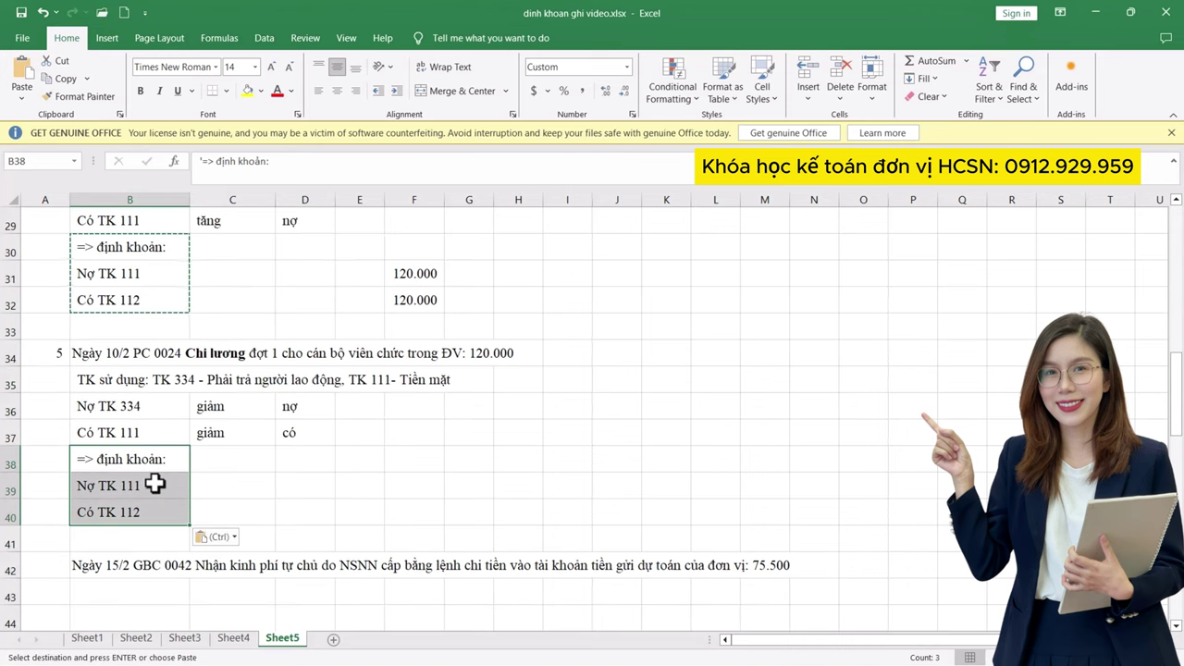
# - Change the copied entry lines to "Nợ TK 334" in B39 and "Có TK 111" in B40
pyautogui.doubleClick(154, 483)
pyautogui.doubleClick(124, 485)
pyautogui.write('334')
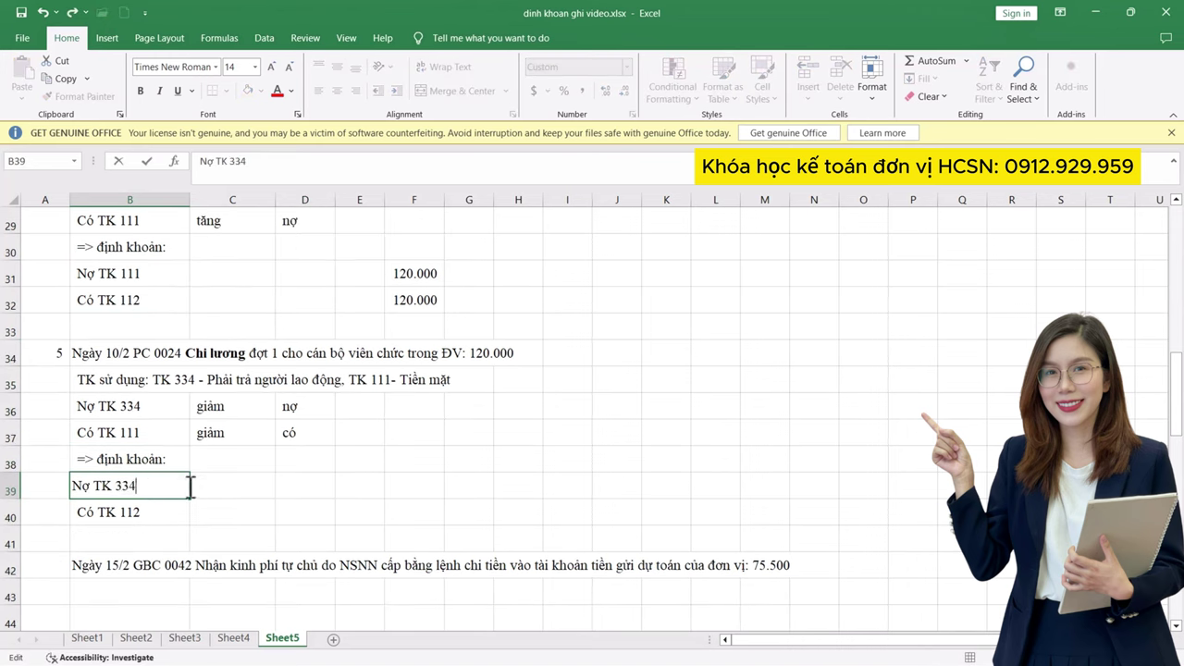
pyautogui.doubleClick(152, 511)
pyautogui.doubleClick(147, 512)
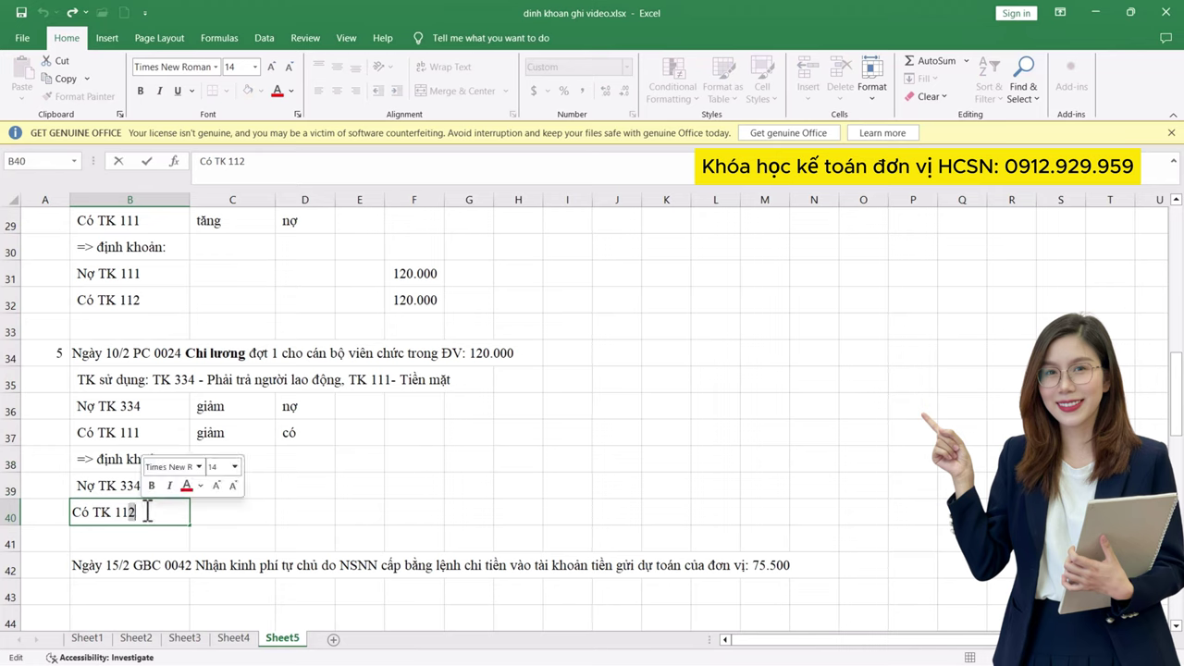
pyautogui.write('111')
# - Enter the amount 120.000 in F39 and F40 and number the next transaction 6 in A42
pyautogui.click(406, 483)
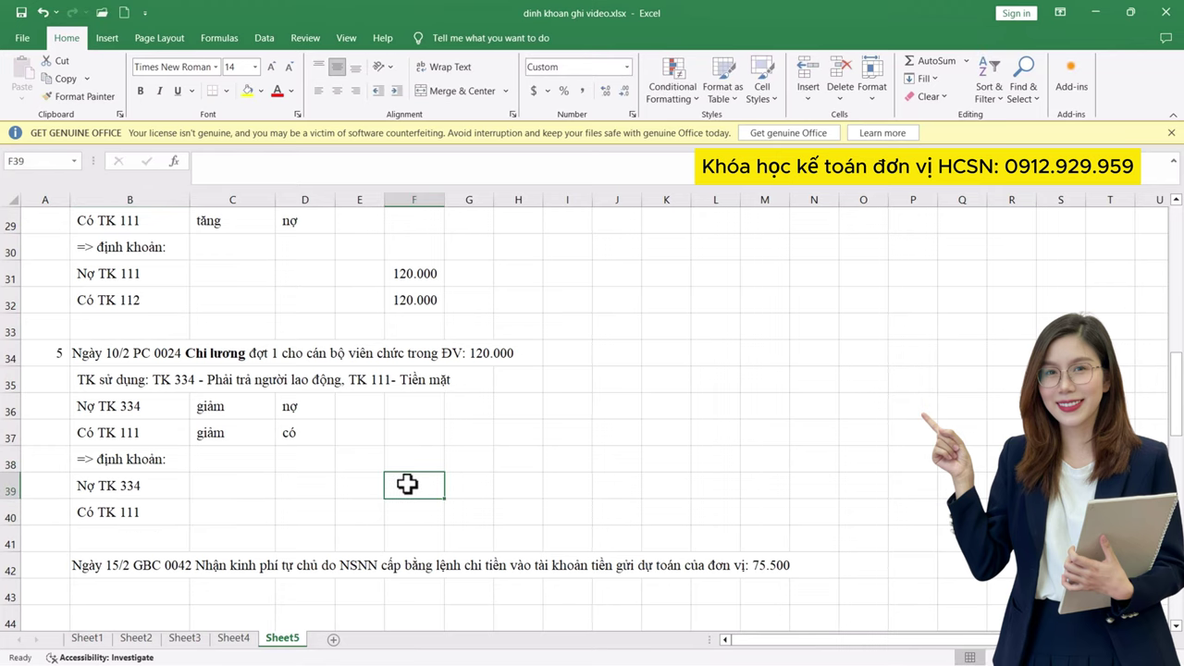
pyautogui.write('120.')
pyautogui.write('0000')
pyautogui.press('Return')
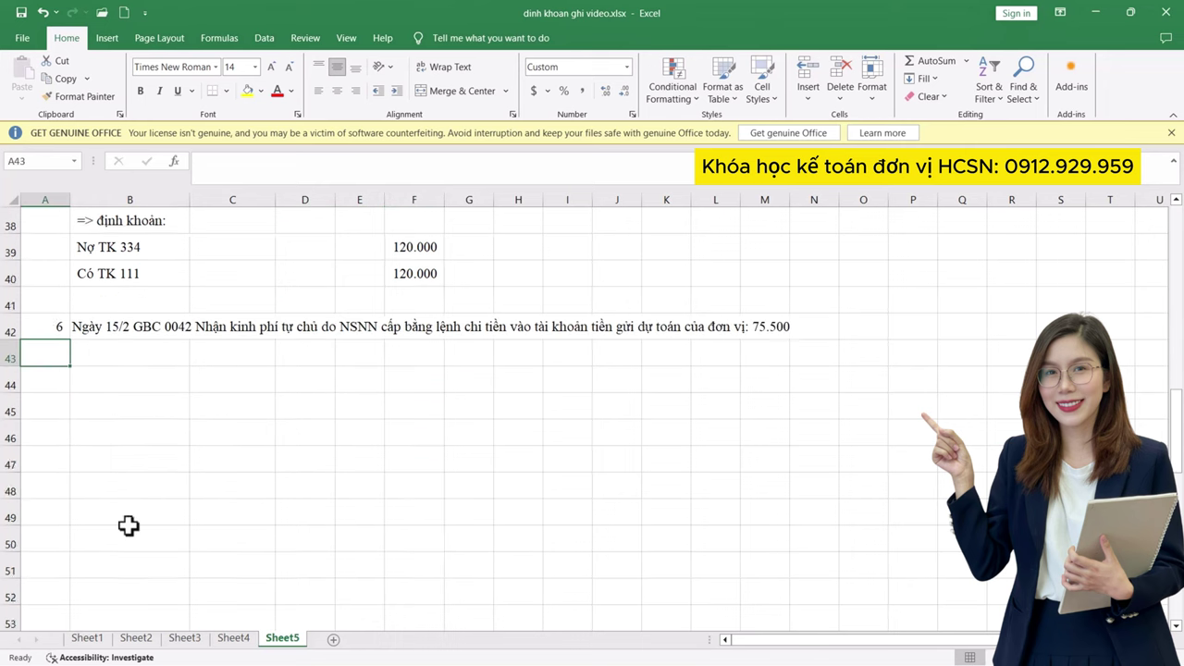
# - Bold "tài khoản tiền gửi" and "Nhận kinh phí" in the sixth transaction's description in B42
pyautogui.scroll(-1, 270, 435)
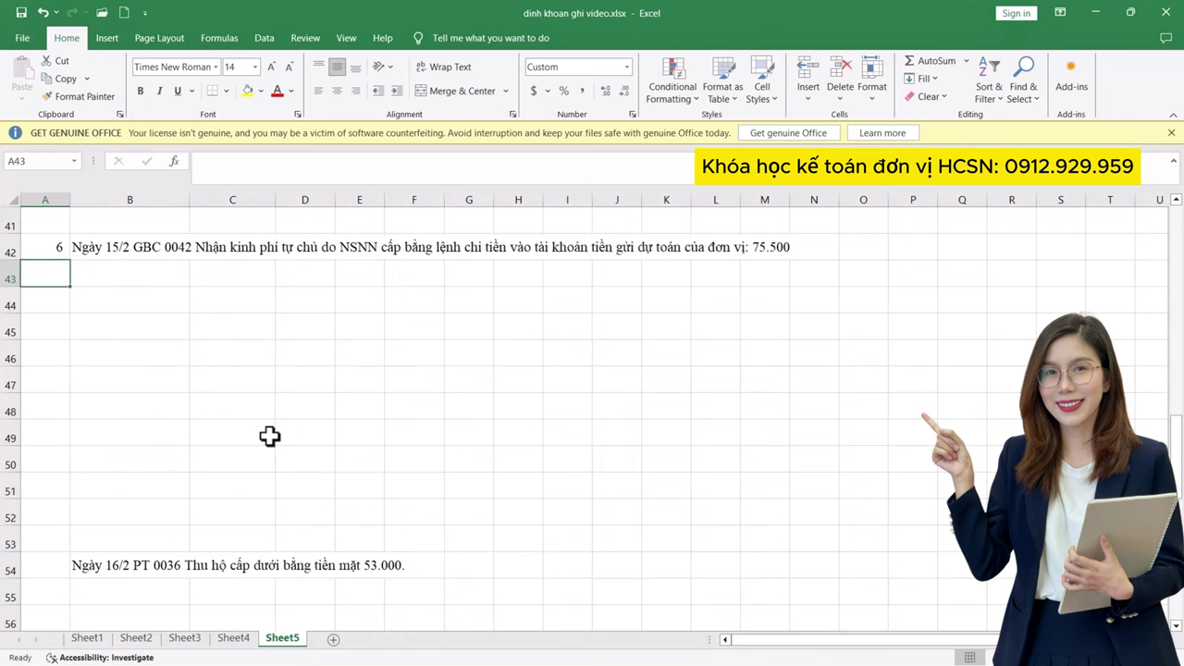
pyautogui.scroll(2, 270, 433)
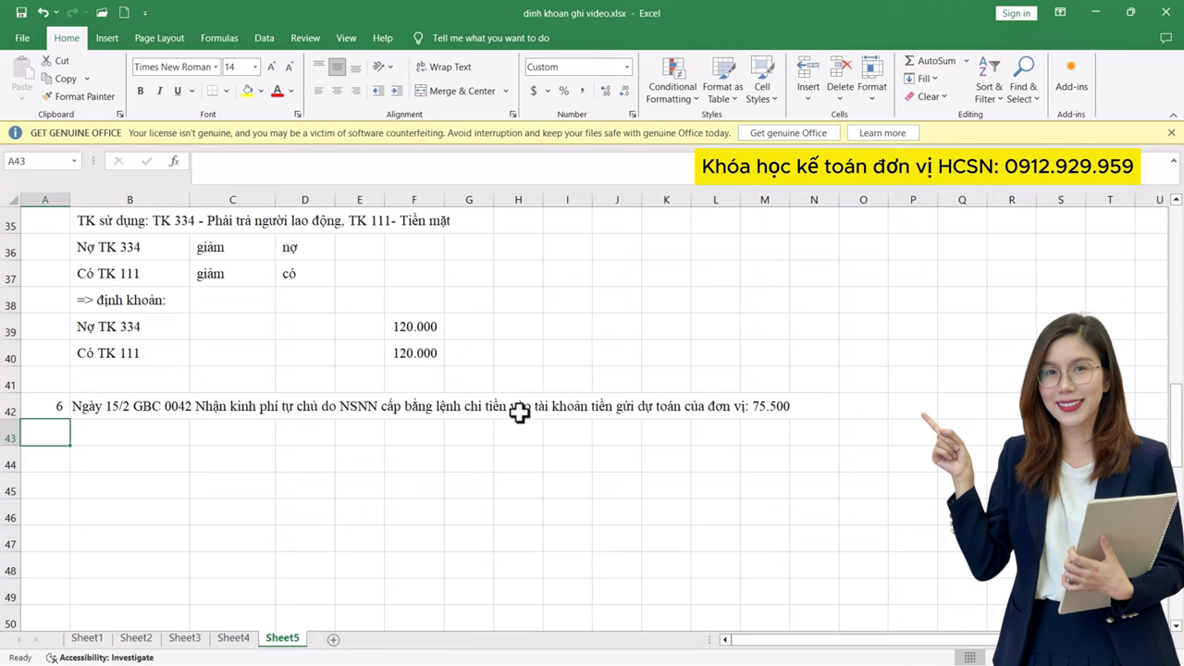
pyautogui.doubleClick(95, 401)
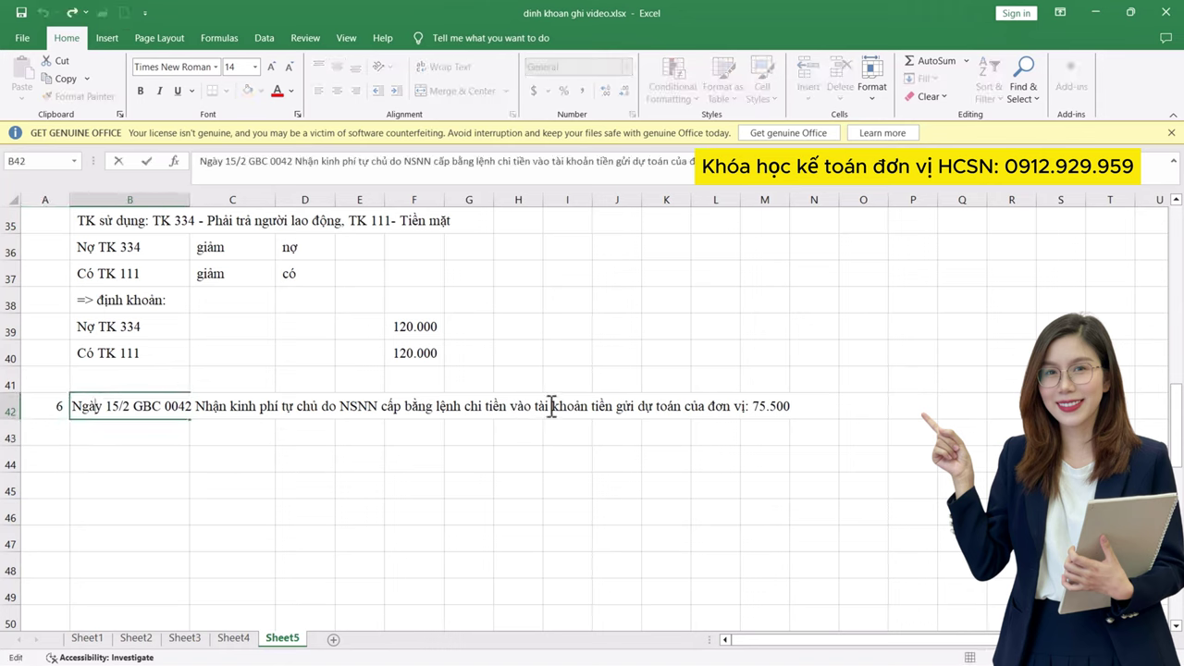
pyautogui.moveTo(536, 412); pyautogui.dragTo(637, 412)
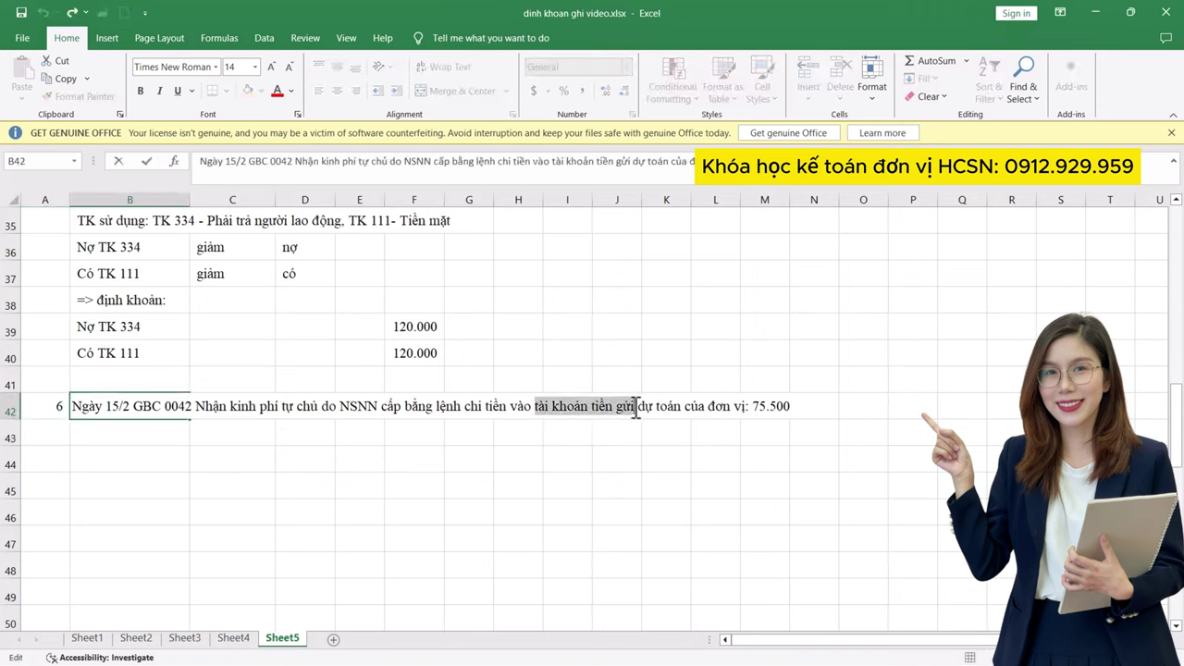
pyautogui.hotkey('ctrl', 'b')
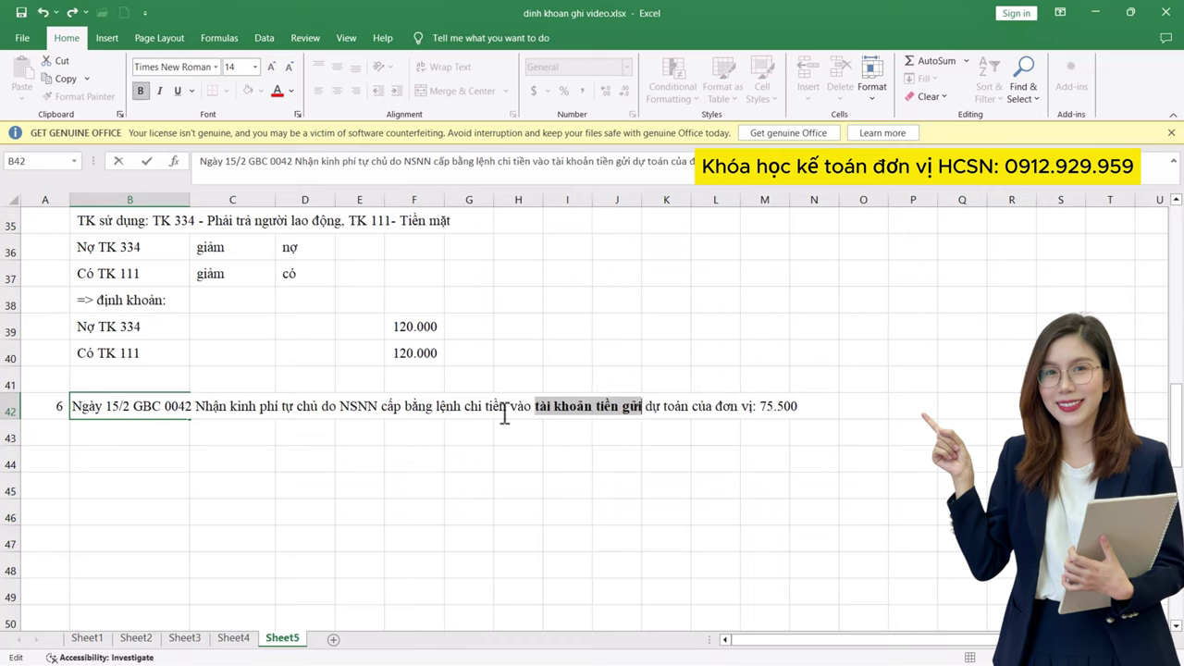
pyautogui.click(201, 408)
pyautogui.moveTo(196, 408); pyautogui.dragTo(283, 408)
pyautogui.hotkey('ctrl', 'b')
pyautogui.click(231, 431)
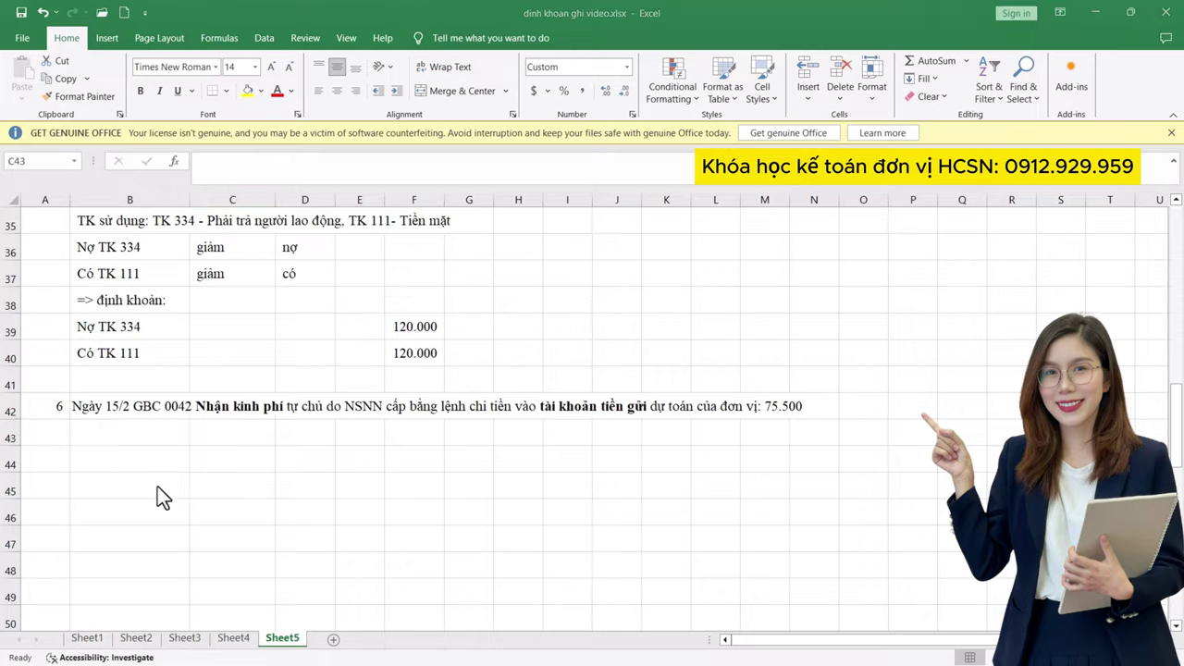
# - Look up the revenue account for state-budget funding in the Google Docs account list and return to the Excel workbook
pyautogui.hotkey('alt', 'Tab')
pyautogui.scroll(-5, 476, 370)
pyautogui.scroll(-5, 472, 408)
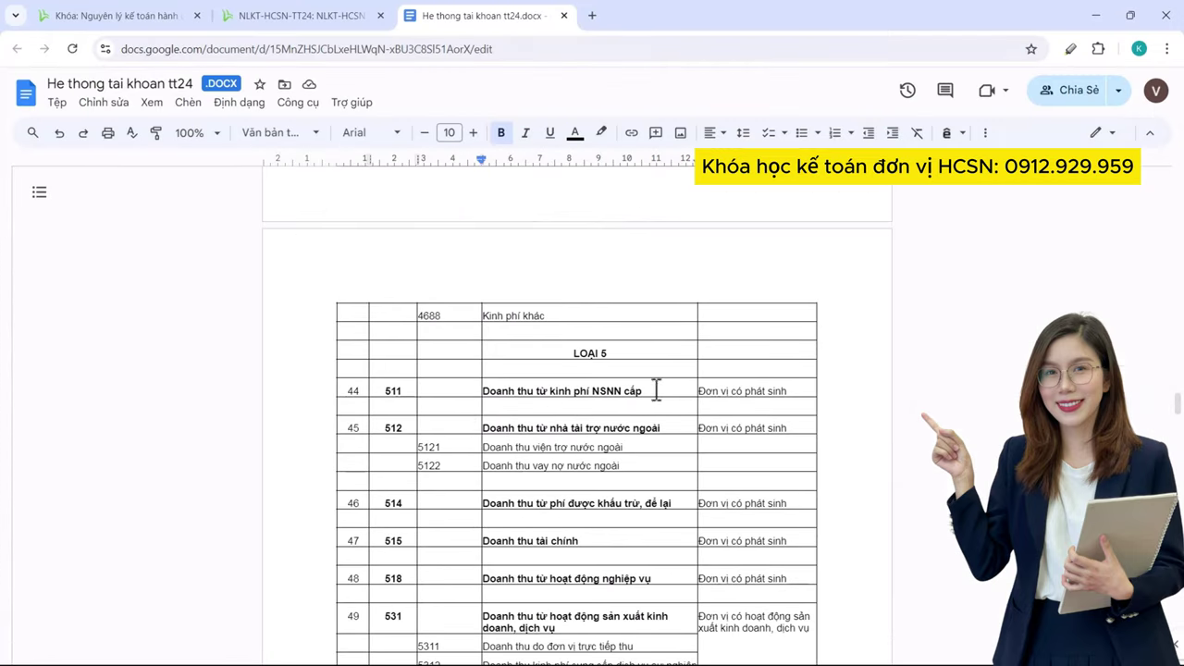
pyautogui.moveTo(658, 390); pyautogui.dragTo(560, 388)
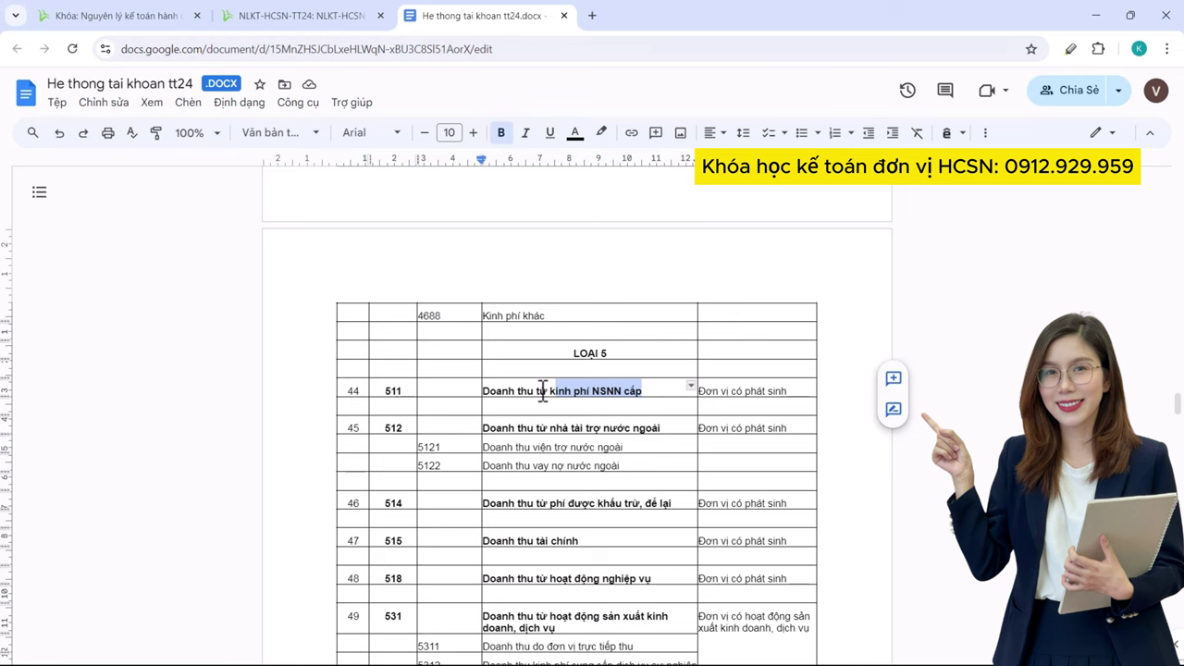
pyautogui.click(326, 17)
pyautogui.hotkey('ctrl', 'shift', 'Tab')
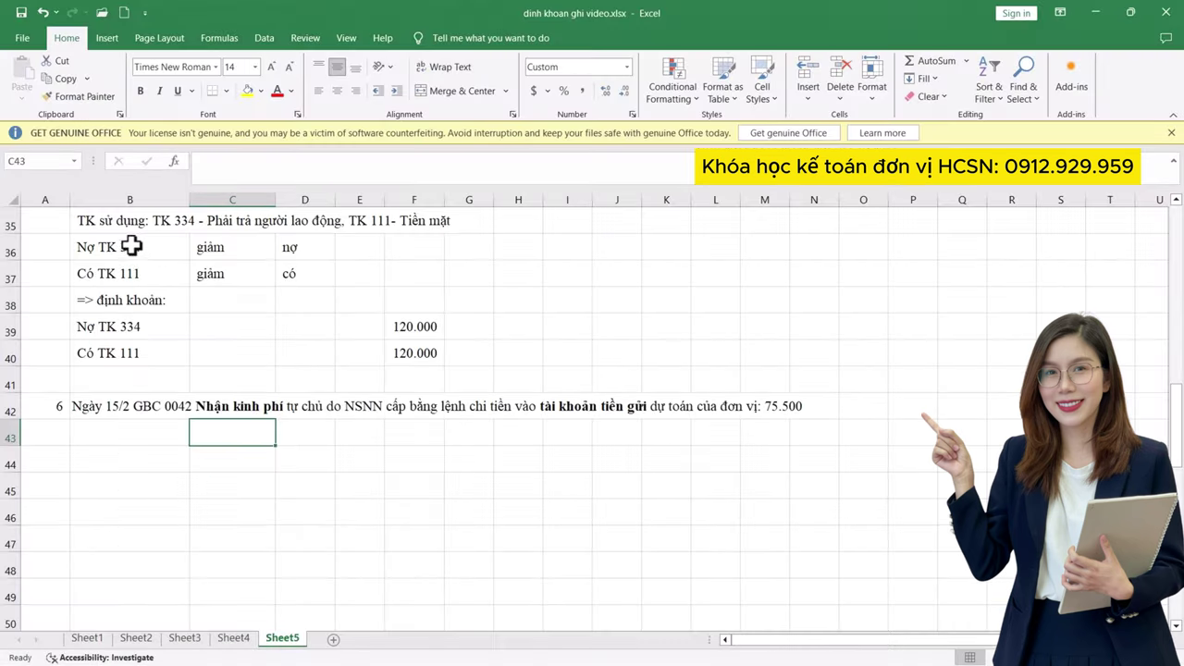
# - Copy the "TK sử dụng" line from B35 to B43 under the sixth transaction
pyautogui.click(93, 221)
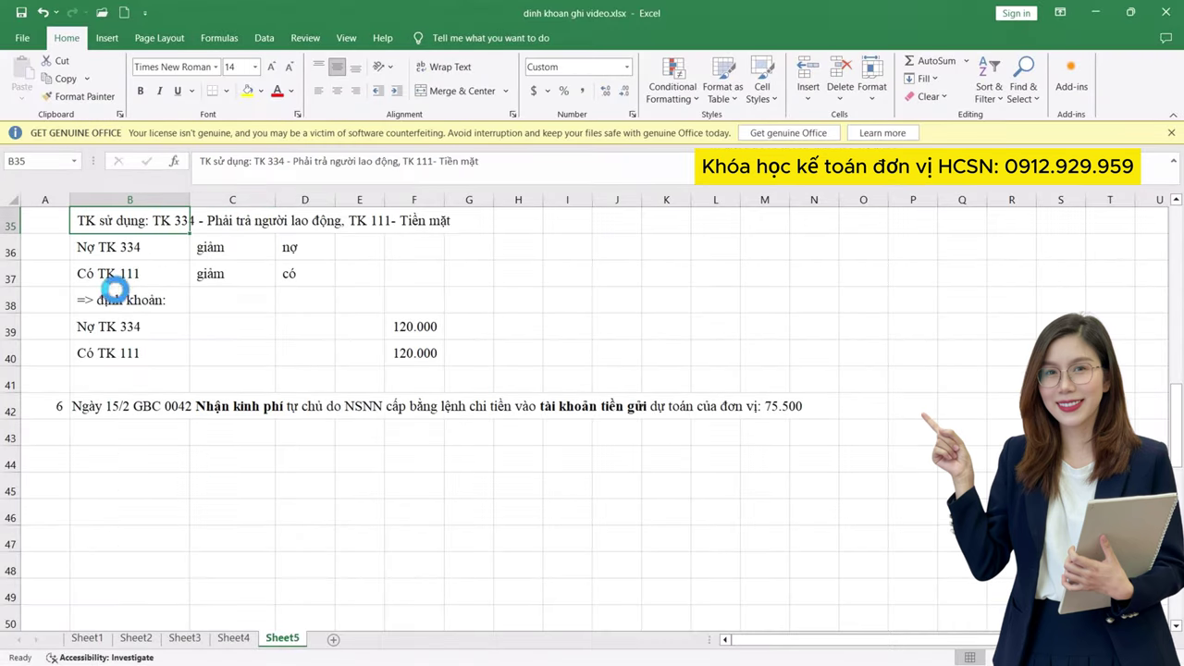
pyautogui.hotkey('ctrl', 'c')
pyautogui.click(116, 435)
pyautogui.hotkey('ctrl', 'v')
# - Change the accounts listed in B43 to "TK 112 - Tiền gửi NHKB, TK 511 - Doanh thu từ kinh phí NSNN cấp"
pyautogui.doubleClick(175, 433)
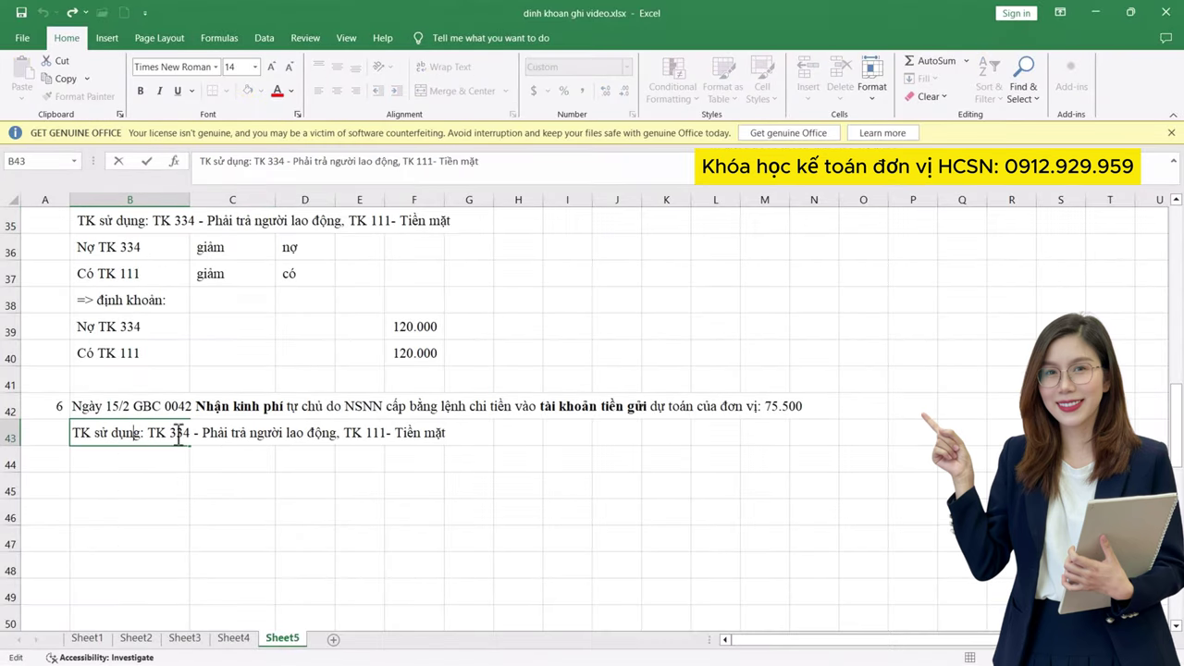
pyautogui.moveTo(169, 433); pyautogui.dragTo(542, 418)
pyautogui.write('112 - Tiền')
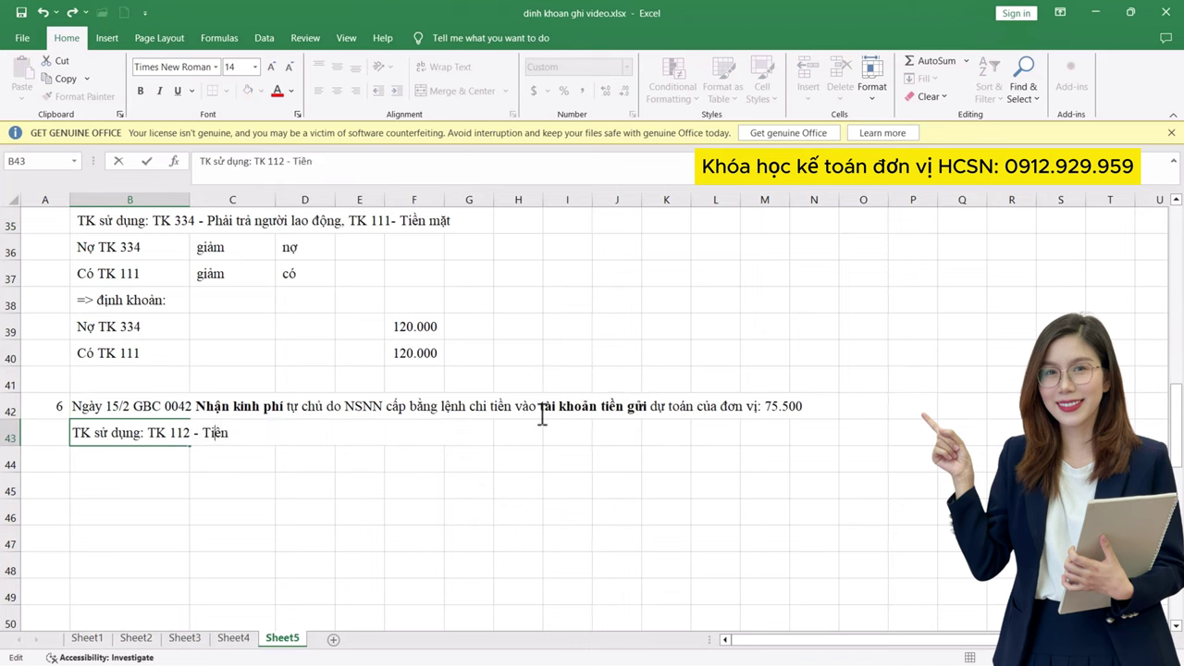
pyautogui.write(' guửi NH')
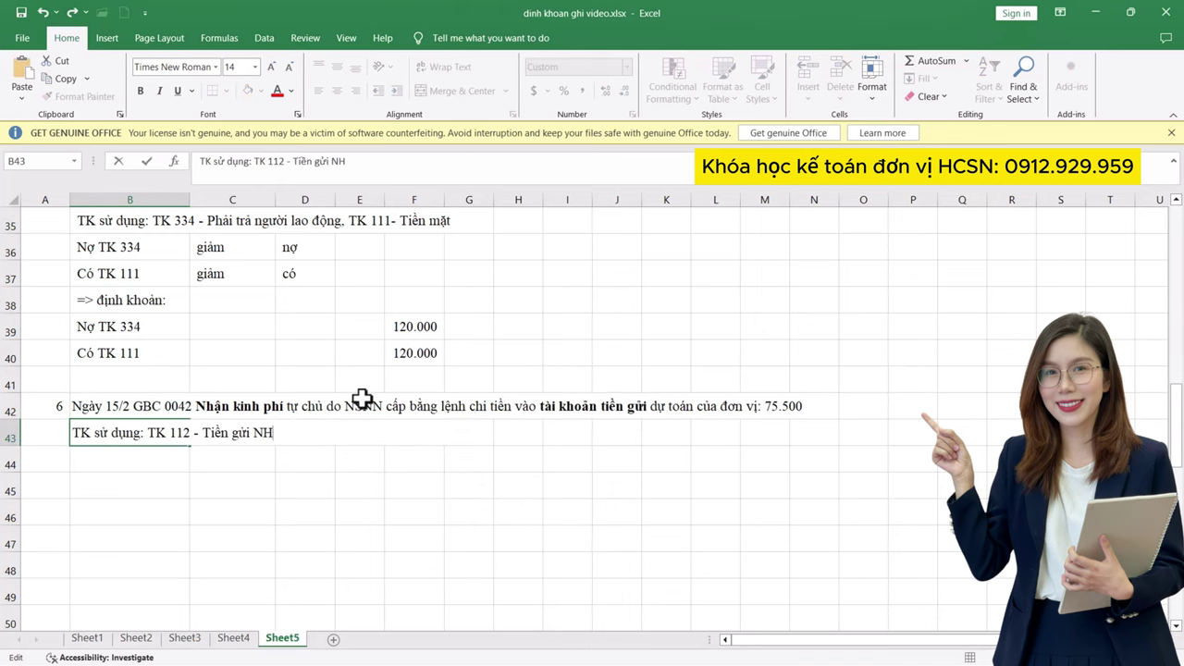
pyautogui.write('KB,')
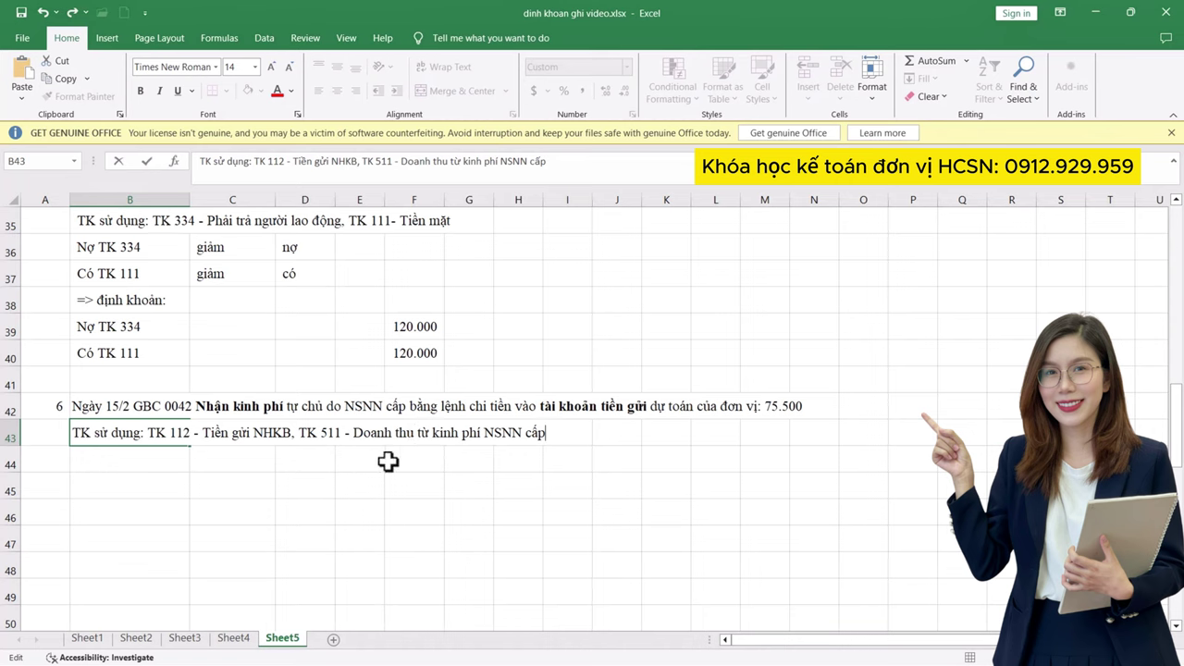
pyautogui.click(424, 454)
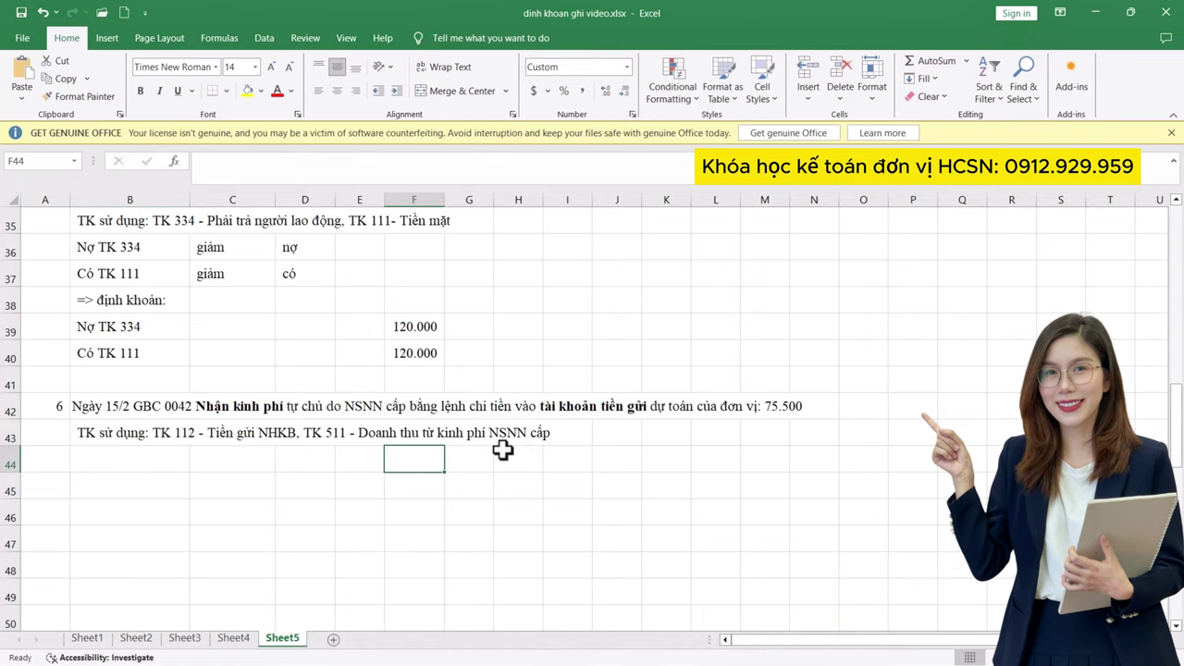
# - Copy the account lines in B36:B37 to B44:B45 and change B44 to "Nợ TK 112"
pyautogui.click(127, 460)
pyautogui.hotkey('ctrl', 'v')
pyautogui.doubleClick(126, 458)
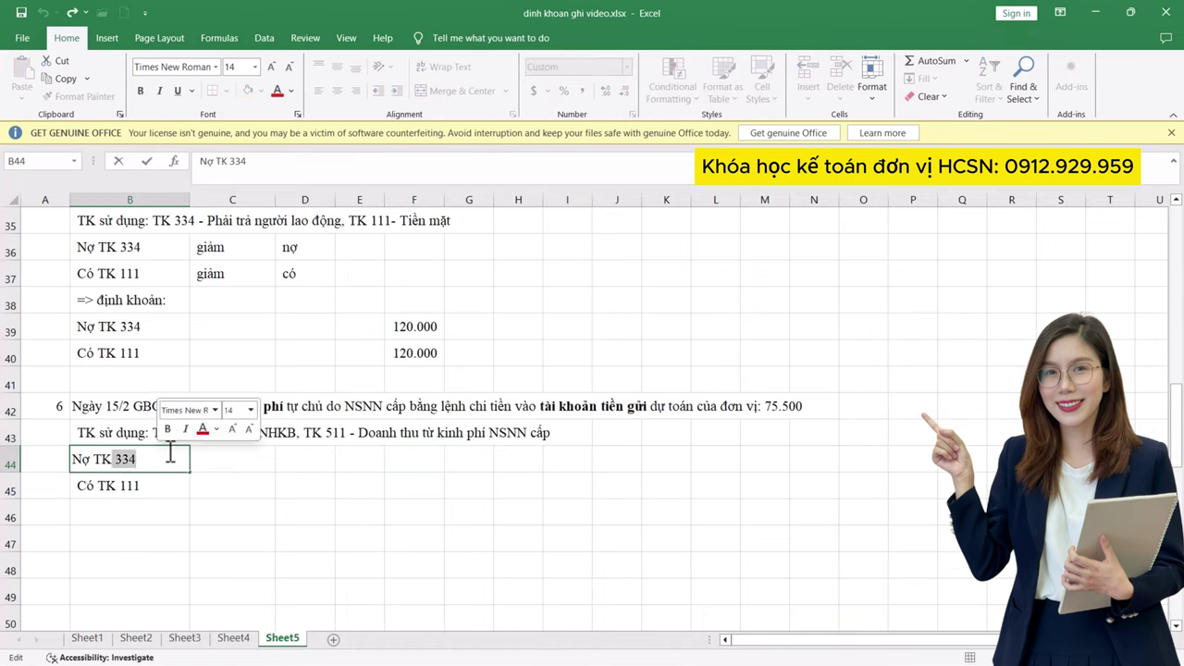
pyautogui.write('112')
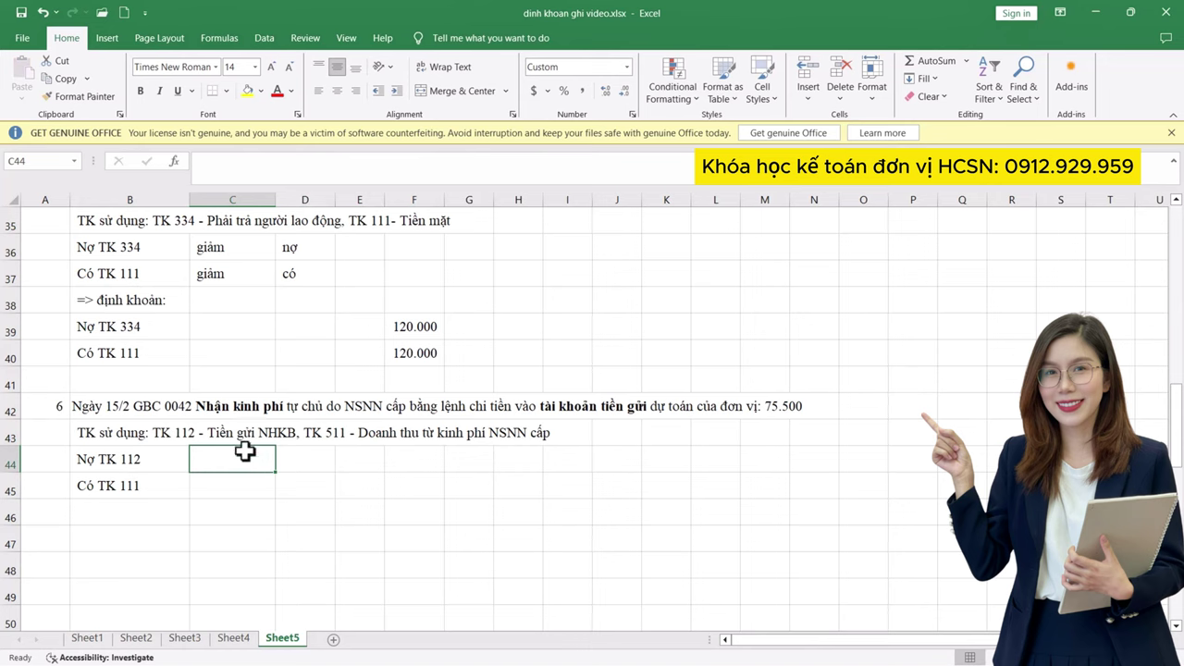
# - Enter "tăng" in C44 and C45 and change the second account line in B45 to "Có TK 511"
pyautogui.write('tăng')
pyautogui.press('Return')
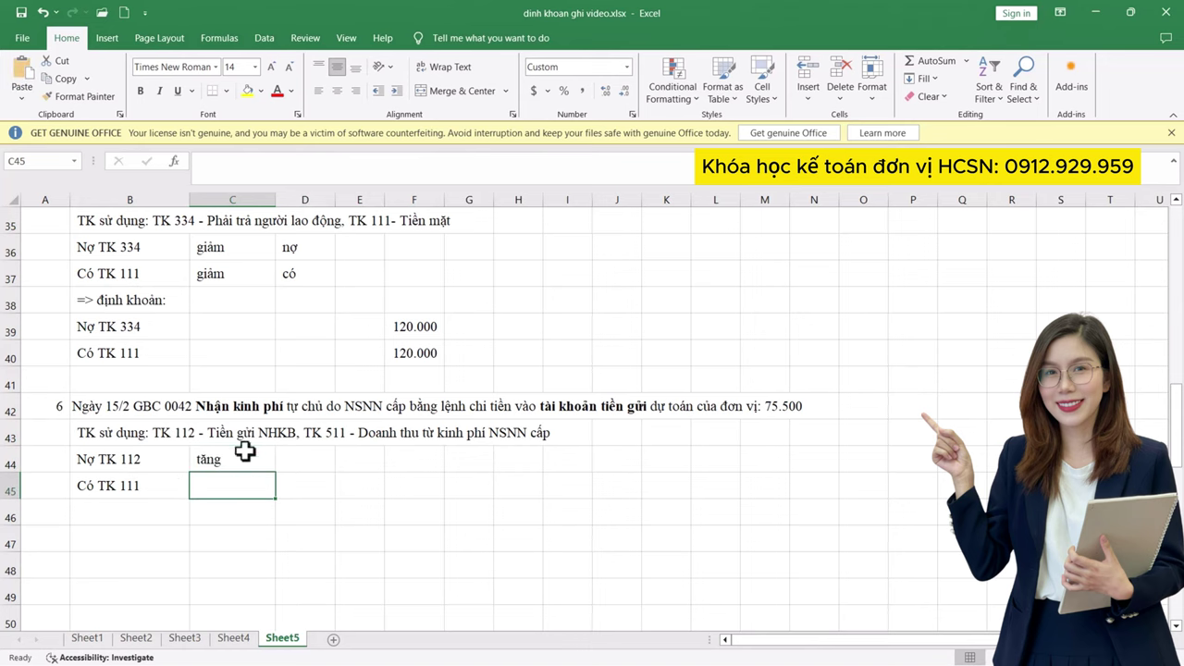
pyautogui.click(117, 484)
pyautogui.doubleClick(121, 485)
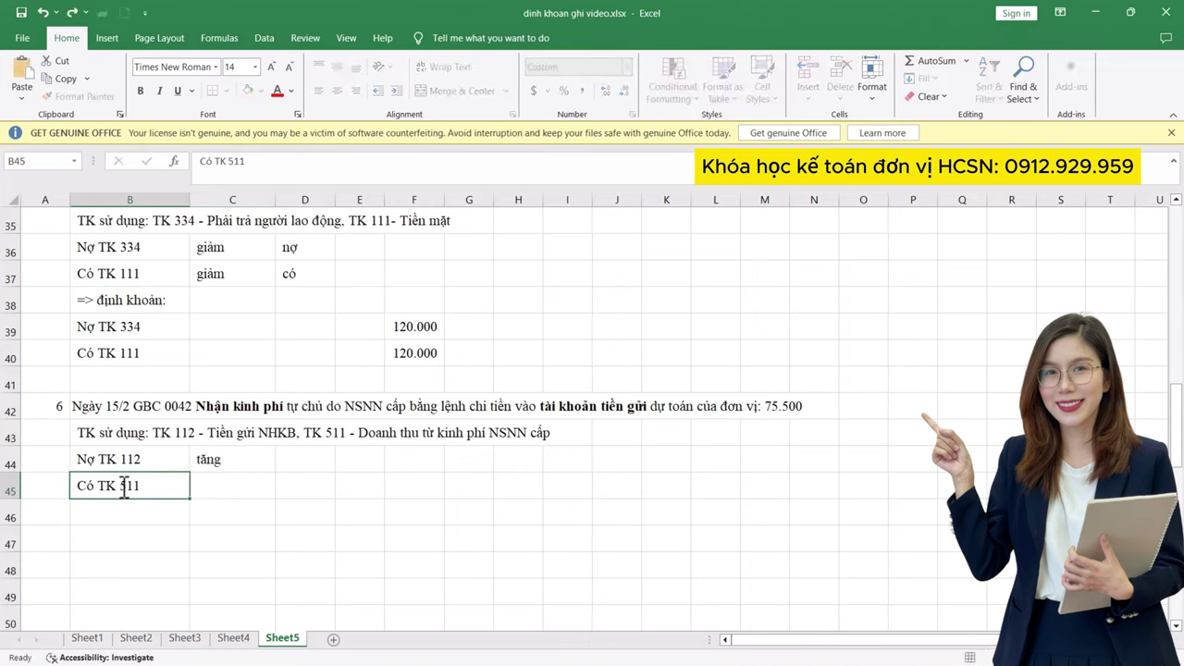
pyautogui.press('Tab')
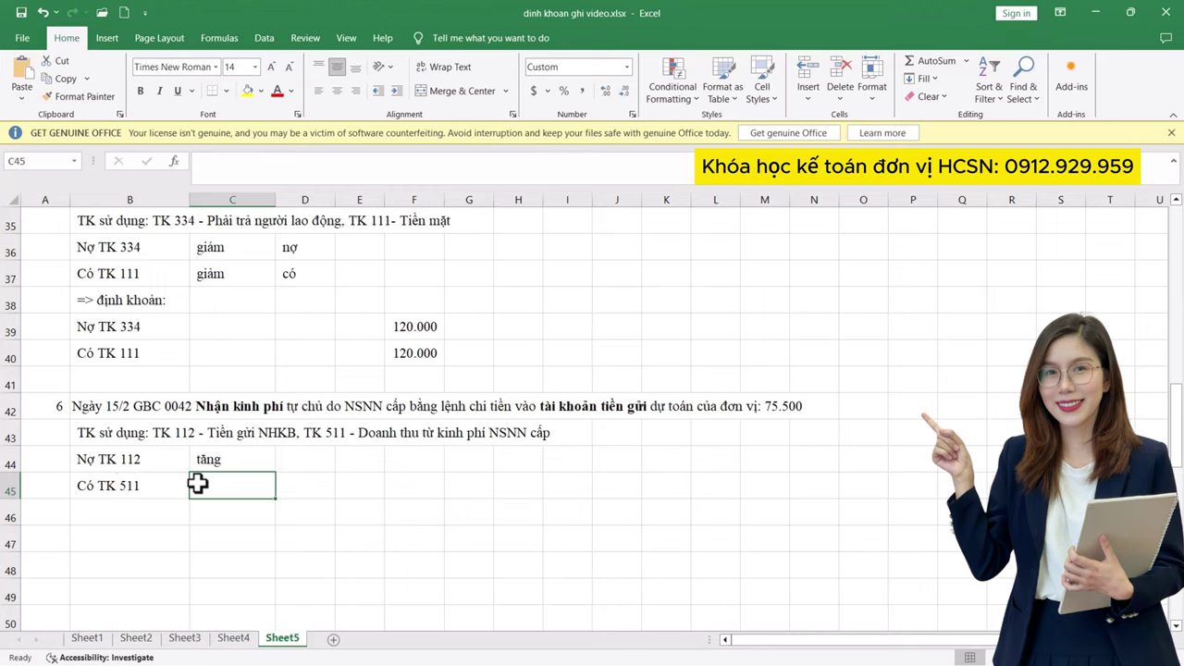
pyautogui.write('tăng')
pyautogui.press('Tab')
pyautogui.click(289, 466)
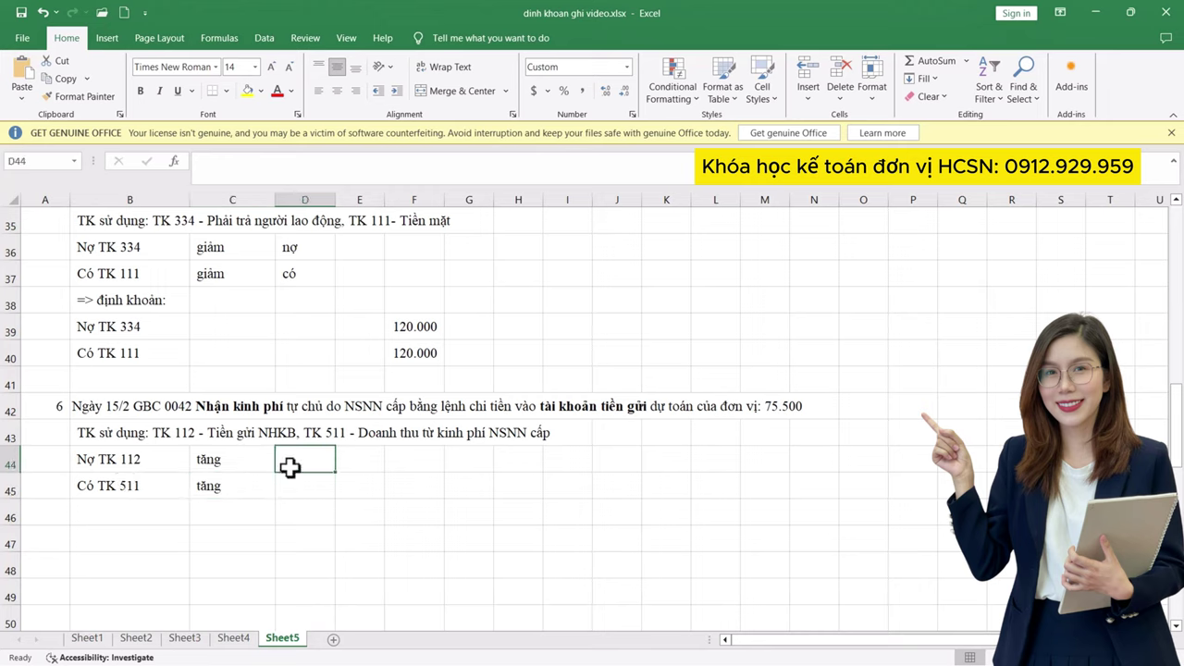
# - Enter "nợ" in D44 and "có" in D45 for the sixth transaction's accounts
pyautogui.write('nợ')
pyautogui.press('Return')
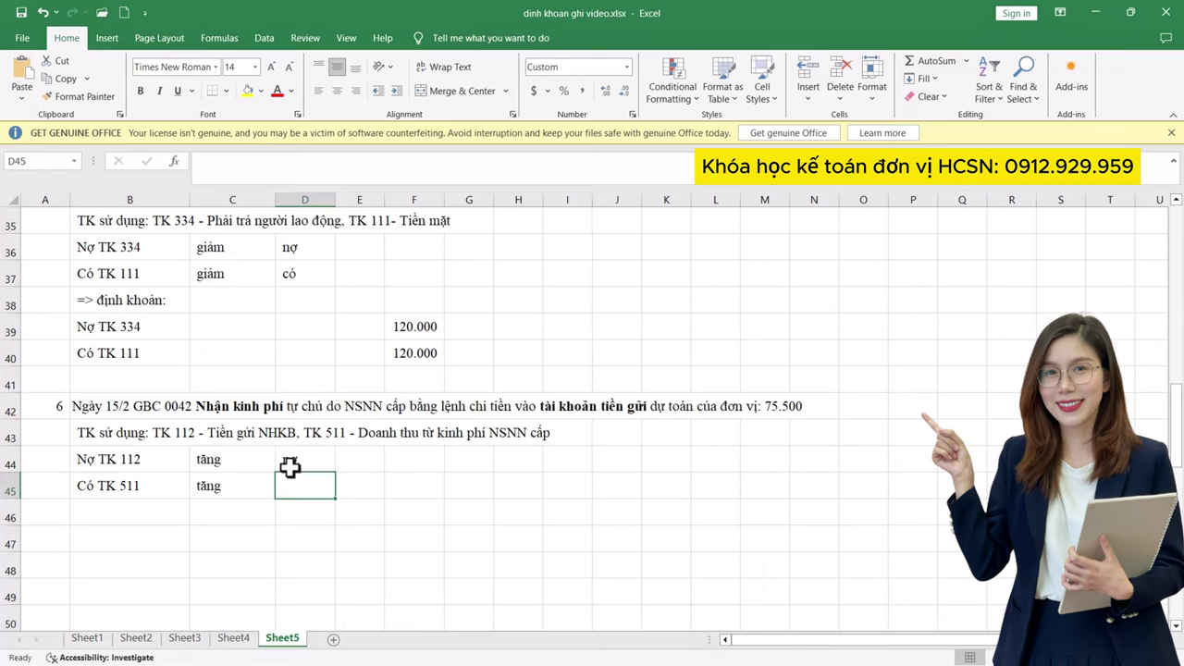
pyautogui.write('có')
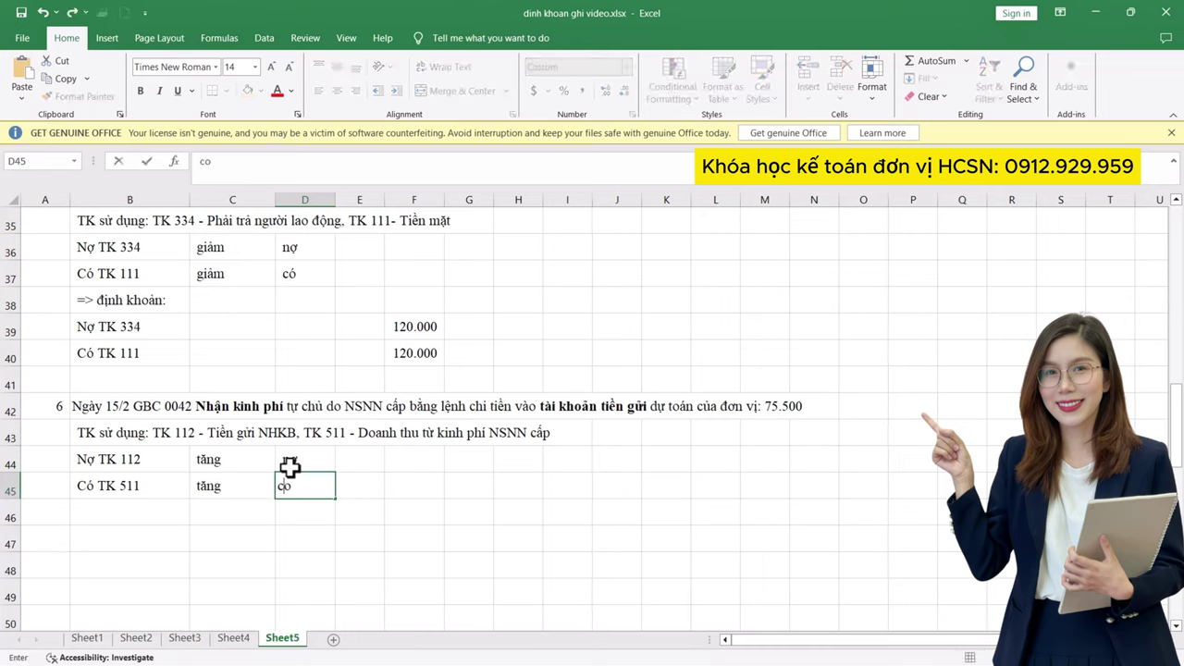
pyautogui.press('Return')
# - Copy the "=> định khoản:" heading and its two account lines from B38:B40 to B46:B48
pyautogui.click(111, 463)
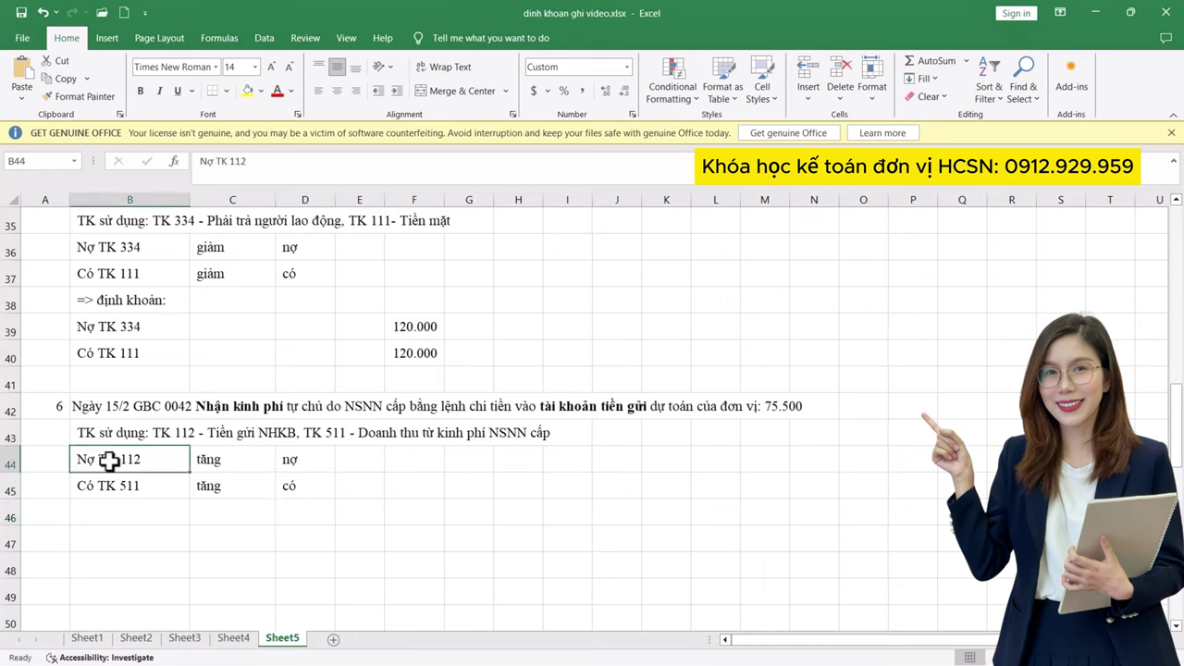
pyautogui.click(132, 300)
pyautogui.hotkey('ctrl', 'c')
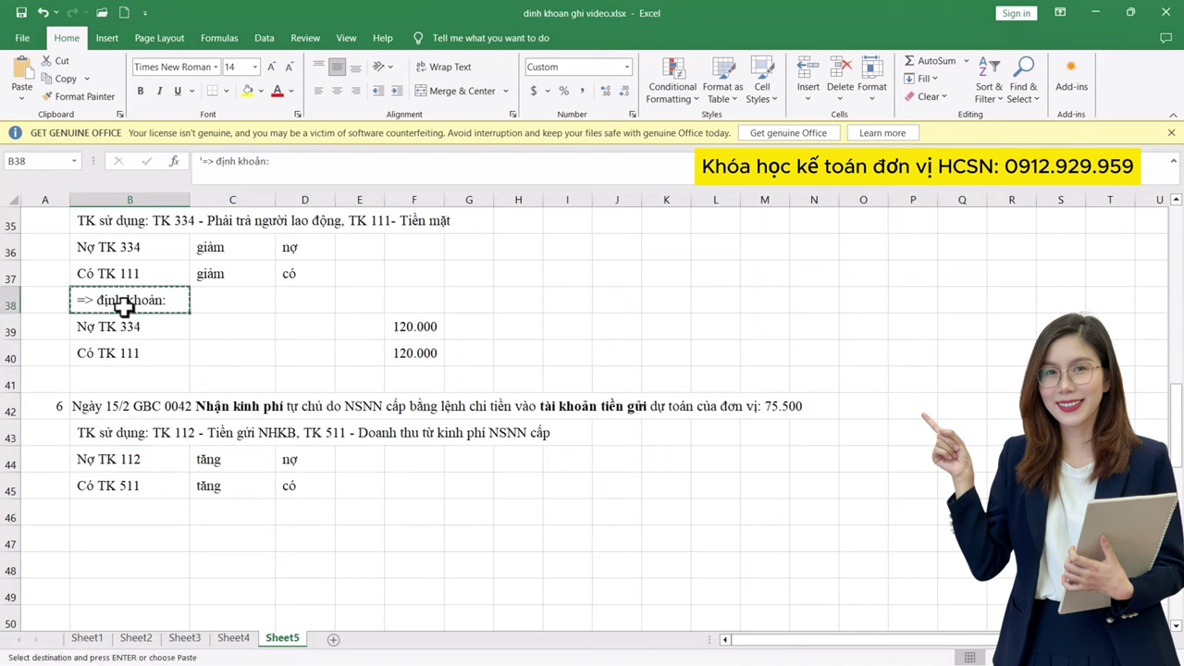
pyautogui.moveTo(124, 305); pyautogui.dragTo(124, 350)
pyautogui.hotkey('ctrl', 'c')
pyautogui.click(111, 513)
pyautogui.hotkey('ctrl', 'v')
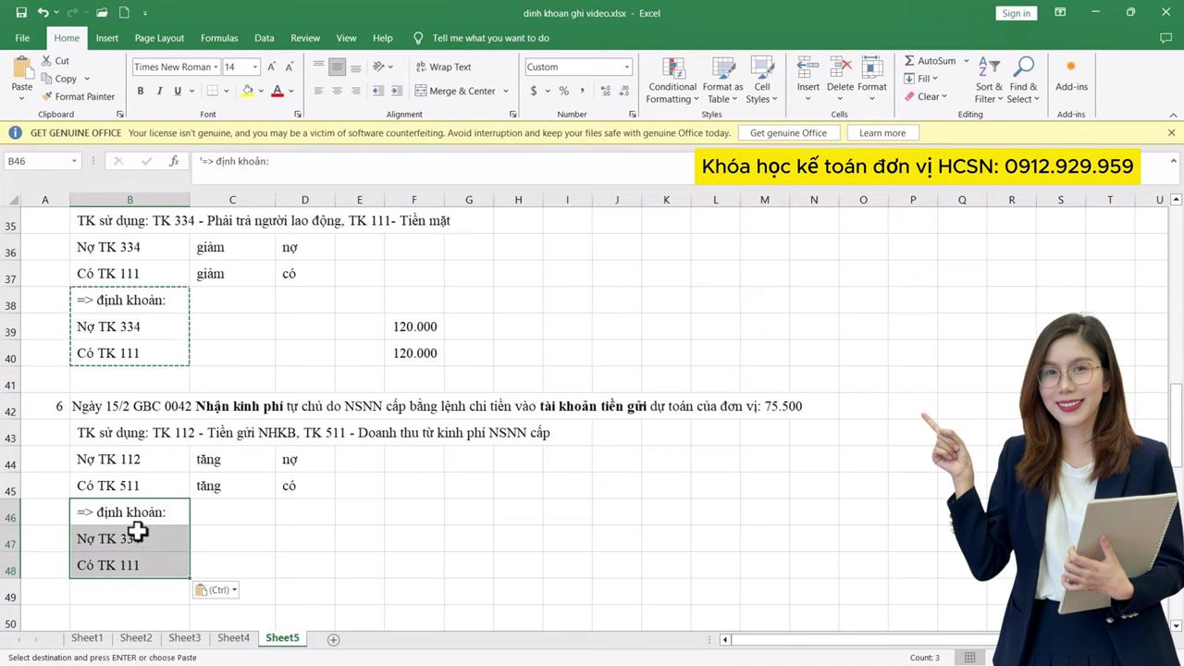
# - Change the pasted entry lines to "Nợ TK 112" in B47 and "Có TK 511" in B48
pyautogui.doubleClick(141, 537)
pyautogui.doubleClick(125, 538)
pyautogui.write('112')
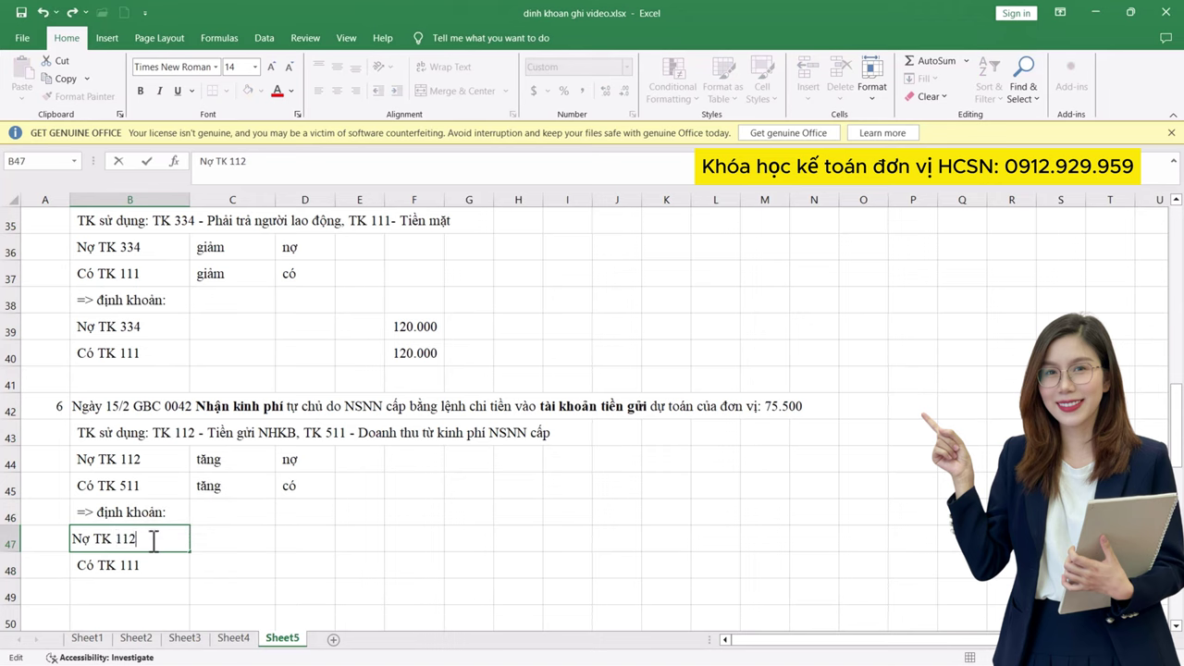
pyautogui.click(164, 567)
pyautogui.doubleClick(164, 567)
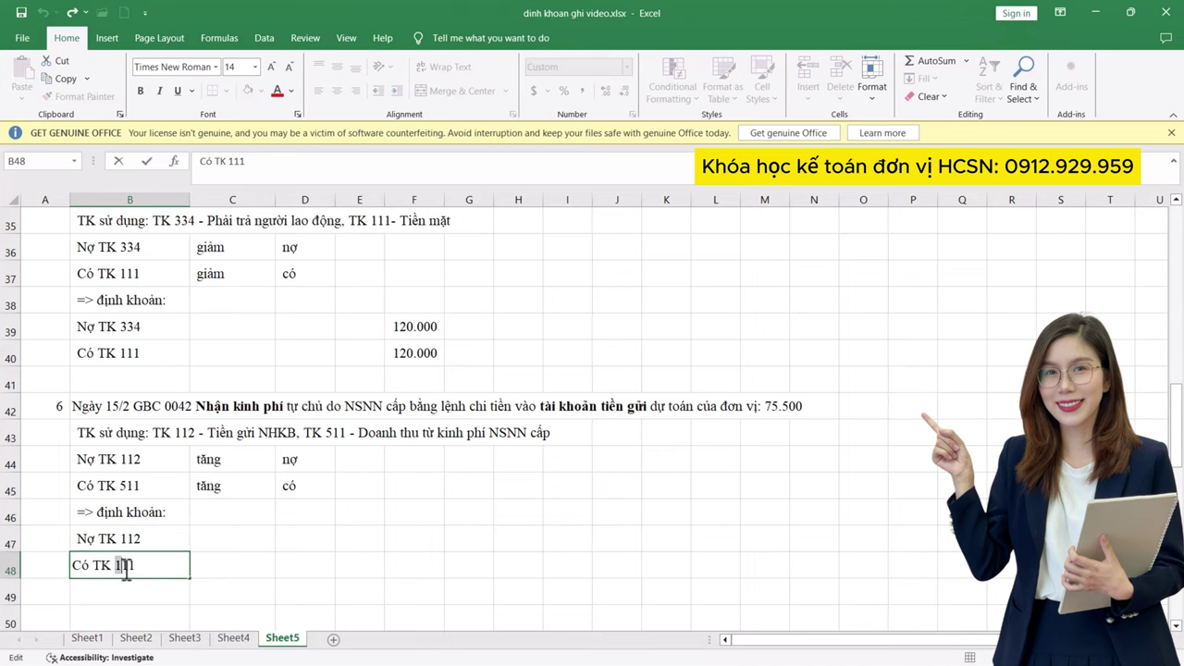
pyautogui.write('511')
pyautogui.press('Return')
# - Enter "Đồng thời: Nợ TK 0112" in B49, checking the current-year subaccount of account 011 in the Google Docs account list
pyautogui.scroll(-1, 251, 502)
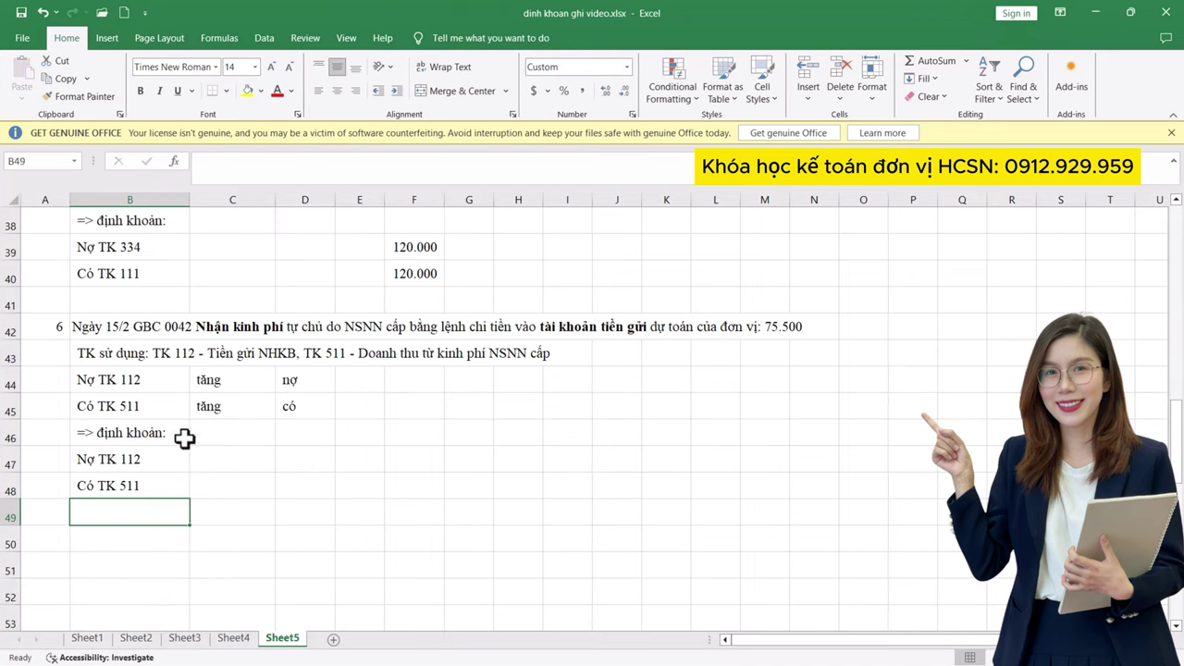
pyautogui.write('Đồng thời:')
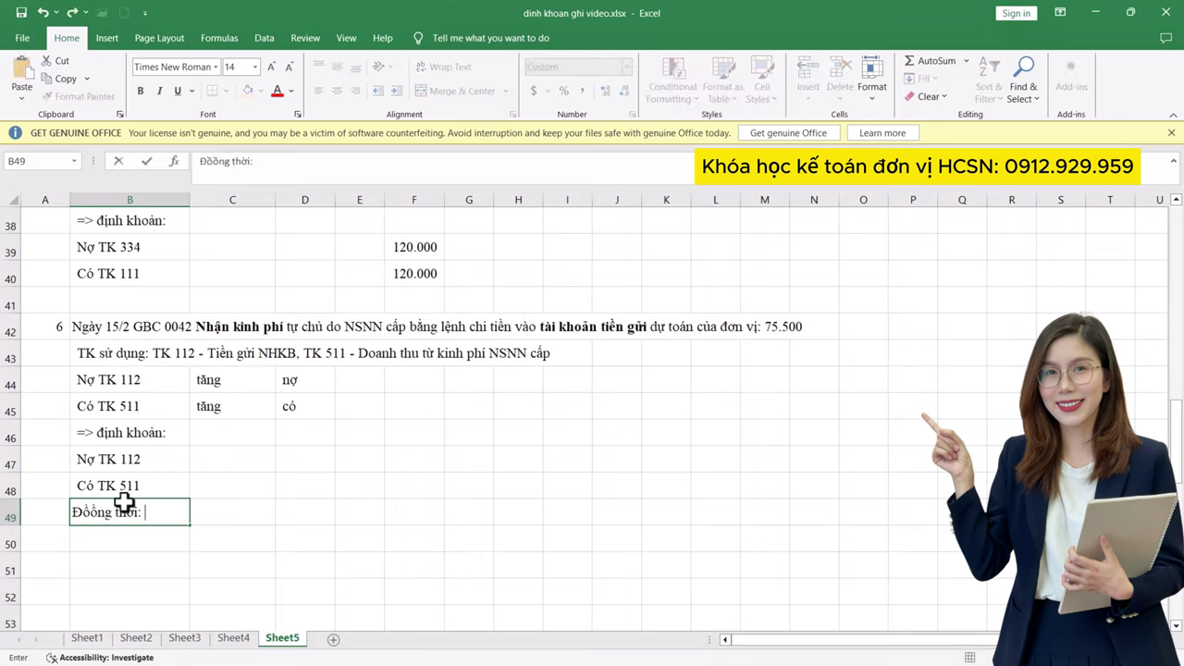
pyautogui.write(' Noợ TK 01')
pyautogui.write('2')
pyautogui.hotkey('alt', 'Tab')
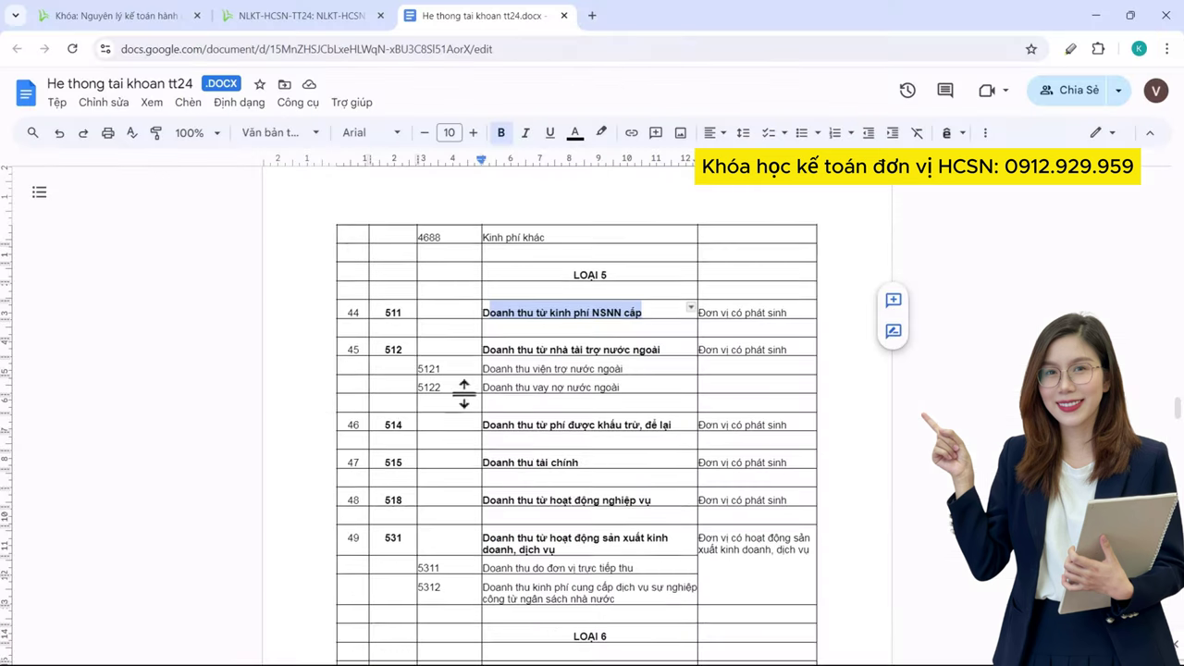
pyautogui.scroll(-15, 555, 407)
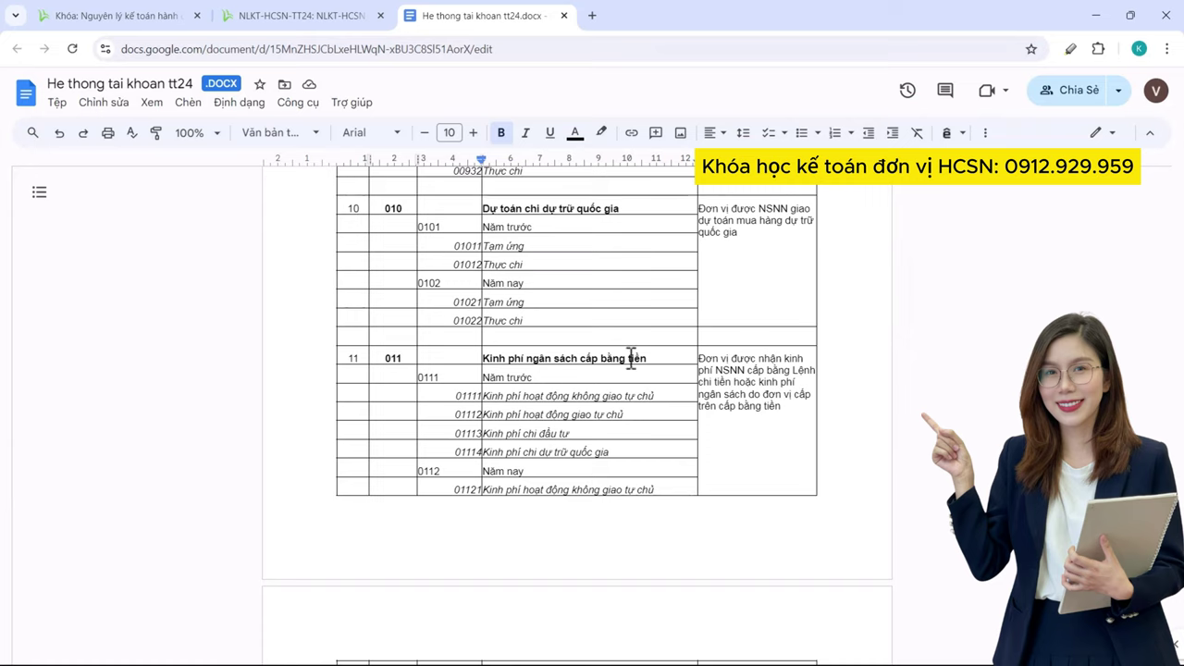
pyautogui.moveTo(542, 471); pyautogui.dragTo(500, 471)
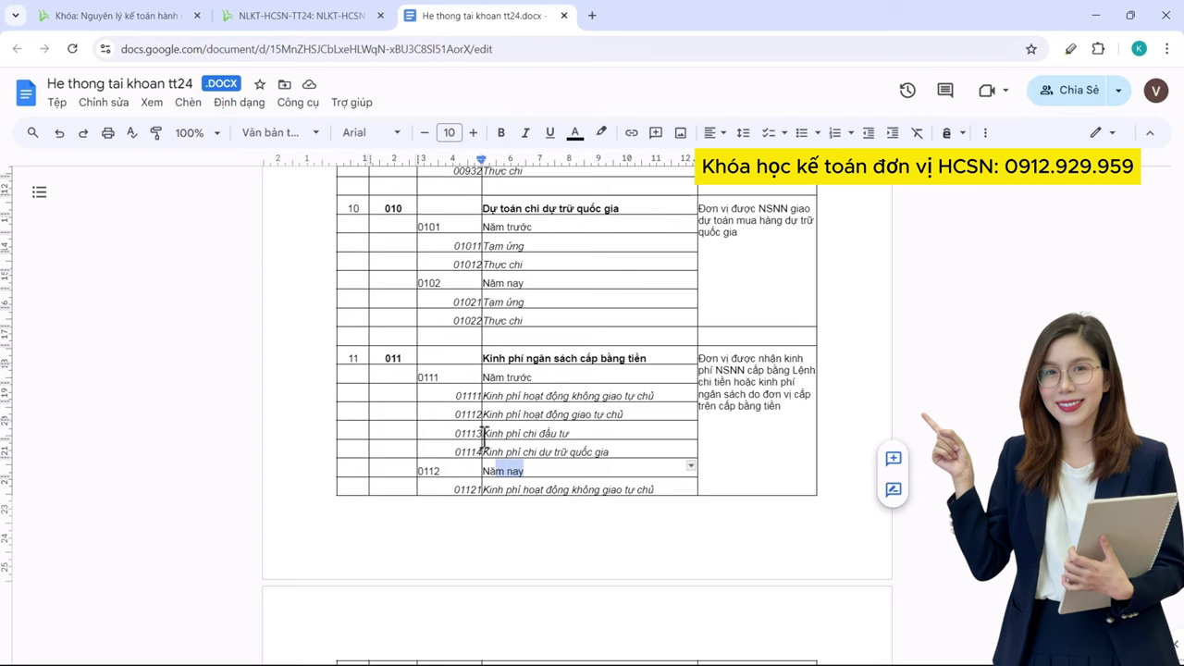
pyautogui.hotkey('alt', 'Tab')
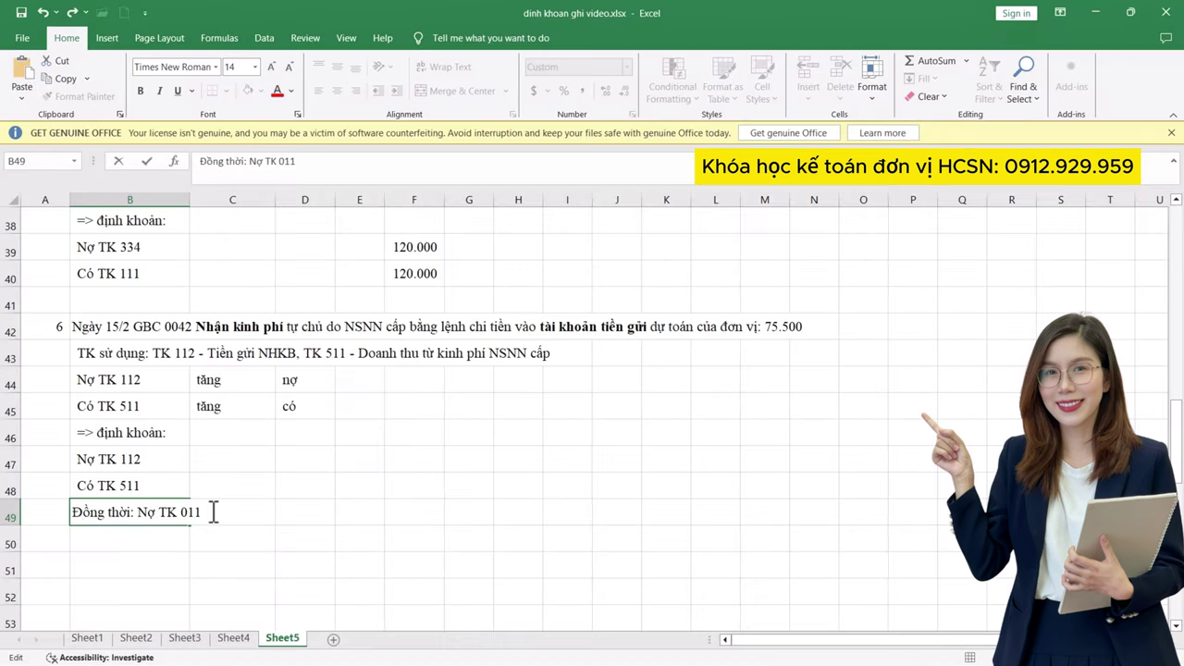
pyautogui.write('2')
pyautogui.press('Return')
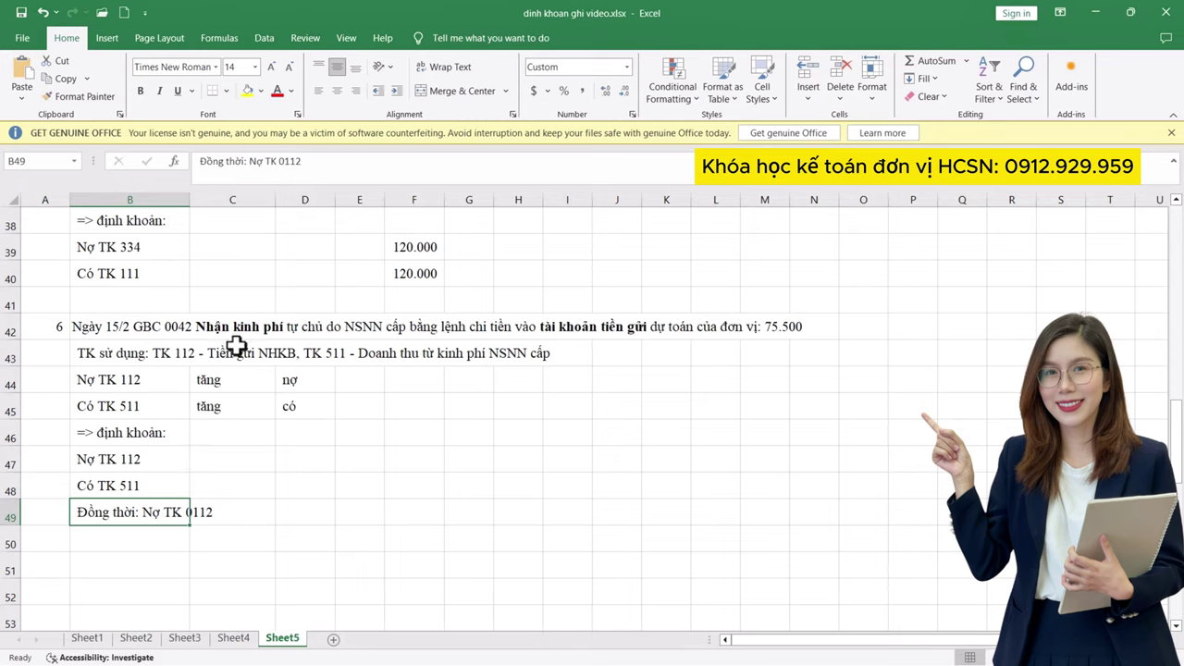
# - Number the 16/2 cash collection transaction as 7 in A51
pyautogui.scroll(-3, 236, 367)
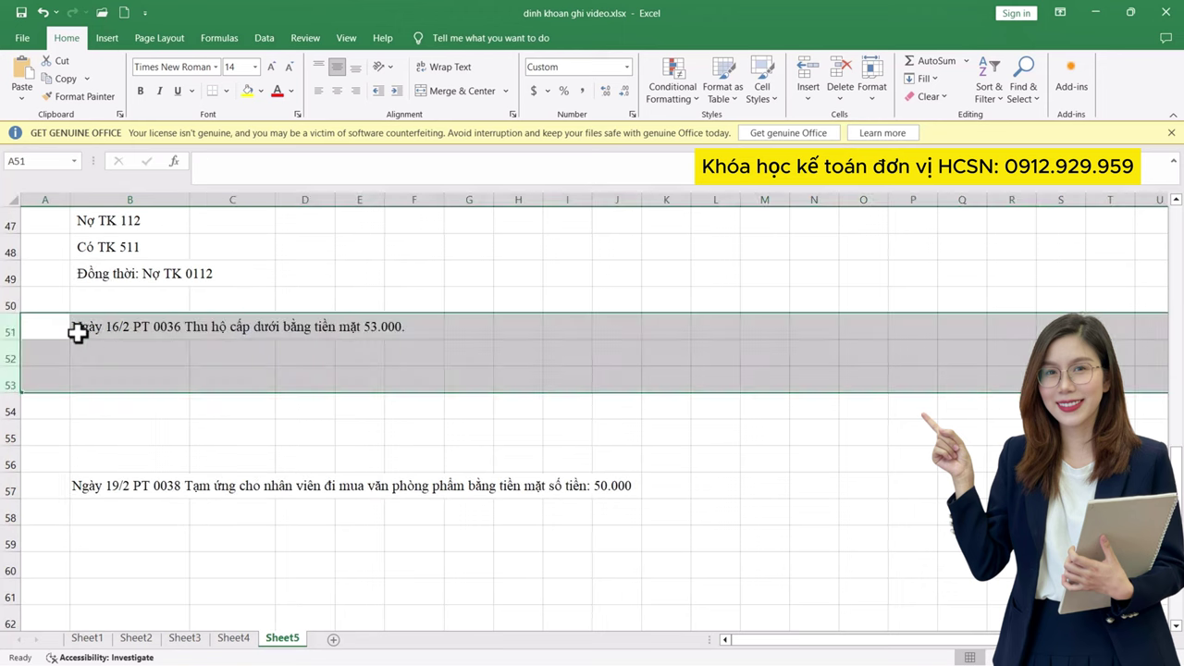
pyautogui.click(38, 331)
pyautogui.write('7')
pyautogui.click(117, 330)
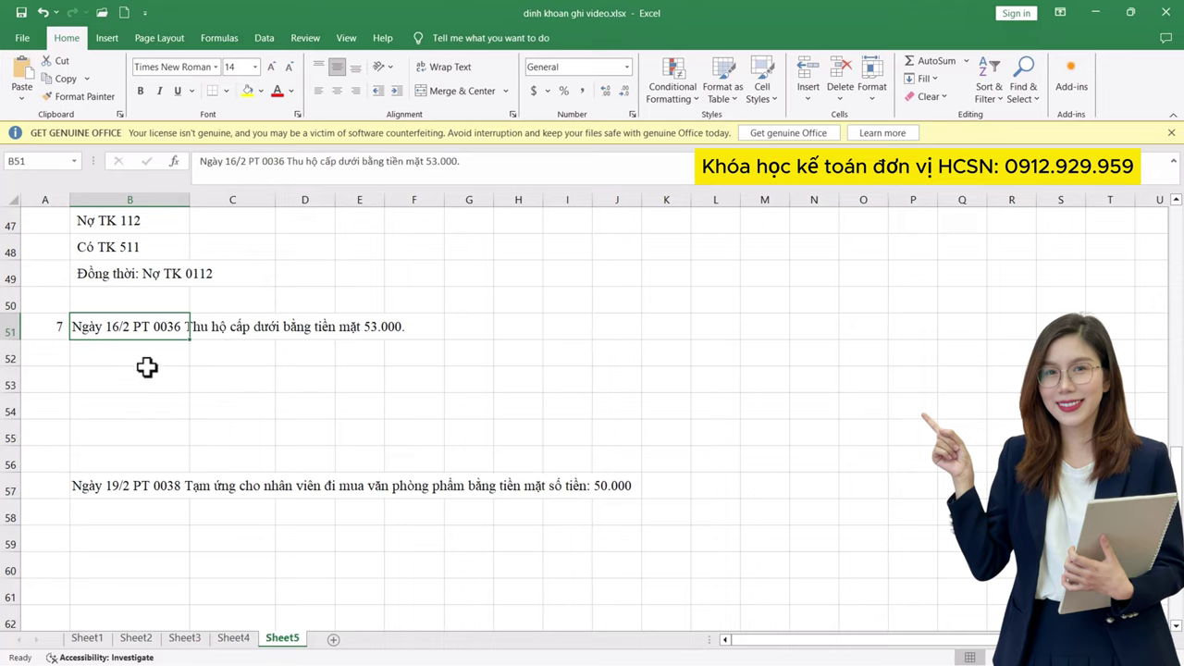
# - Copy the "TK sử dụng" line from B43 to B52 under the seventh transaction
pyautogui.scroll(2, 153, 370)
pyautogui.scroll(1, 184, 378)
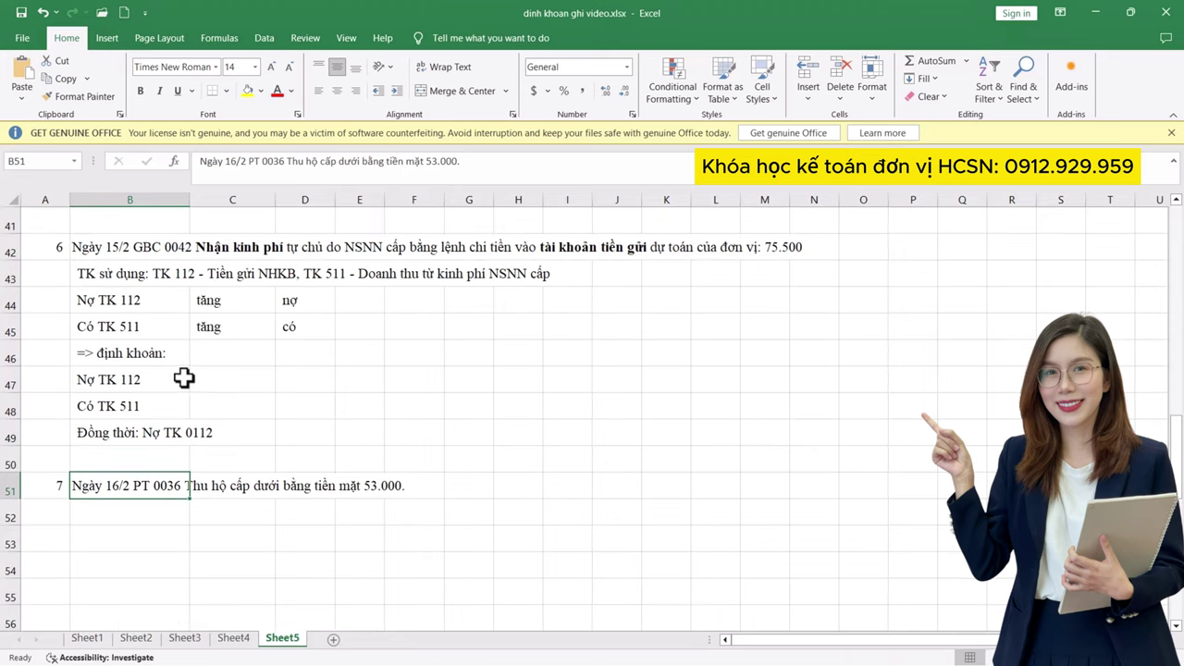
pyautogui.click(106, 273)
pyautogui.hotkey('ctrl', 'c')
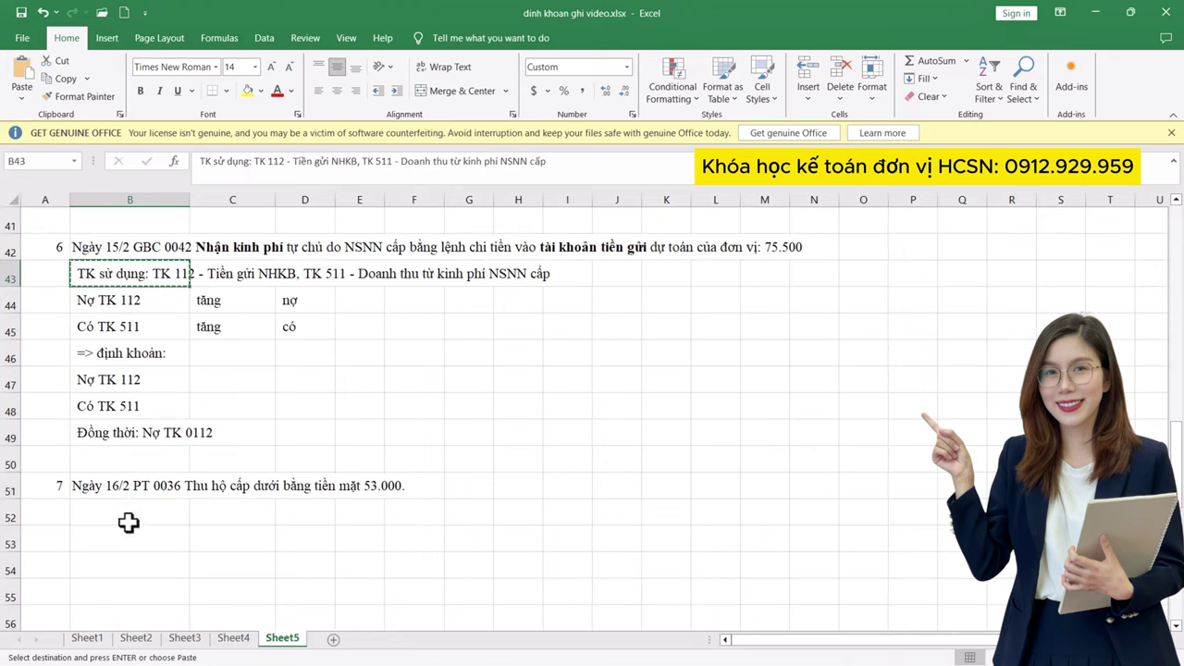
pyautogui.click(127, 514)
pyautogui.hotkey('ctrl', 'v')
# - Change the first account listed in B52 to "TK 111 - Tiền mặt"
pyautogui.doubleClick(139, 511)
pyautogui.moveTo(184, 515); pyautogui.dragTo(290, 512)
pyautogui.press('BackSpace')
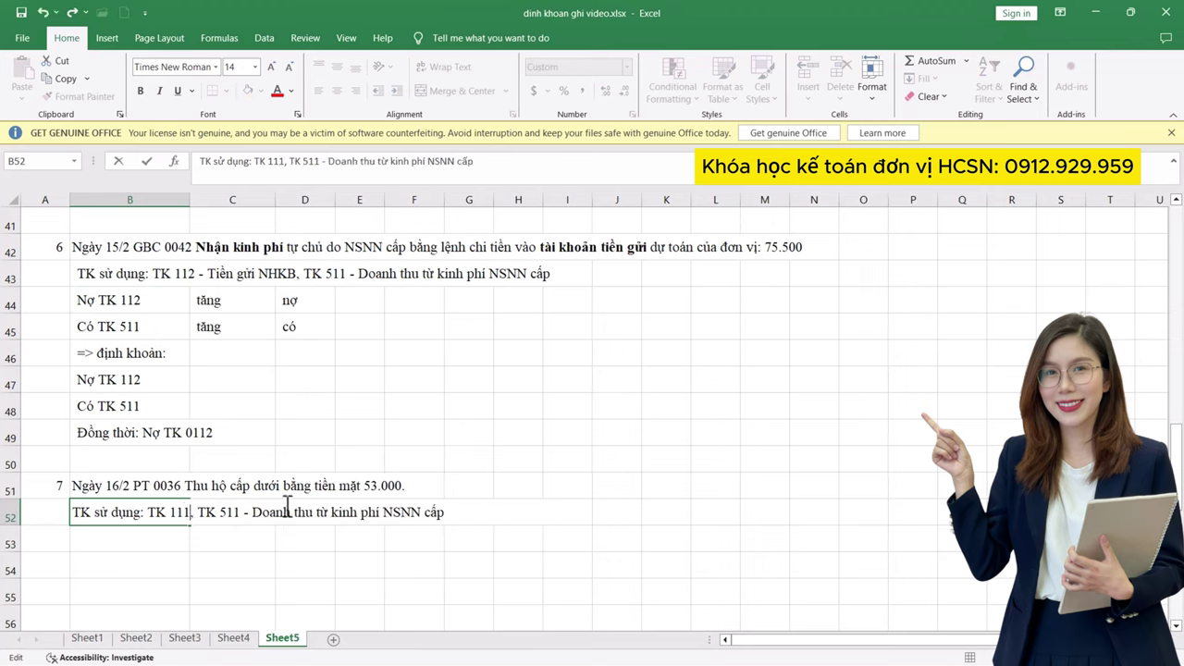
pyautogui.write('1 - Tiền mặt')
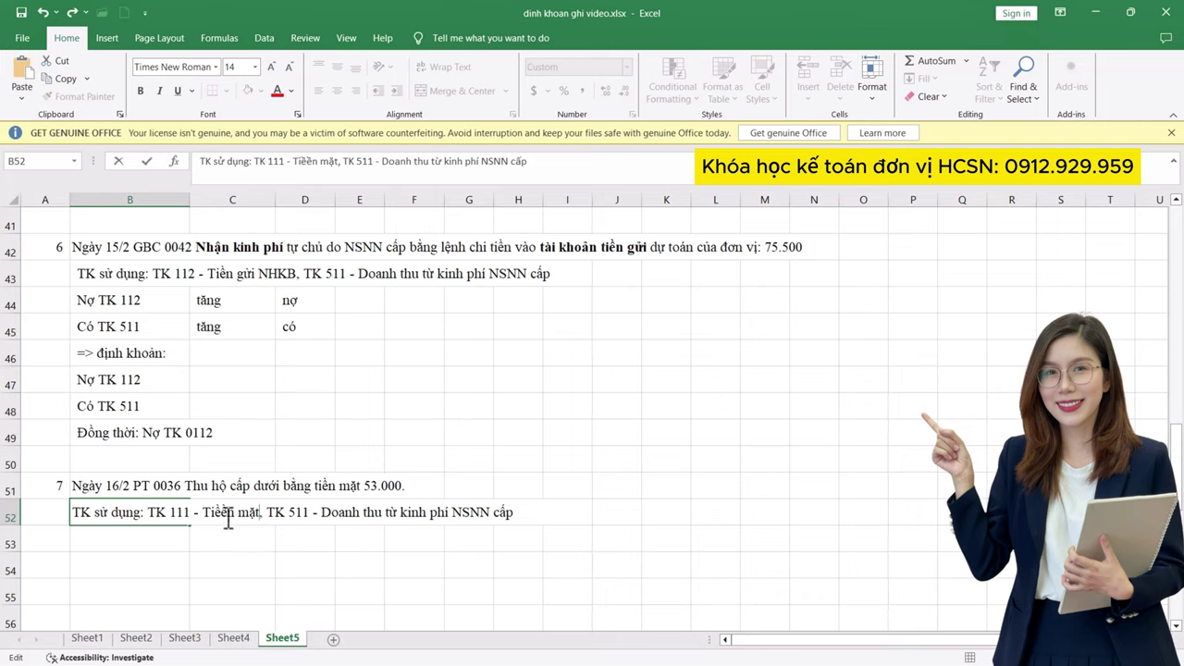
pyautogui.click(229, 513)
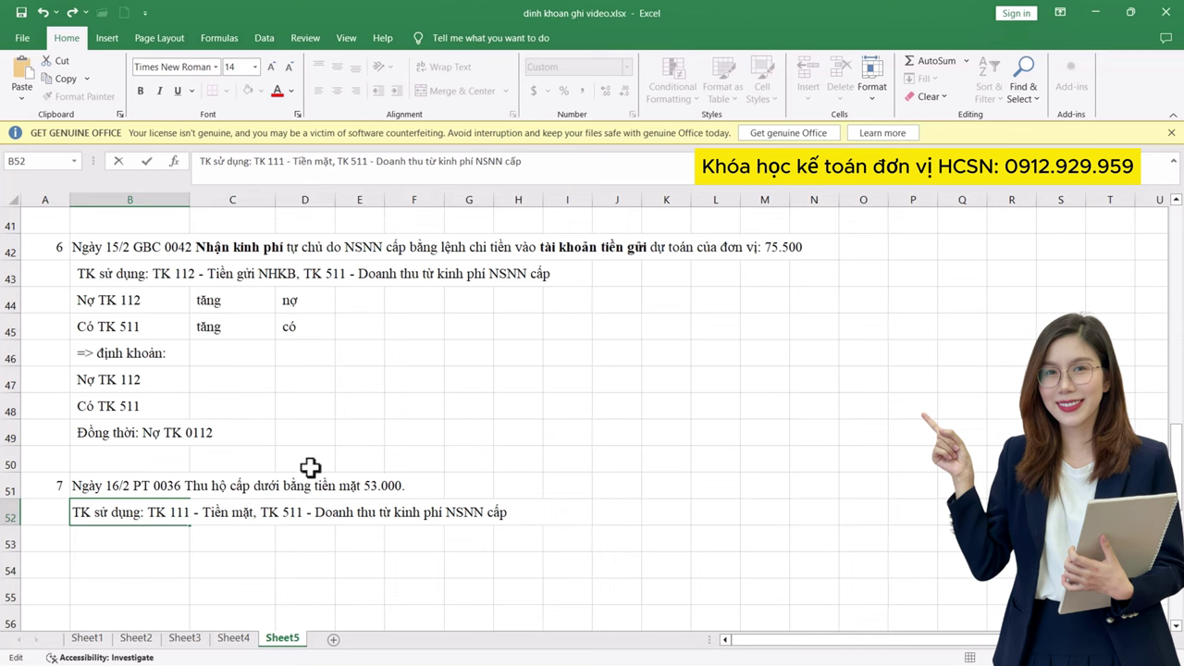
# - Copy account 336's name from the Google Docs account list and change B52's second account to "TK 336 - Phải trả nội bộ đơn vị kế toán"
pyautogui.hotkey('alt', 'Tab')
pyautogui.scroll(10, 567, 330)
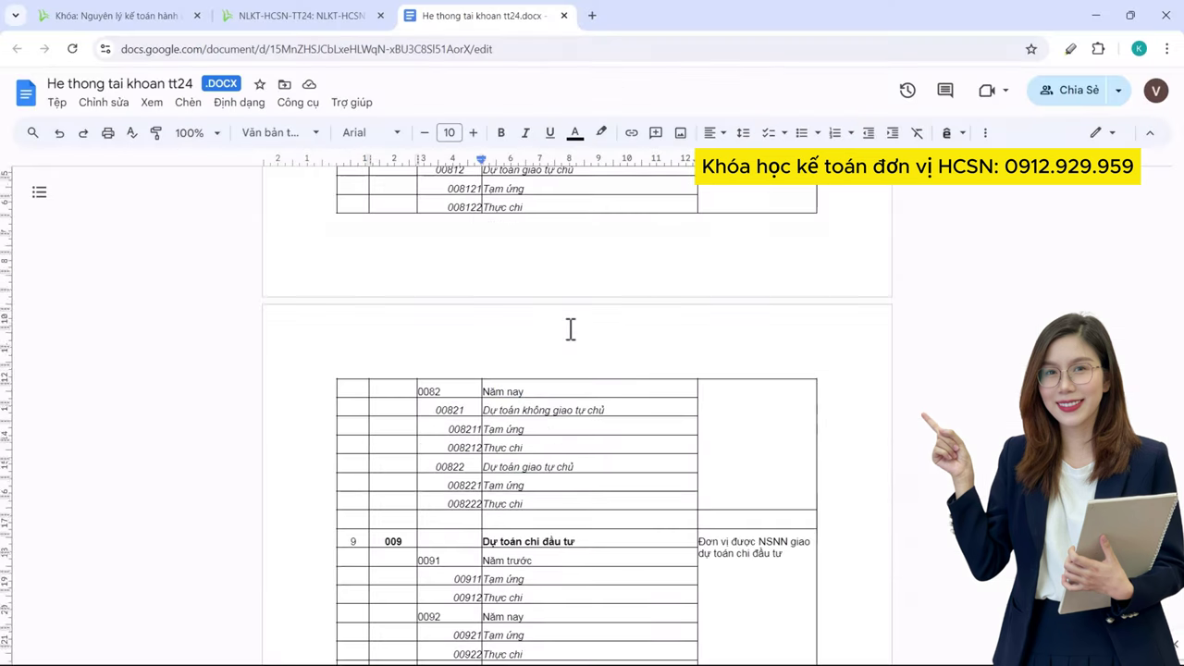
pyautogui.scroll(12, 582, 323)
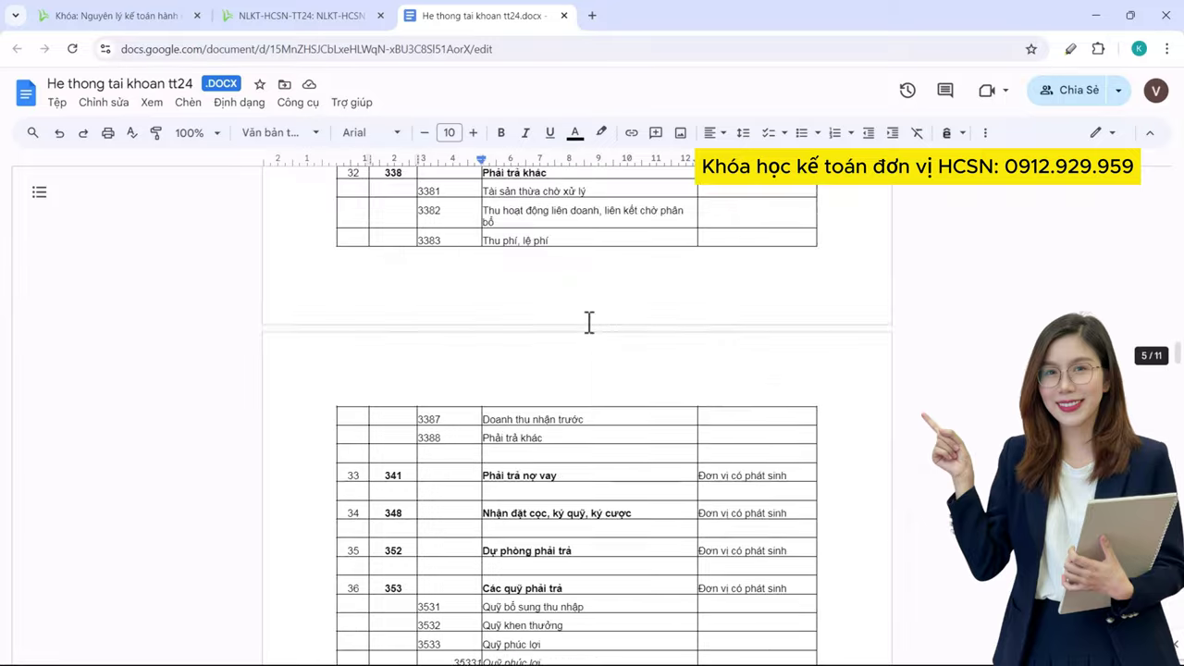
pyautogui.scroll(5, 588, 323)
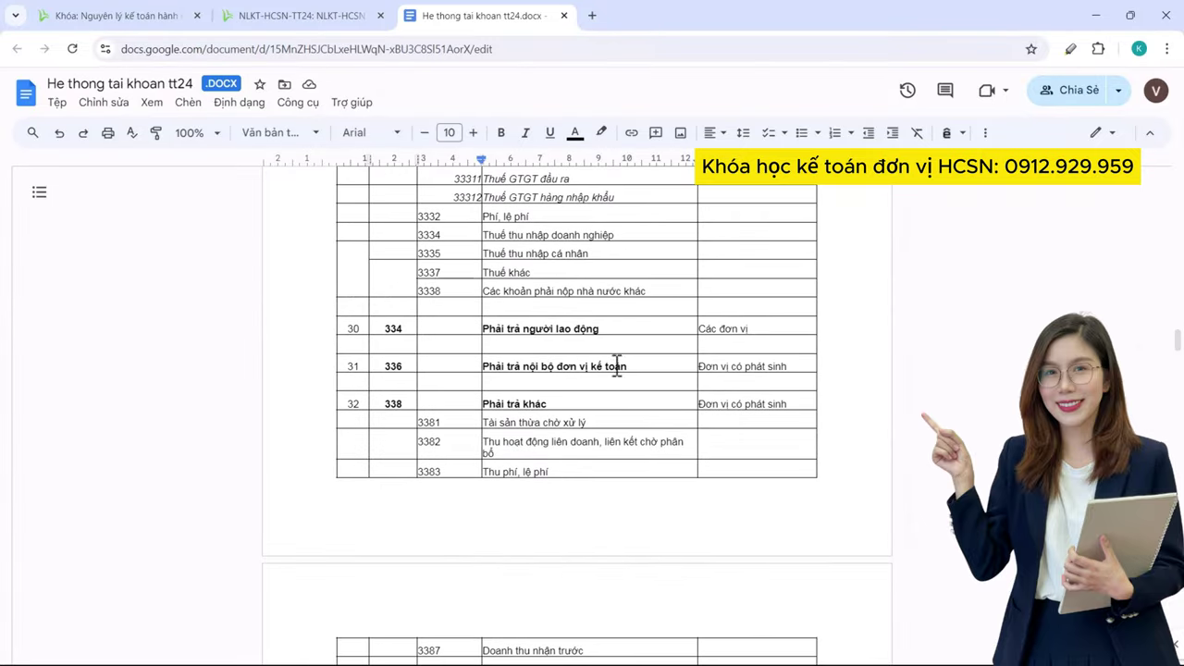
pyautogui.moveTo(634, 366); pyautogui.dragTo(483, 366)
pyautogui.hotkey('ctrl', 'c')
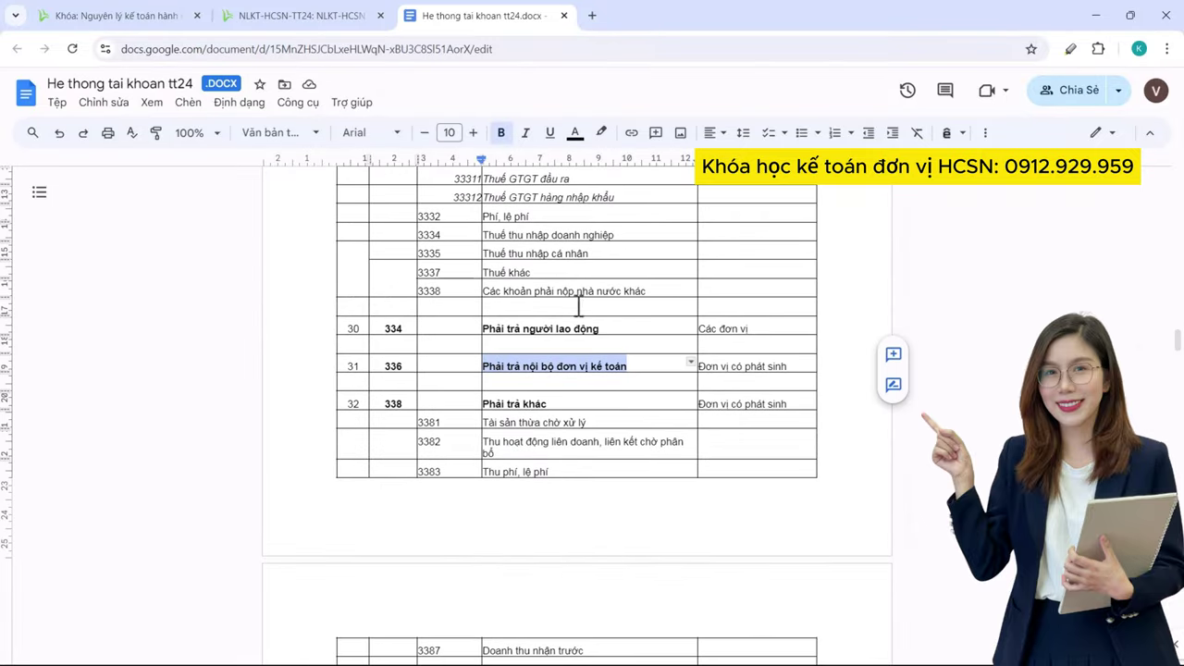
pyautogui.hotkey('alt', 'Tab')
pyautogui.hotkey('ctrl', 'v')
# - Copy the two account lines from B44:B45 to B53:B54
pyautogui.moveTo(129, 302); pyautogui.dragTo(136, 325)
pyautogui.hotkey('ctrl', 'c')
pyautogui.click(136, 543)
pyautogui.hotkey('ctrl', 'v')
# - Change B53 to "Nợ TK 111" and B54 to "Có TK 336"
pyautogui.doubleClick(136, 543)
pyautogui.press('BackSpace')
pyautogui.write('1')
pyautogui.click(251, 542)
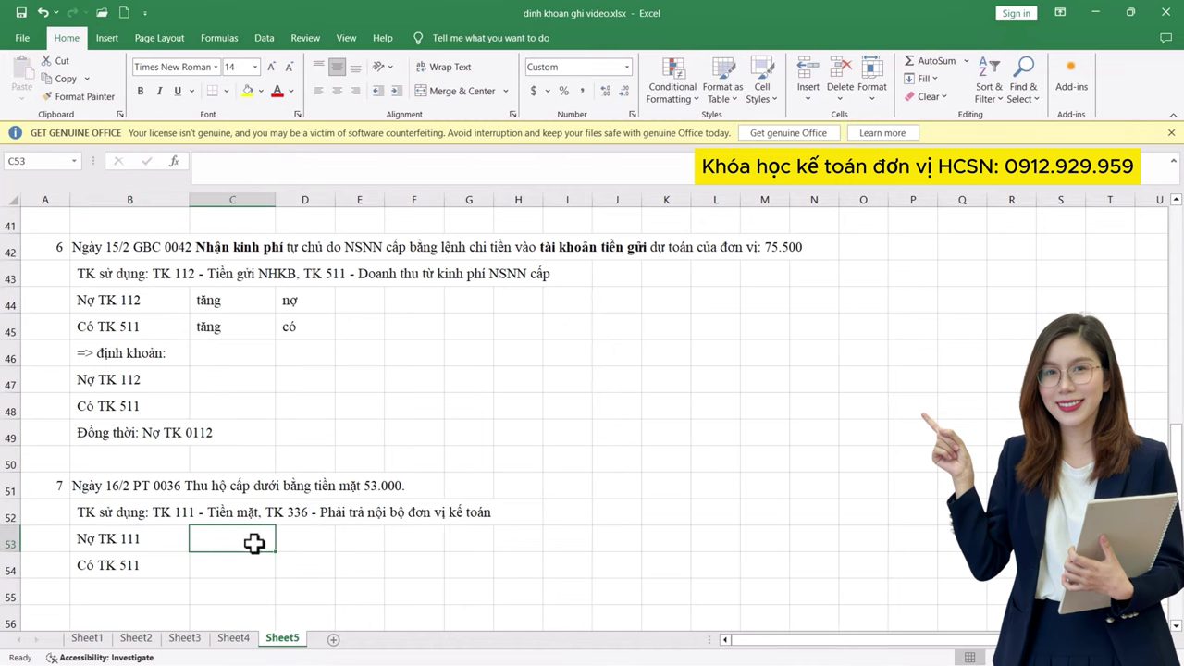
pyautogui.doubleClick(136, 564)
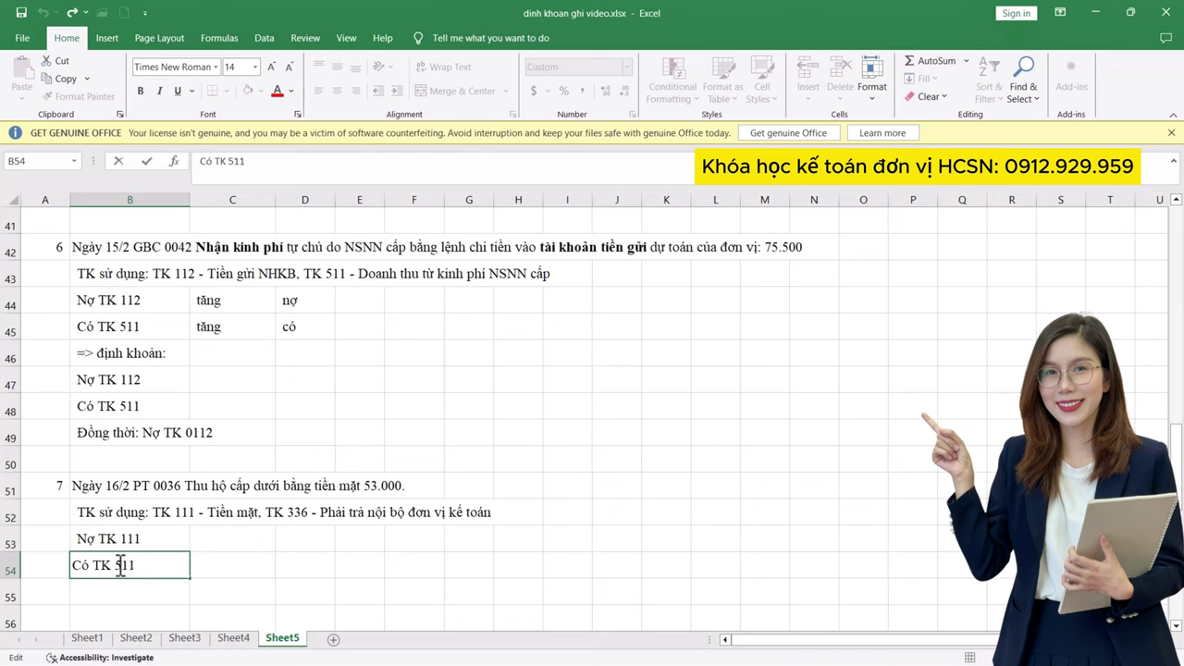
pyautogui.doubleClick(121, 564)
pyautogui.write('336')
pyautogui.press('Return')
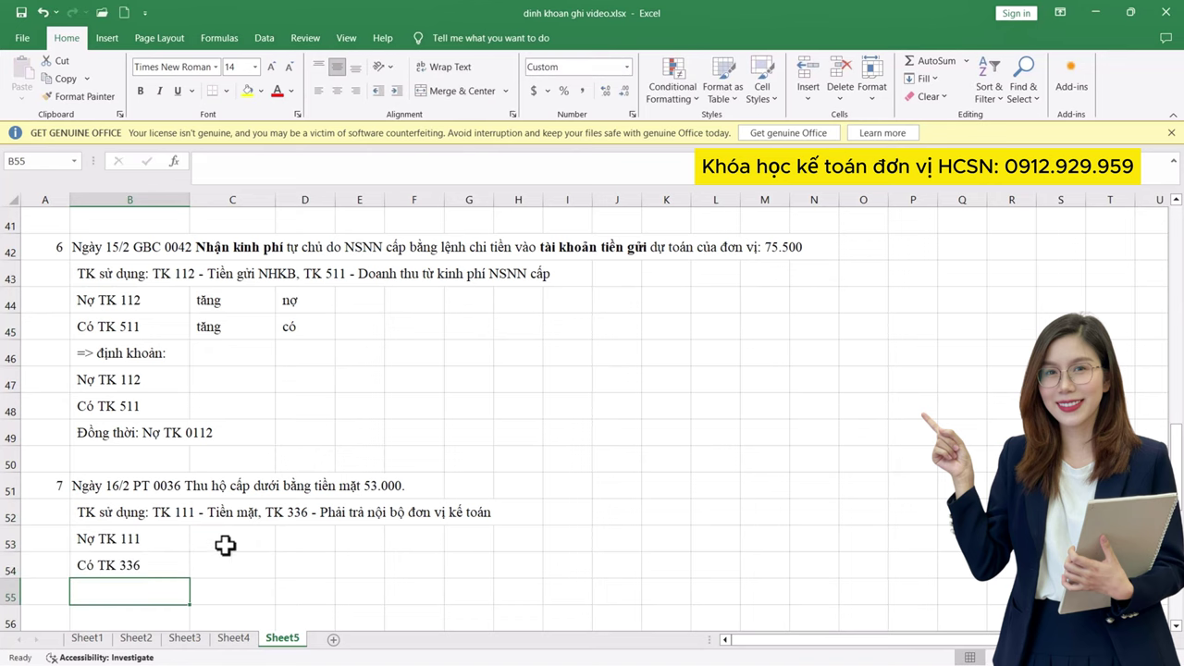
# - Enter "tăng" in C53 and C54 for both accounts of the seventh transaction
pyautogui.click(228, 544)
pyautogui.write('tăng')
pyautogui.press('Return')
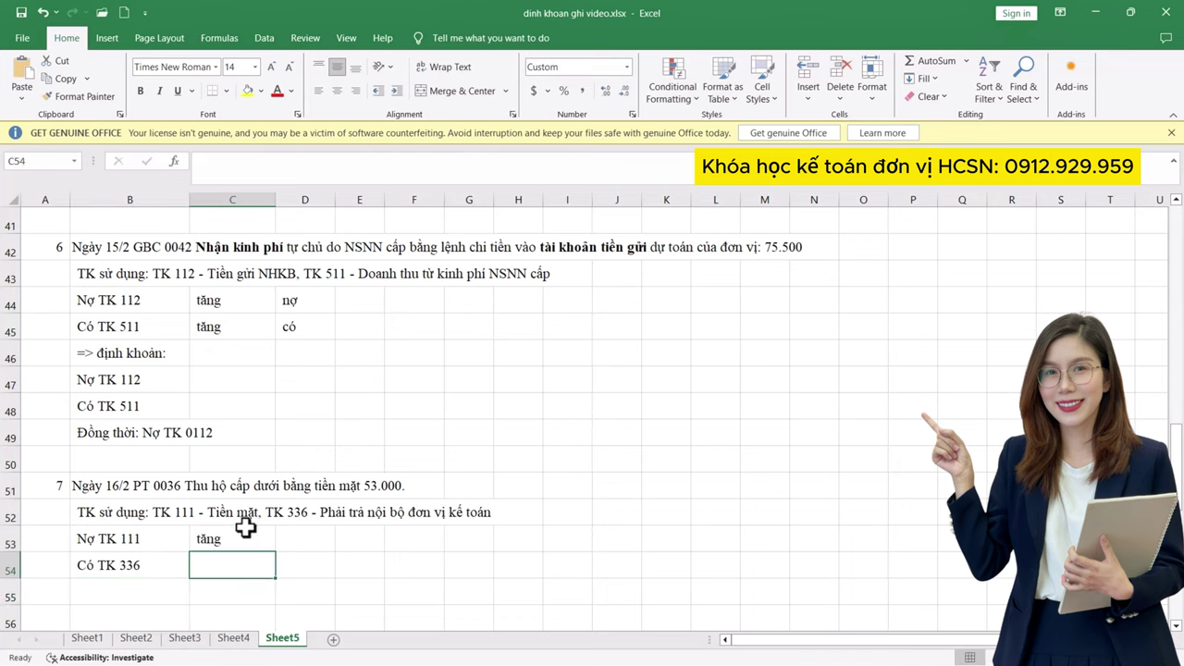
pyautogui.write('tăng')
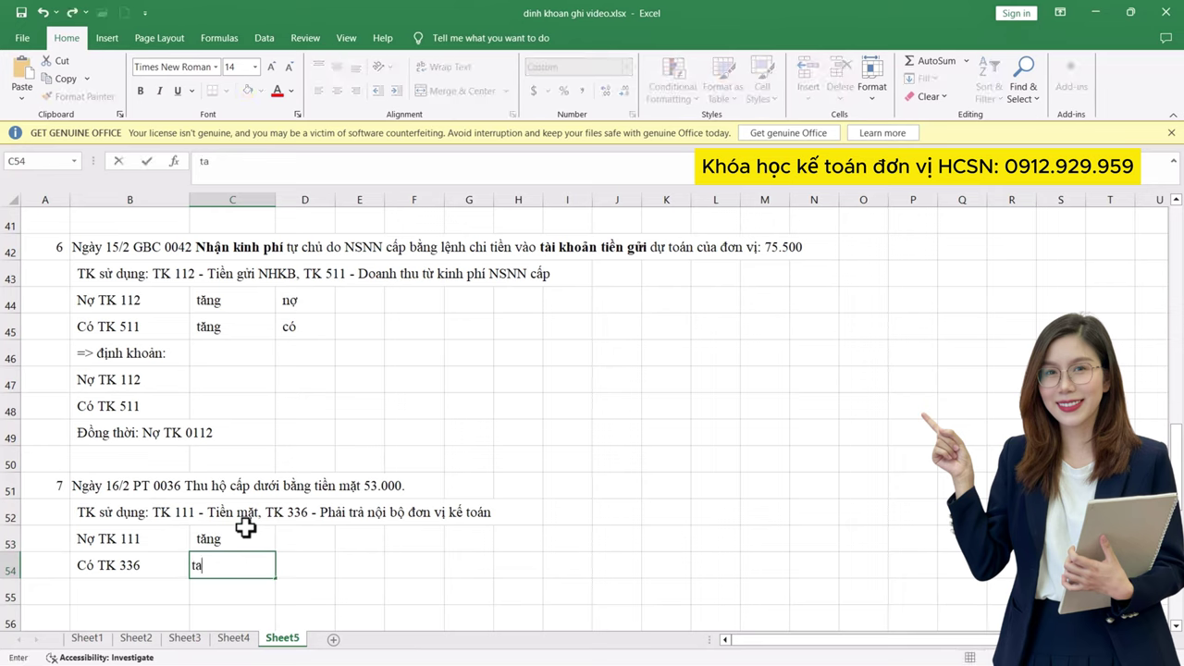
pyautogui.press('Return')
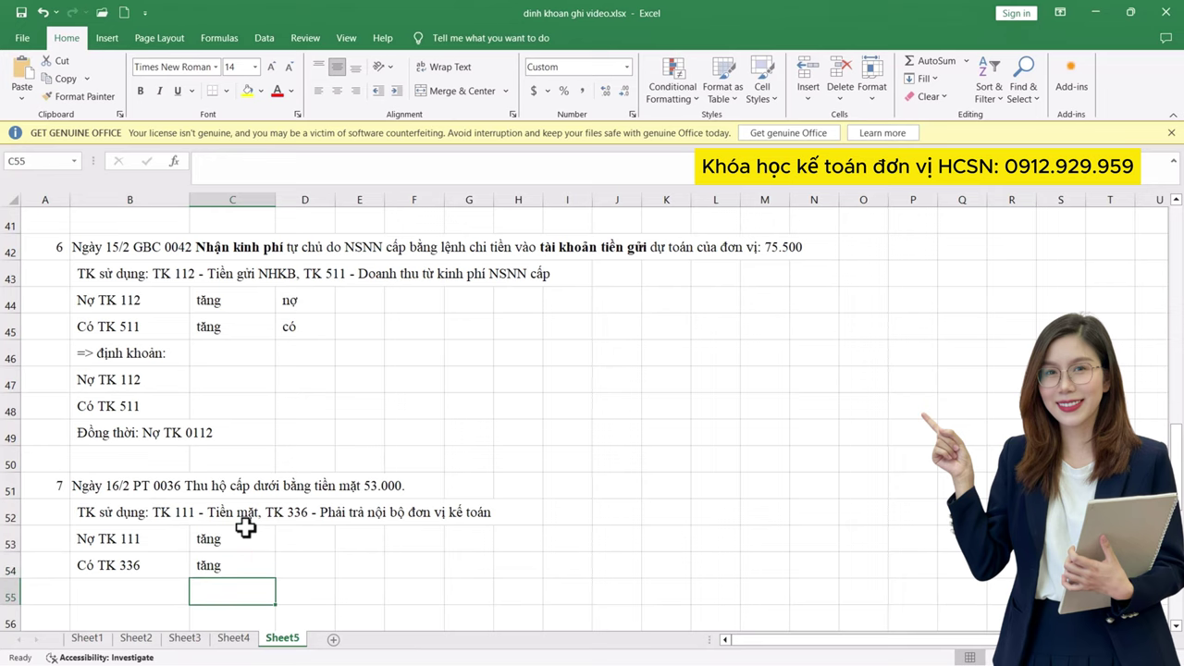
# - Enter "nợ" in D53 and "có" in D54 for the seventh transaction's accounts
pyautogui.click(305, 539)
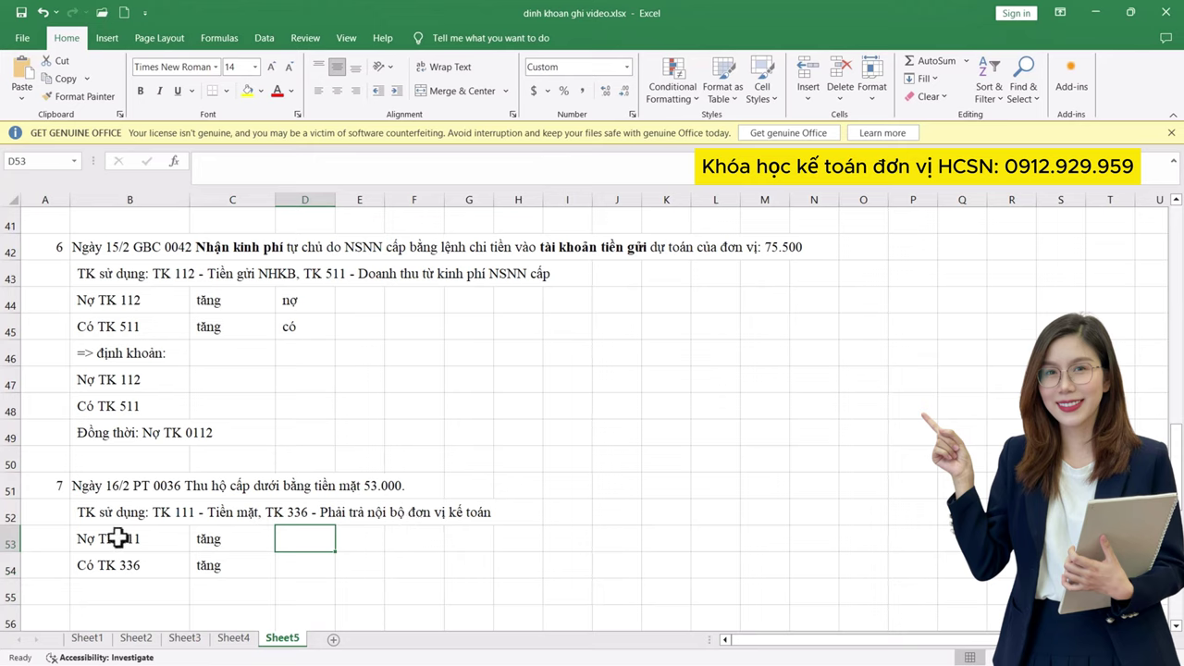
pyautogui.moveTo(117, 536); pyautogui.dragTo(300, 541)
pyautogui.click(295, 541)
pyautogui.write('nợ')
pyautogui.press('Return')
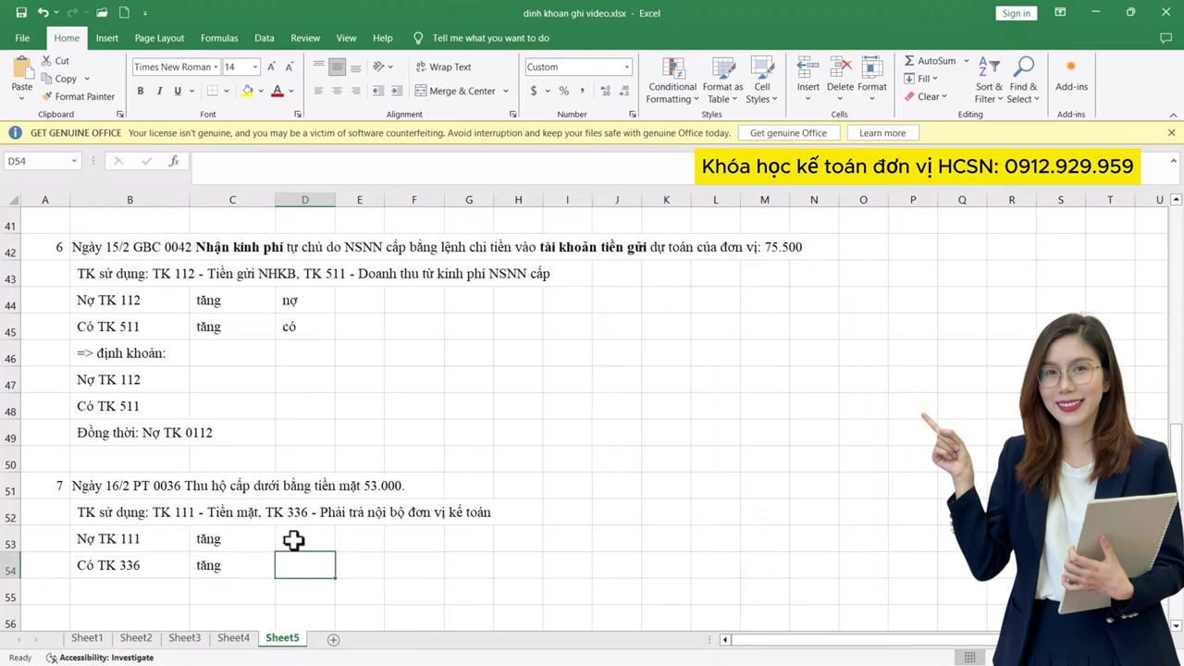
pyautogui.write('co')
pyautogui.press('Return')
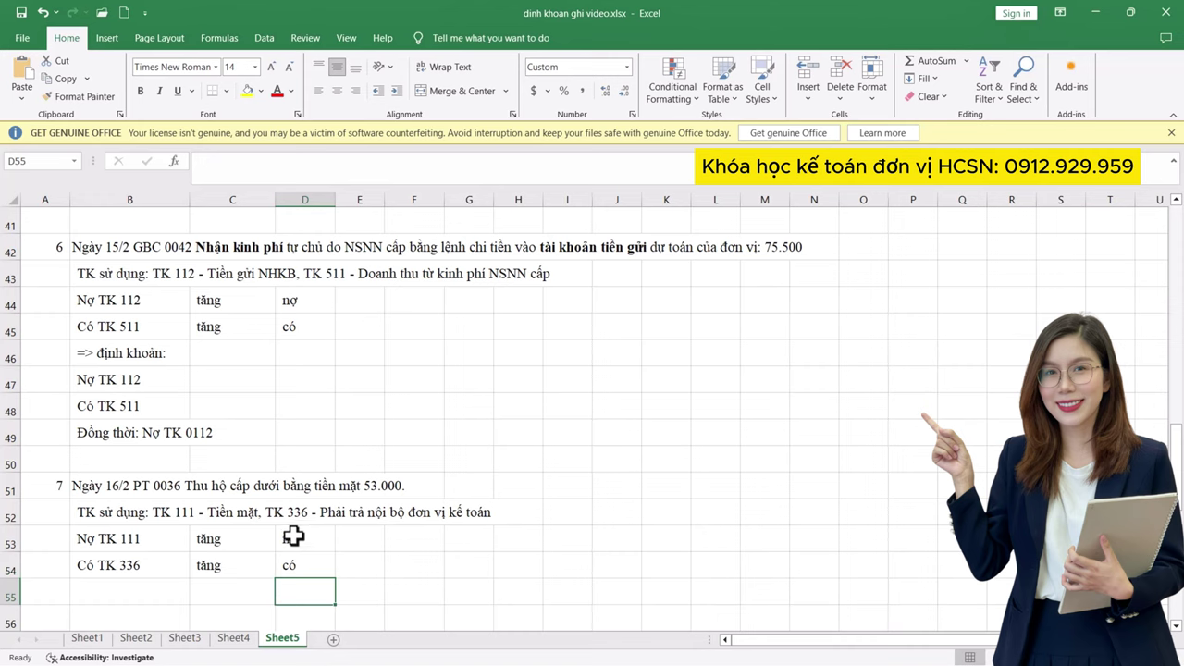
pyautogui.scroll(-2, 343, 455)
pyautogui.scroll(1, 124, 288)
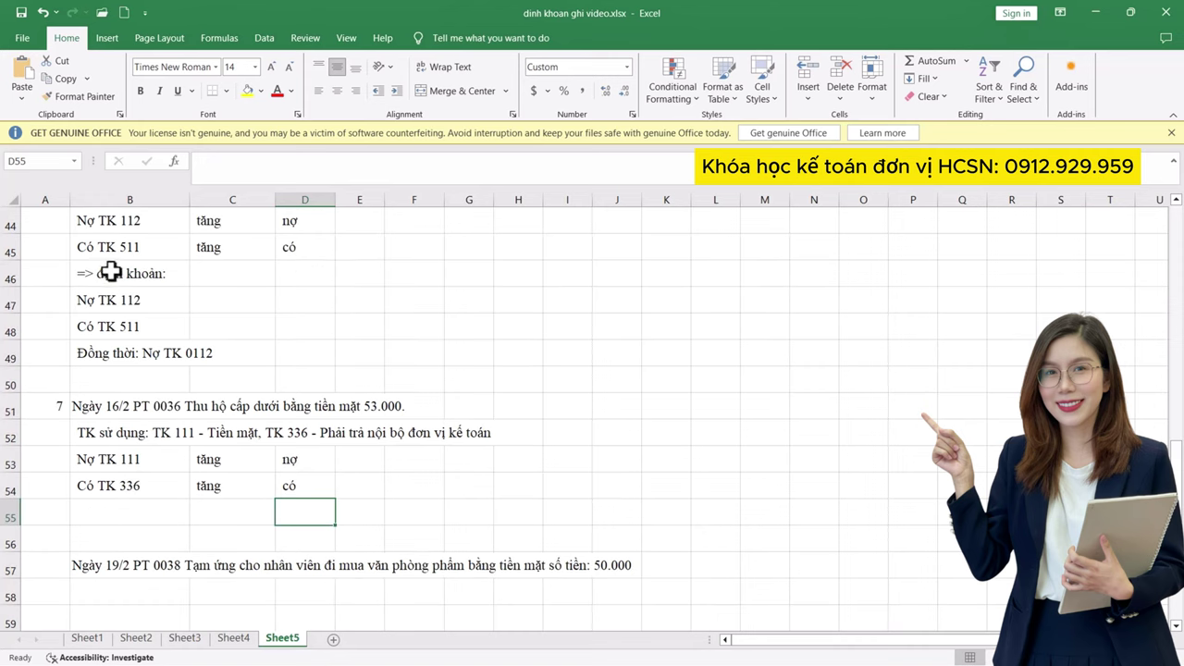
# - Copy the "=> định khoản:" heading and its two account lines from B46:B48 to B55:B57
pyautogui.moveTo(111, 275); pyautogui.dragTo(113, 319)
pyautogui.hotkey('ctrl', 'c')
pyautogui.click(116, 514)
pyautogui.hotkey('ctrl', 'v')
# - Change B56 to "Nợ TK 111" and B57 to "Có TK 336" in the seventh transaction's entry
pyautogui.scroll(-1, 130, 481)
pyautogui.click(157, 454)
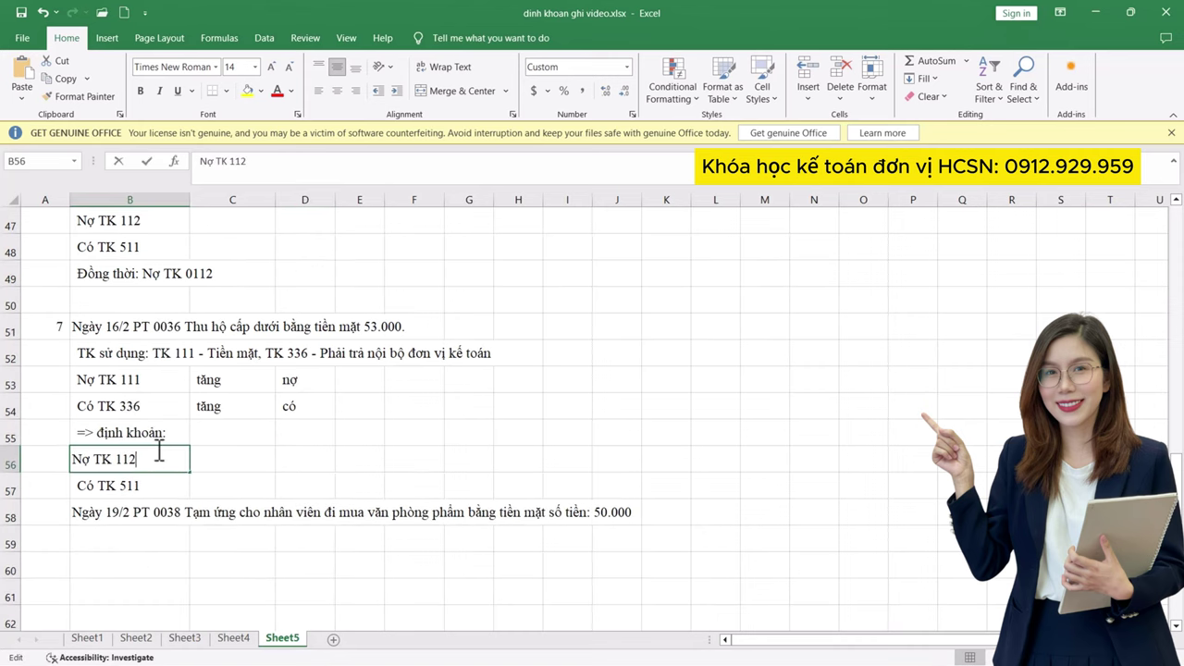
pyautogui.doubleClick(158, 454)
pyautogui.press('BackSpace')
pyautogui.write('1')
pyautogui.doubleClick(159, 483)
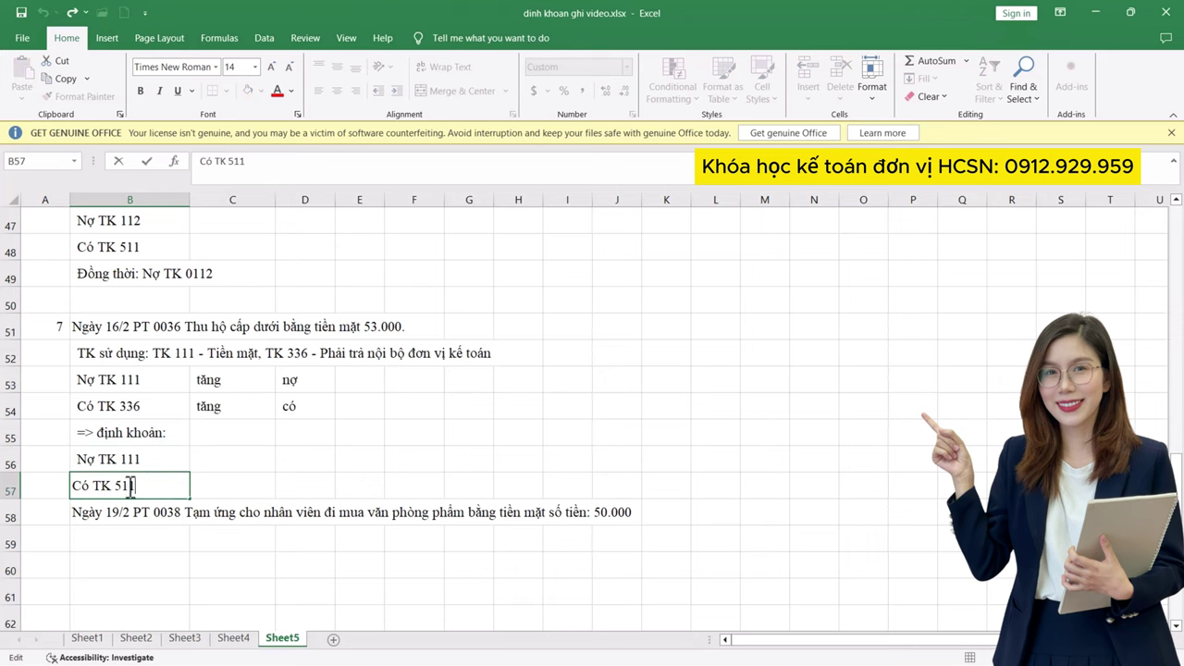
pyautogui.moveTo(113, 484); pyautogui.dragTo(175, 485)
pyautogui.write('336')
# - Enter the amount 53000 in F56 and F57 for both lines of the seventh entry
pyautogui.press('Tab')
pyautogui.click(420, 462)
pyautogui.write('53000')
pyautogui.press('Return')
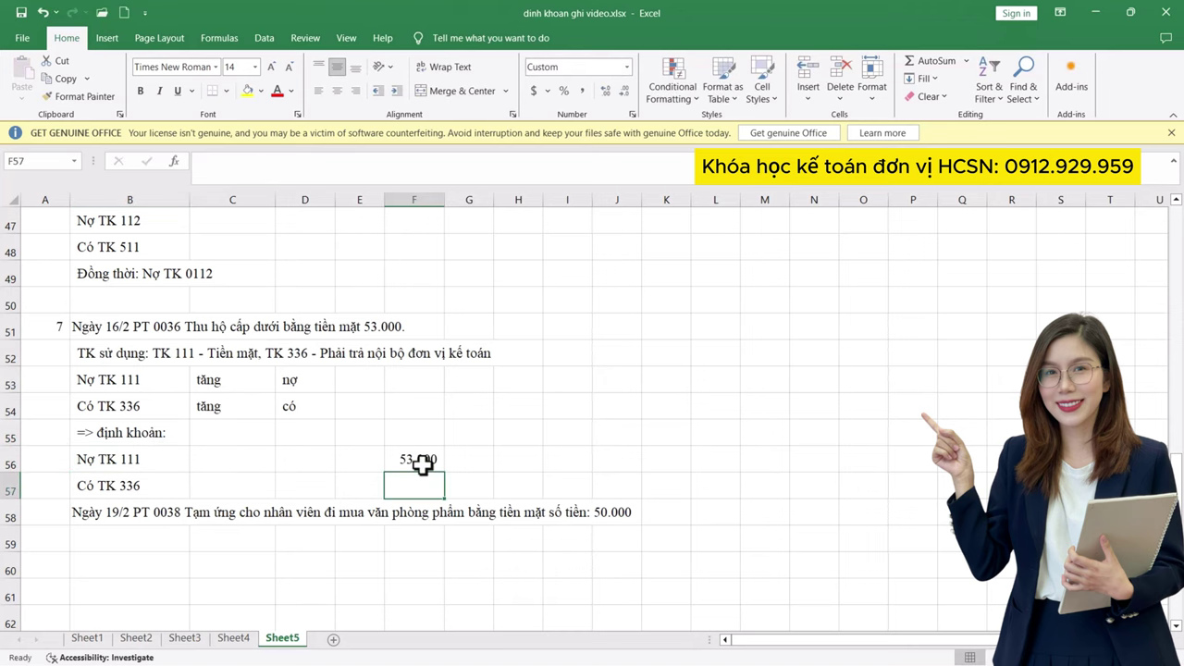
pyautogui.write('53000')
pyautogui.press('Return')
# - Insert a blank row above the 19/2 transaction and number that transaction 8 in A59
pyautogui.hotkey('ctrl', 'shift', '=')
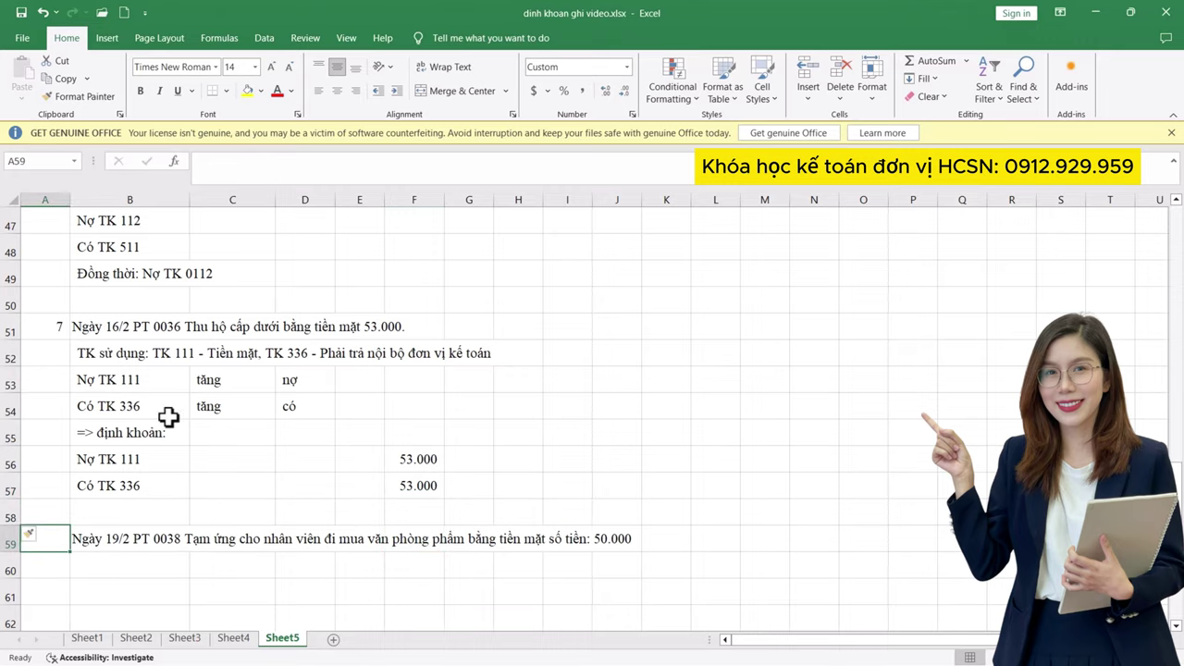
pyautogui.scroll(-1, 167, 416)
pyautogui.press('Down')
pyautogui.press('Home')
pyautogui.write('8')
pyautogui.press('Tab')
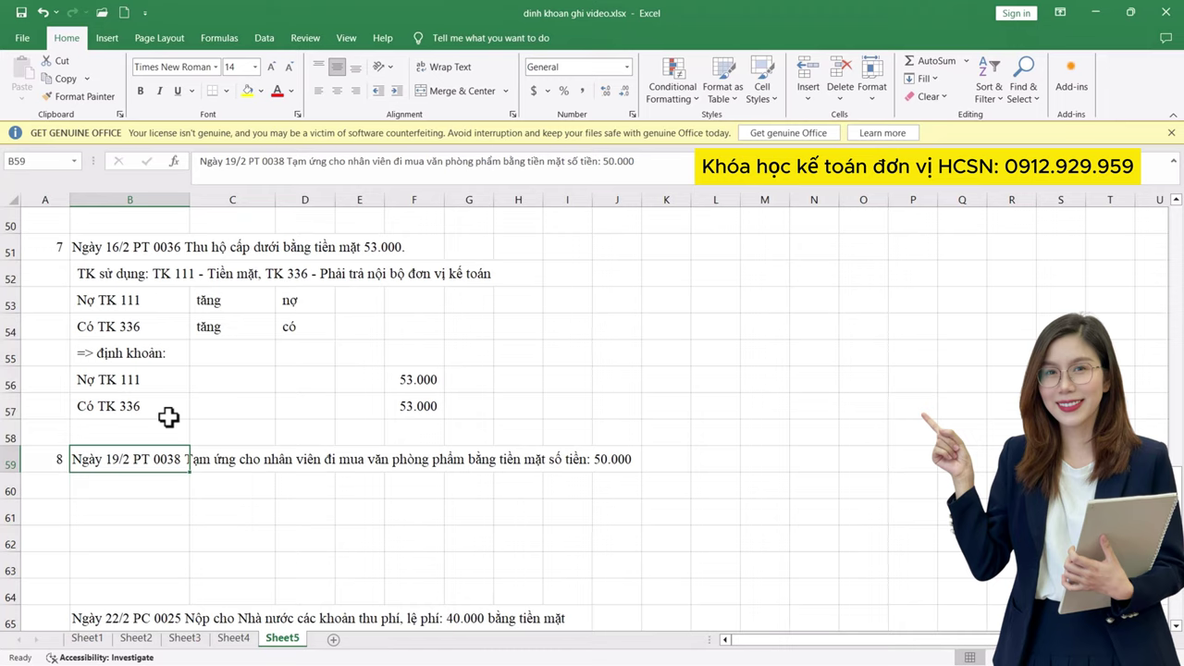
# - Bold the phrases "Tạm ứng" and "bằng tiền mặt" in the eighth transaction's description in B59
pyautogui.doubleClick(118, 457)
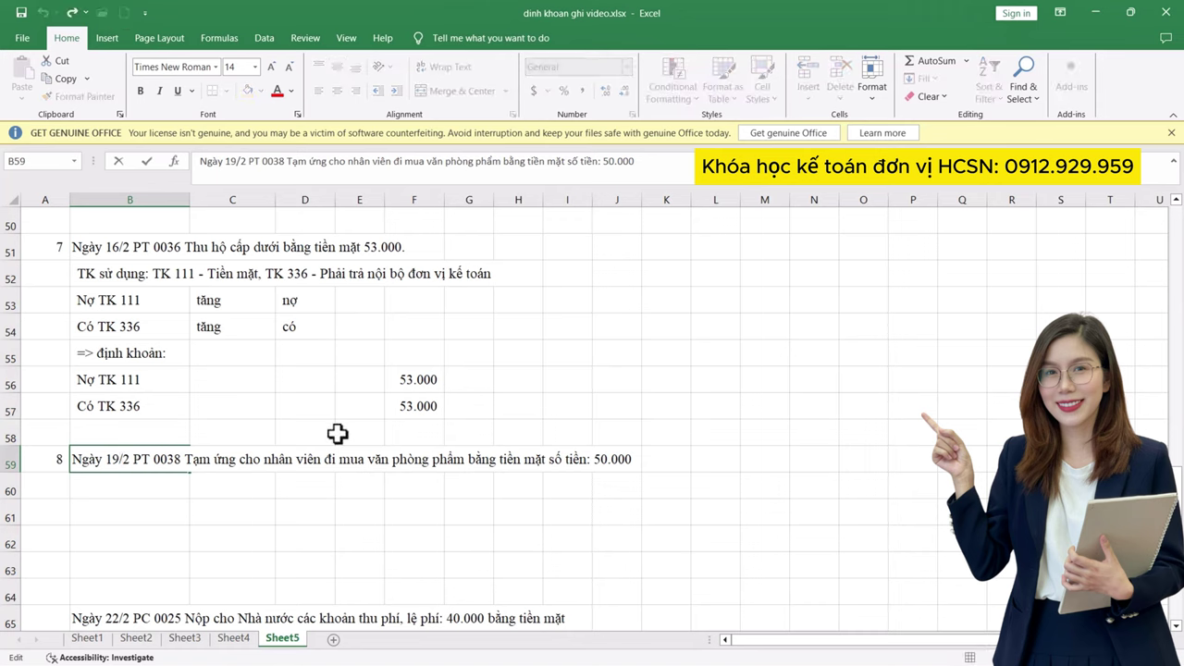
pyautogui.moveTo(186, 459); pyautogui.dragTo(240, 459)
pyautogui.hotkey('ctrl', 'b')
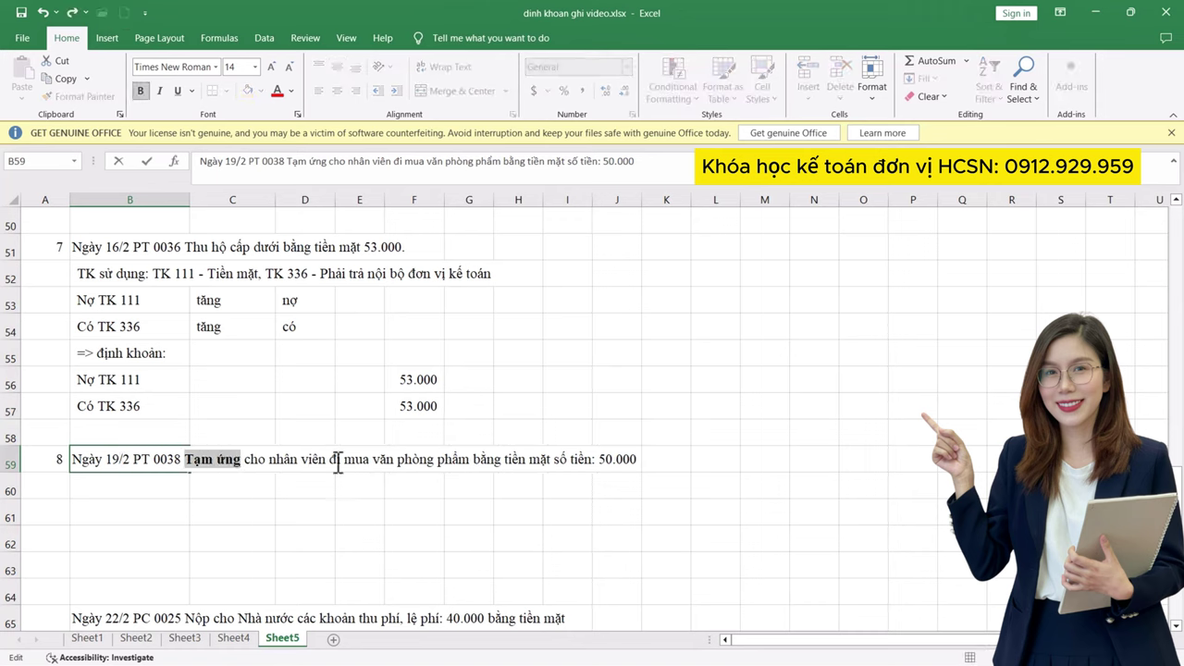
pyautogui.moveTo(473, 458); pyautogui.dragTo(550, 460)
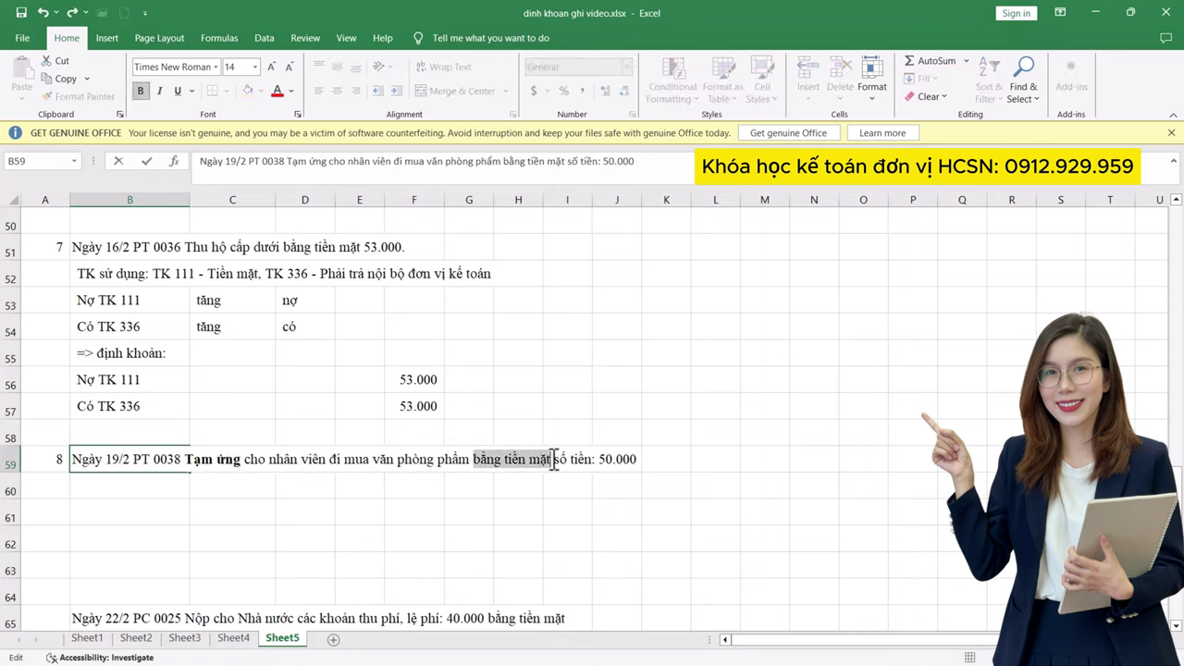
pyautogui.hotkey('ctrl', 'b')
pyautogui.press('Return')
# - Copy the accounts-used line from B52 to B60 and replace its second account with "141 - Tạm ứng"
pyautogui.hotkey('ctrl', 'v')
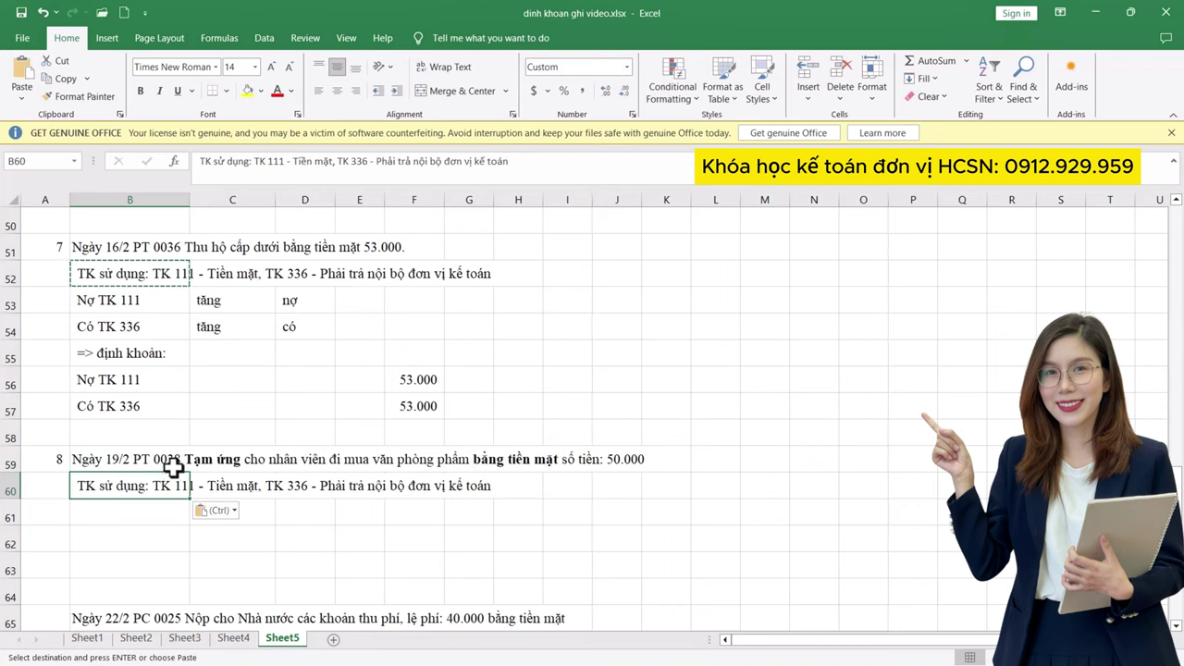
pyautogui.doubleClick(165, 484)
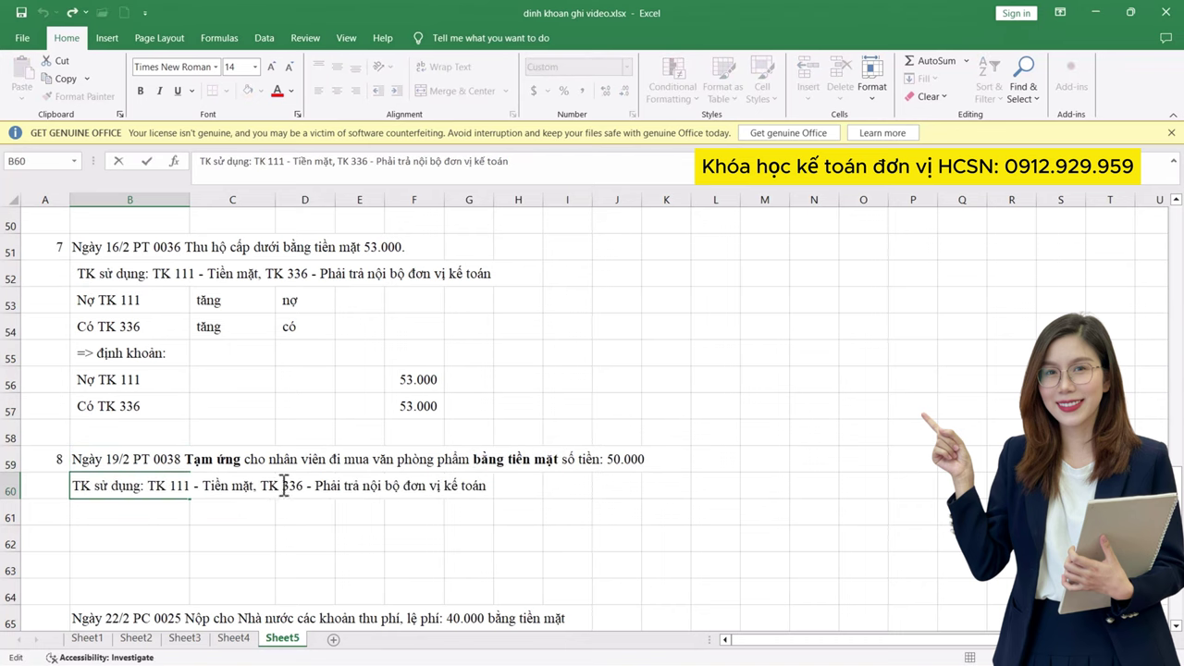
pyautogui.moveTo(283, 487); pyautogui.dragTo(552, 499)
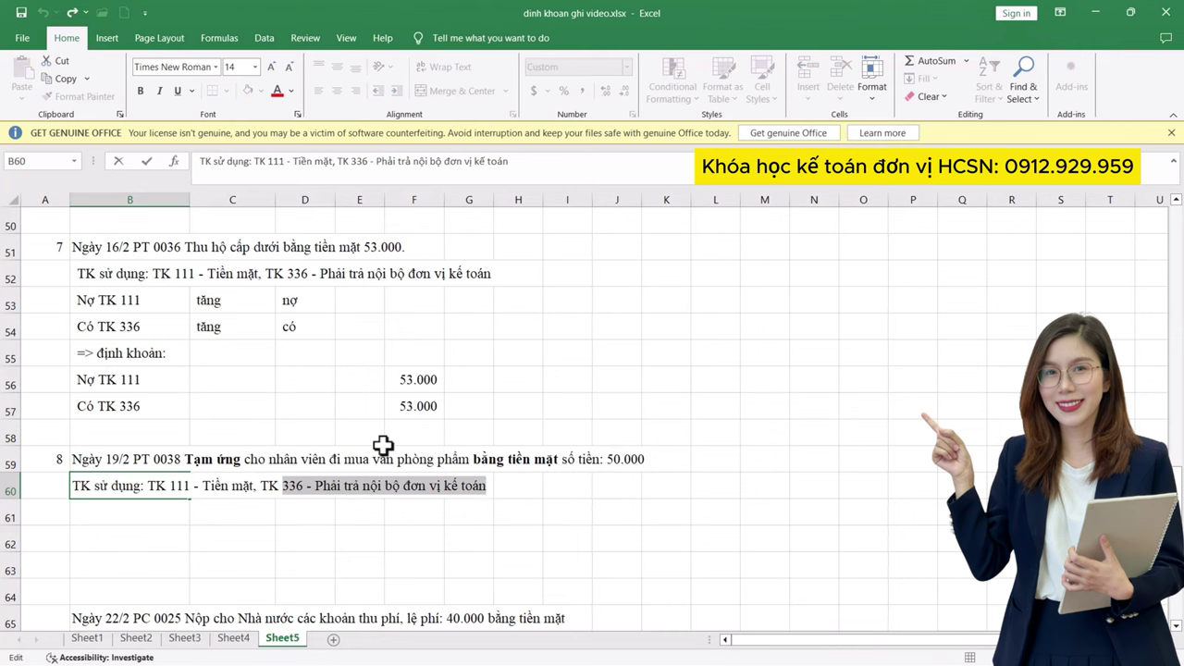
pyautogui.write('141 - Tam')
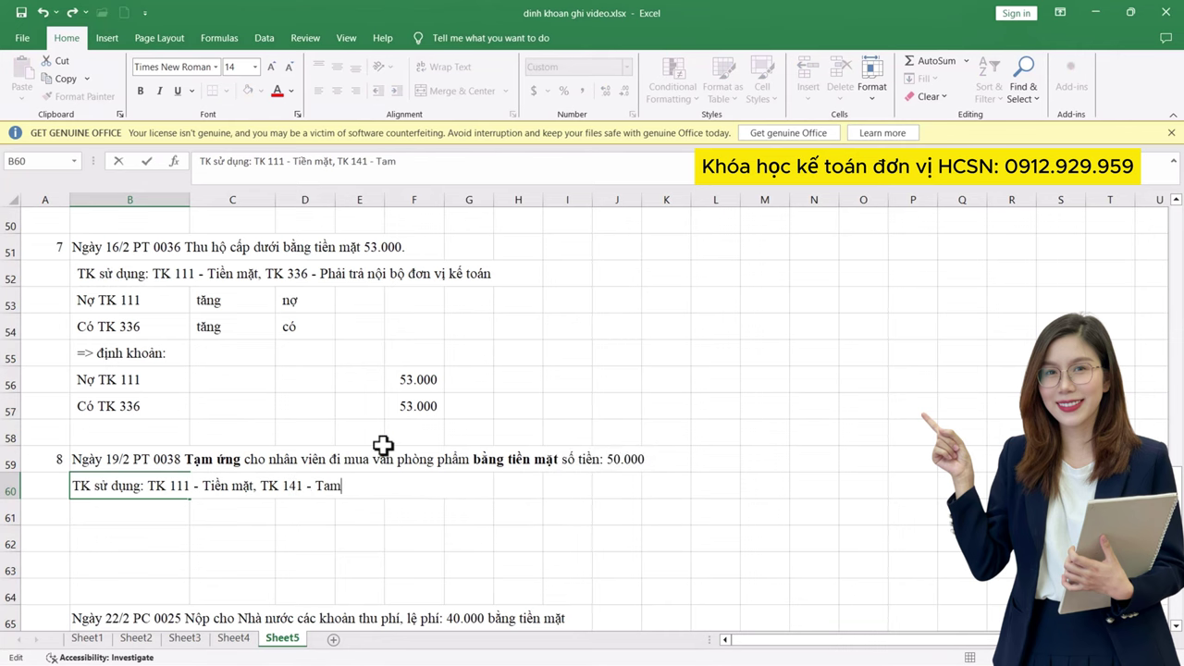
# - Switch to the chart of accounts in Google Docs, check account 141 Tạm ứng and its sub-accounts, and return to Excel
pyautogui.hotkey('alt', 'Tab')
pyautogui.scroll(15, 779, 278)
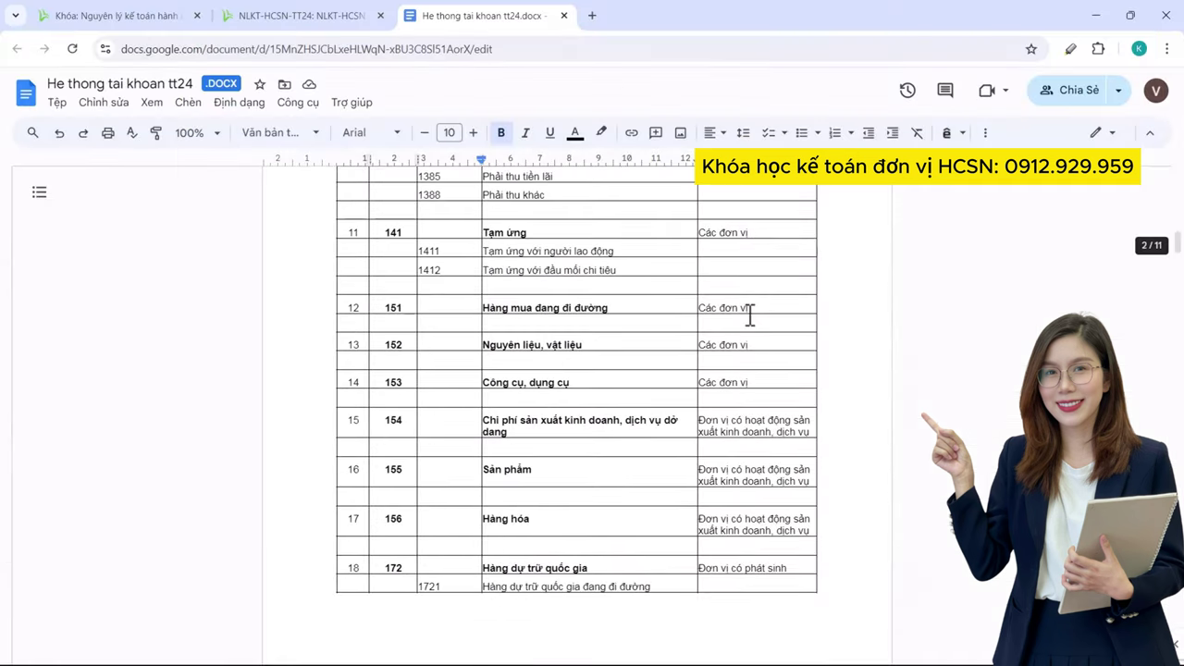
pyautogui.tripleClick(514, 232)
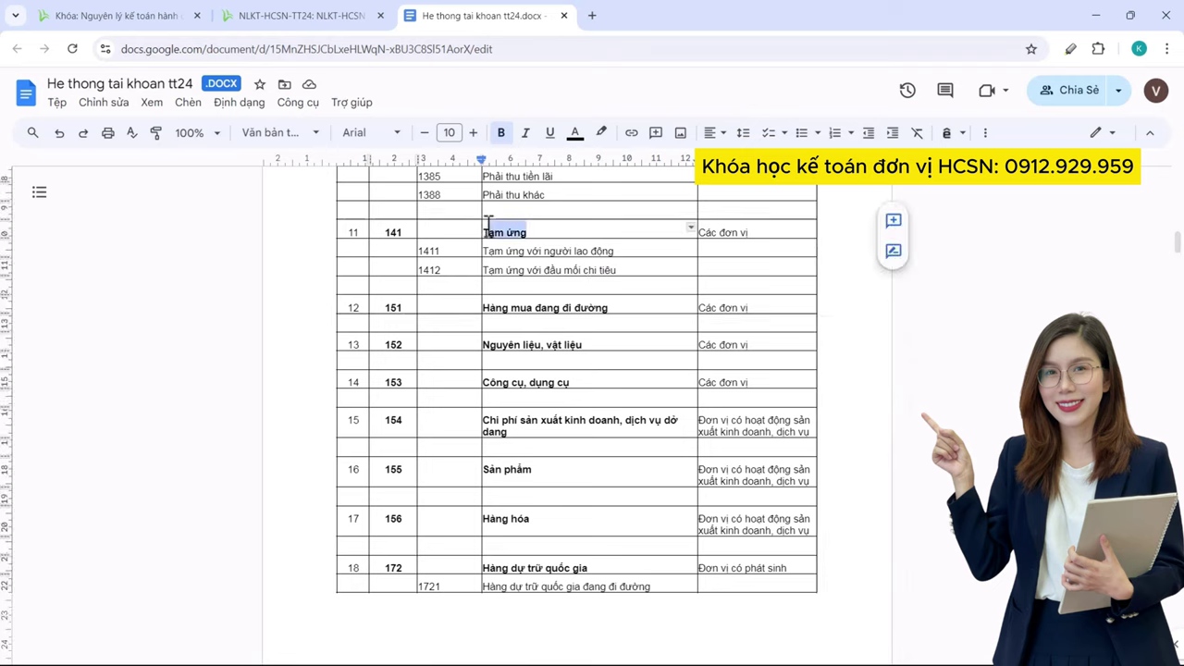
pyautogui.click(543, 270)
pyautogui.click(455, 250)
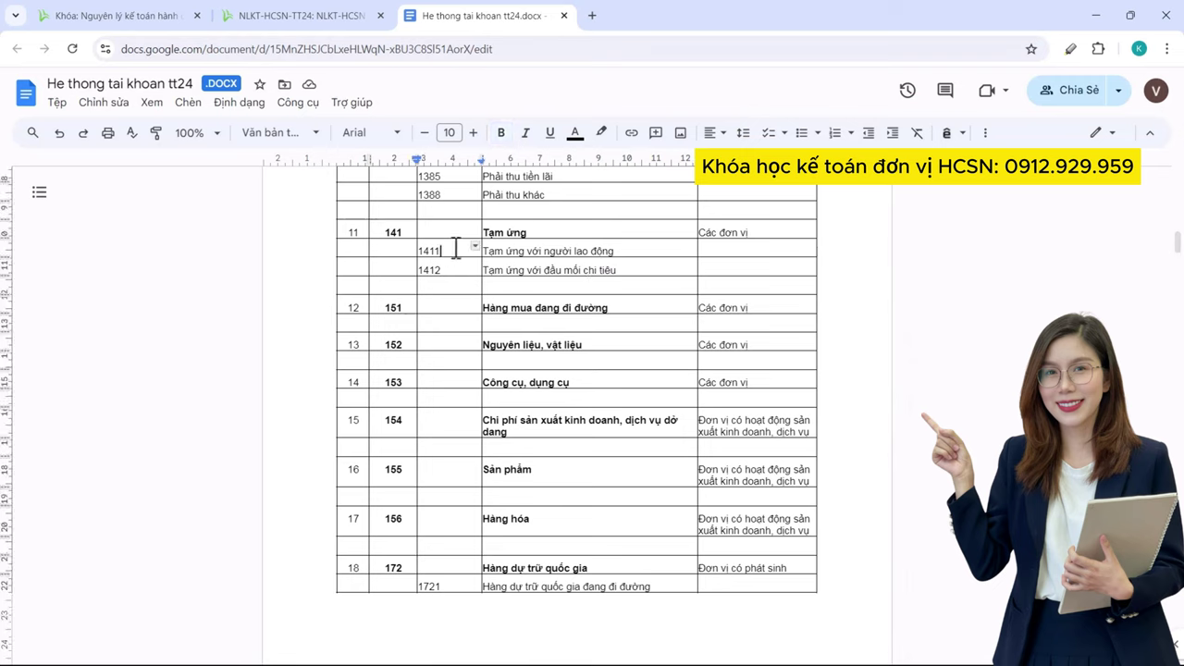
pyautogui.hotkey('alt', 'Tab')
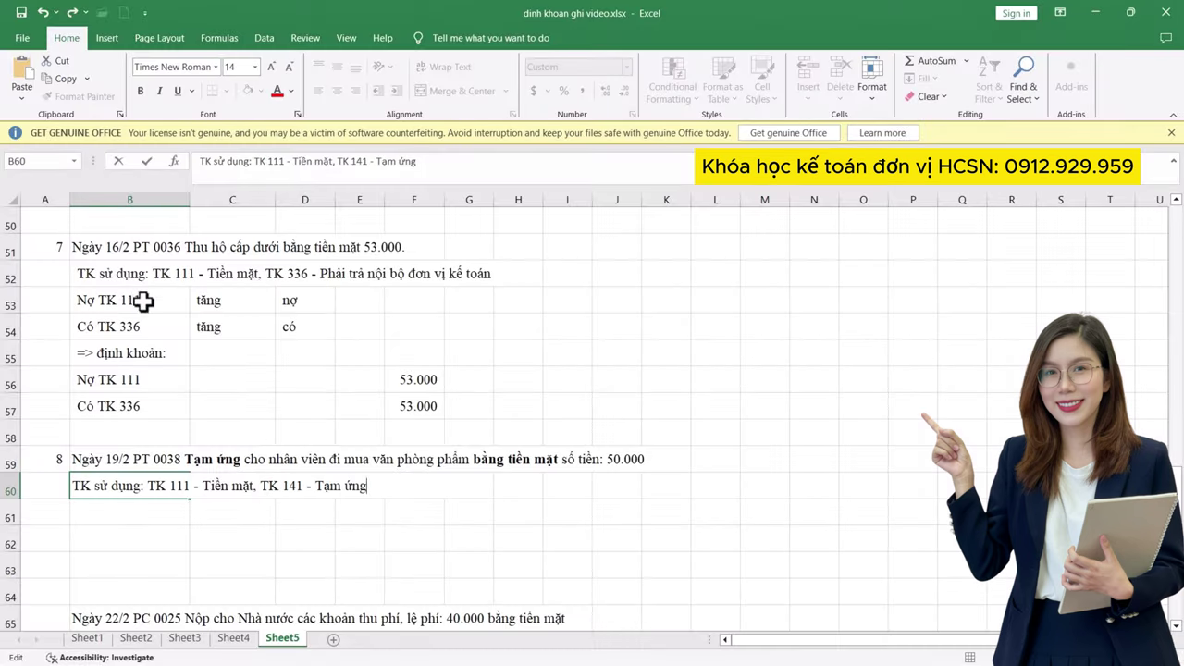
# - Copy the two account lines from B53:B54 to B61:B62 for the eighth transaction
pyautogui.moveTo(145, 299); pyautogui.dragTo(138, 326)
pyautogui.hotkey('ctrl', 'c')
pyautogui.click(129, 438)
pyautogui.click(137, 511)
pyautogui.hotkey('ctrl', 'v')
# - Insert a blank row at row 64 to make room above the 22/2 transaction
pyautogui.scroll(-2, 162, 460)
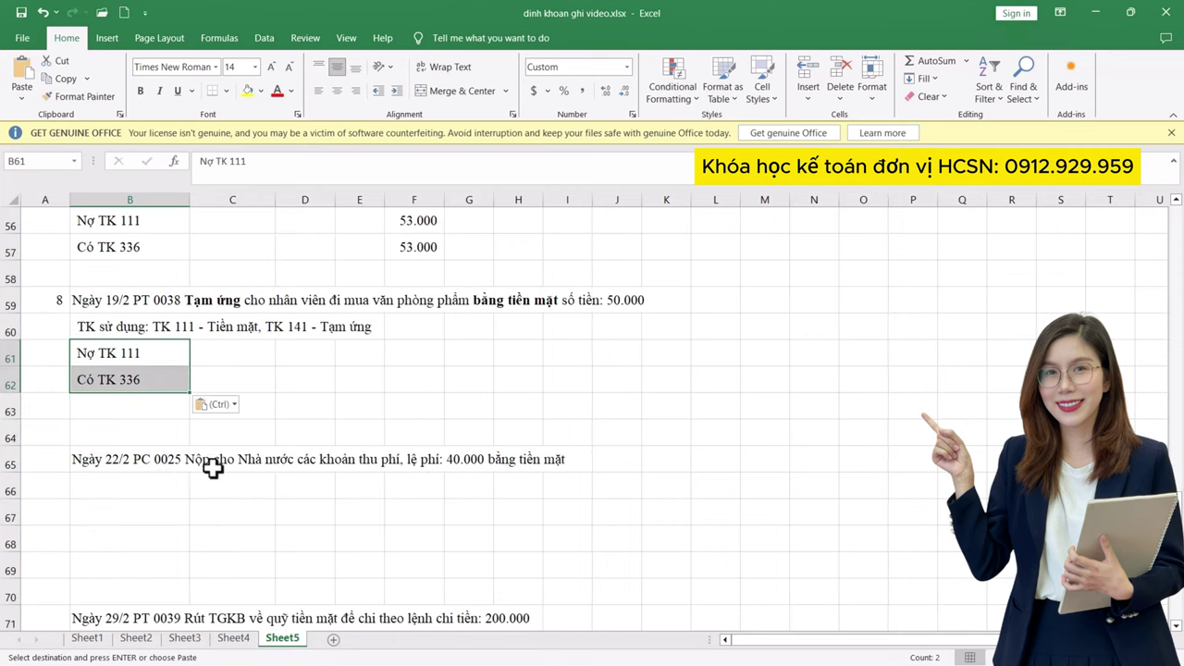
pyautogui.click(9, 436)
pyautogui.rightClick(10, 437)
pyautogui.click(42, 313)
# - Change the second account line in B62 to "Có TK 141"
pyautogui.doubleClick(119, 379)
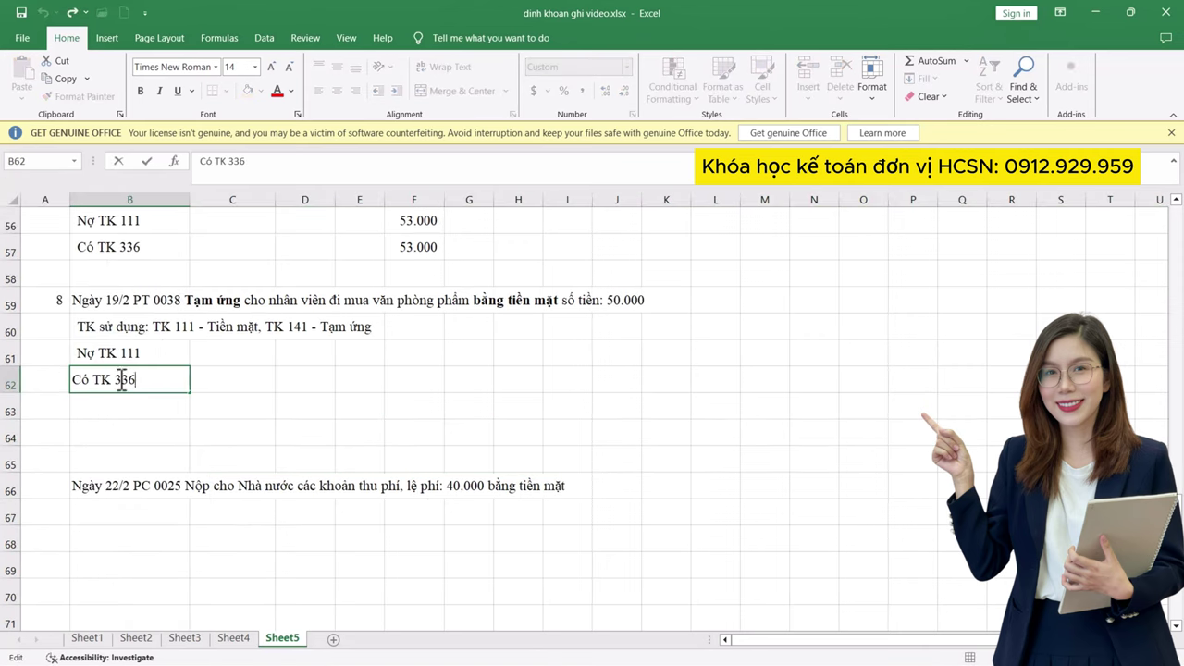
pyautogui.moveTo(119, 379); pyautogui.dragTo(169, 377)
pyautogui.press('BackSpace')
pyautogui.write('141')
# - Enter "giảm" in C61 and "tăng" in C62 for the eighth transaction's accounts
pyautogui.click(198, 359)
pyautogui.write('giảm')
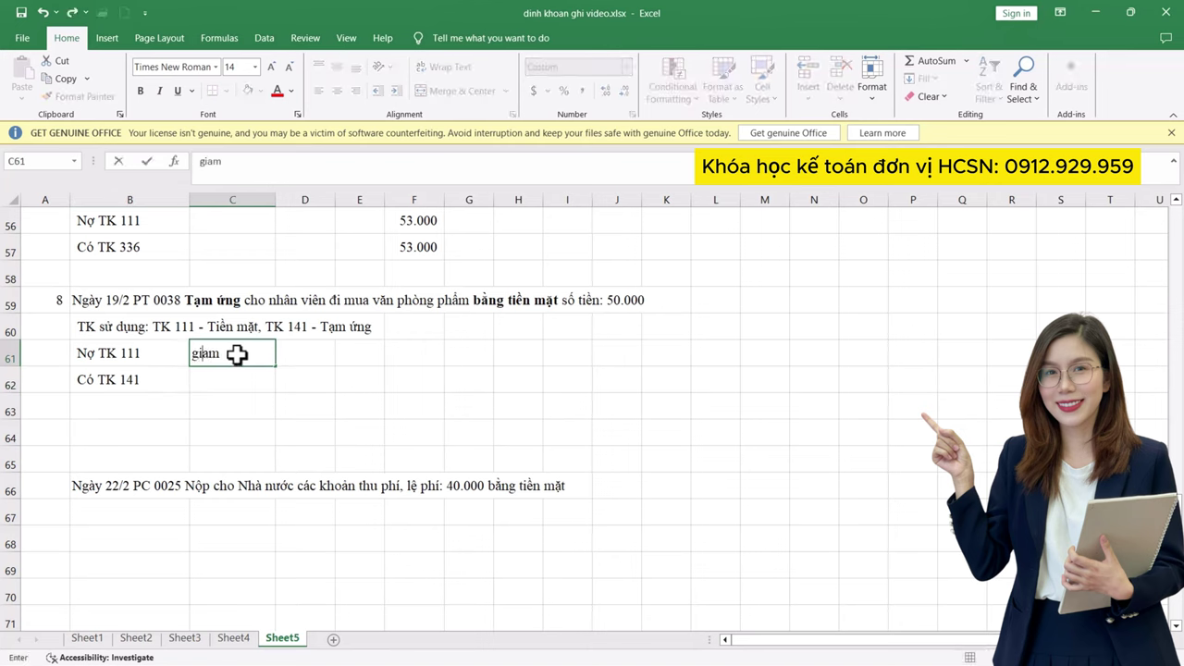
pyautogui.press('Return')
pyautogui.write('tăng')
pyautogui.press('Tab')
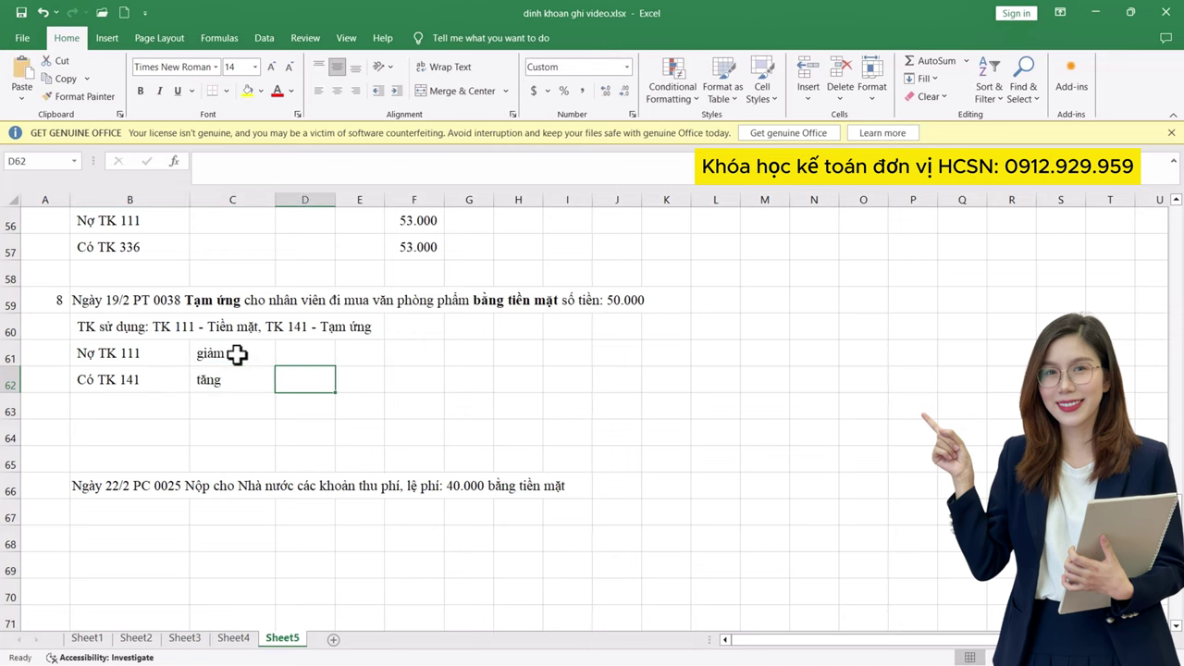
# - Enter "có" in D61 and "nợ" in D62 for the eighth transaction's accounts
pyautogui.click(291, 346)
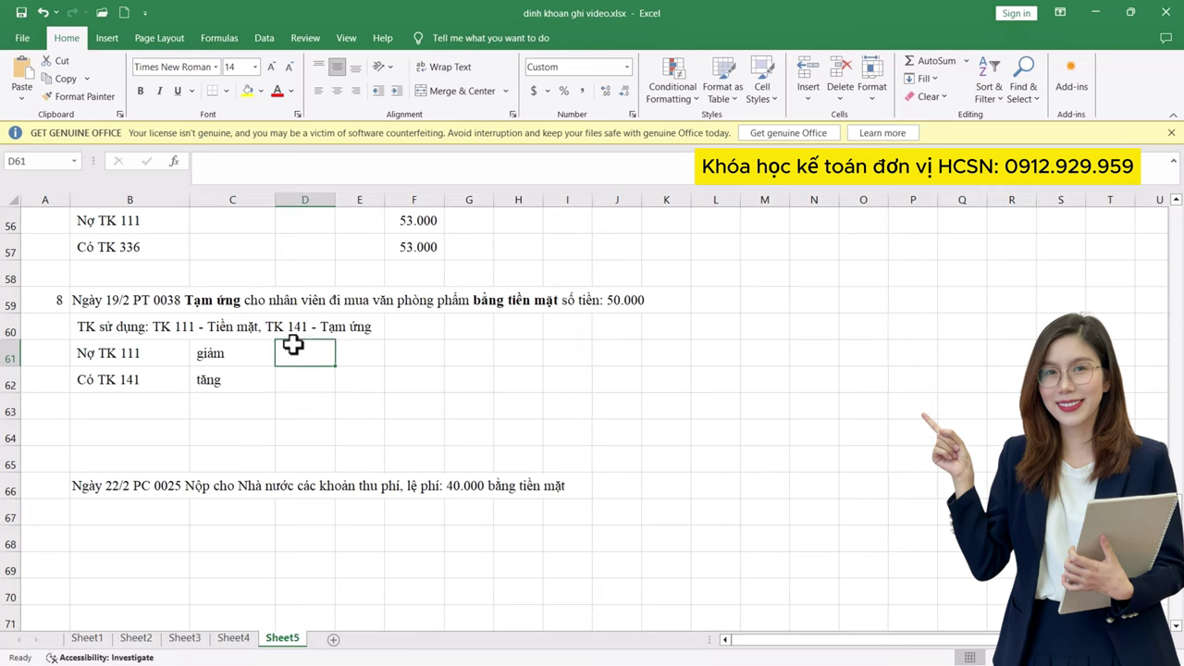
pyautogui.write('có')
pyautogui.press('Return')
pyautogui.write('nợ')
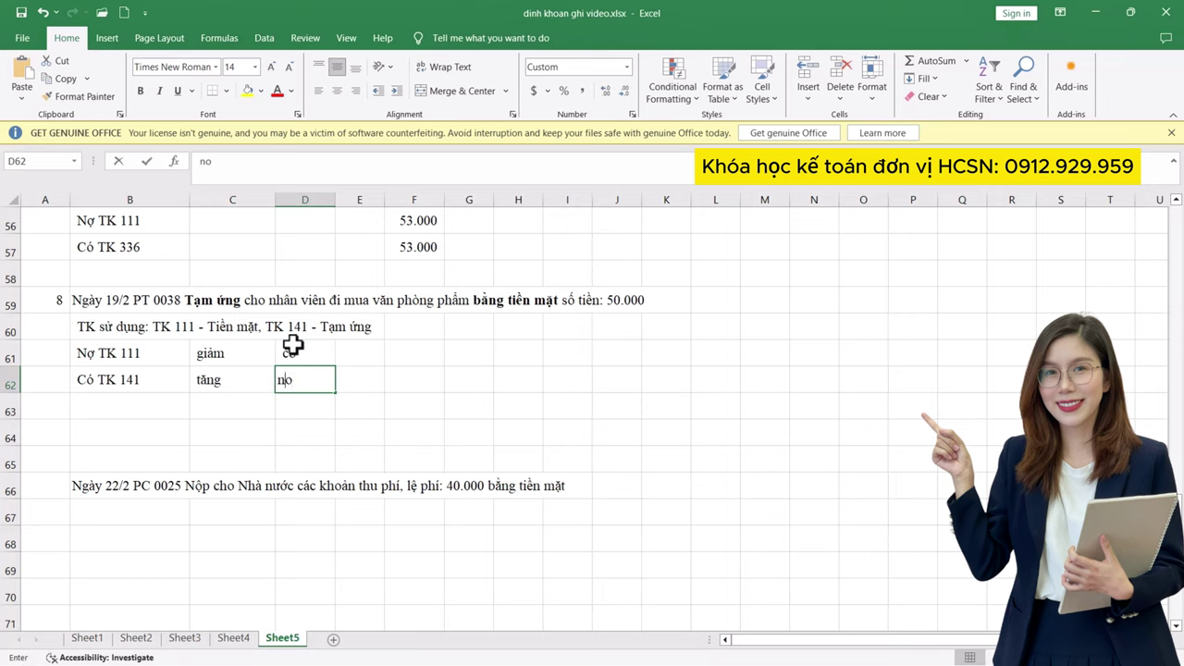
pyautogui.press('Return')
# - Copy the "=> định khoản:" heading and its two account lines from B55:B57 to B63:B65
pyautogui.scroll(1, 132, 349)
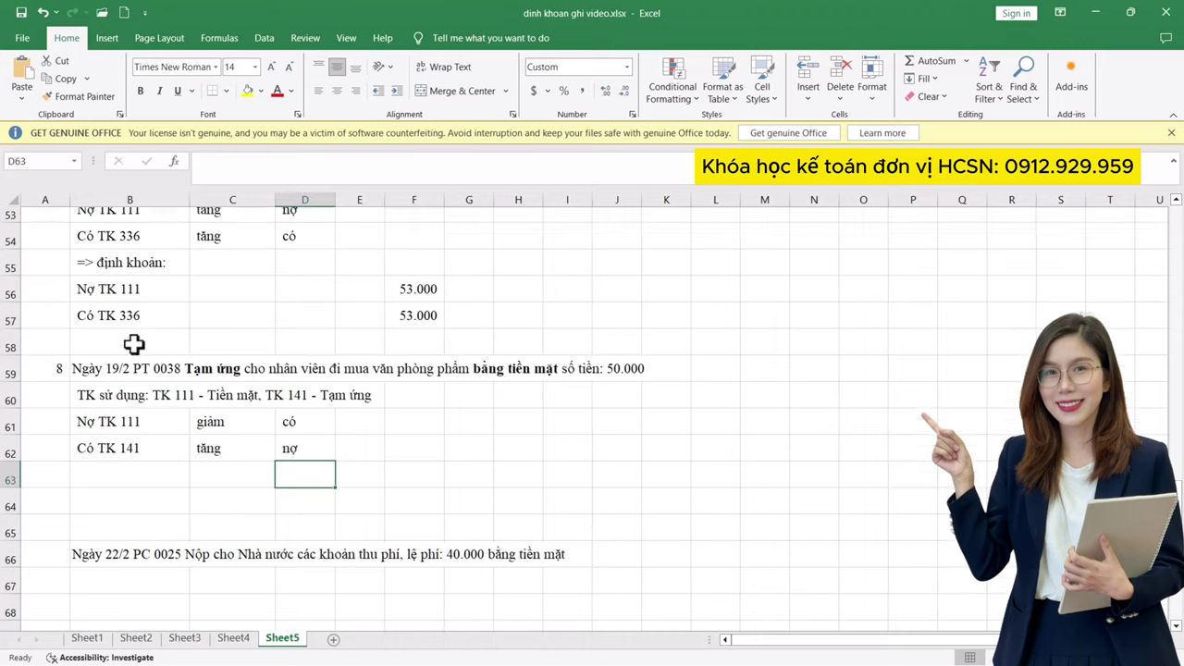
pyautogui.moveTo(109, 271); pyautogui.dragTo(127, 330)
pyautogui.hotkey('ctrl', 'c')
pyautogui.click(118, 486)
pyautogui.hotkey('ctrl', 'v')
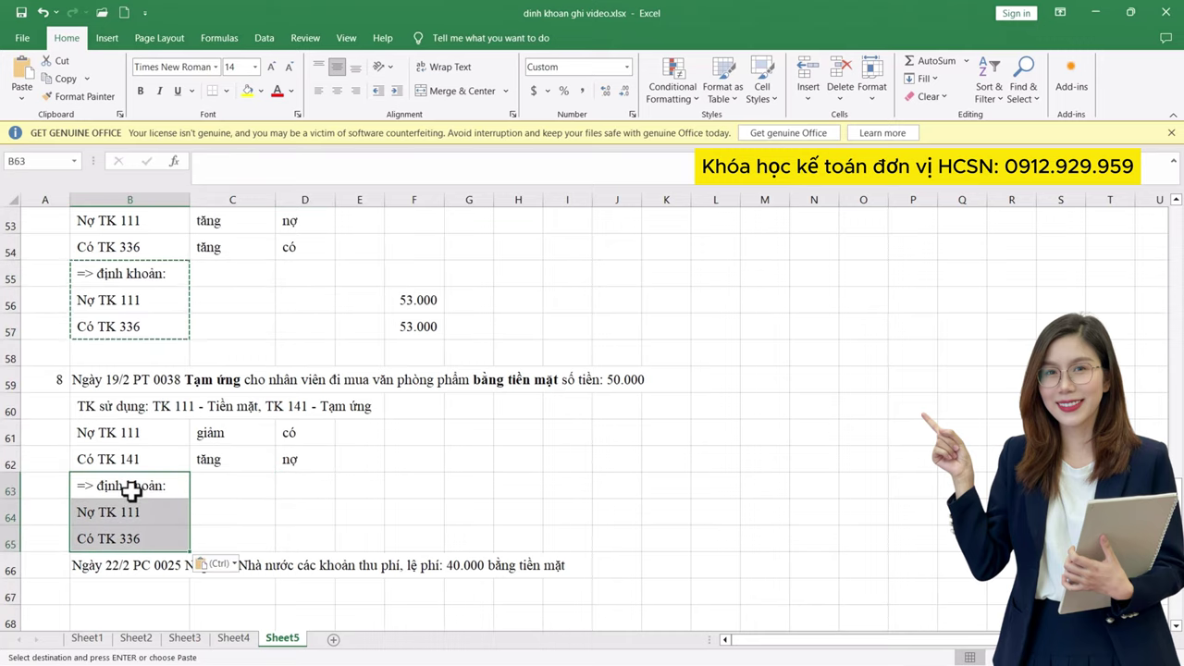
# - Change B64 to "Nợ TK 141" and B65 to "Có TK 111" in the eighth transaction's entry
pyautogui.doubleClick(127, 513)
pyautogui.moveTo(130, 512); pyautogui.dragTo(182, 534)
pyautogui.write('4')
pyautogui.click(132, 538)
pyautogui.doubleClick(117, 538)
pyautogui.write('111')
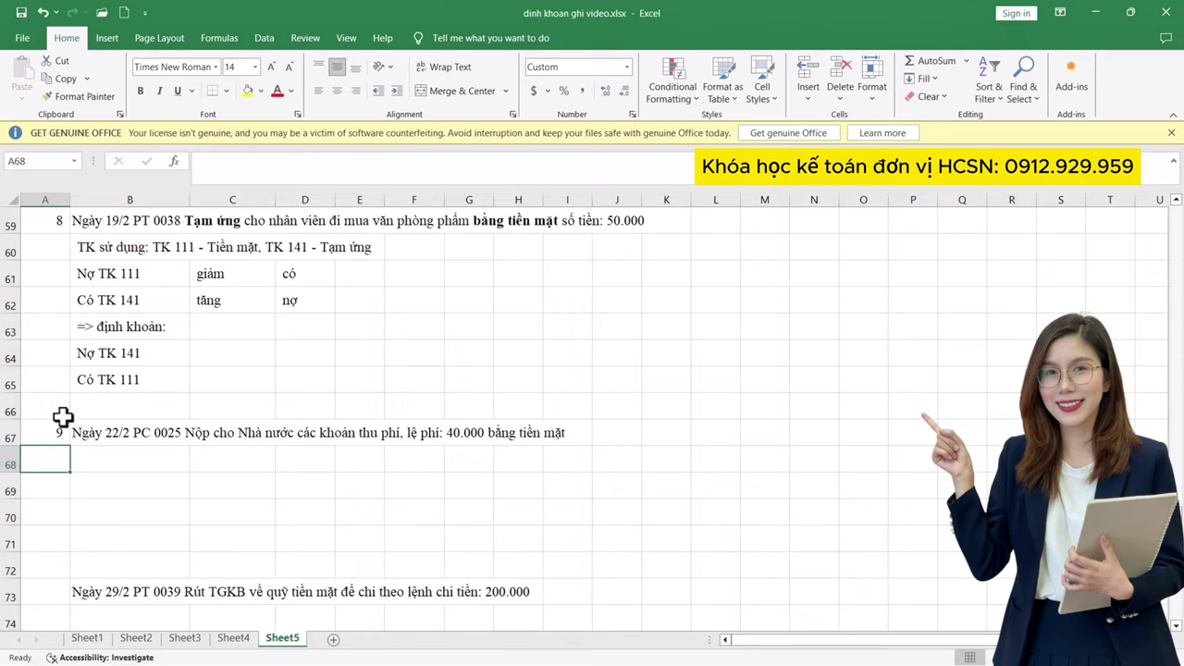
# - Copy the accounts-used line from B60 to B68 under the ninth transaction
pyautogui.click(125, 248)
pyautogui.hotkey('ctrl', 'c')
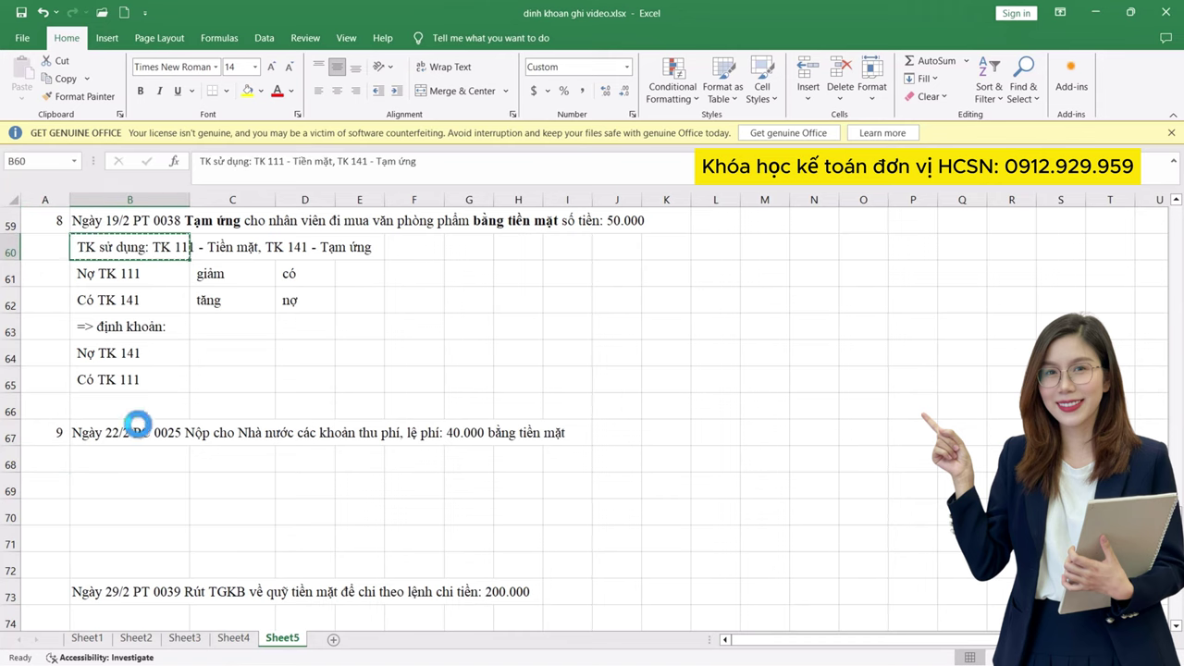
pyautogui.click(132, 454)
pyautogui.hotkey('ctrl', 'v')
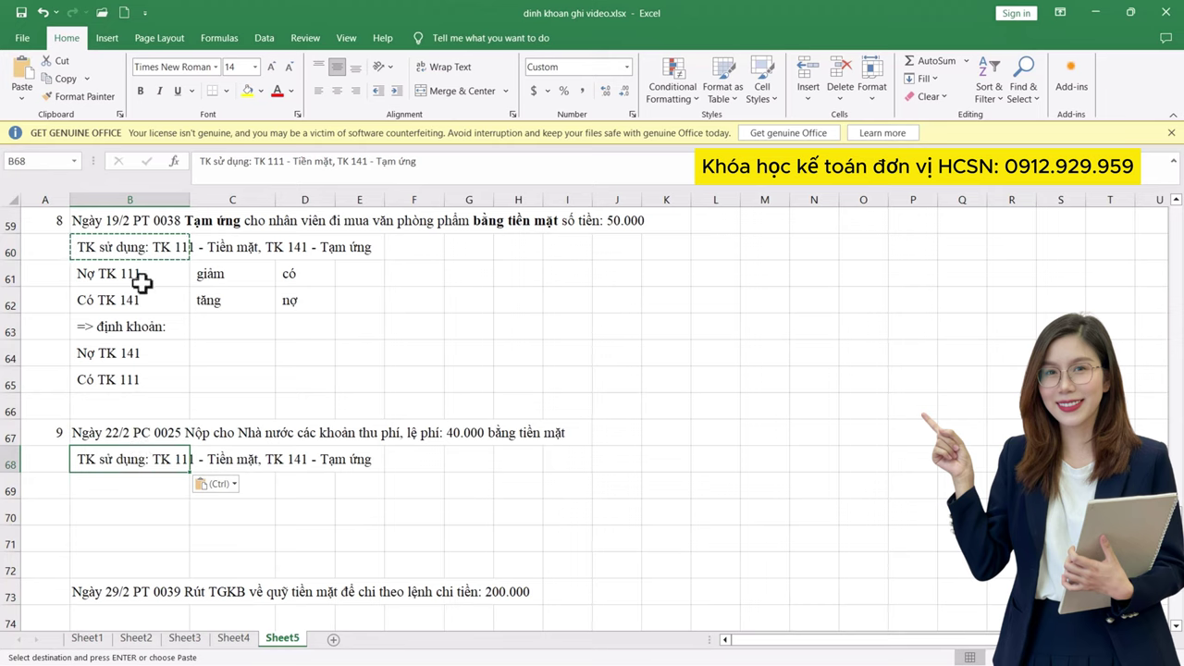
pyautogui.moveTo(213, 277); pyautogui.dragTo(325, 298)
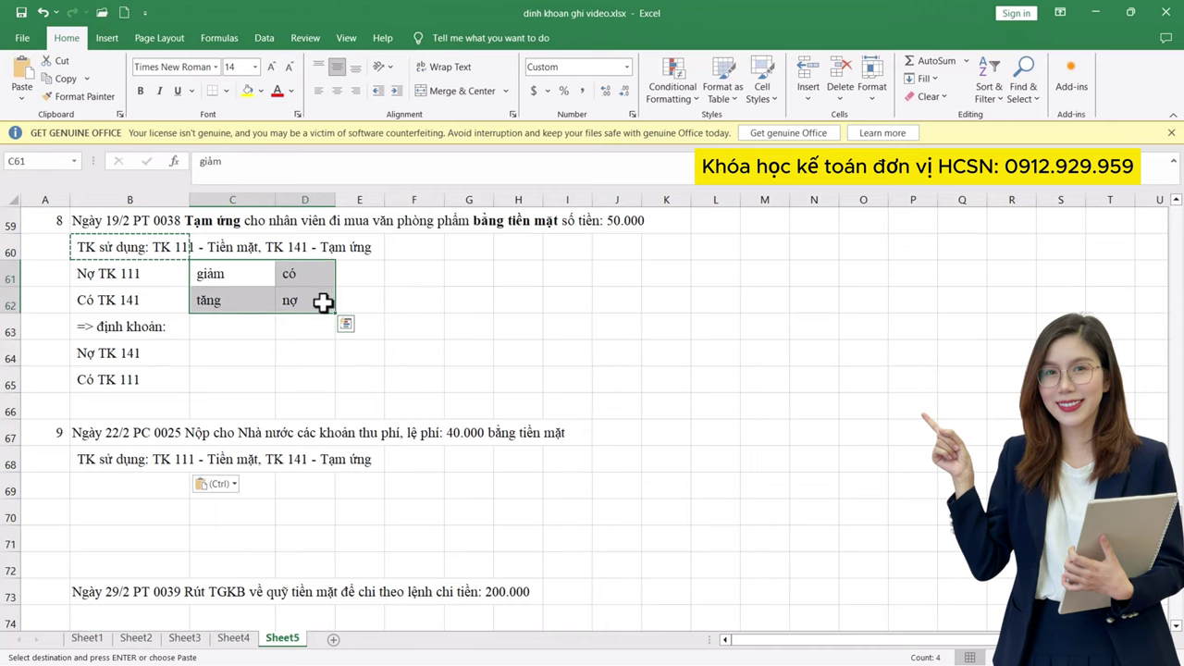
pyautogui.moveTo(333, 425); pyautogui.dragTo(505, 422)
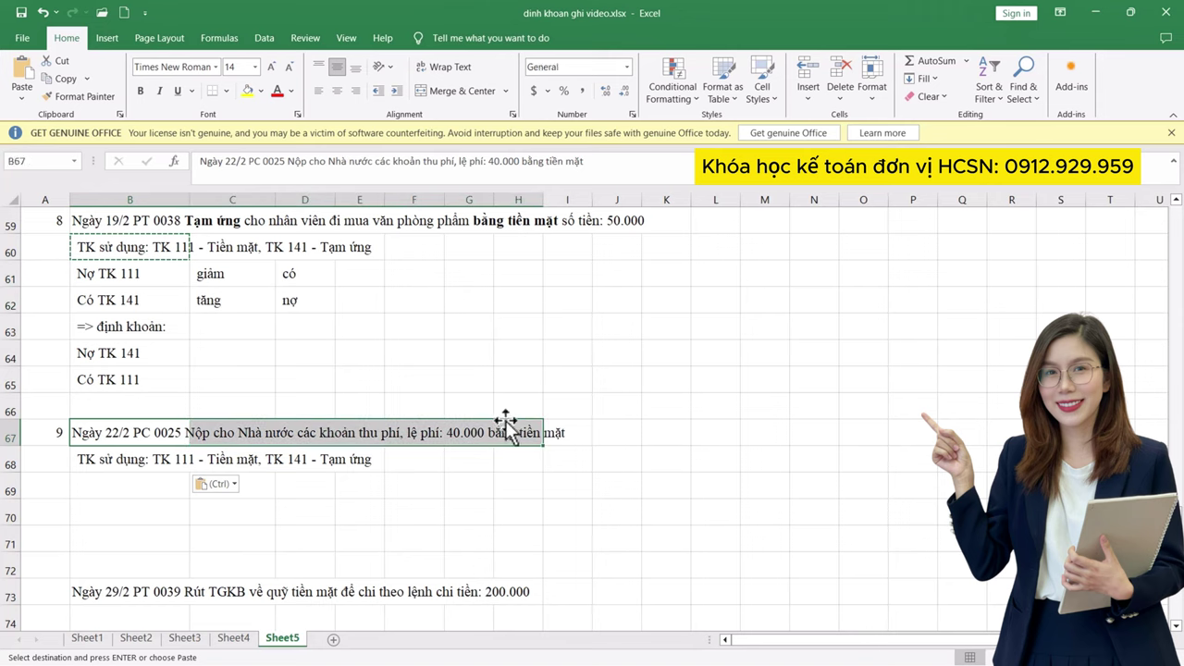
pyautogui.moveTo(148, 354); pyautogui.dragTo(151, 365)
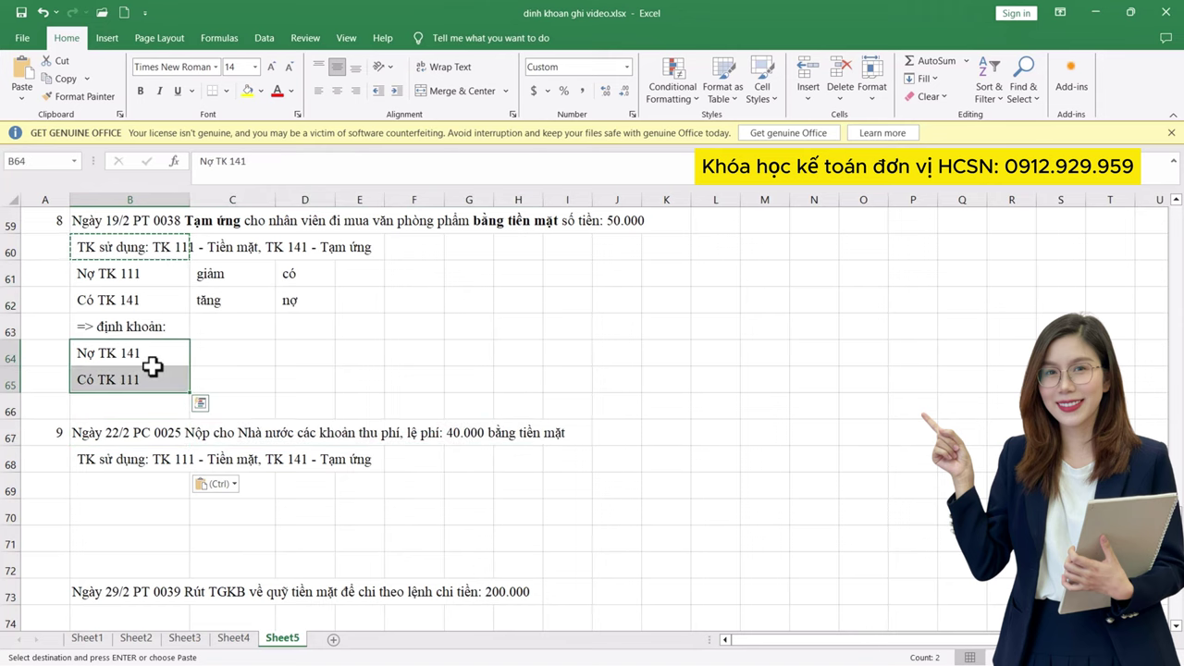
# - Enter the amount 50000 in F64 and reference it in F65 with the formula =F64
pyautogui.click(413, 352)
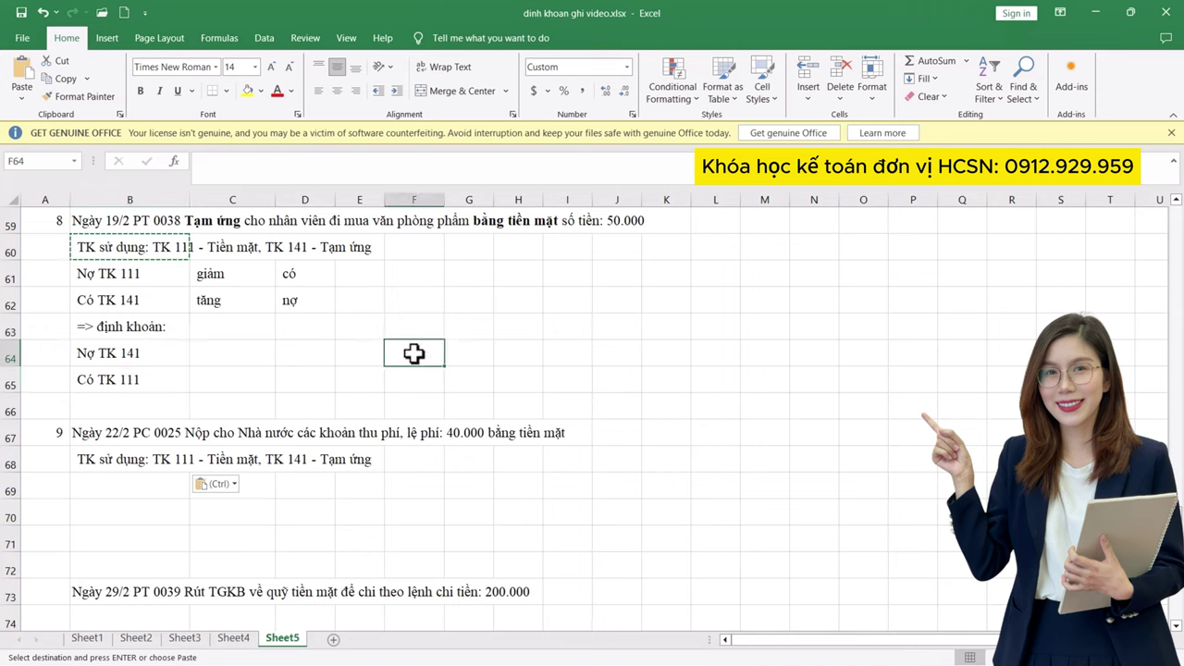
pyautogui.write('50.0')
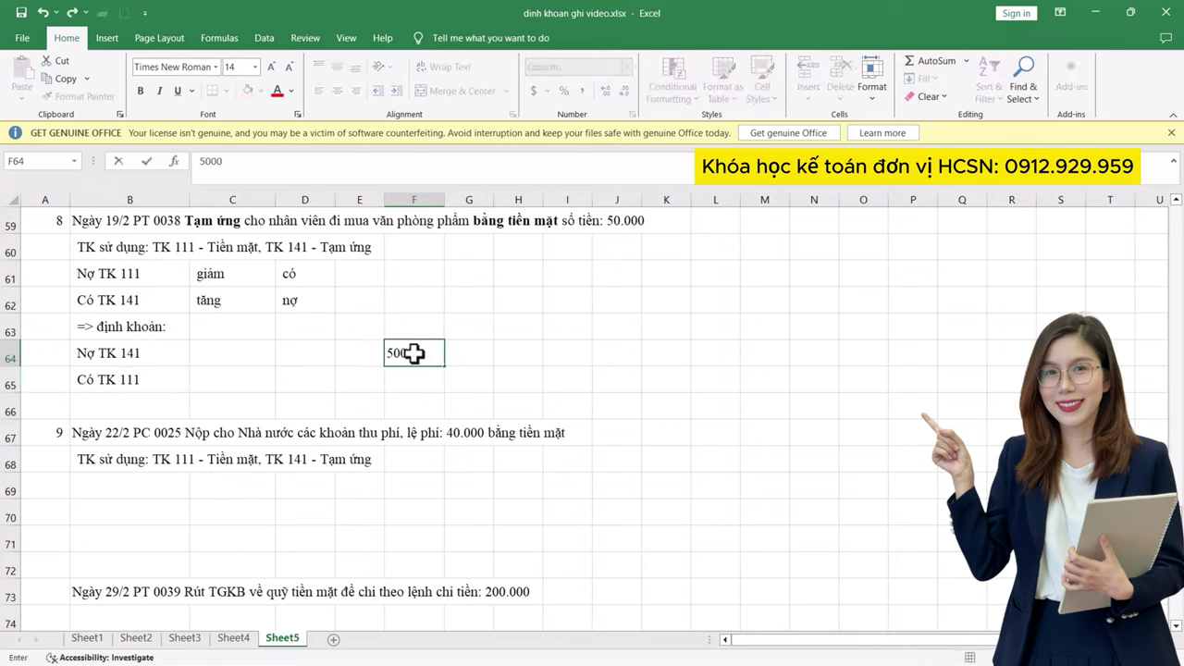
pyautogui.write('0')
pyautogui.press('Return')
pyautogui.write('=')
pyautogui.click(413, 352)
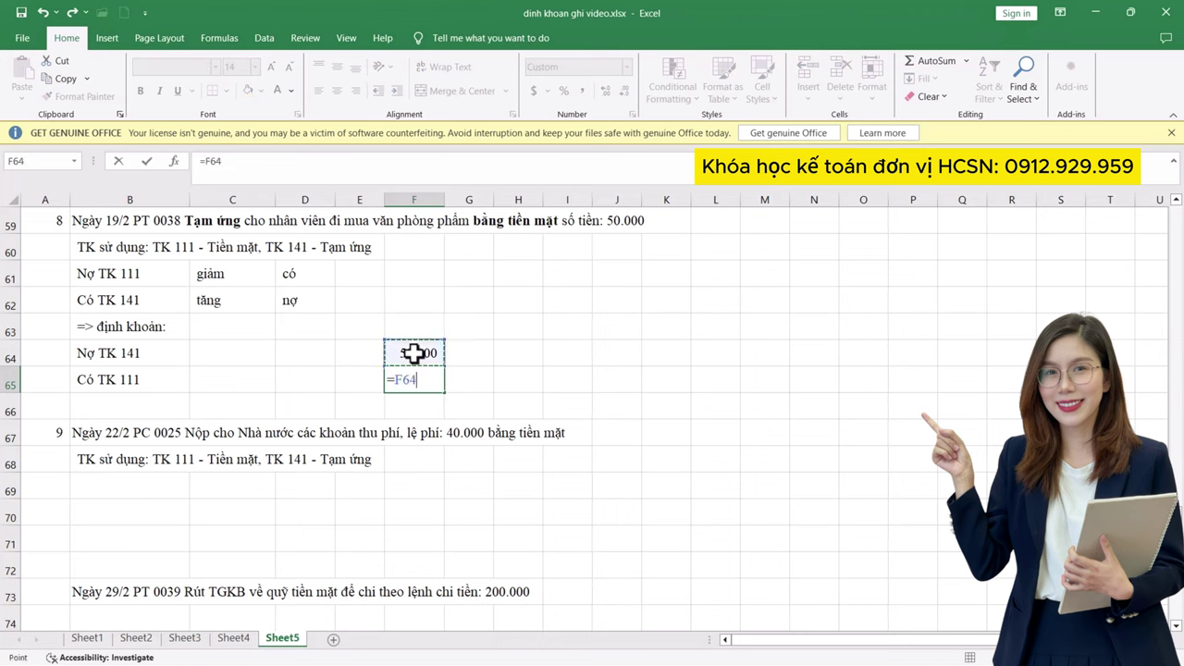
pyautogui.press('Return')
# - Bold the phrases "thu phí, lệ phí" and "tiền mặt" in the ninth transaction's description in B67
pyautogui.click(132, 483)
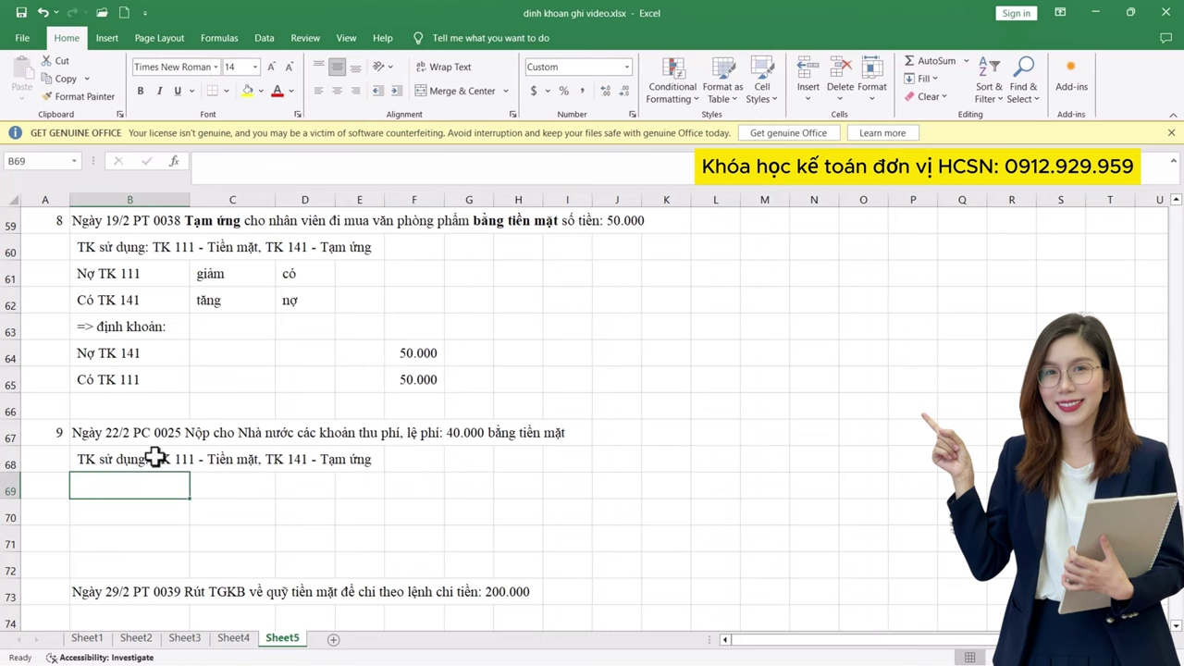
pyautogui.doubleClick(176, 432)
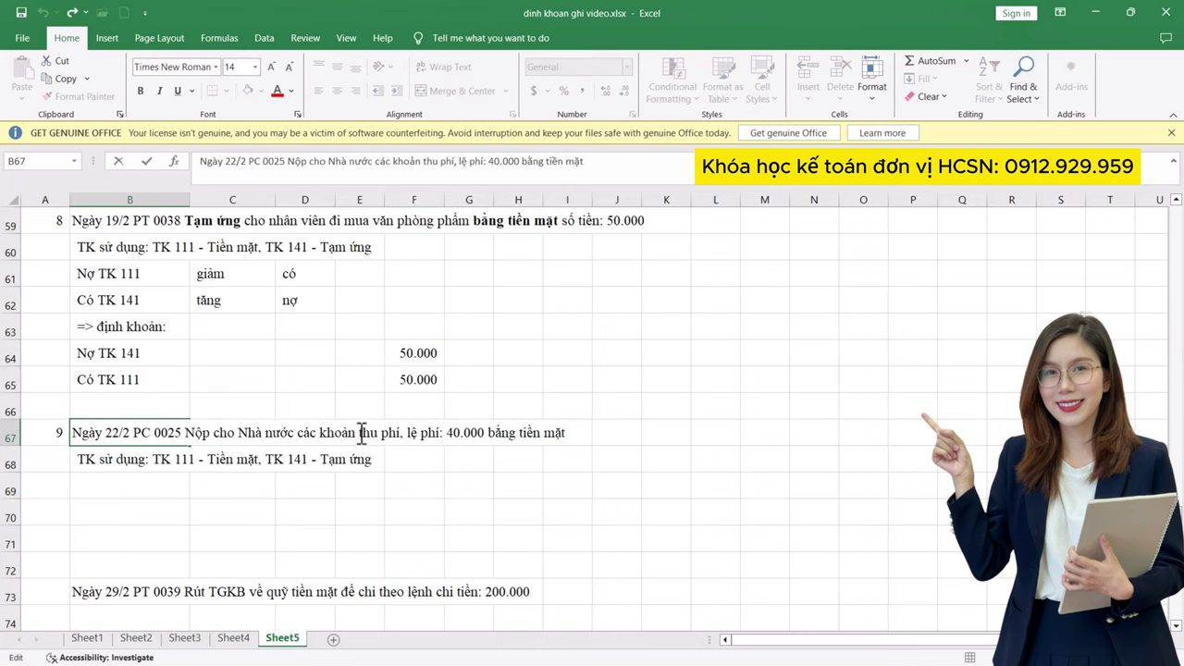
pyautogui.moveTo(359, 434); pyautogui.dragTo(445, 434)
pyautogui.hotkey('ctrl', 'b')
pyautogui.moveTo(523, 435); pyautogui.dragTo(572, 435)
pyautogui.hotkey('ctrl', 'b')
pyautogui.click(129, 484)
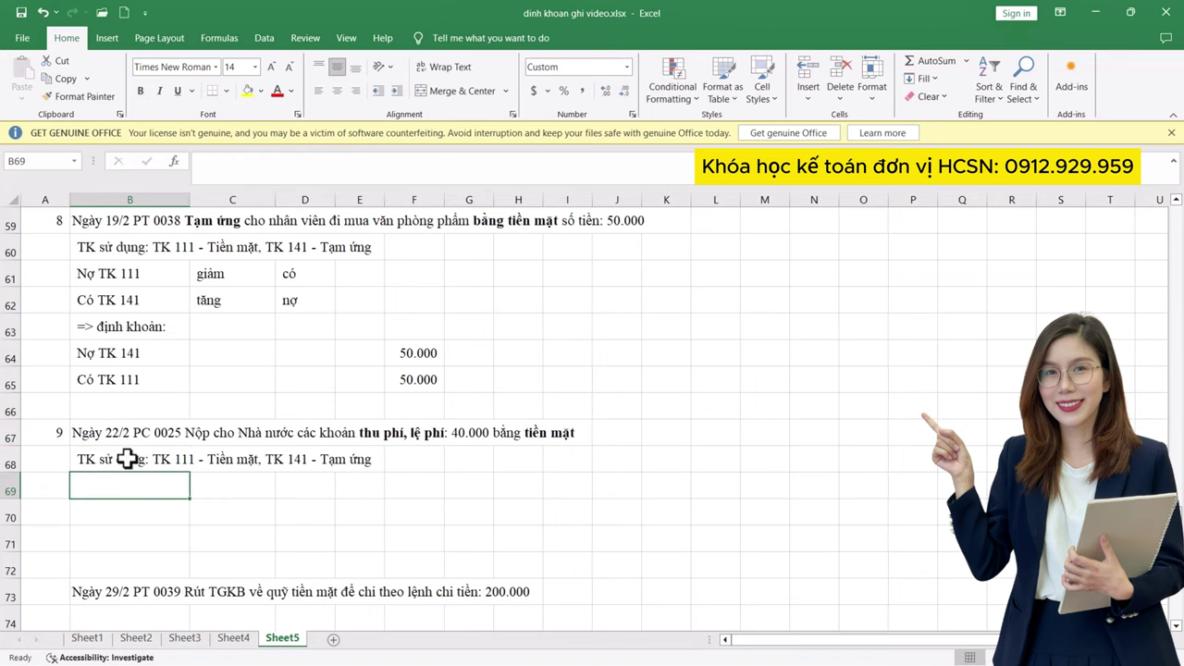
# - Switch to the "He thong tai khoan tt24" document in Google Docs and look up the account for fees and charges payable to the State
pyautogui.doubleClick(124, 458)
pyautogui.click(290, 465)
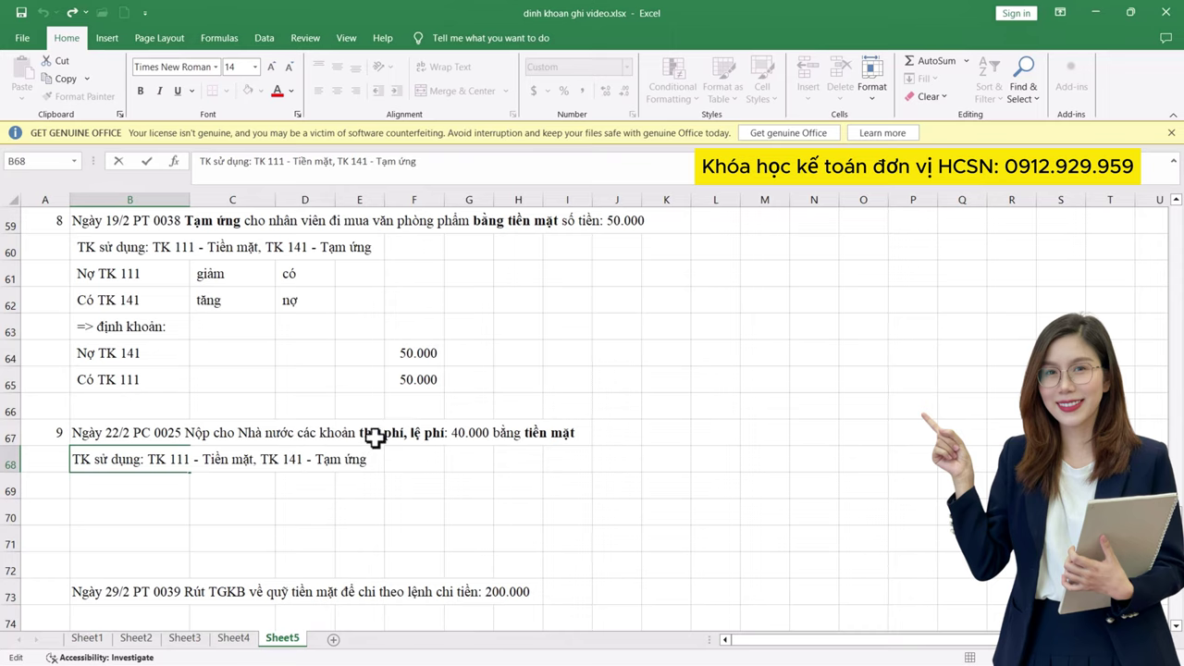
pyautogui.hotkey('alt', 'Tab')
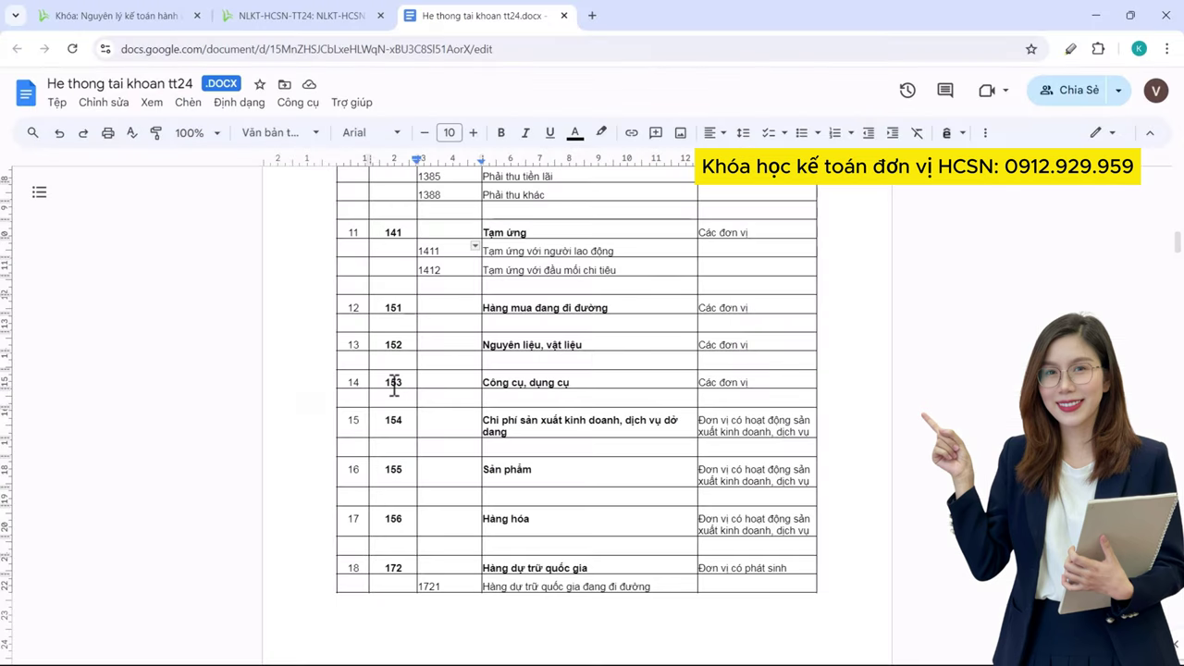
pyautogui.scroll(-15, 475, 378)
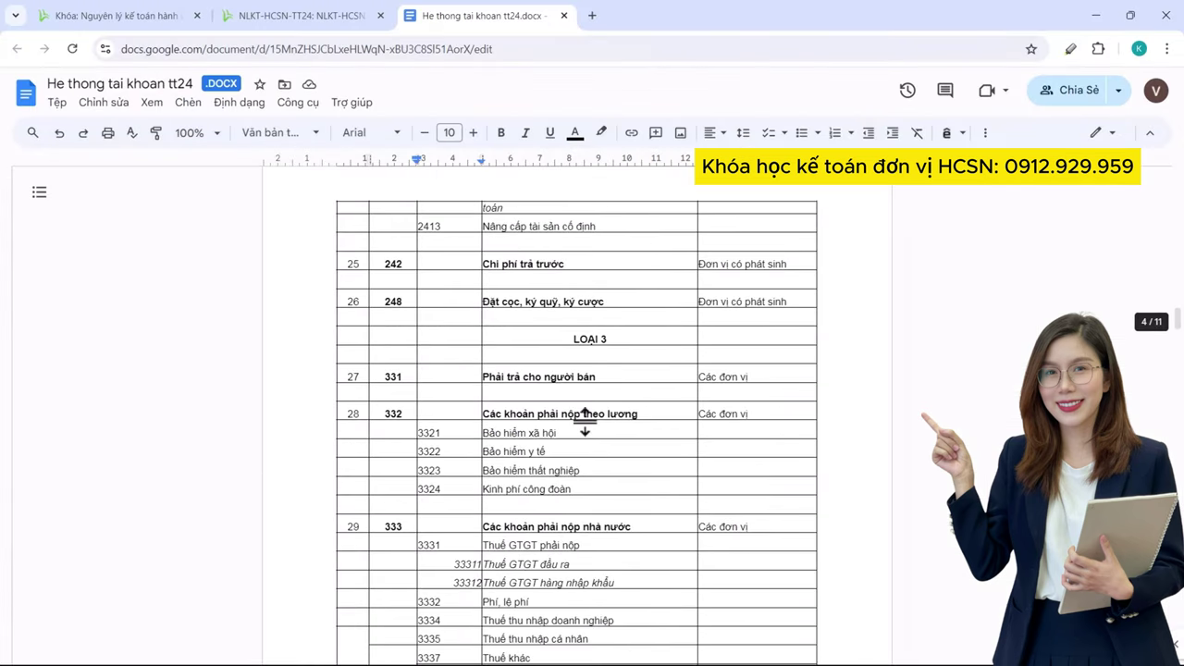
pyautogui.scroll(-5, 585, 421)
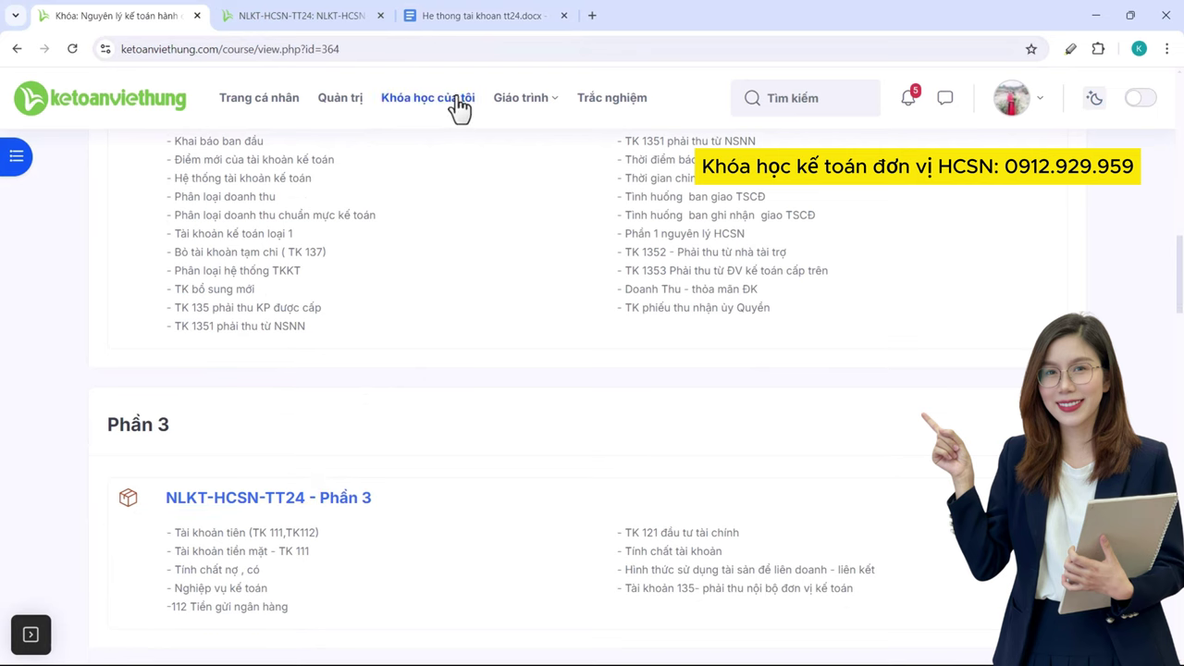
pyautogui.click(495, 13)
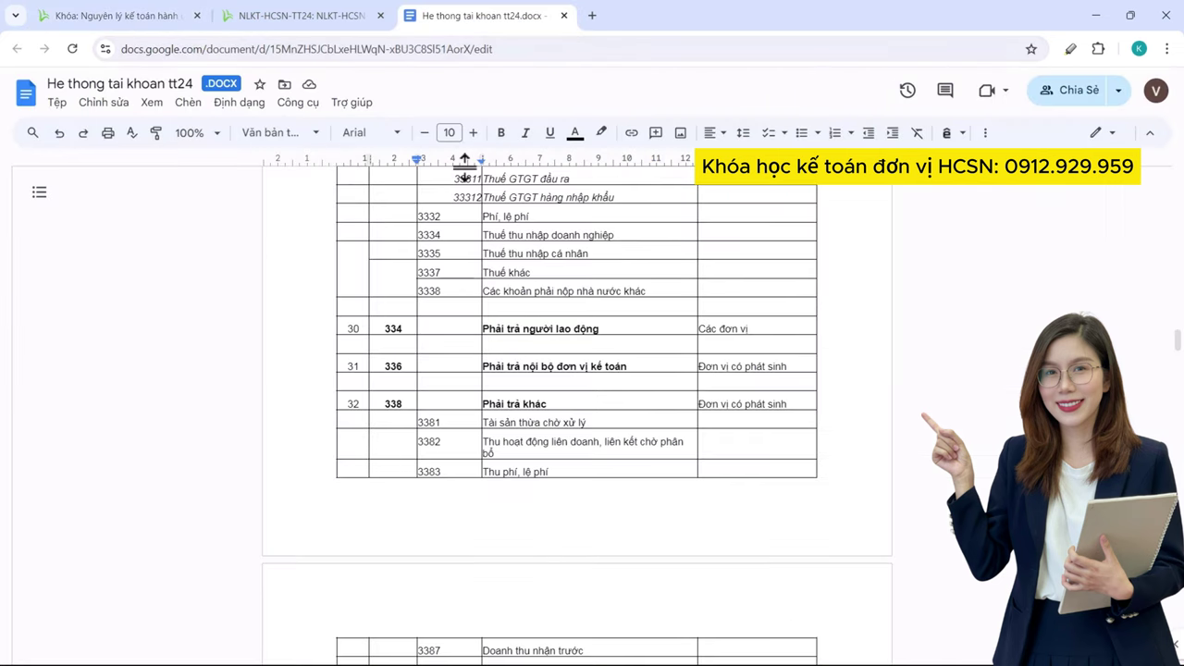
pyautogui.scroll(3, 536, 320)
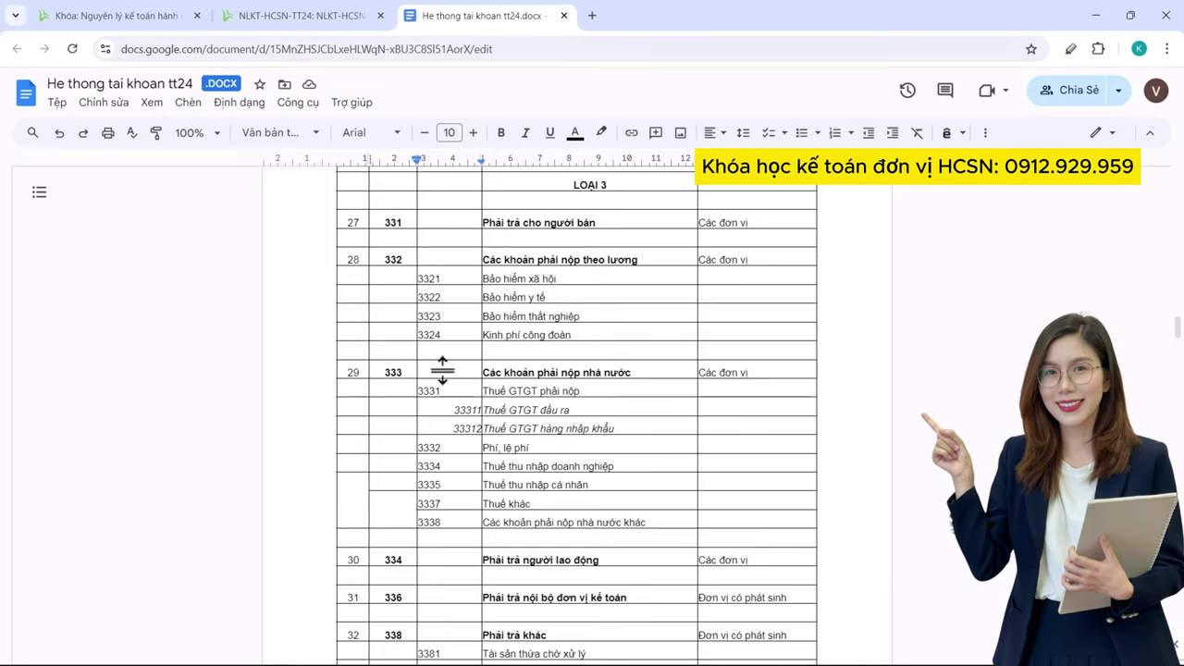
pyautogui.moveTo(455, 448); pyautogui.dragTo(394, 448)
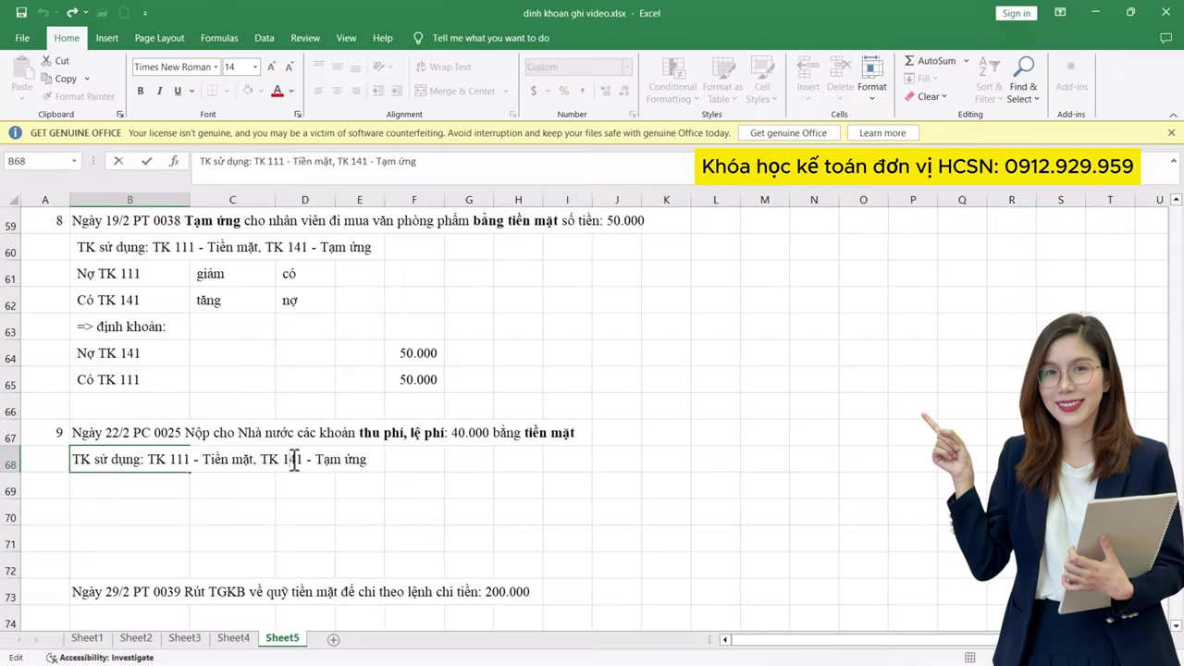
# - Back in Excel, change B68's second account to "TK 3332 - Phí, lệ phí" and enter "Nợ TK 111" and "Có TK 3332" in B69:B70
pyautogui.moveTo(289, 458); pyautogui.dragTo(464, 440)
pyautogui.write('3332 - Phí')
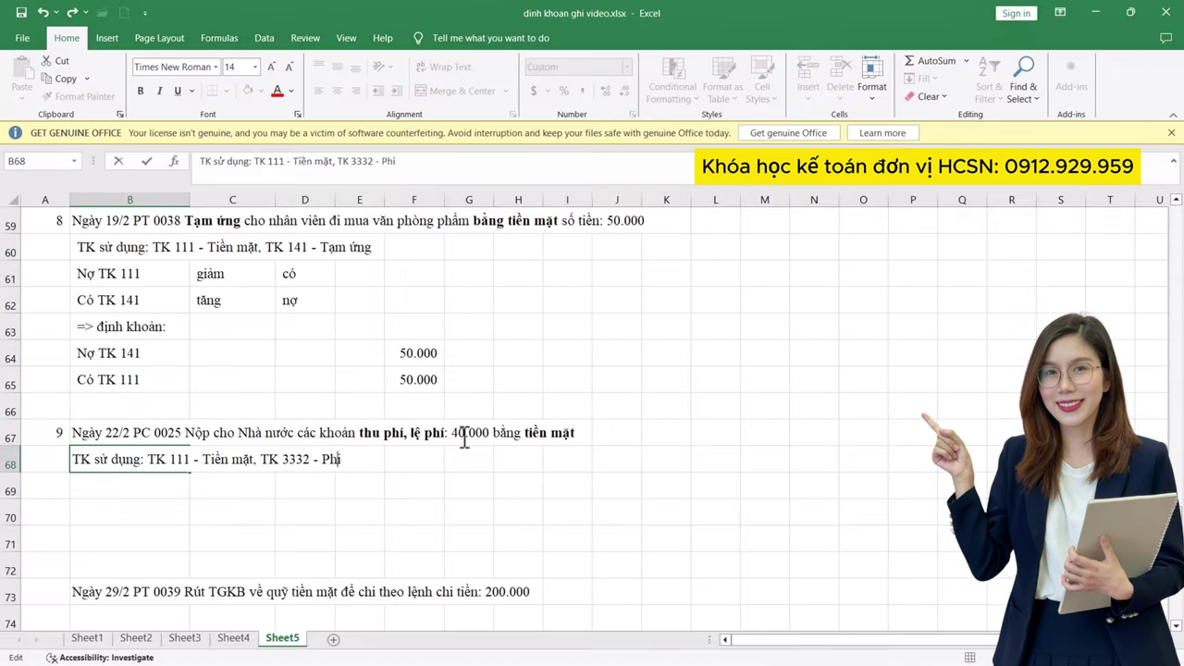
pyautogui.write(', lệ phí')
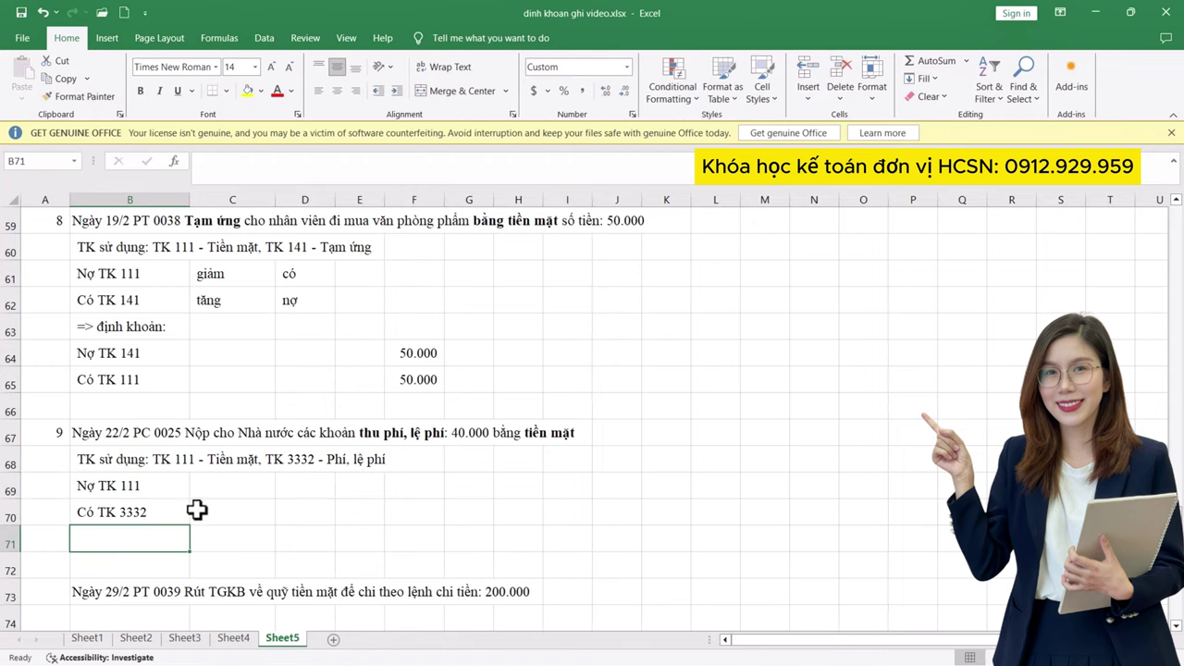
# - Mark both accounts of the ninth transaction as decreasing by entering "giảm" in C69 and C70
pyautogui.click(225, 485)
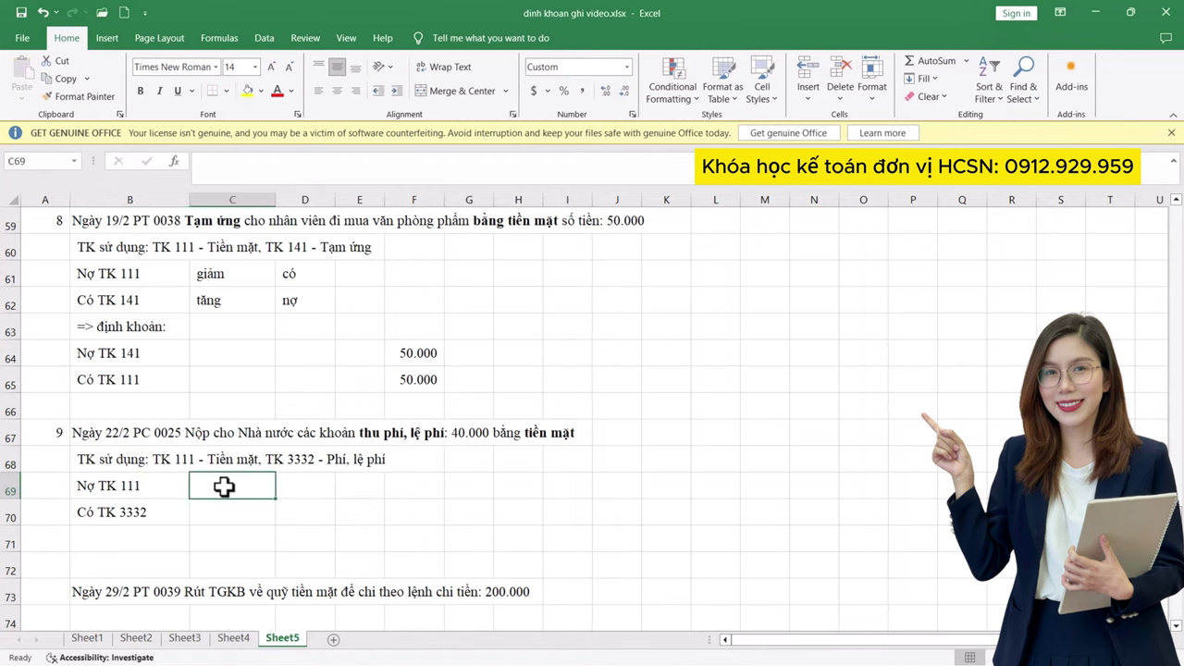
pyautogui.write('giảm')
pyautogui.press('Return')
pyautogui.write('giảm')
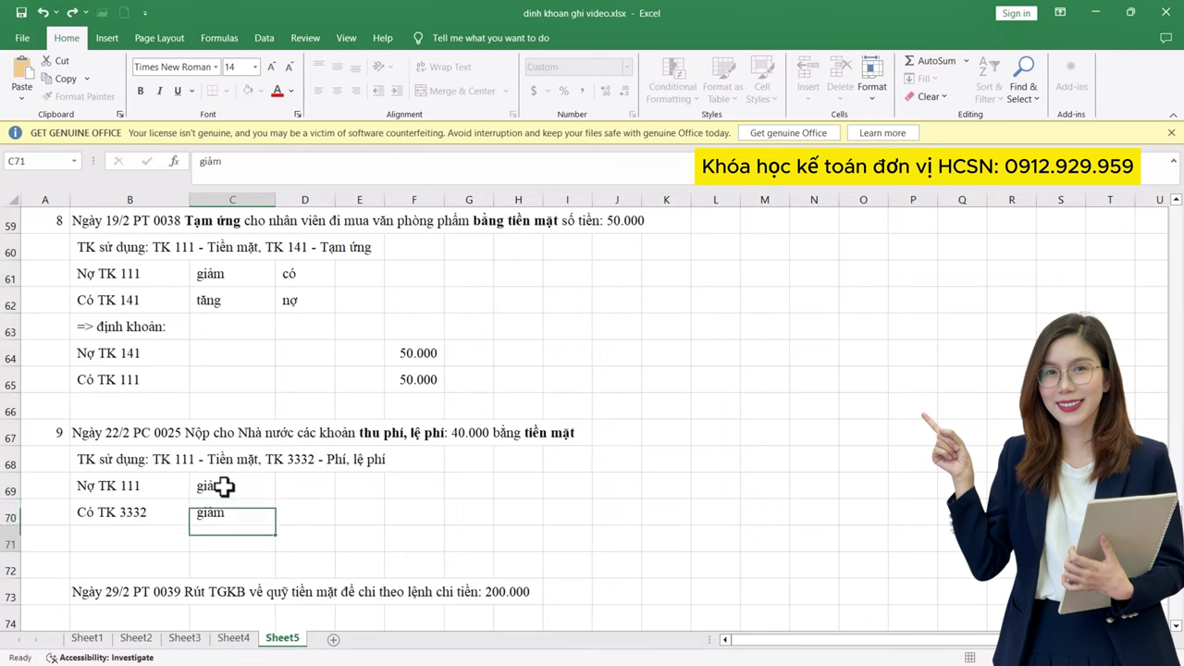
pyautogui.press('Return')
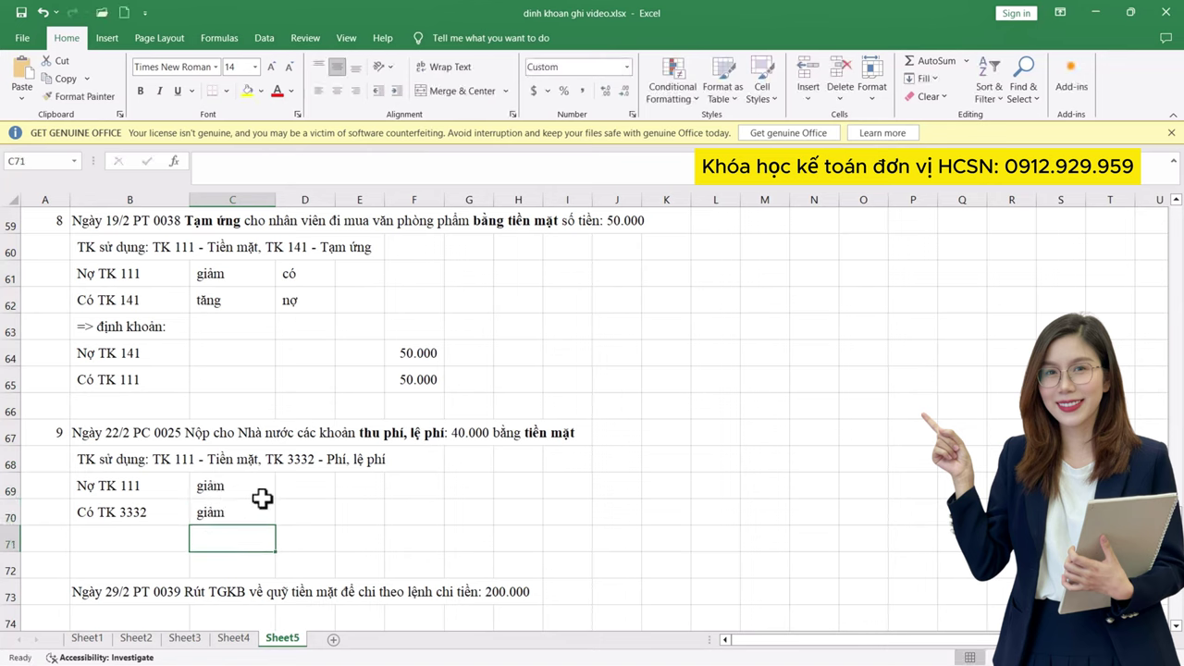
# - Enter "có" in D69 for TK 111 and "nợ" in D70 for TK 3332
pyautogui.click(311, 487)
pyautogui.write('có')
pyautogui.press('Return')
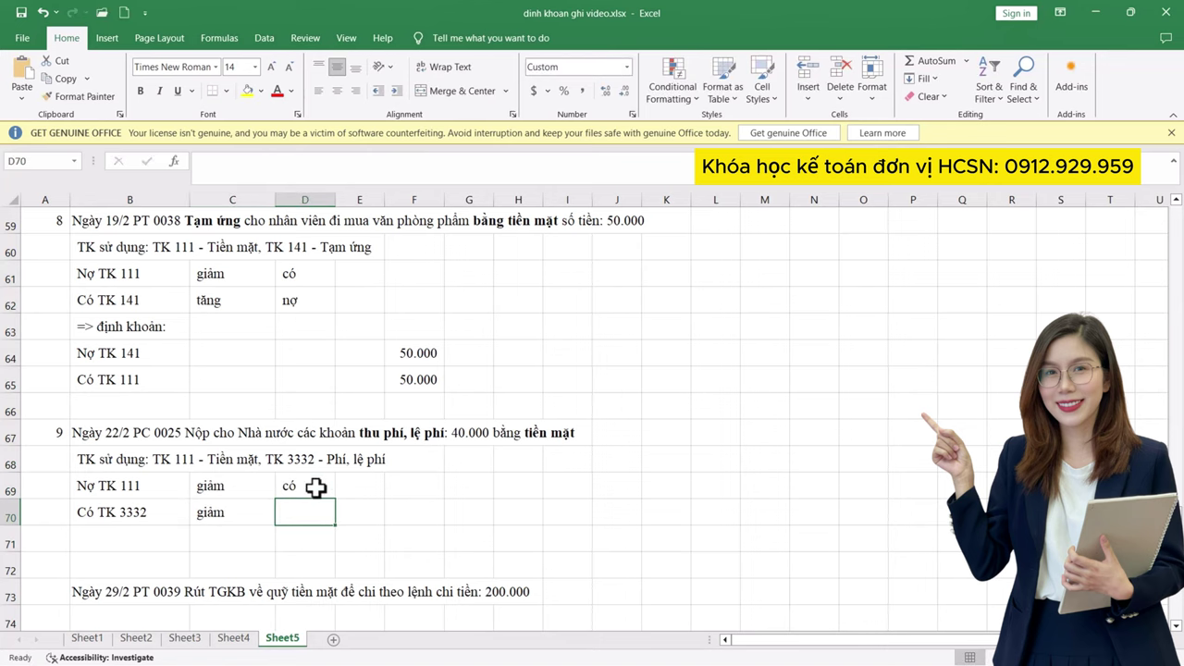
pyautogui.write('nợ')
pyautogui.press('Return')
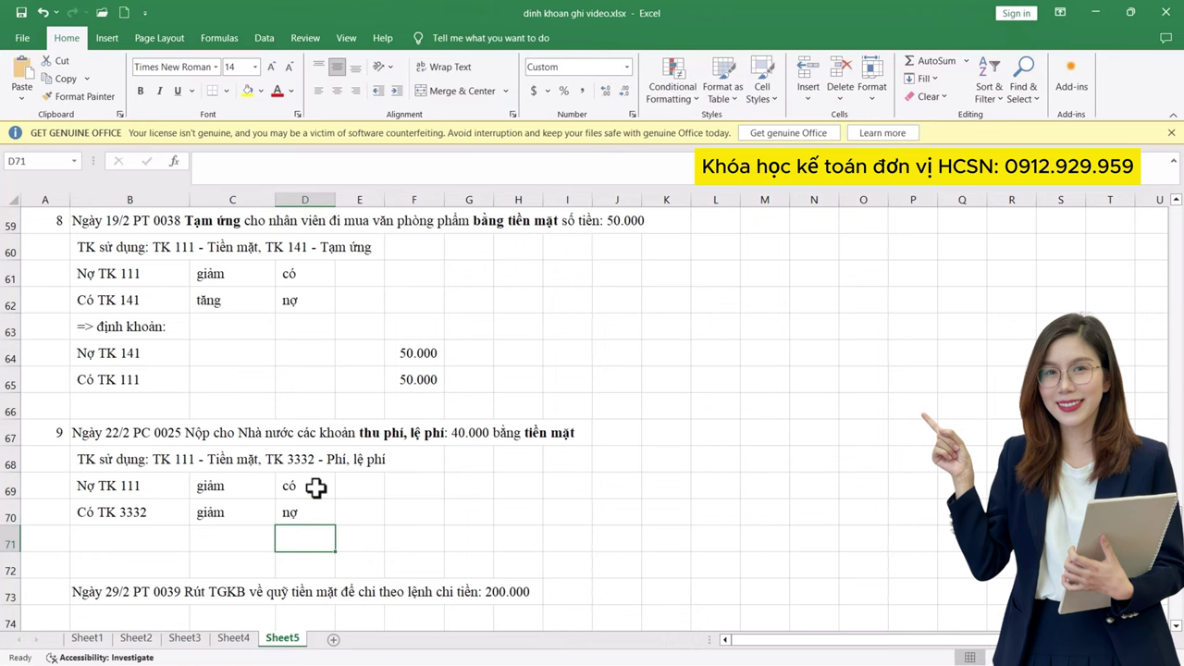
# - Insert a row at row 72 and copy the "=> định khoản:" heading with its two account lines from B63:B65 to B71:B73
pyautogui.scroll(-1, 331, 490)
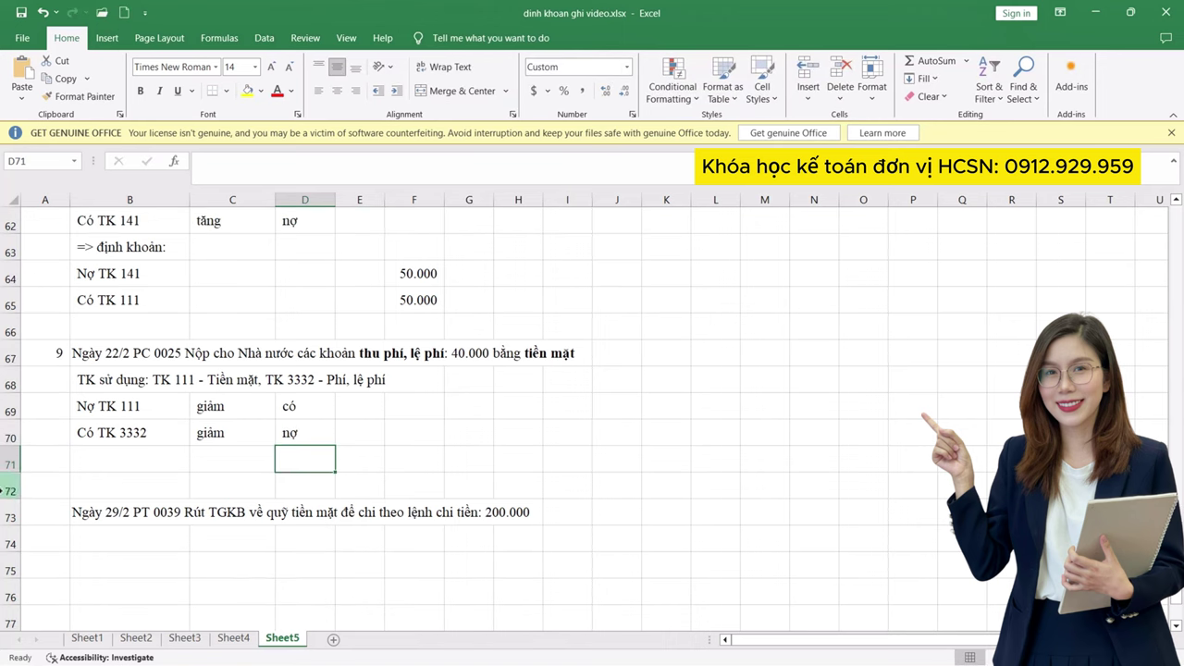
pyautogui.rightClick(13, 485)
pyautogui.click(42, 368)
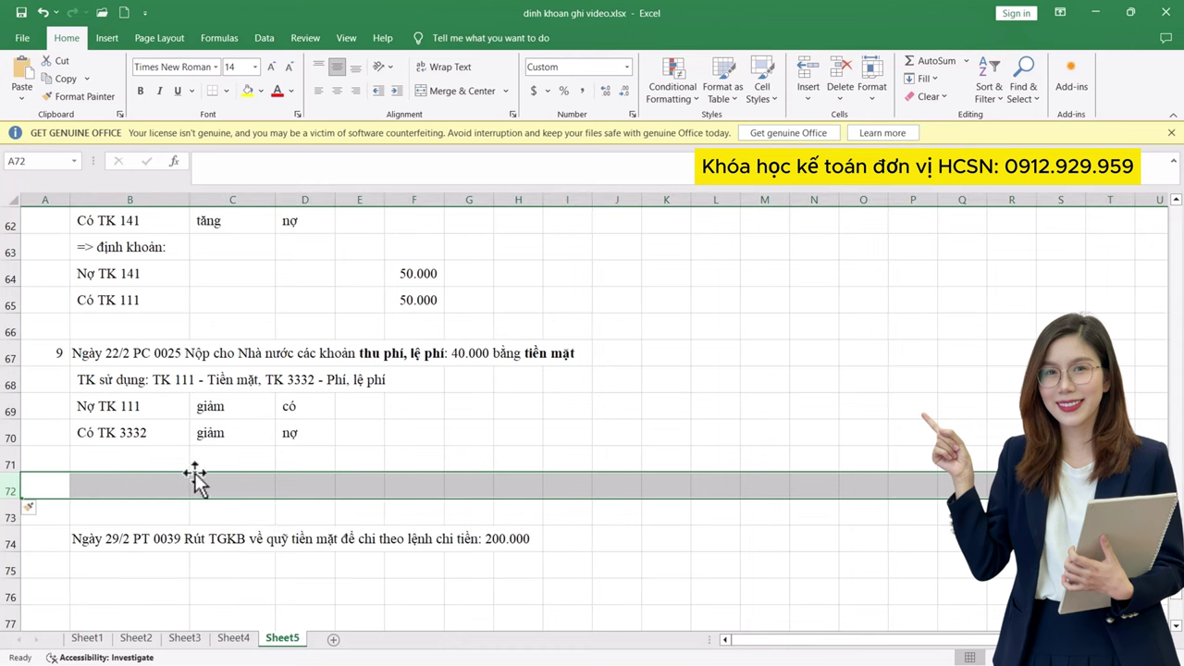
pyautogui.moveTo(102, 247); pyautogui.dragTo(104, 299)
pyautogui.hotkey('ctrl', 'c')
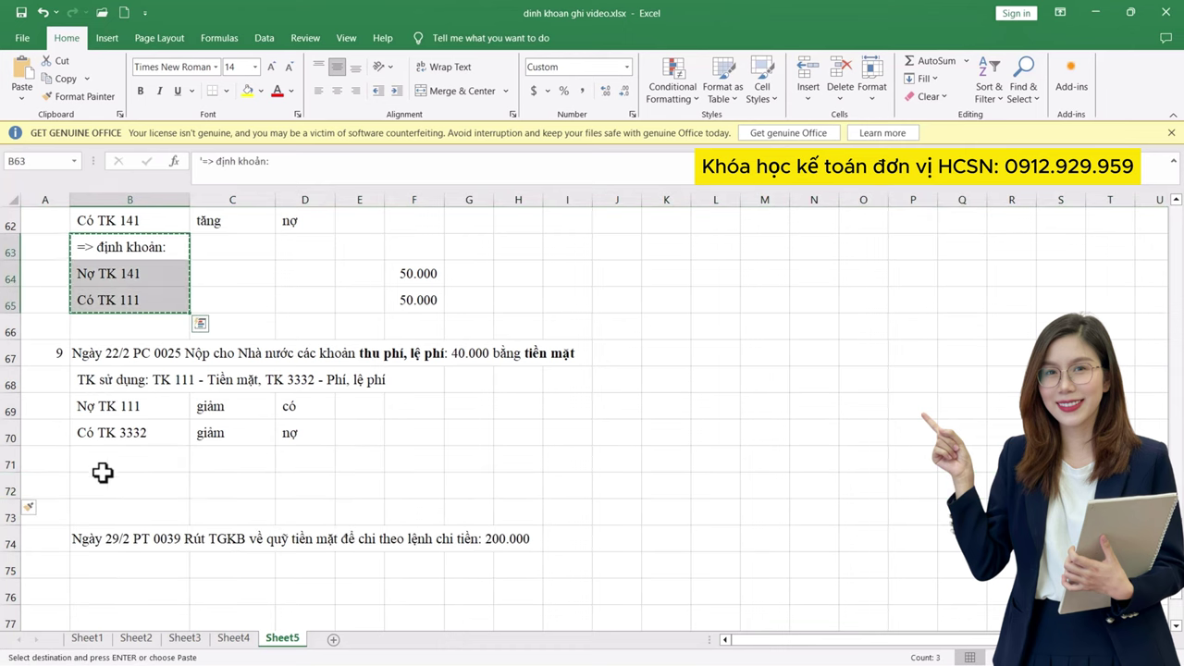
pyautogui.click(113, 466)
pyautogui.hotkey('ctrl', 'v')
# - Change the debit line in B72 to "Nợ TK 3332" in the ninth transaction's entry
pyautogui.doubleClick(132, 486)
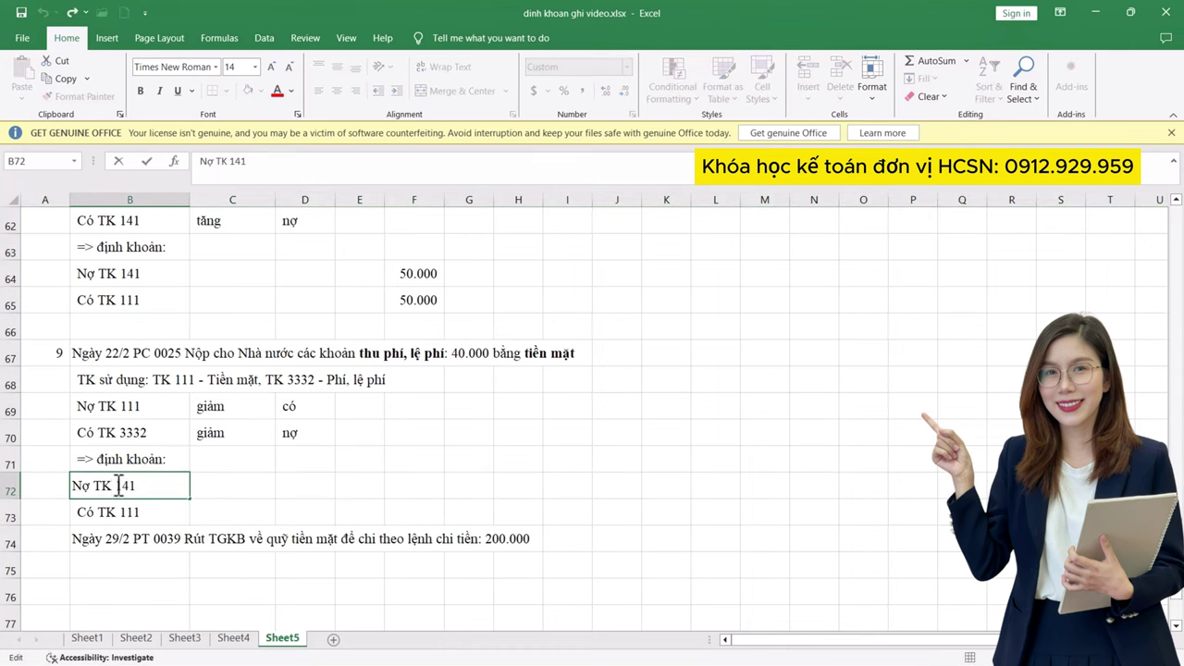
pyautogui.moveTo(115, 485); pyautogui.dragTo(214, 490)
pyautogui.write('33')
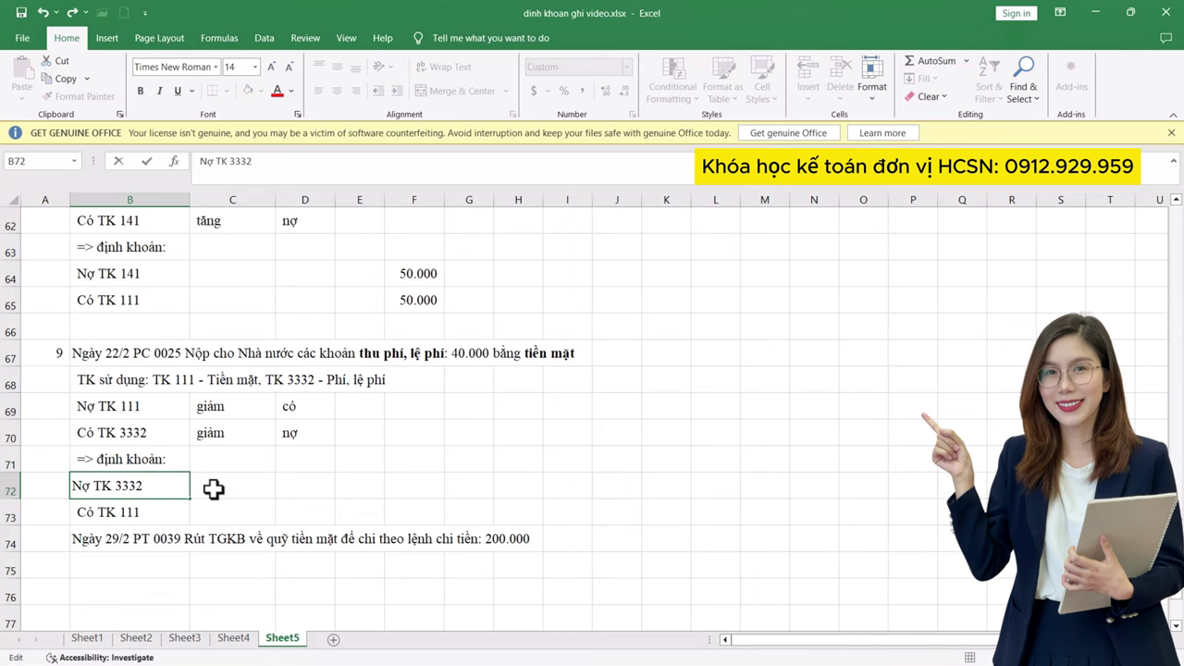
pyautogui.write('32')
pyautogui.press('Return')
# - Insert a blank row at row 74 and number the 29/2 transaction 10 in A75
pyautogui.scroll(-4, 151, 521)
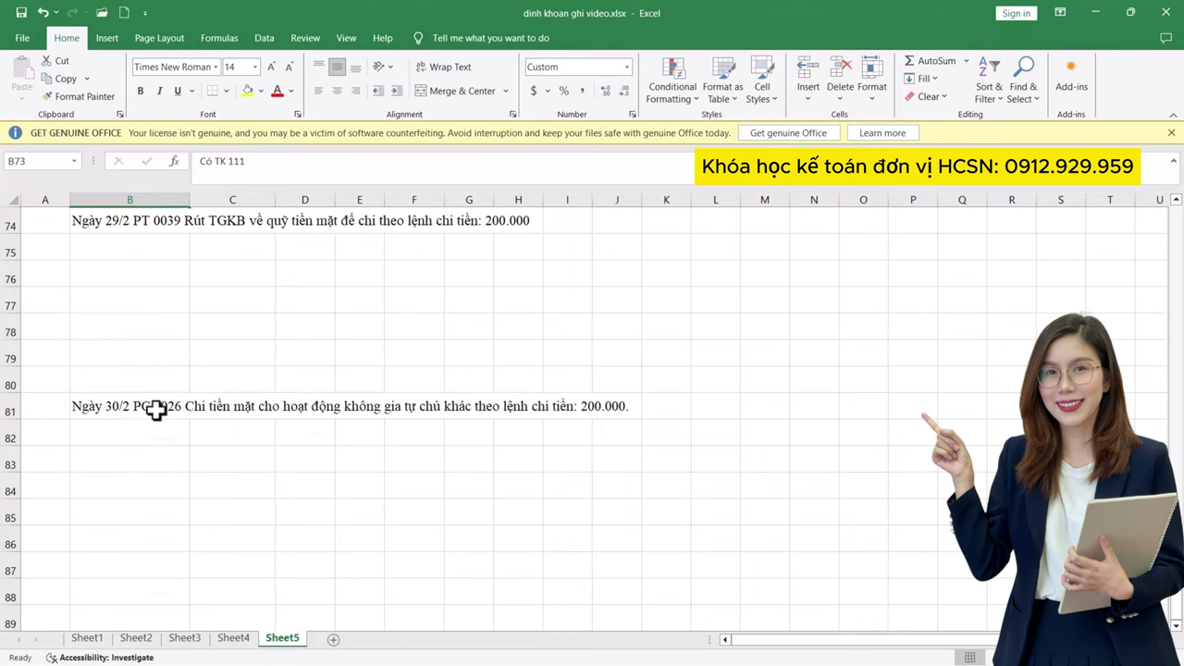
pyautogui.scroll(3, 159, 414)
pyautogui.press('Down')
pyautogui.hotkey('shift', 'space')
pyautogui.hotkey('ctrl', 'shift', '+')
pyautogui.click(47, 484)
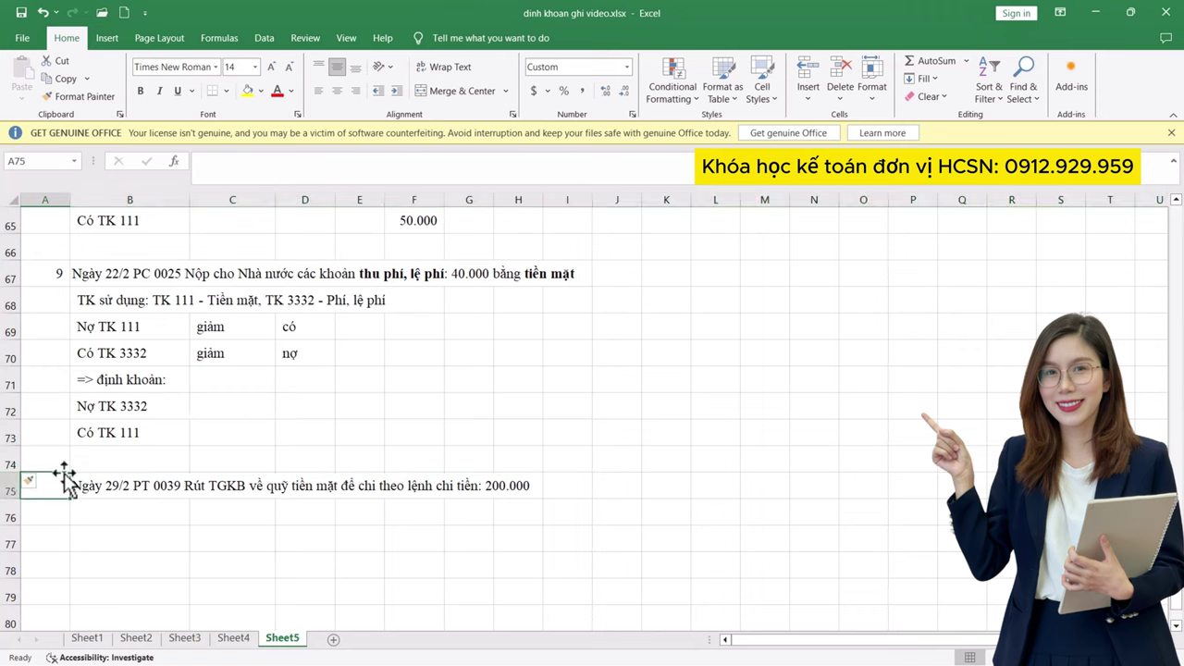
pyautogui.write('10')
pyautogui.click(116, 491)
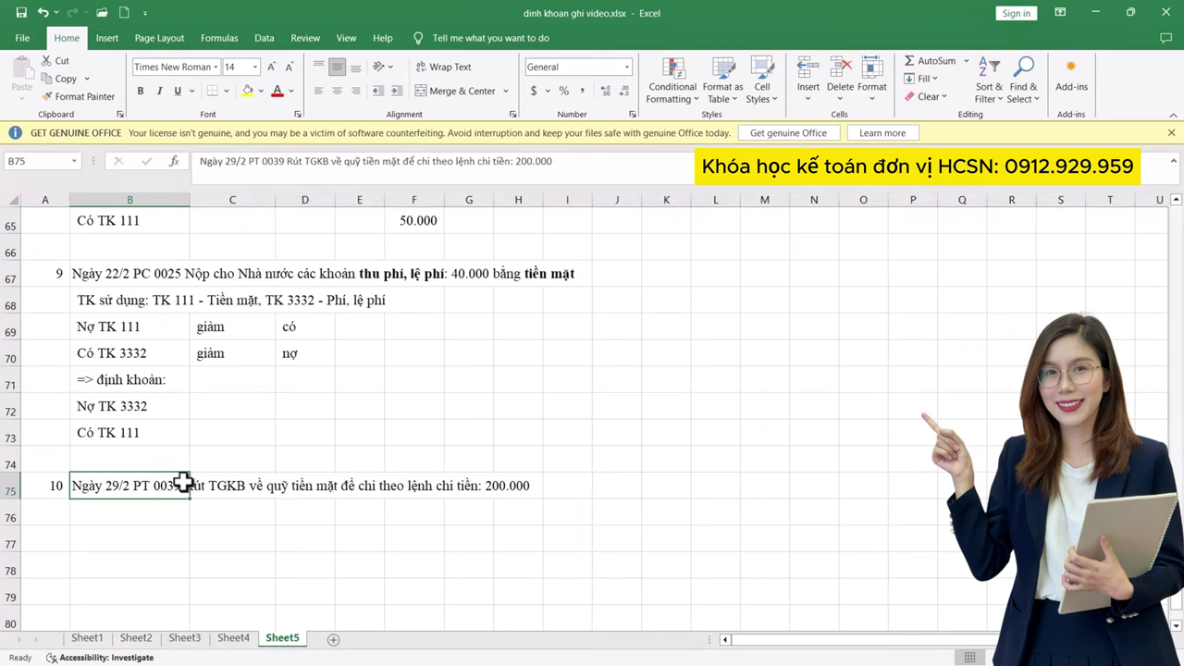
# - Bold the phrases "Rút TGKB" and "quỹ tiền mặt" in the tenth transaction's description in B75
pyautogui.doubleClick(117, 492)
pyautogui.moveTo(185, 492); pyautogui.dragTo(352, 489)
pyautogui.hotkey('ctrl', 'b')
pyautogui.hotkey('ctrl', 'b')
pyautogui.click(434, 507)
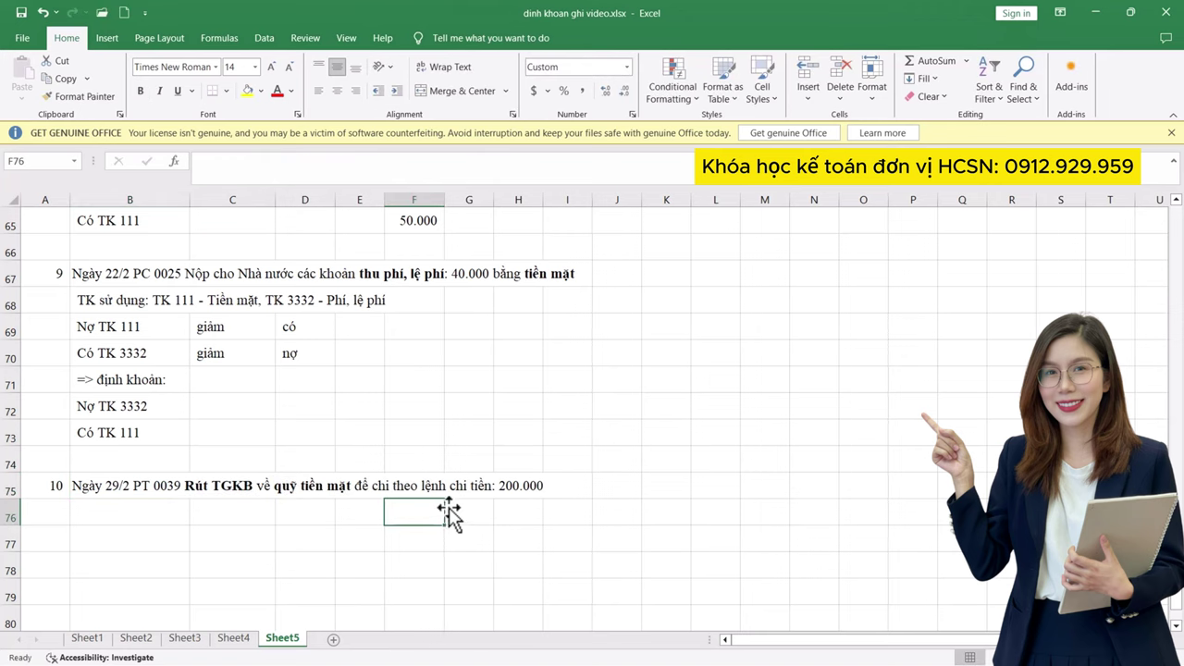
# - Copy the fourth transaction's complete working and entry from B27:F32 to B76:F81 under the tenth transaction
pyautogui.click(534, 482)
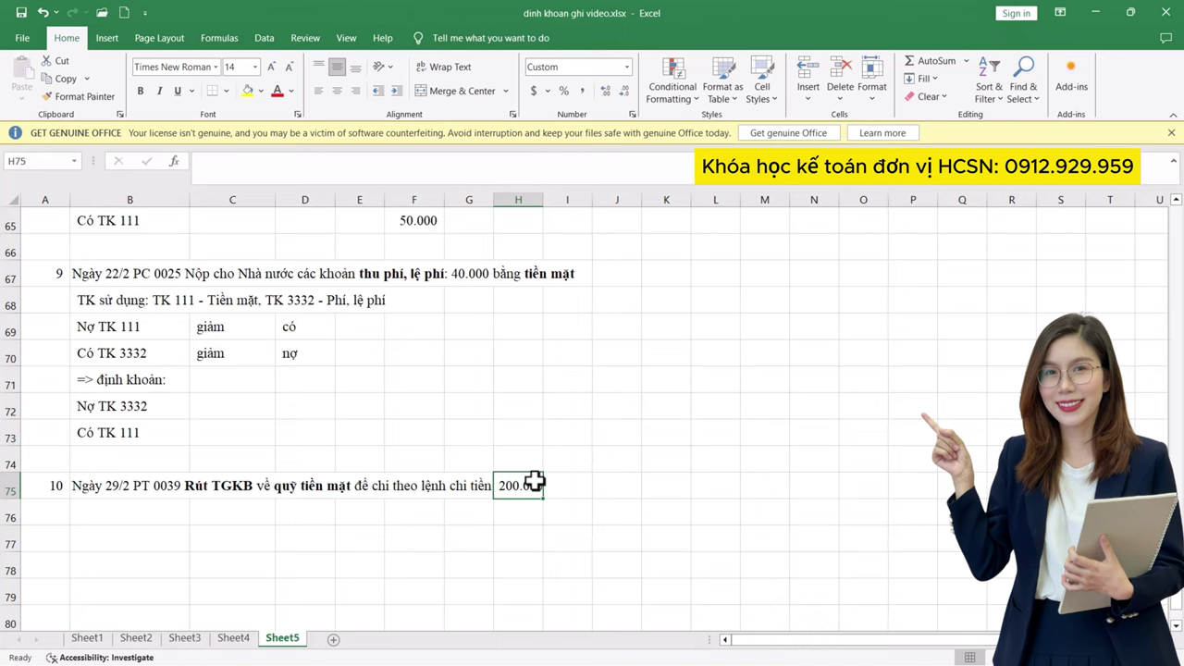
pyautogui.scroll(5, 345, 351)
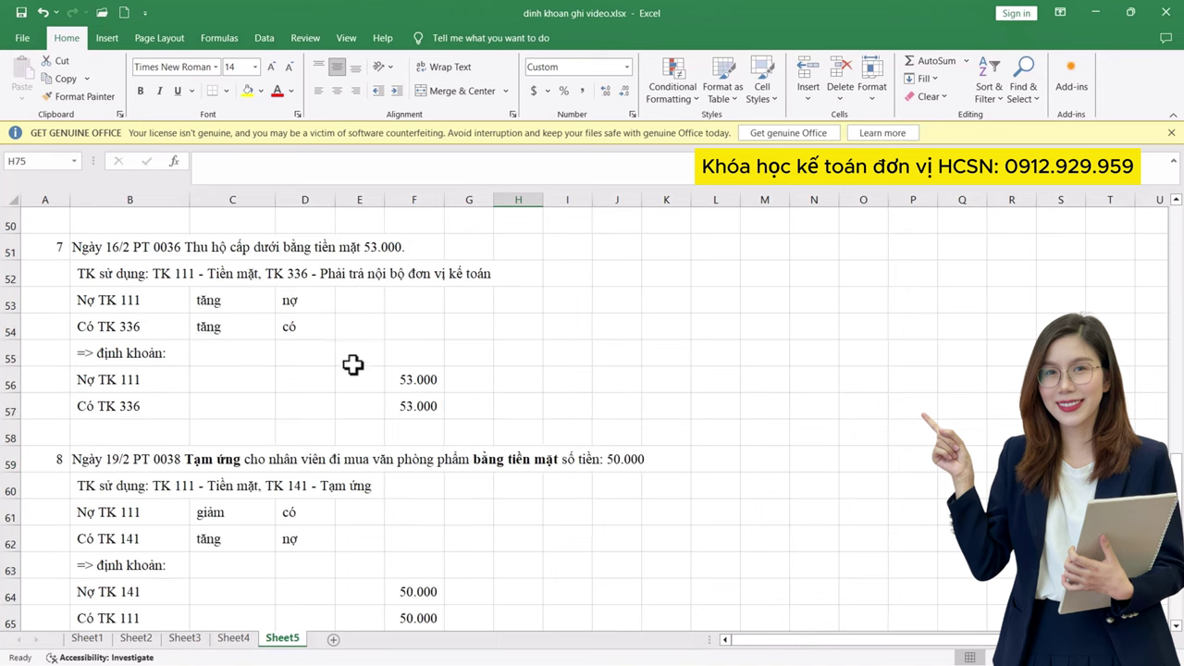
pyautogui.scroll(9, 354, 368)
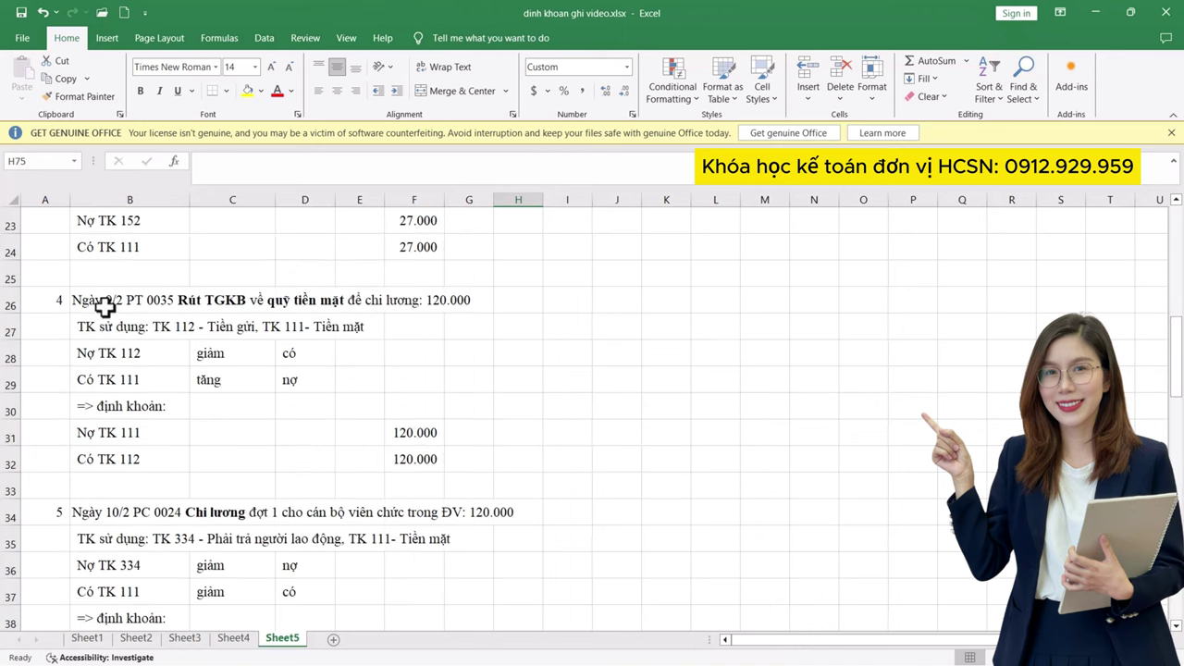
pyautogui.click(109, 308)
pyautogui.moveTo(106, 319); pyautogui.dragTo(448, 459)
pyautogui.hotkey('ctrl', 'c')
pyautogui.scroll(-17, 448, 459)
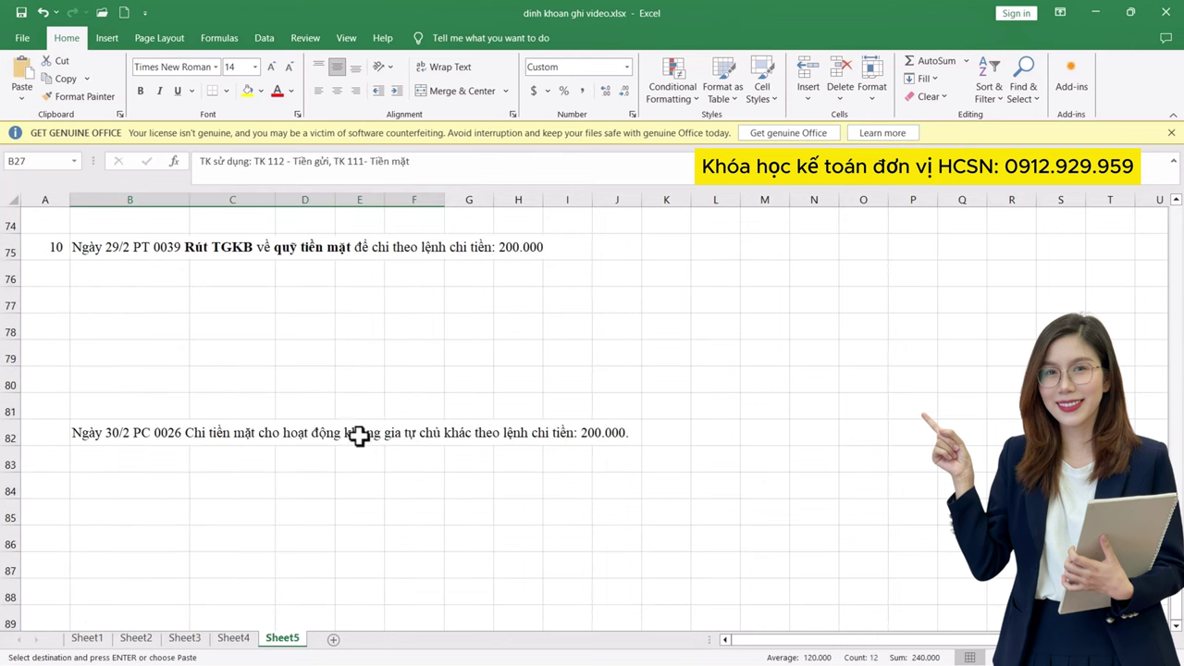
pyautogui.click(127, 268)
pyautogui.hotkey('ctrl', 'v')
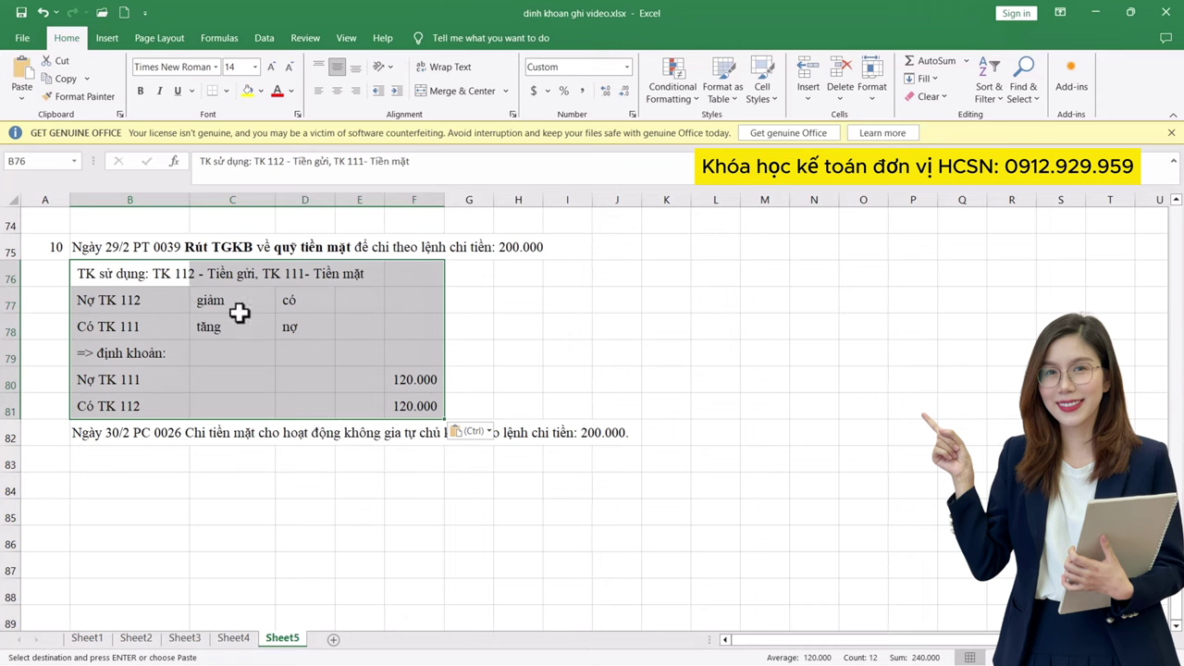
# - Review the tenth transaction's increase/decrease and debit/credit markings and set the debit amount in F80 to 200.000
pyautogui.click(191, 299)
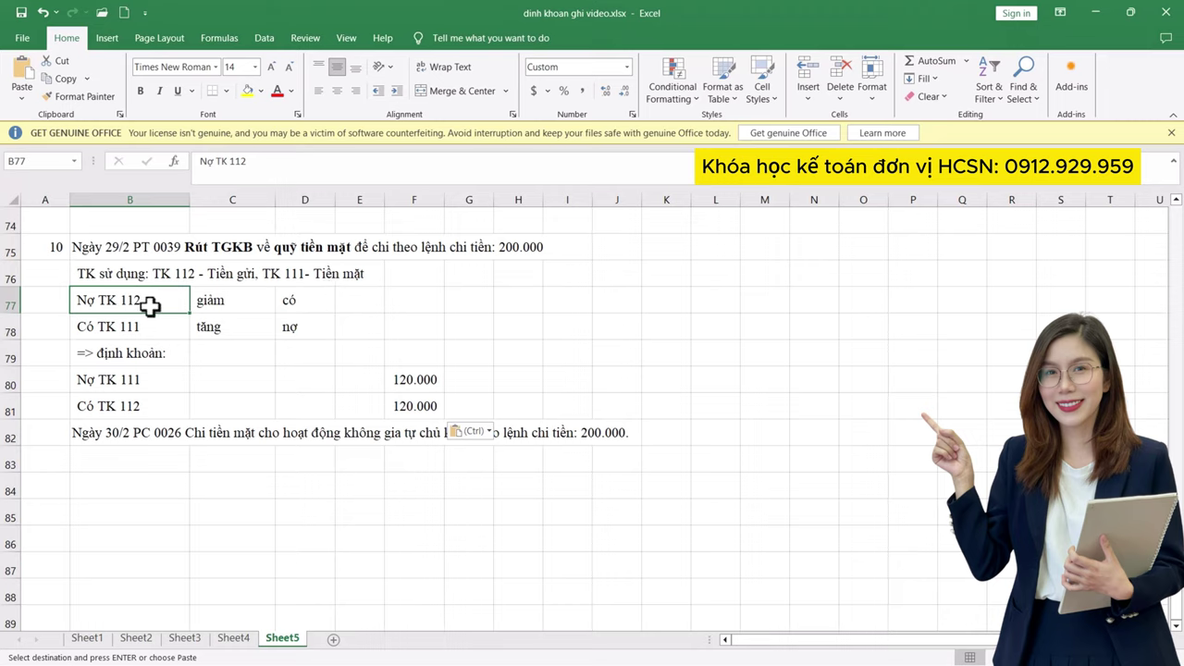
pyautogui.moveTo(231, 331); pyautogui.dragTo(303, 328)
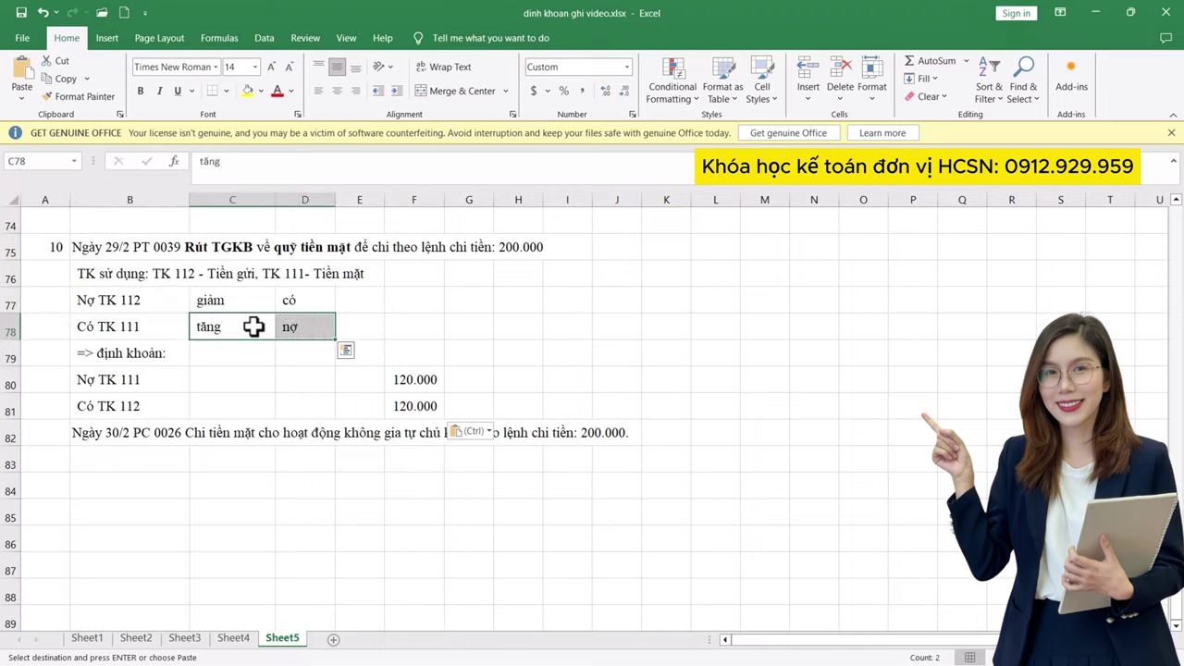
pyautogui.moveTo(231, 301); pyautogui.dragTo(330, 318)
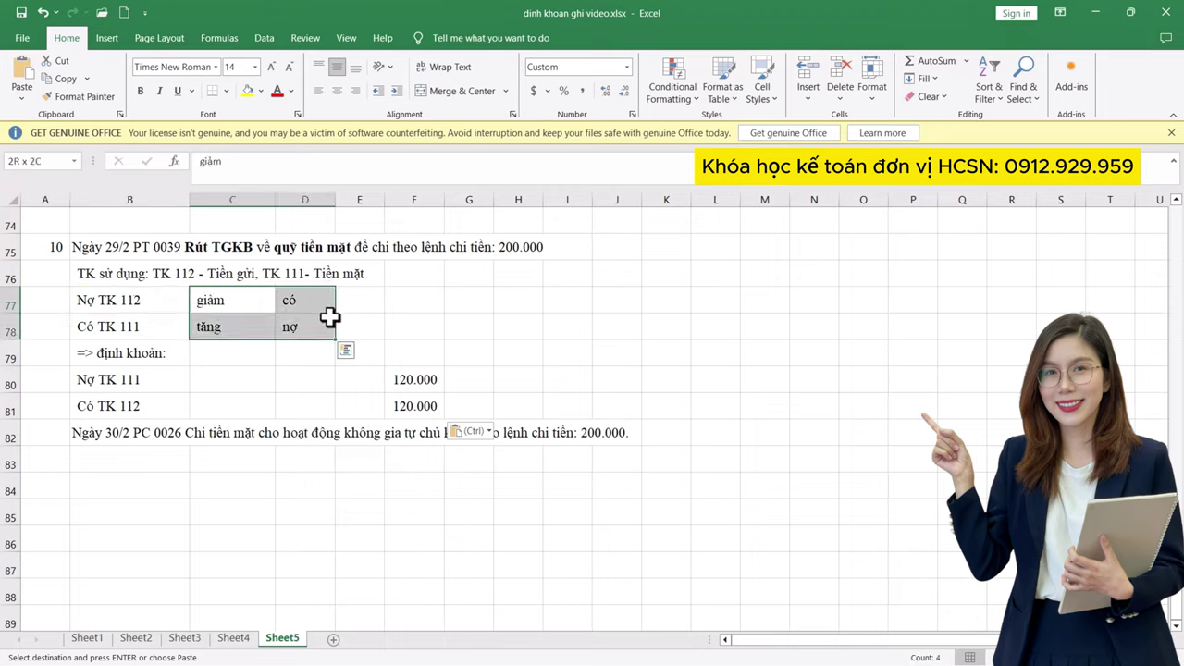
pyautogui.click(116, 378)
pyautogui.click(426, 376)
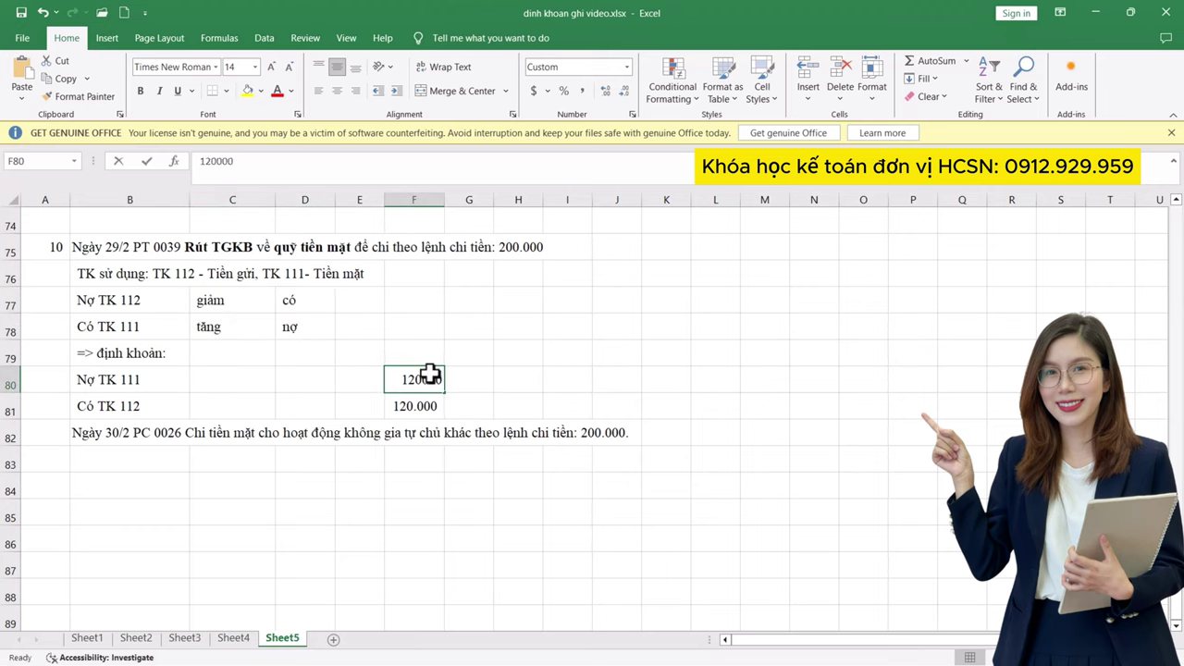
pyautogui.write('200.')
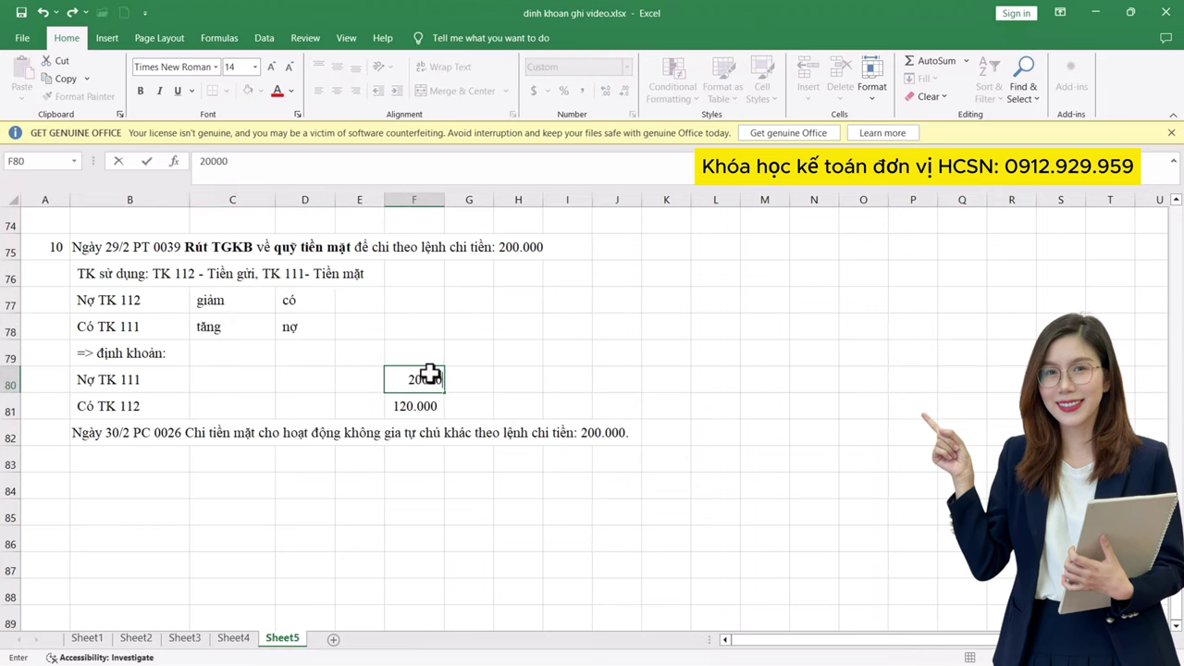
pyautogui.write('000')
pyautogui.press('Return')
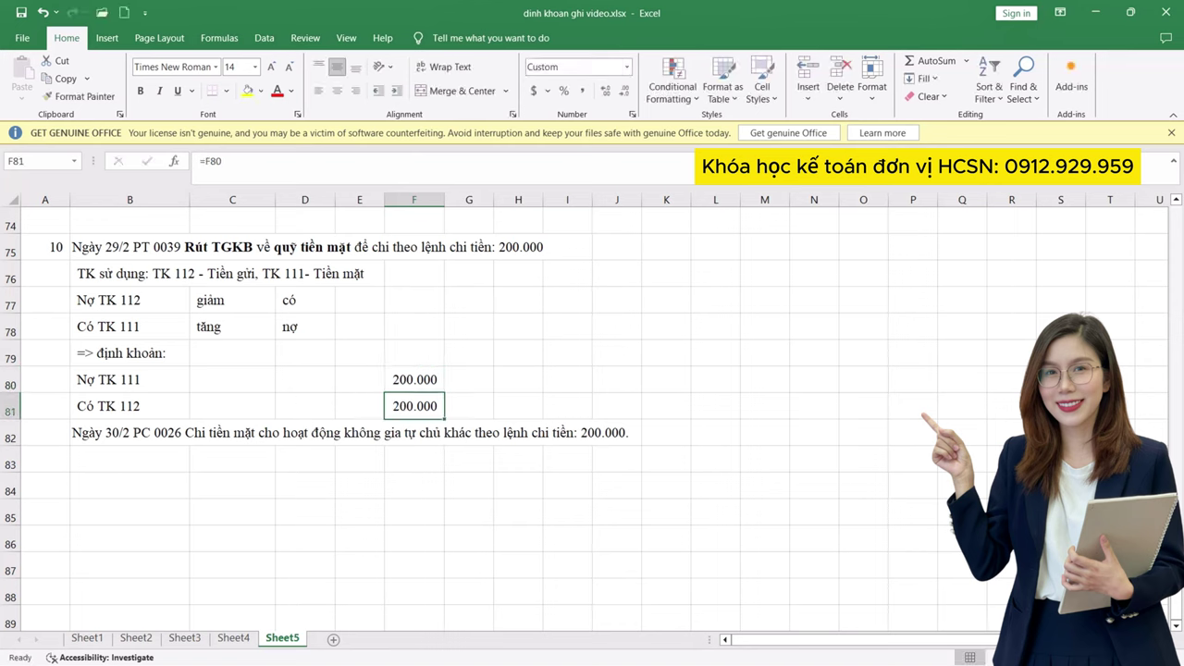
# - Insert a blank row at row 82, number the following transaction 11 in A83, and change its date in B83 to 28/2
pyautogui.click(45, 459)
pyautogui.write('11')
pyautogui.press('Return')
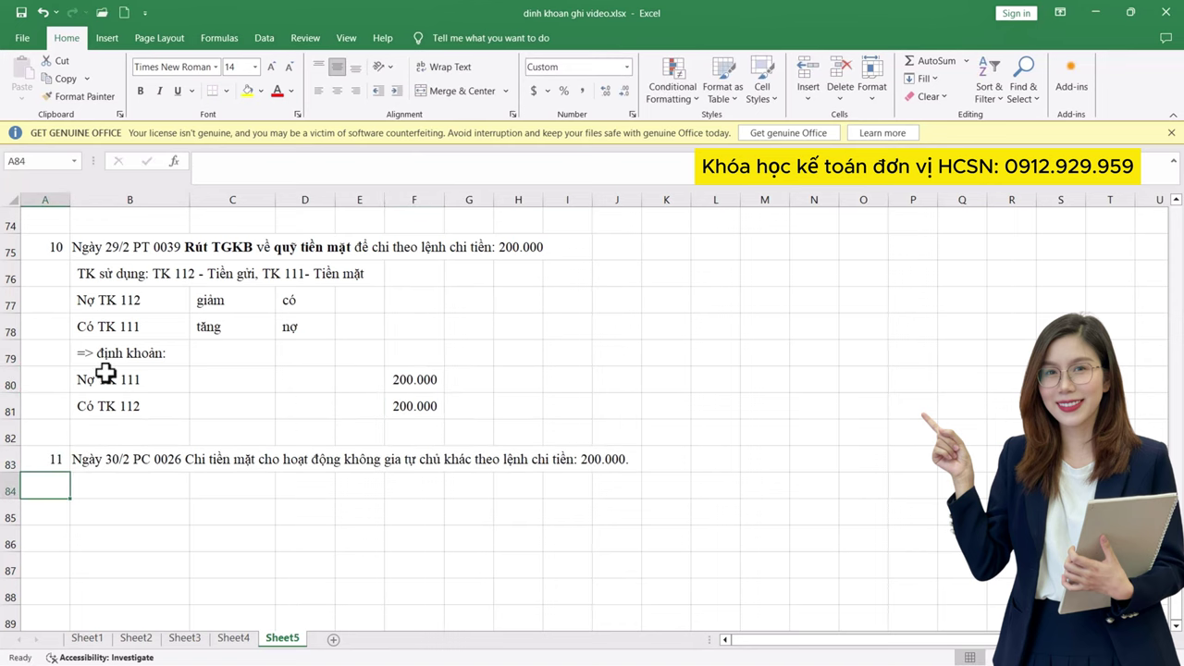
pyautogui.doubleClick(118, 459)
pyautogui.press('BackSpace')
pyautogui.press('BackSpace')
pyautogui.write('28')
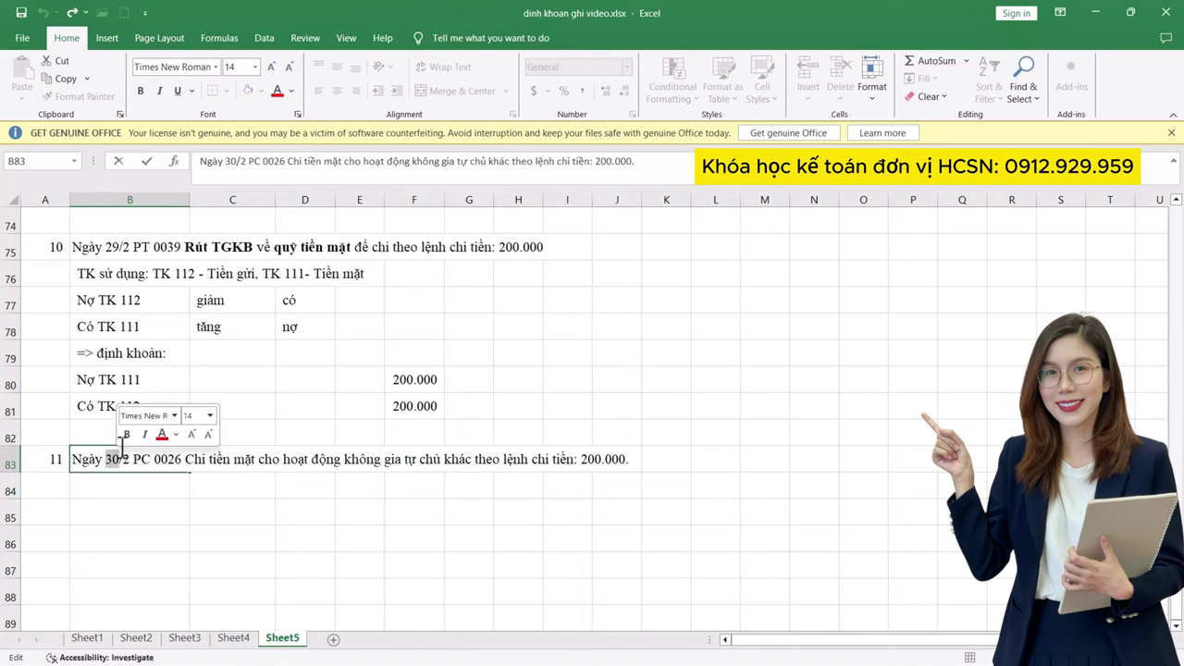
pyautogui.press('Tab')
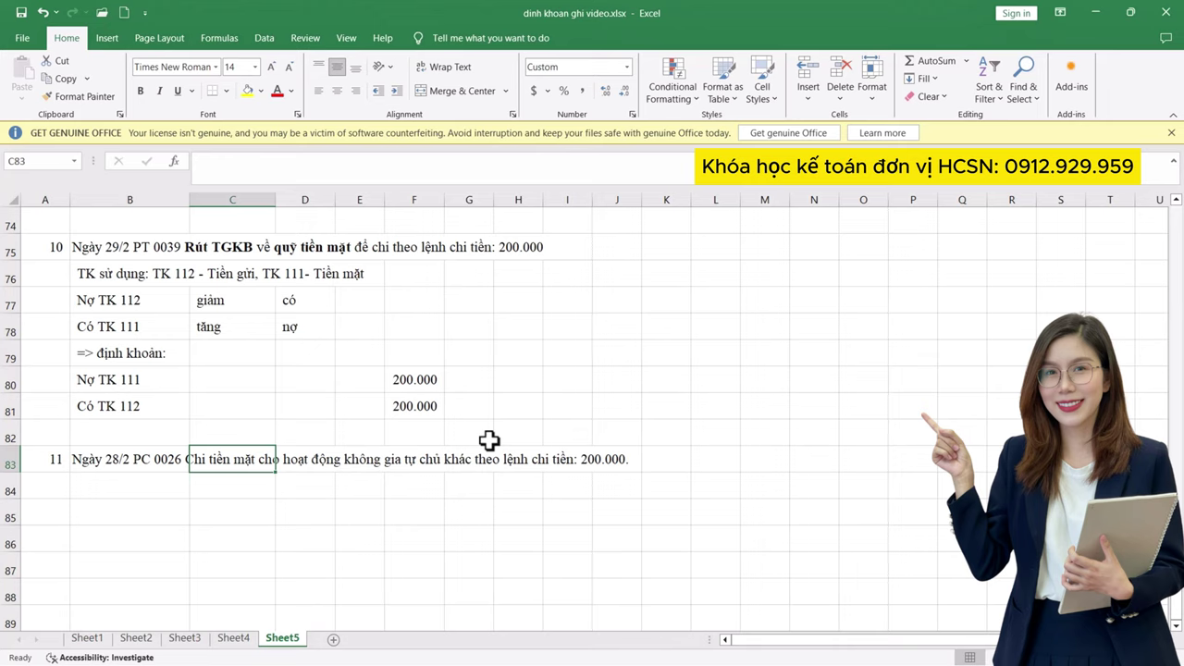
# - Bold "tiền mặt" and "hoạt động không giao tự chủ" in B83, correcting the word before "tự chủ" to "giao"
pyautogui.click(98, 459)
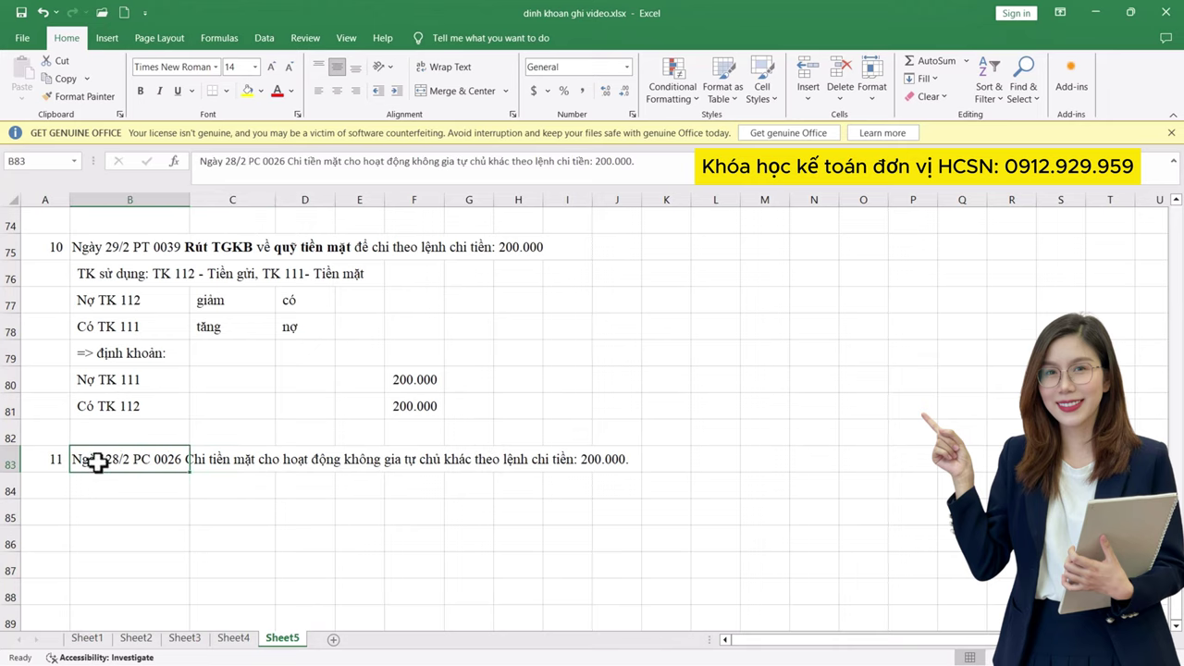
pyautogui.doubleClick(98, 459)
pyautogui.moveTo(188, 463)
pyautogui.mouseDown()
pyautogui.moveTo(250, 463)
pyautogui.moveTo(209, 463)
pyautogui.mouseUp()
pyautogui.hotkey('ctrl', 'b')
pyautogui.moveTo(290, 463); pyautogui.dragTo(446, 463)
pyautogui.hotkey('ctrl', 'b')
pyautogui.press('Return')
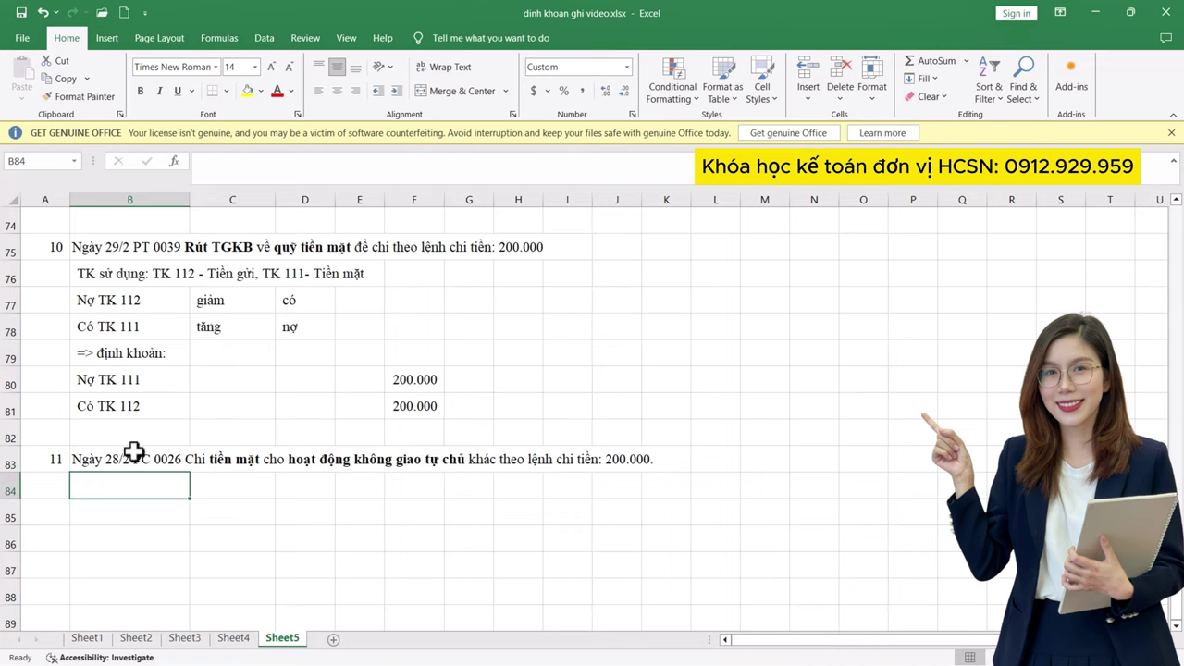
# - Copy the accounts-used line from B76 to B84 under the eleventh transaction
pyautogui.click(116, 272)
pyautogui.hotkey('ctrl', 'c')
pyautogui.click(176, 483)
pyautogui.hotkey('ctrl', 'v')
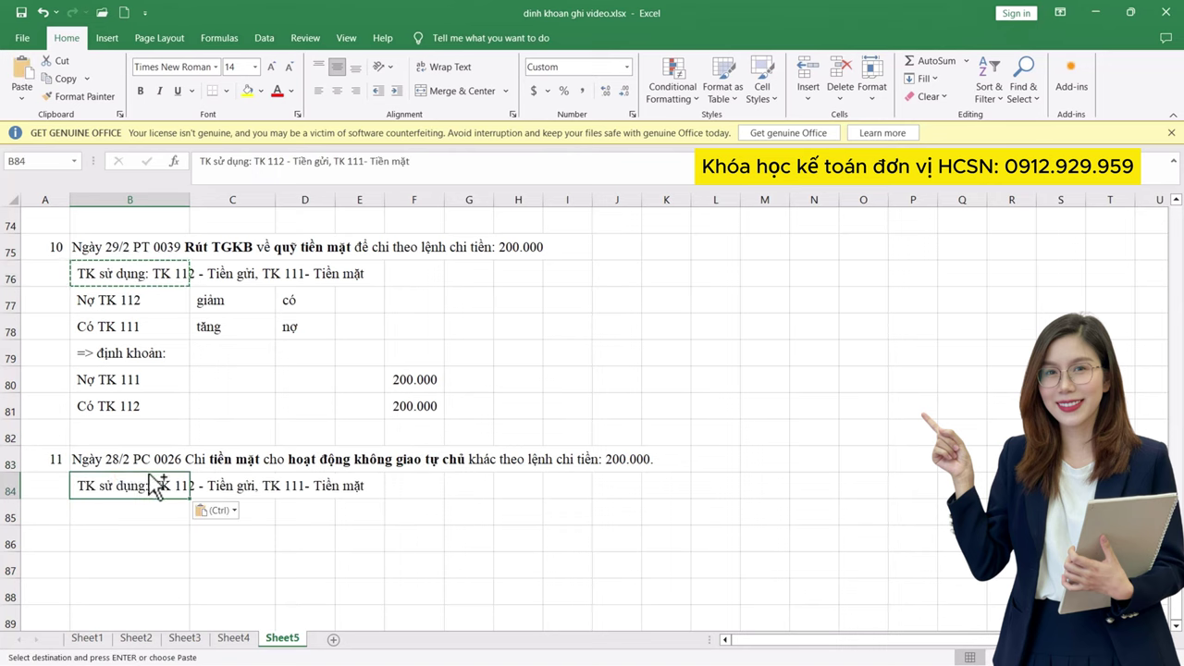
# - Look up the non-autonomous activity expense account in the Google Docs chart of accounts and replace B84's deposit account with "611 - Hooạt động không giao tự chủ"
pyautogui.doubleClick(158, 484)
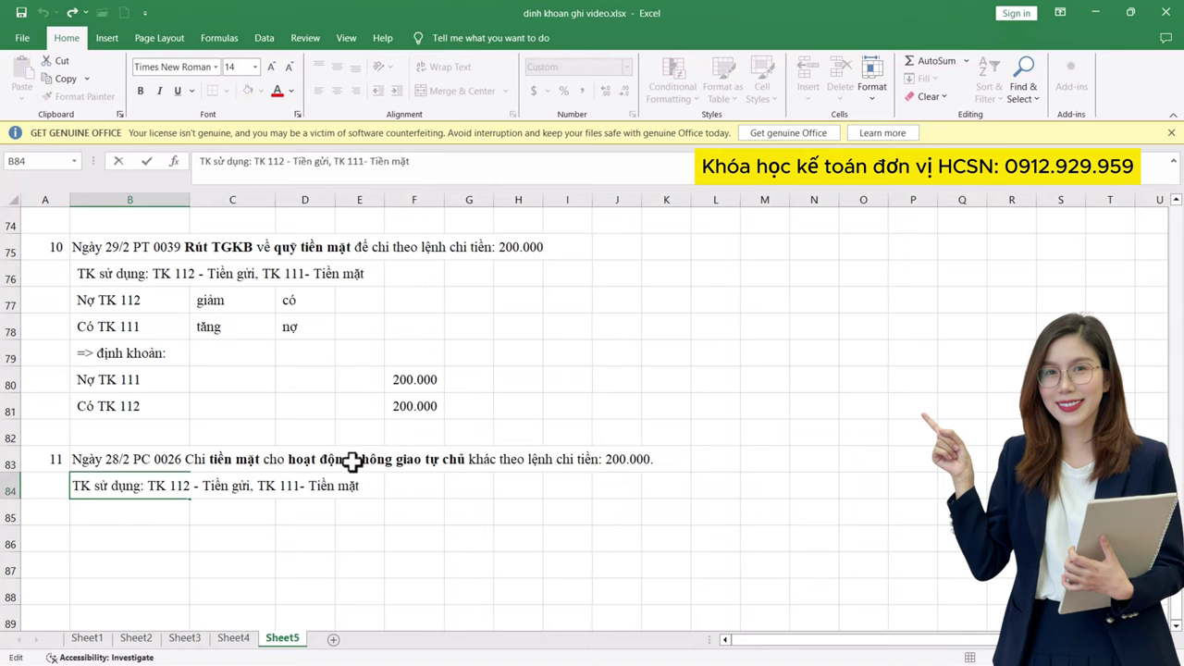
pyautogui.hotkey('alt', 'Tab')
pyautogui.scroll(-5, 547, 370)
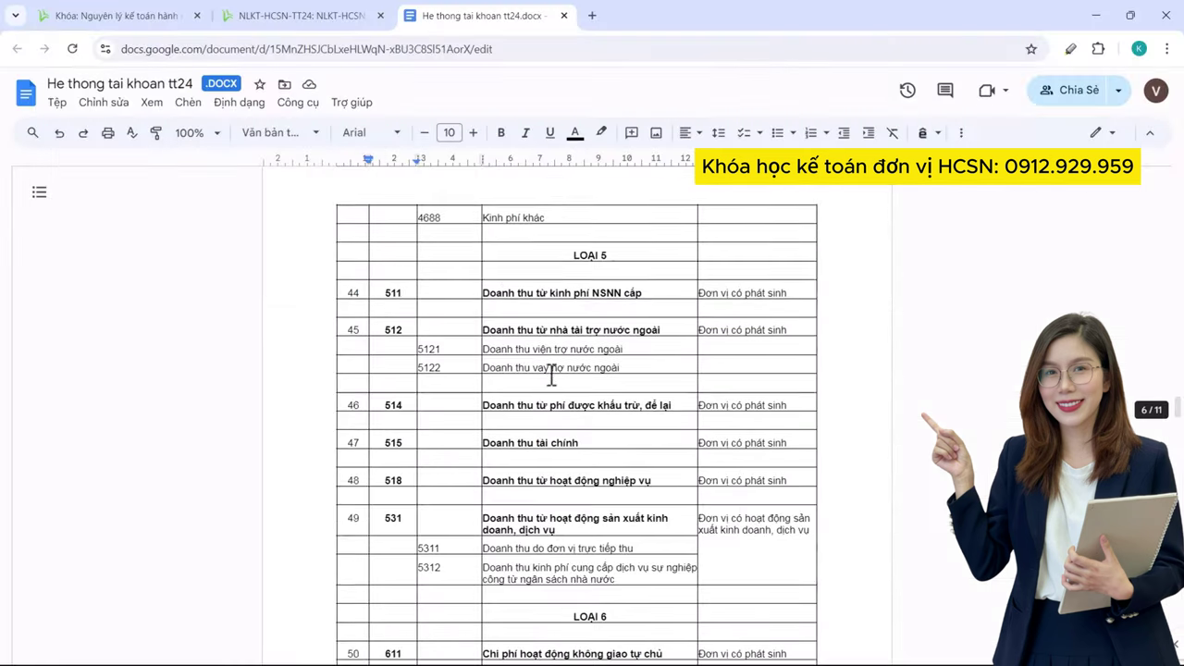
pyautogui.scroll(-3, 516, 377)
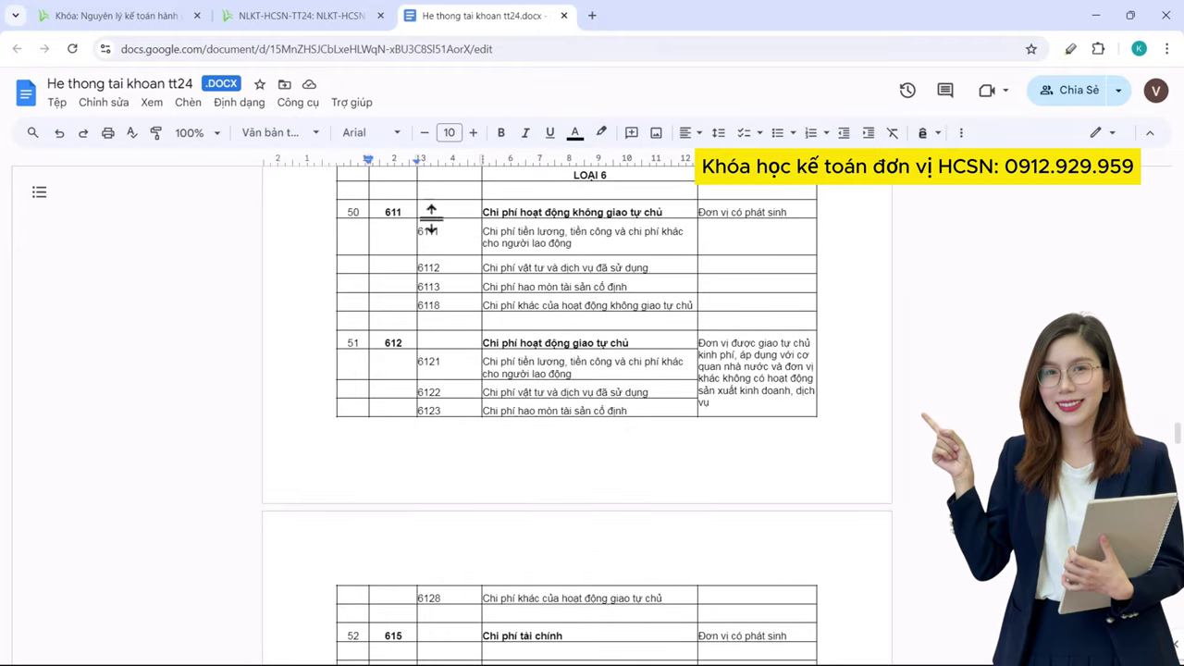
pyautogui.moveTo(519, 212); pyautogui.dragTo(635, 212)
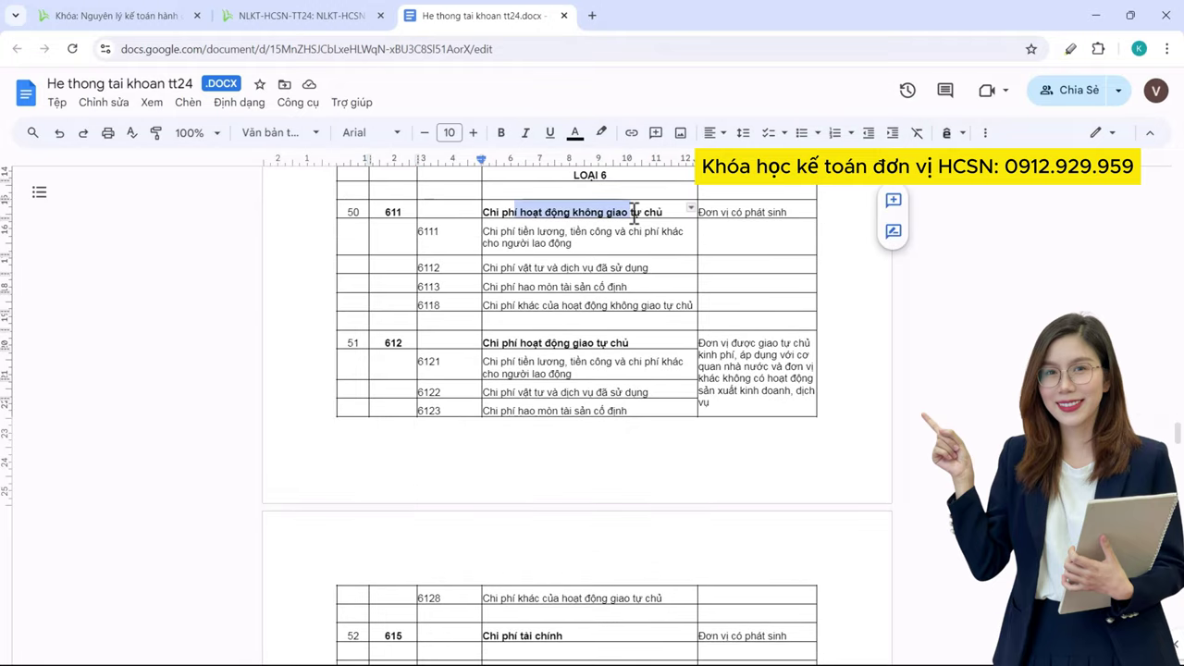
pyautogui.hotkey('alt', 'Tab')
pyautogui.moveTo(170, 486); pyautogui.dragTo(255, 479)
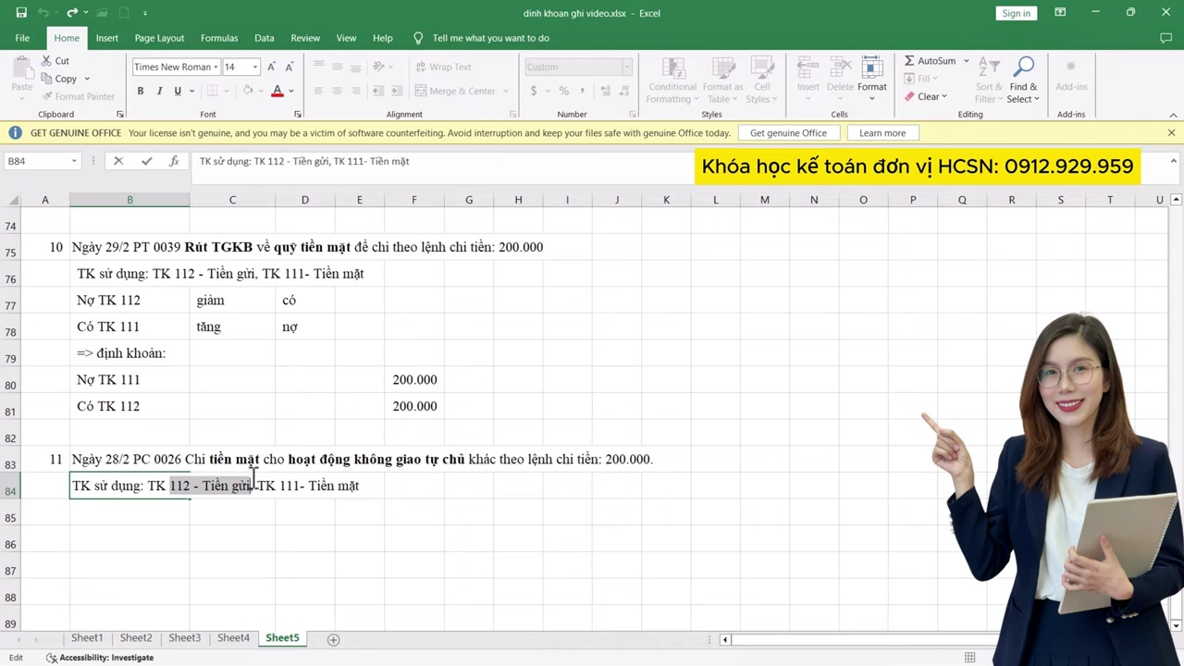
pyautogui.write('611 - Hooạt đôn')
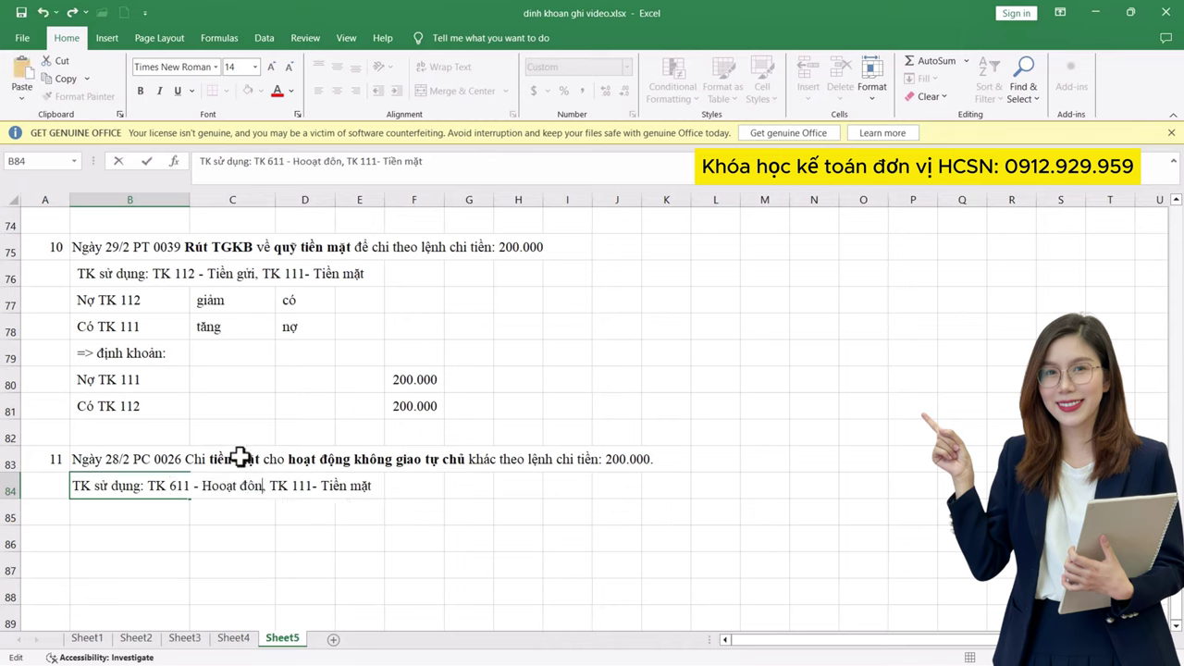
pyautogui.write('g không giao tự chủ')
pyautogui.press('Return')
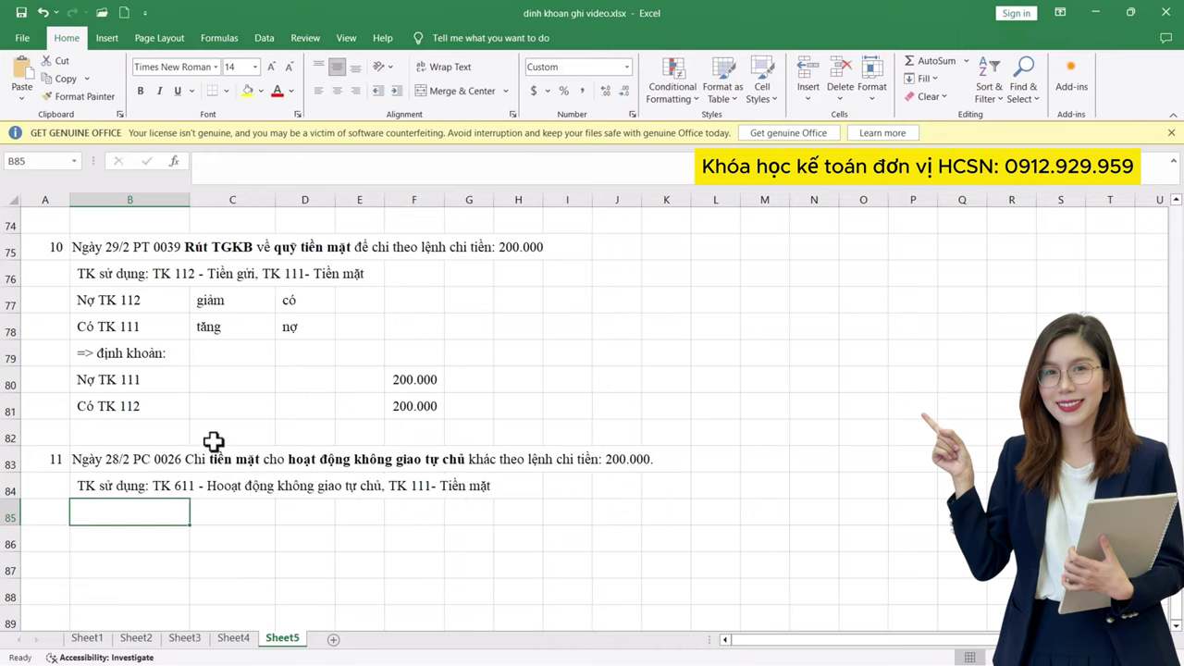
# - Copy the account lines B77:B78 to B85:B86 and change the line in B85 to "Nợ TK 611"
pyautogui.moveTo(143, 305); pyautogui.dragTo(154, 318)
pyautogui.hotkey('ctrl', 'c')
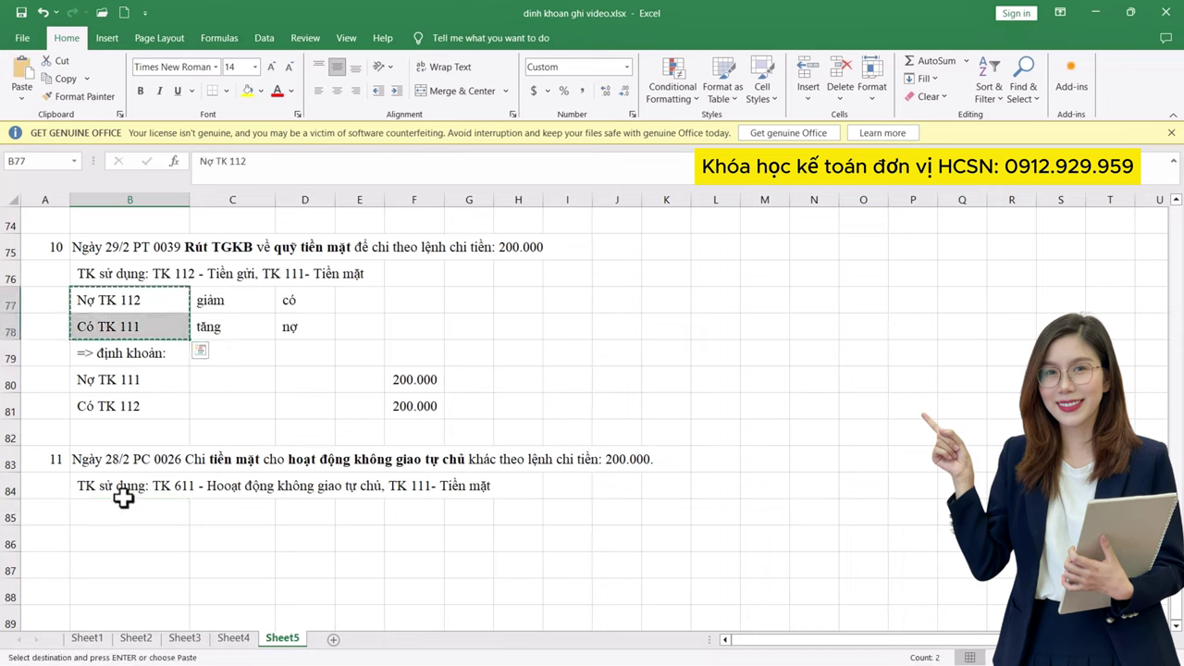
pyautogui.click(123, 507)
pyautogui.hotkey('ctrl', 'v')
pyautogui.doubleClick(158, 518)
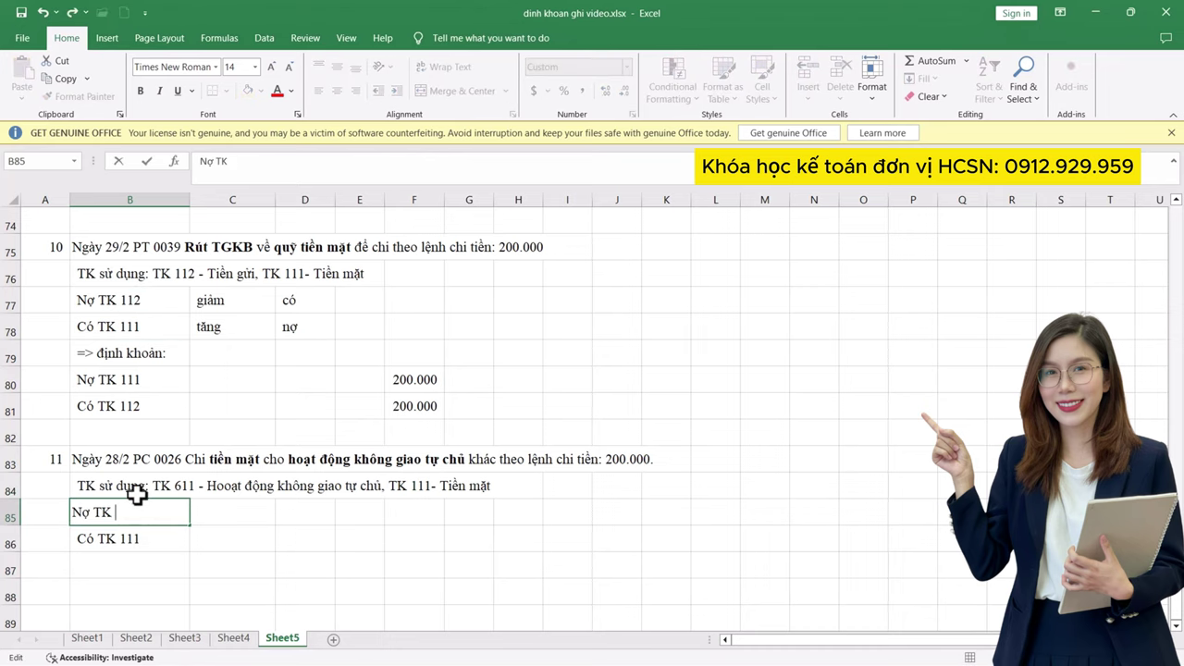
pyautogui.write('611')
pyautogui.press('Tab')
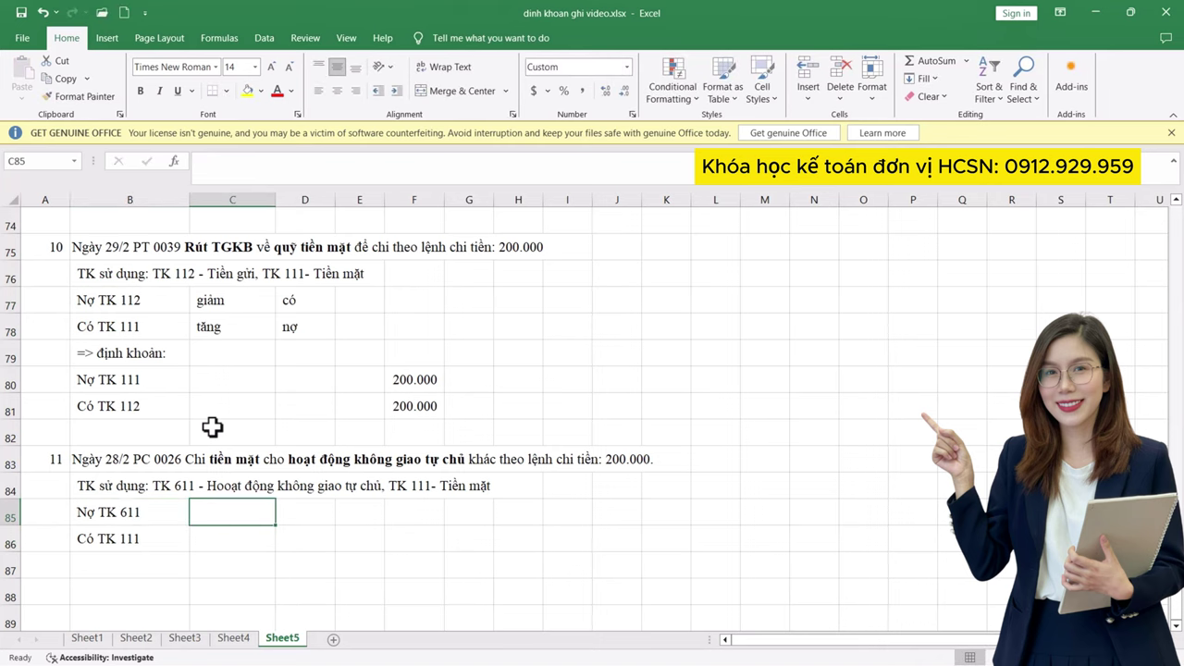
# - Mark TK 611 as "tăng" in C85 and TK 111 as "giảm" in C86
pyautogui.write('ta')
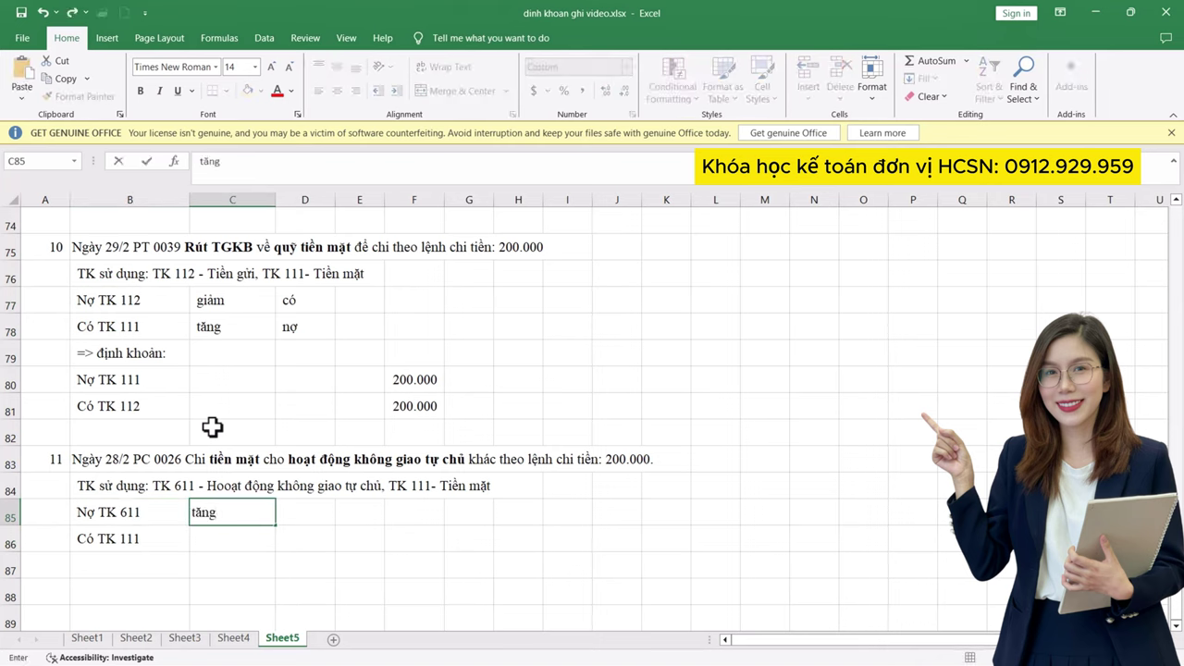
pyautogui.write('ng')
pyautogui.press('Return')
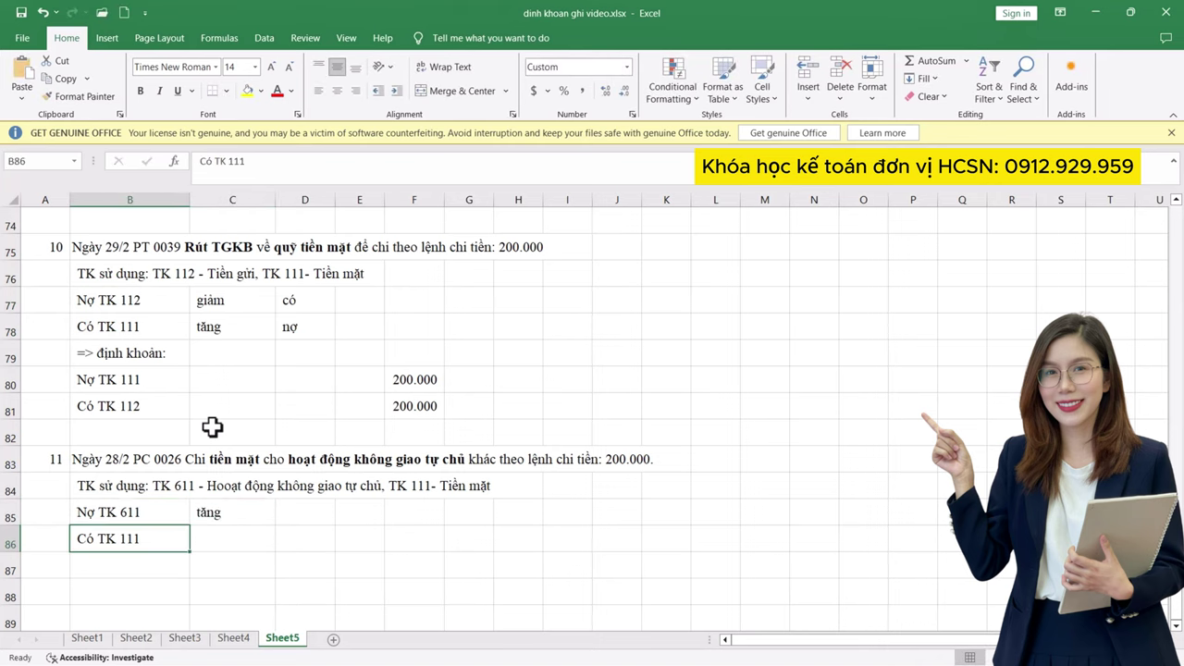
pyautogui.press('Tab')
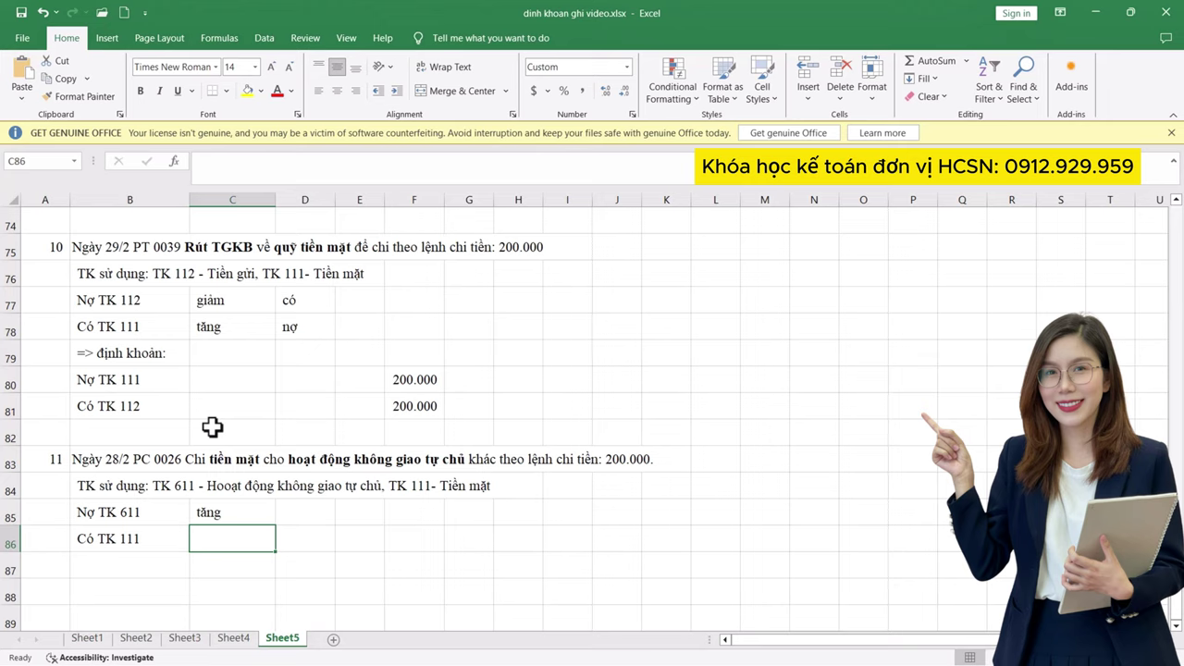
pyautogui.write('giảm')
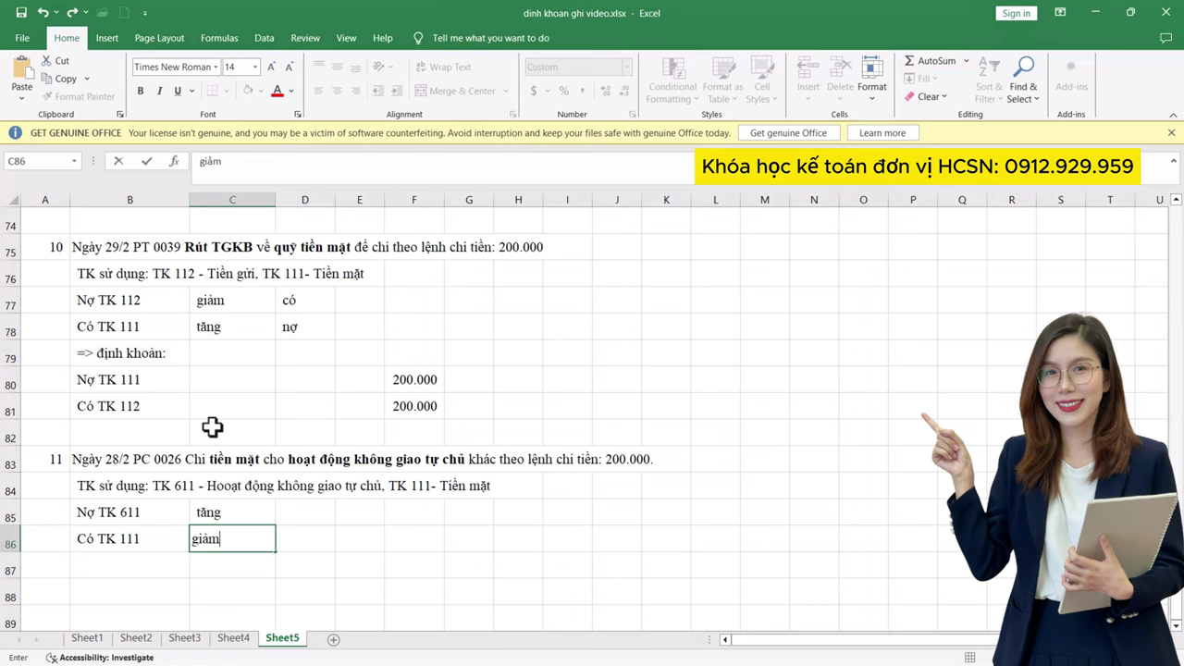
pyautogui.click(293, 527)
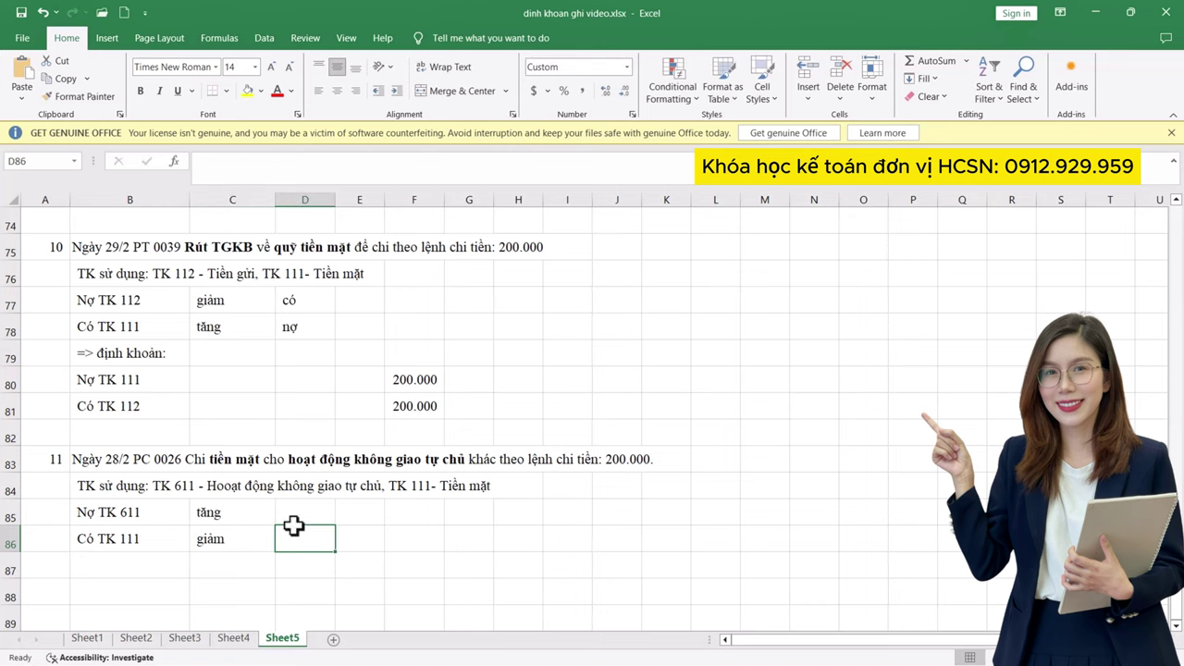
# - Enter "nợ" in D85 for TK 611 and "có" in D86 for TK 111
pyautogui.click(309, 508)
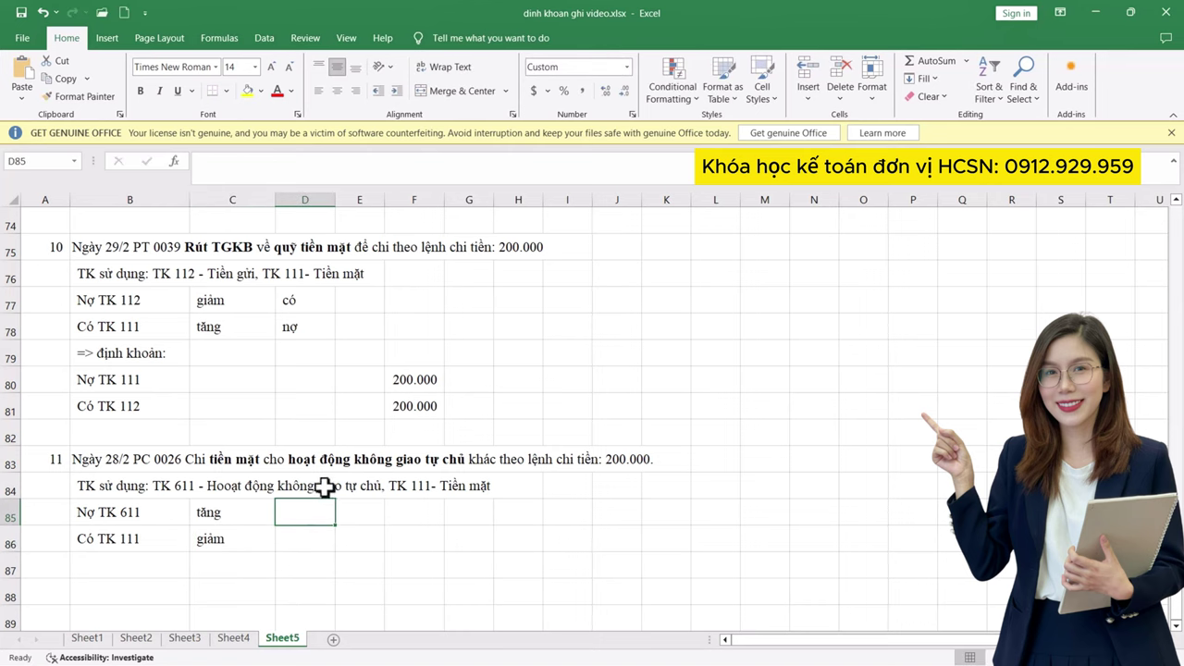
pyautogui.write('no')
pyautogui.press('Return')
pyautogui.write('có')
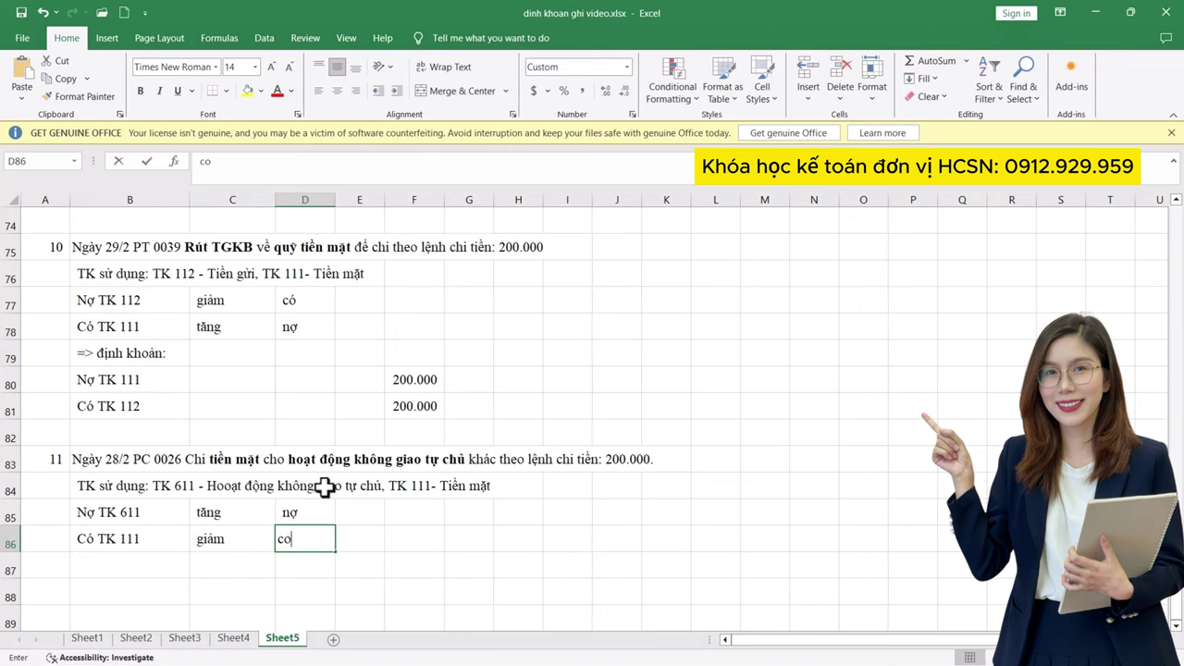
pyautogui.press('Return')
# - Copy the entry block B79:B81 to B87:B89 and change the debit line in B88 to "Nợ TK 611"
pyautogui.moveTo(136, 353); pyautogui.dragTo(137, 407)
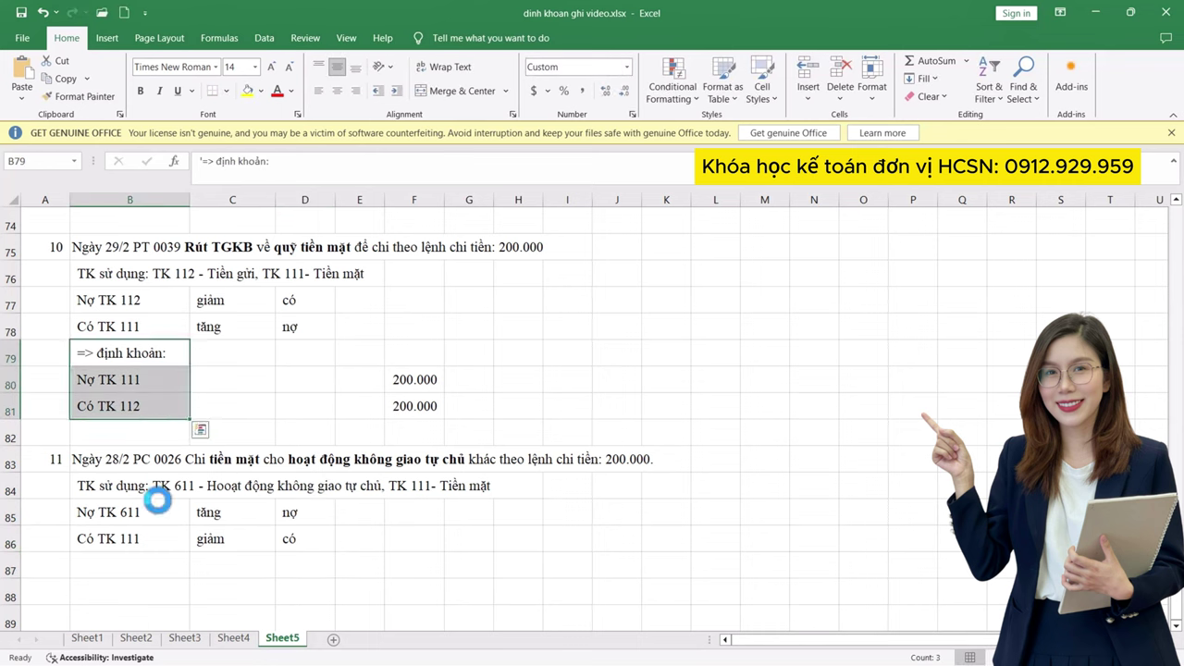
pyautogui.hotkey('ctrl', 'c')
pyautogui.click(129, 565)
pyautogui.hotkey('ctrl', 'v')
pyautogui.doubleClick(135, 592)
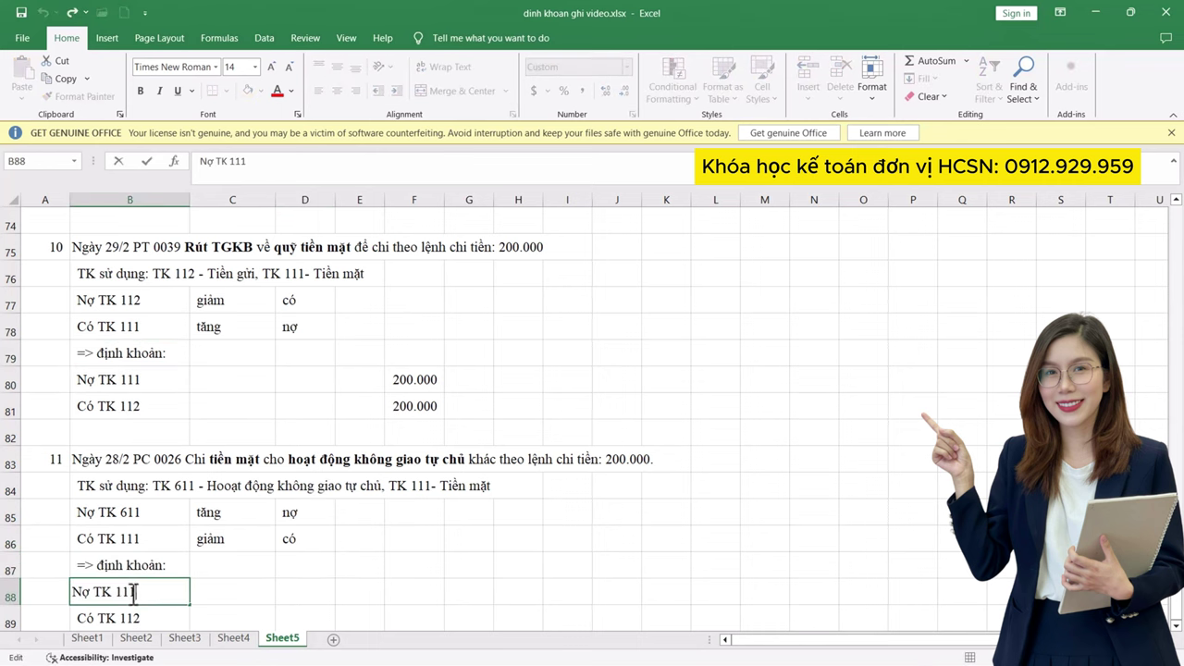
pyautogui.doubleClick(122, 592)
pyautogui.write('611')
pyautogui.press('Return')
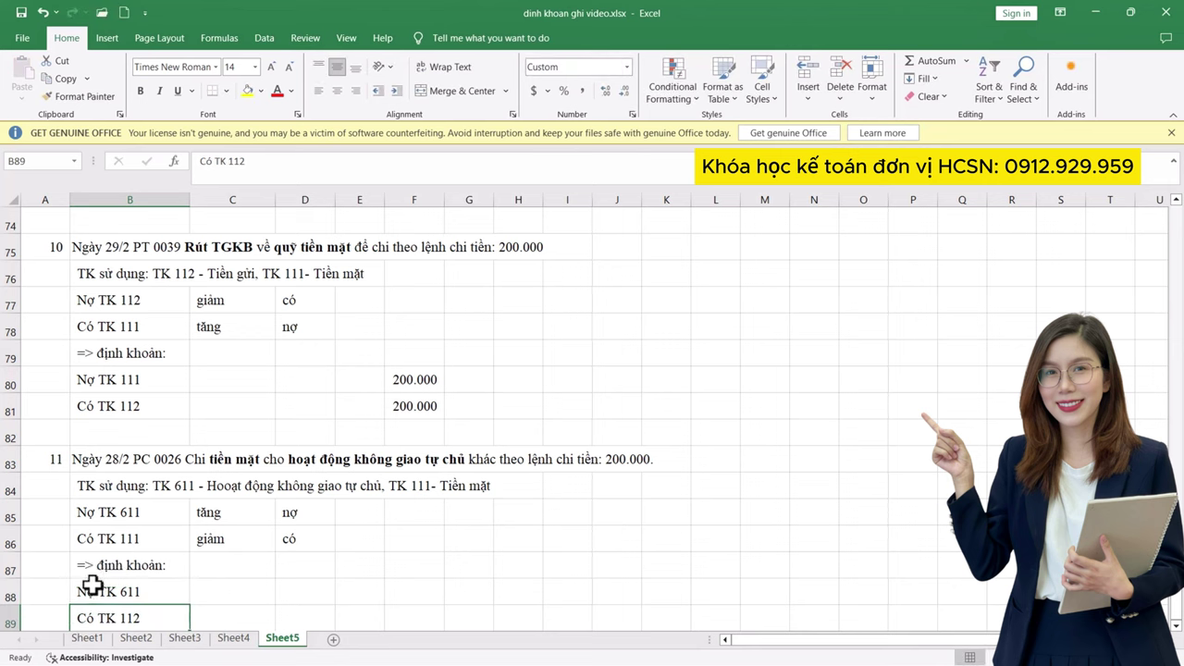
# - Change the credit line in B89 to "Có TK 111" and enter the amount 200.000 in F88 and F89
pyautogui.click(361, 612)
pyautogui.click(415, 562)
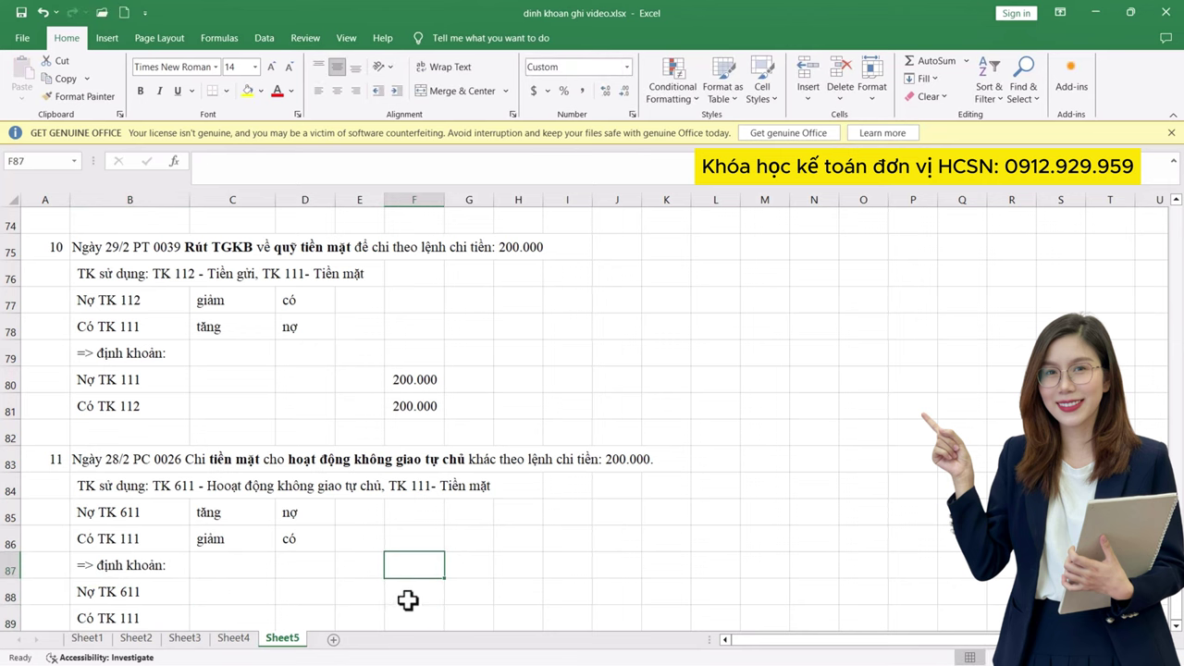
pyautogui.scroll(-1, 427, 587)
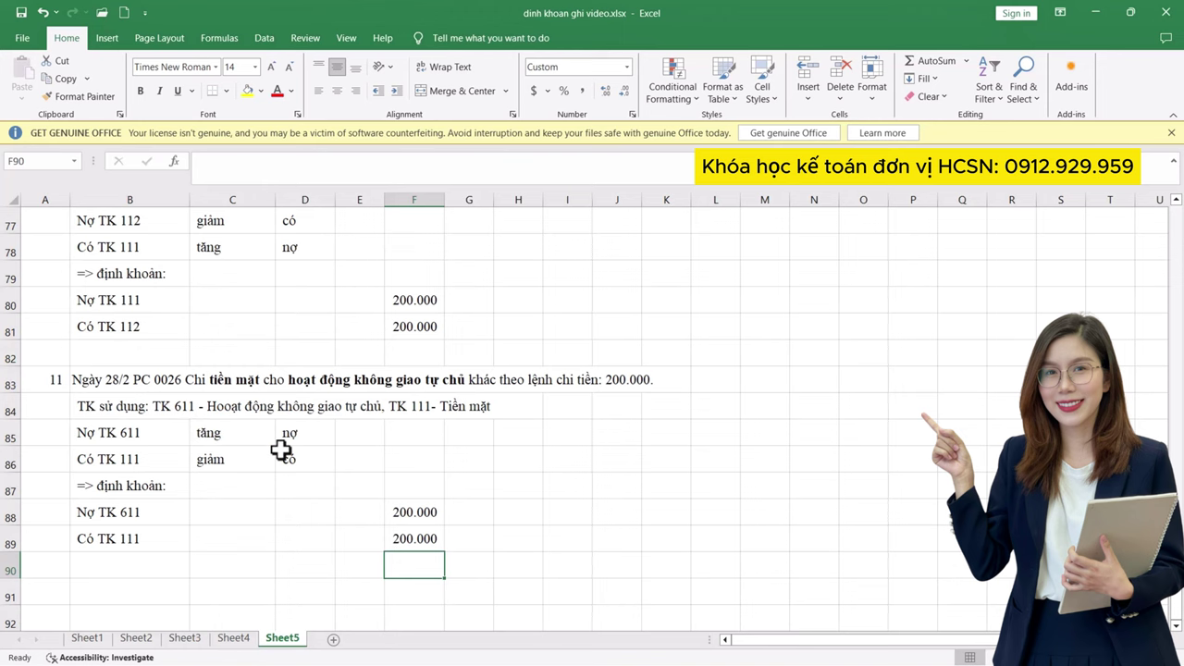
pyautogui.scroll(3, 281, 450)
pyautogui.scroll(20, 281, 450)
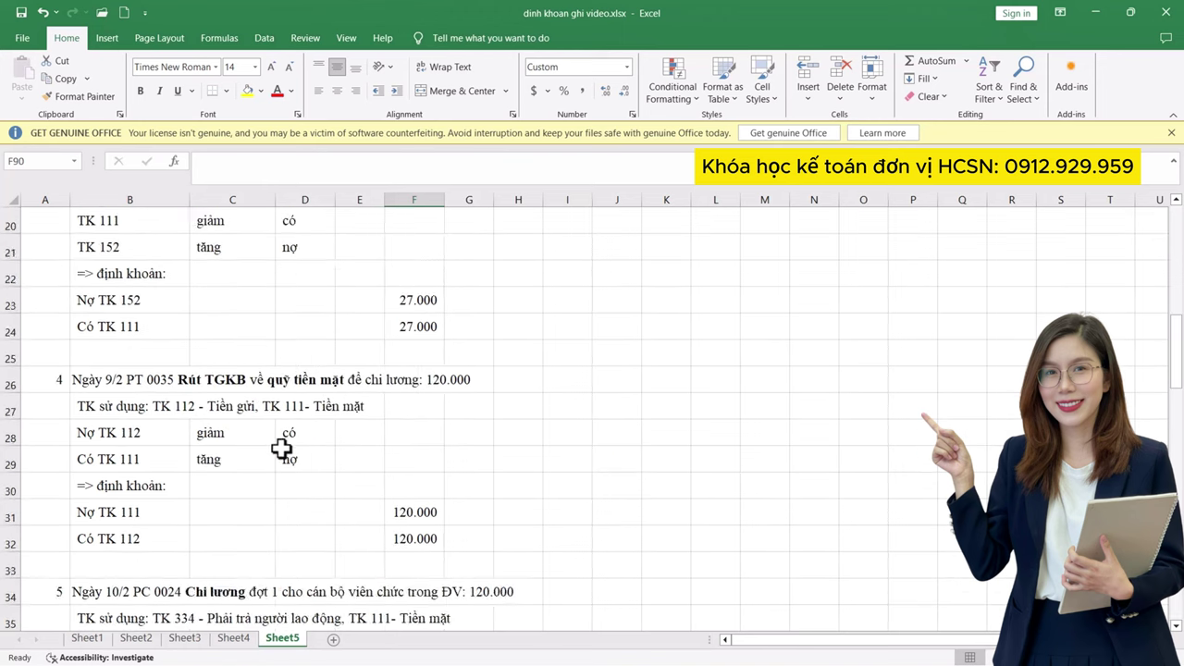
# - Review the finished entries from the first transaction onward, and look over the account classes around 611 in the browser's account-system document
pyautogui.scroll(1, 291, 444)
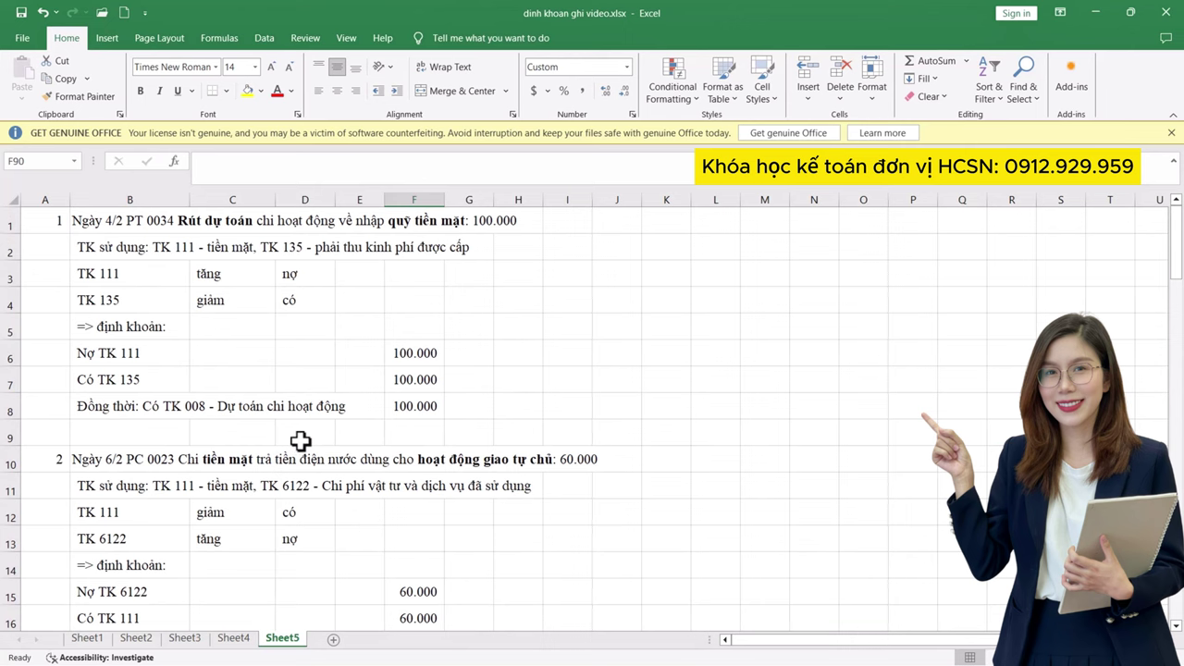
pyautogui.scroll(-3, 300, 441)
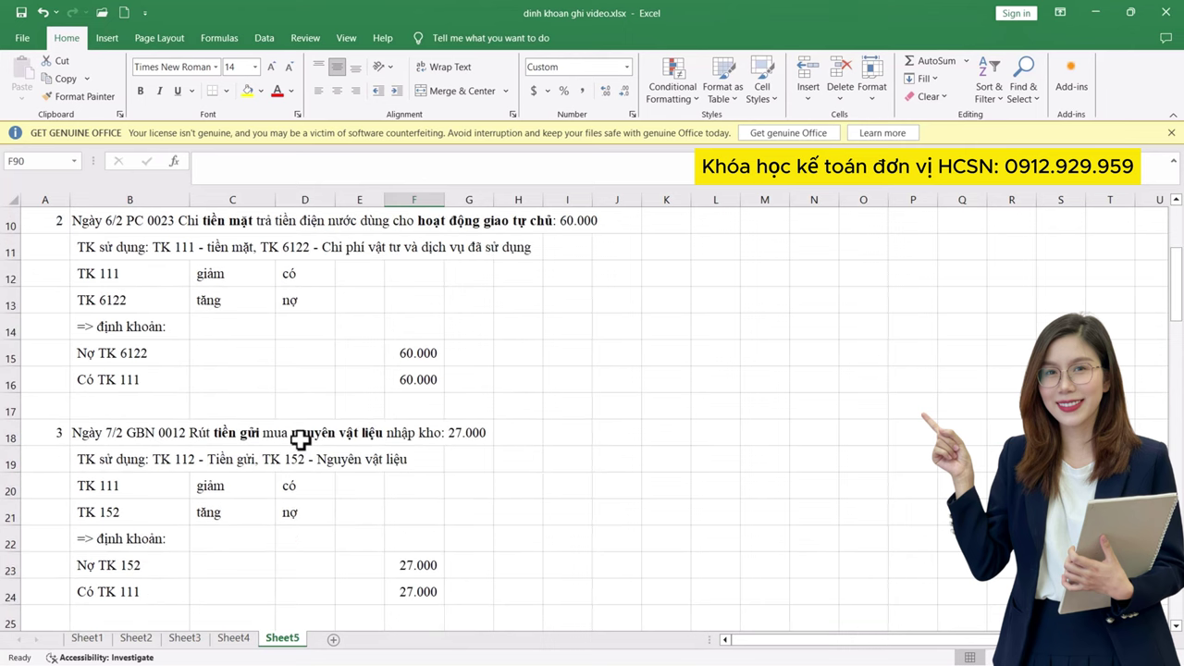
pyautogui.hotkey('alt', 'Tab')
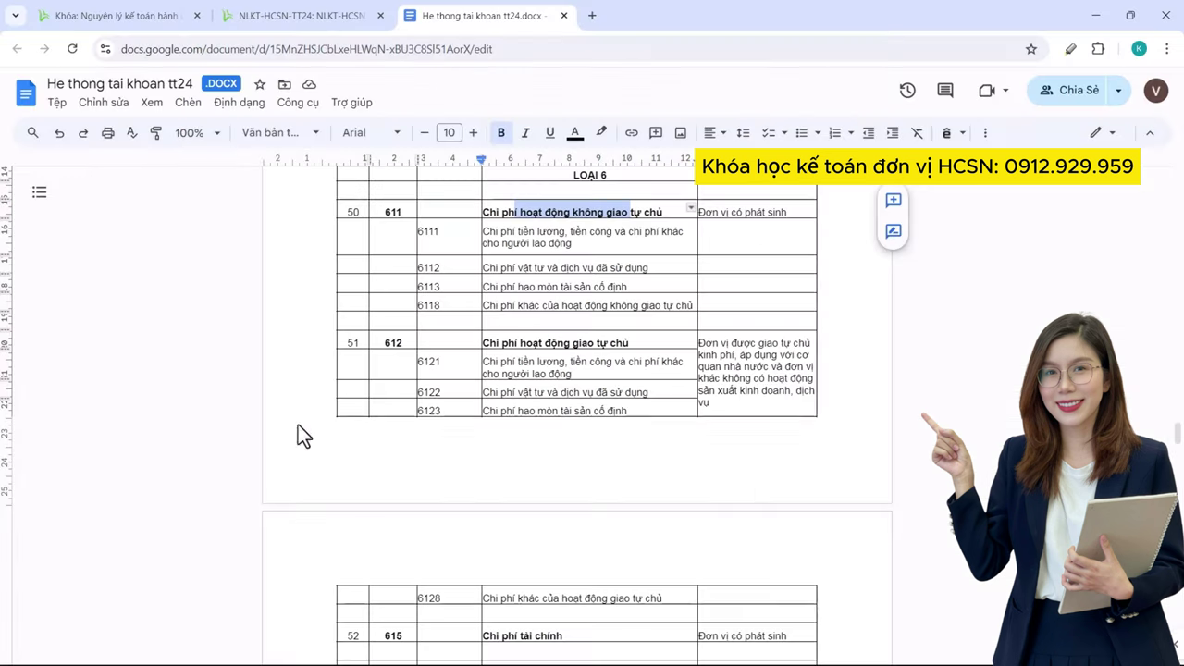
pyautogui.click(918, 287)
pyautogui.scroll(6, 610, 312)
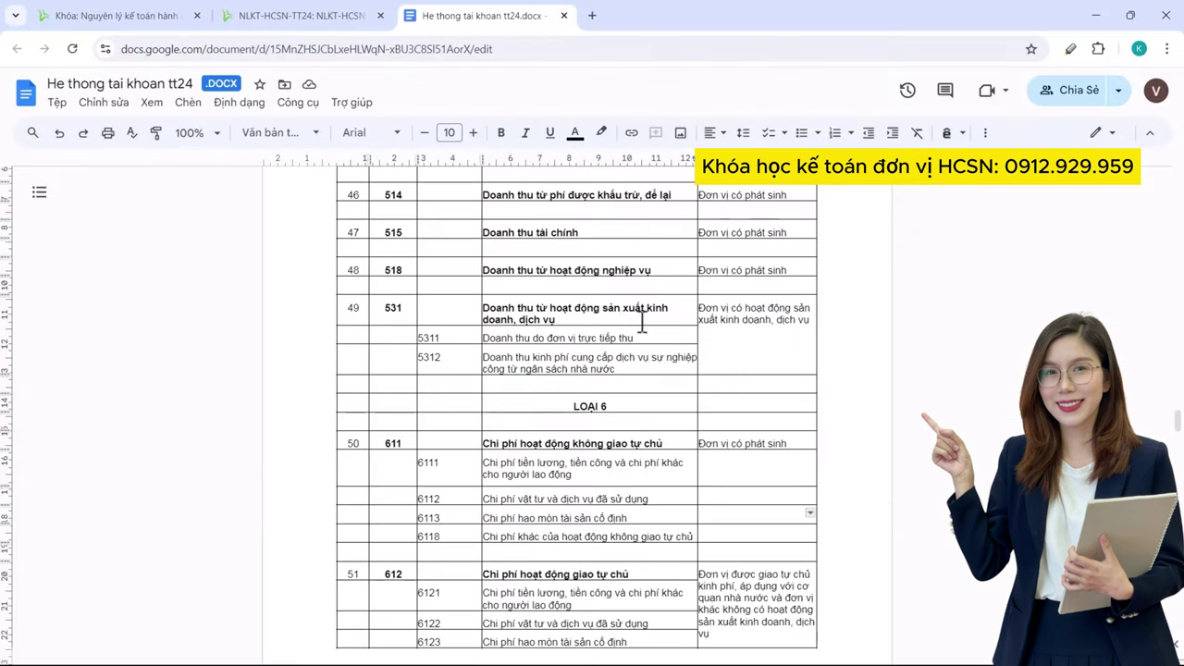
# - Compare with the "Đáp án" slide in the NLKT-HCSN-TT24 course, and return to the start of the exercise slide "Đề bài tập ví dụ"
pyautogui.hotkey('ctrl', 'shift', 'Tab')
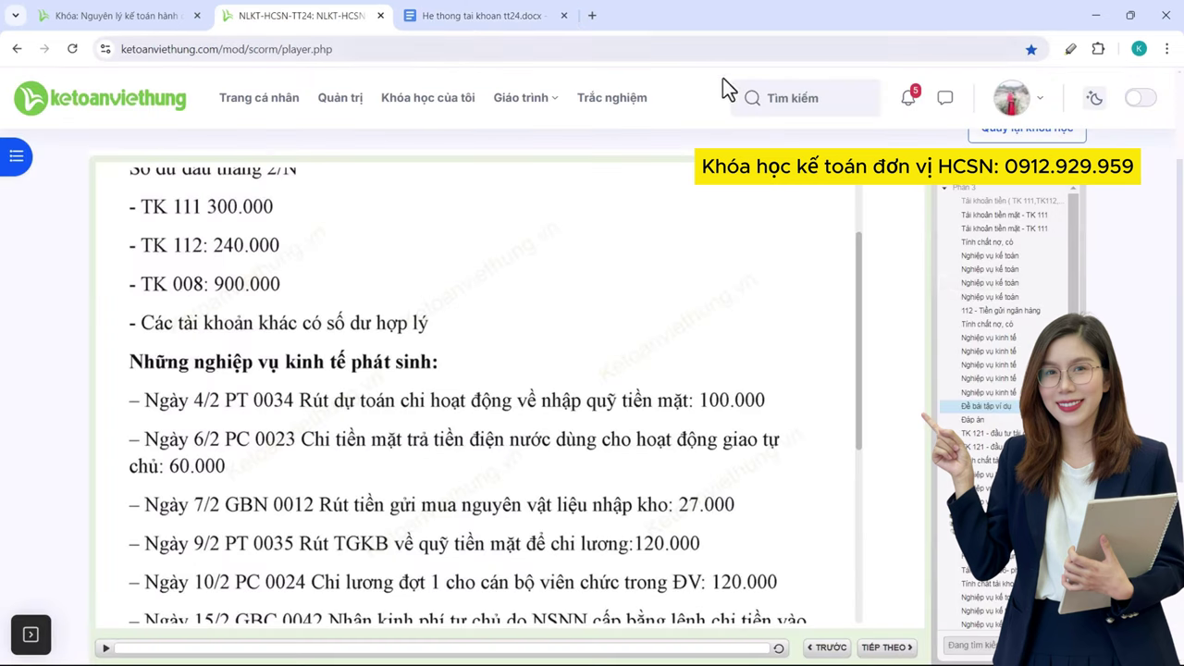
pyautogui.click(975, 419)
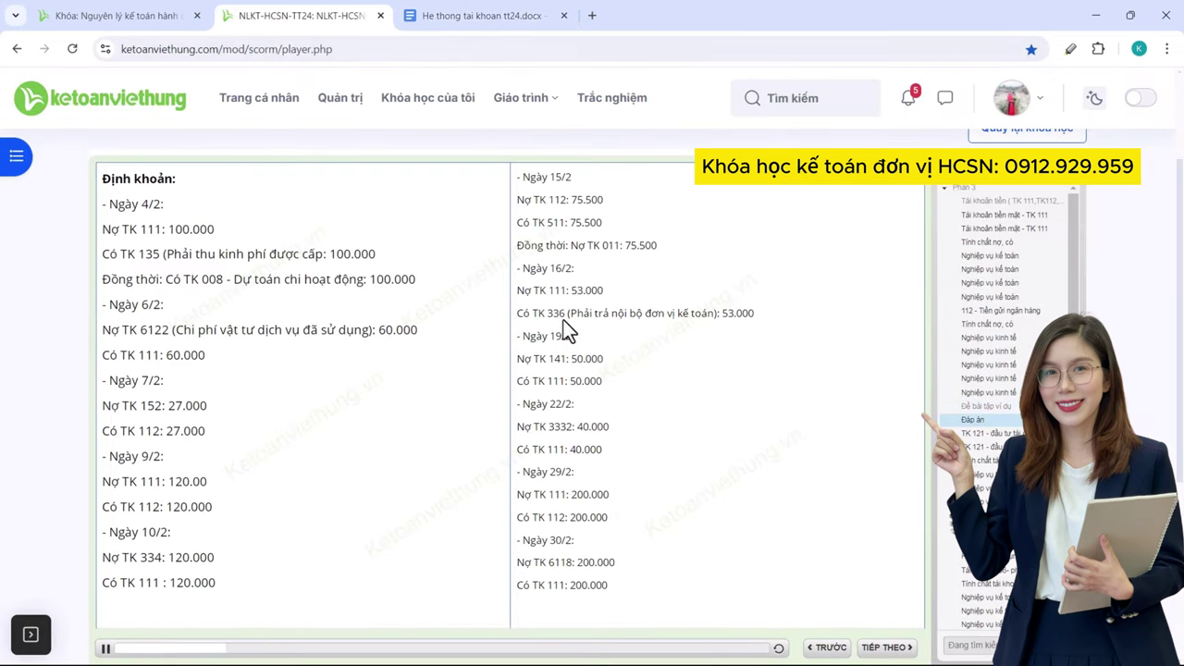
pyautogui.click(1000, 410)
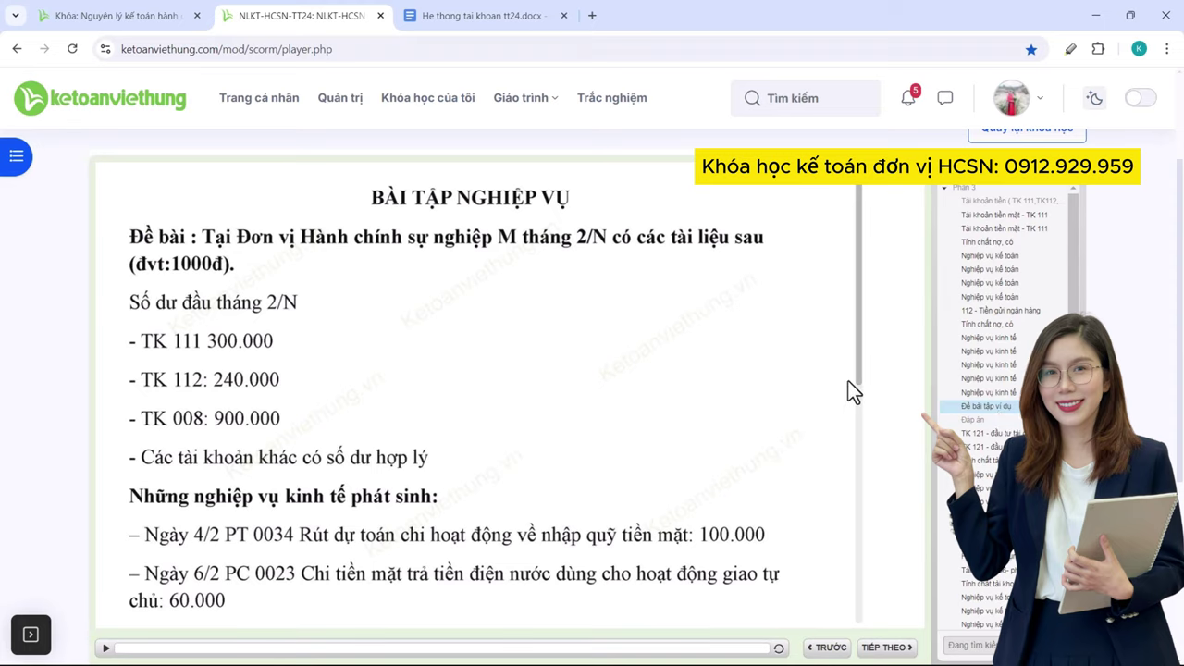
pyautogui.scroll(2, 849, 382)
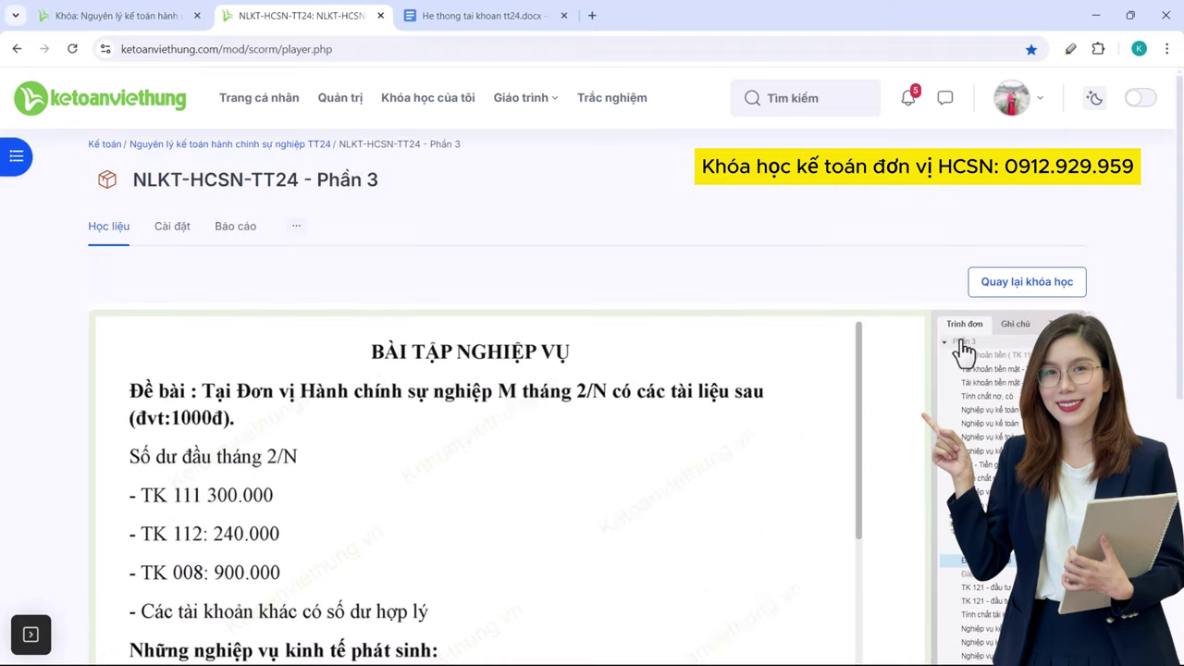